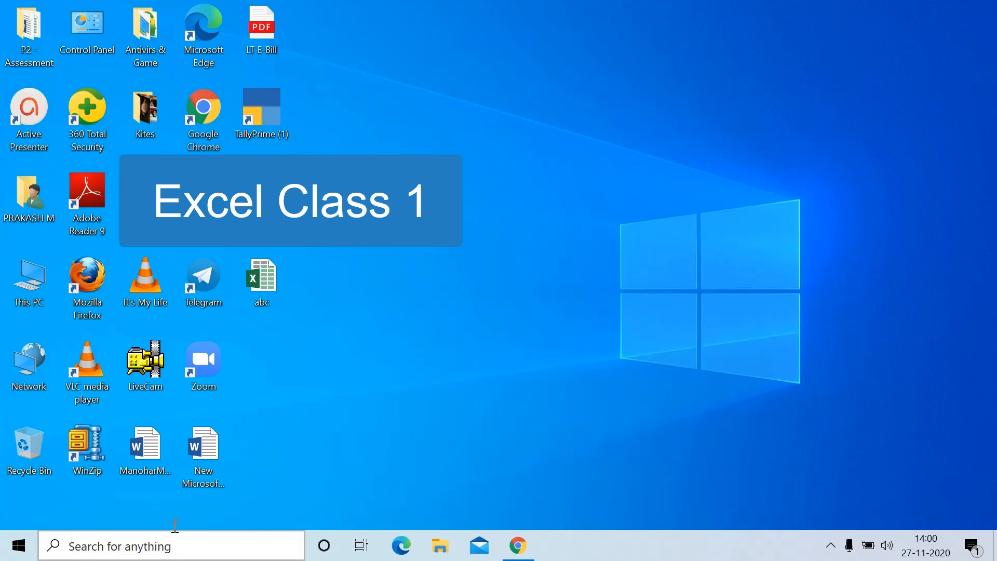
Launch Excel 2016 from the Start menu's Recently added list
left_click(32, 549)
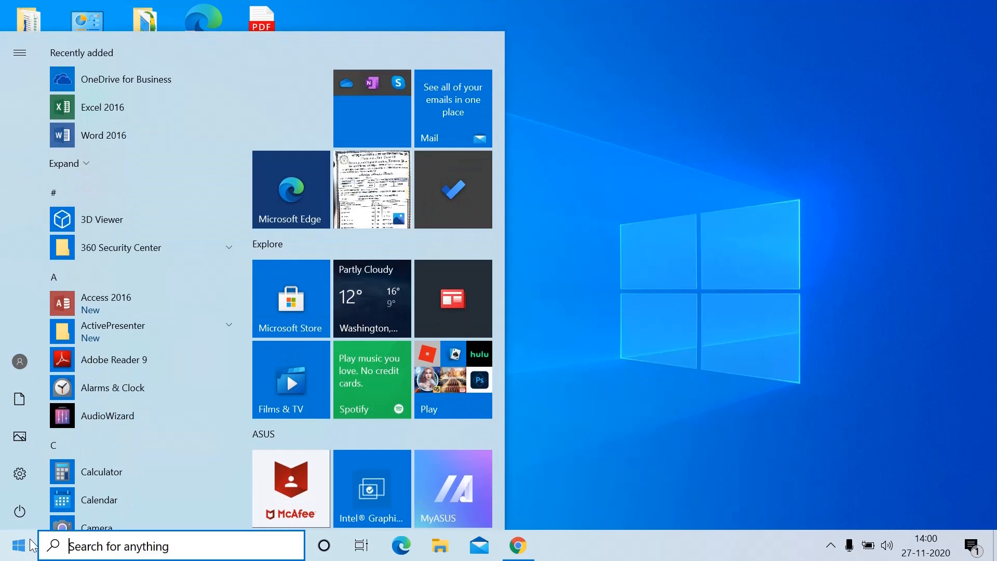
left_click(129, 106)
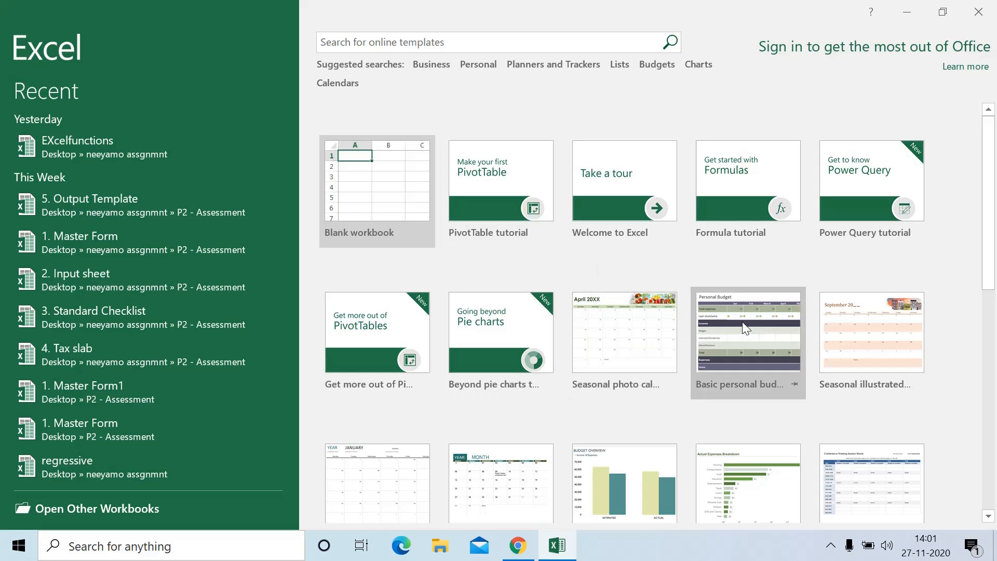
scroll(754, 357, "down", 2)
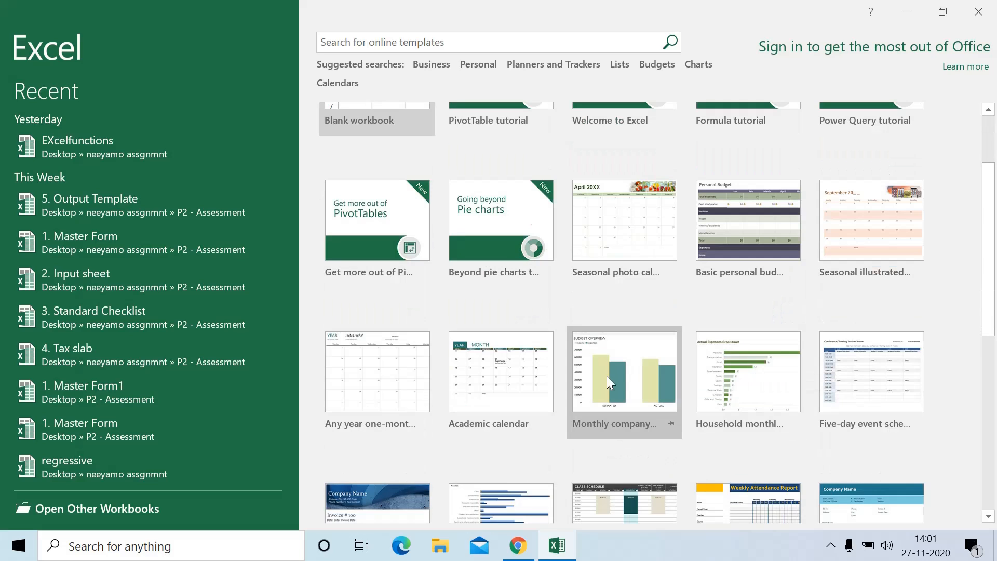
scroll(641, 369, "up", 2)
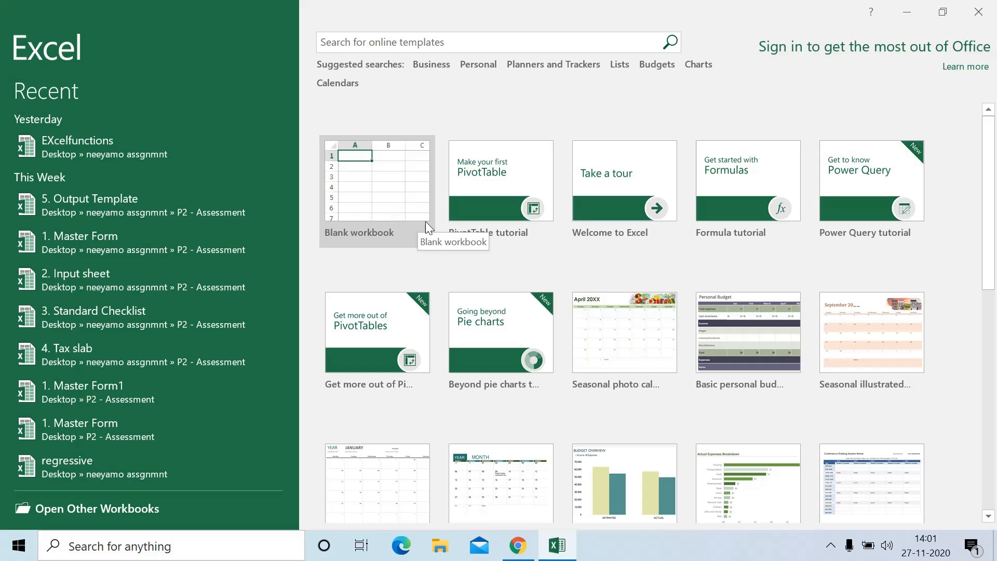
Create a blank workbook and select single cells such as F6, D4, G6, D5 and E10
left_click(405, 196)
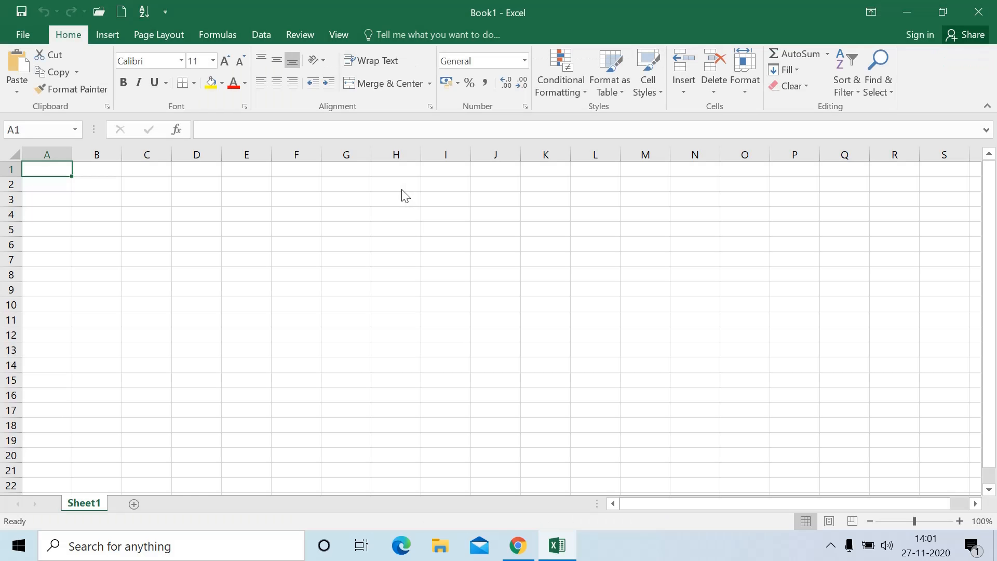
left_click(296, 240)
left_click(189, 213)
left_click(327, 242)
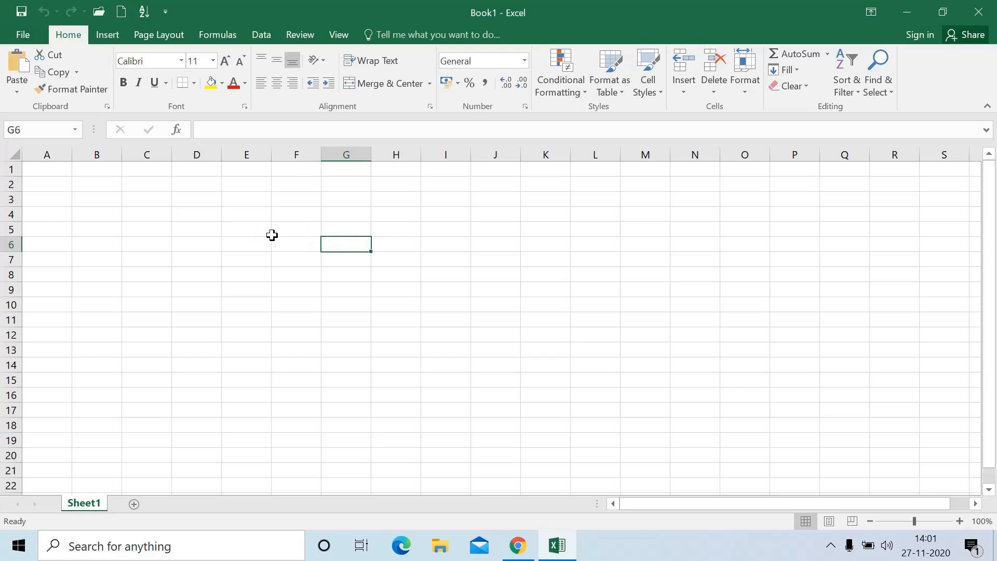
left_click(201, 232)
left_click(187, 209)
left_click(344, 271)
left_click(177, 233)
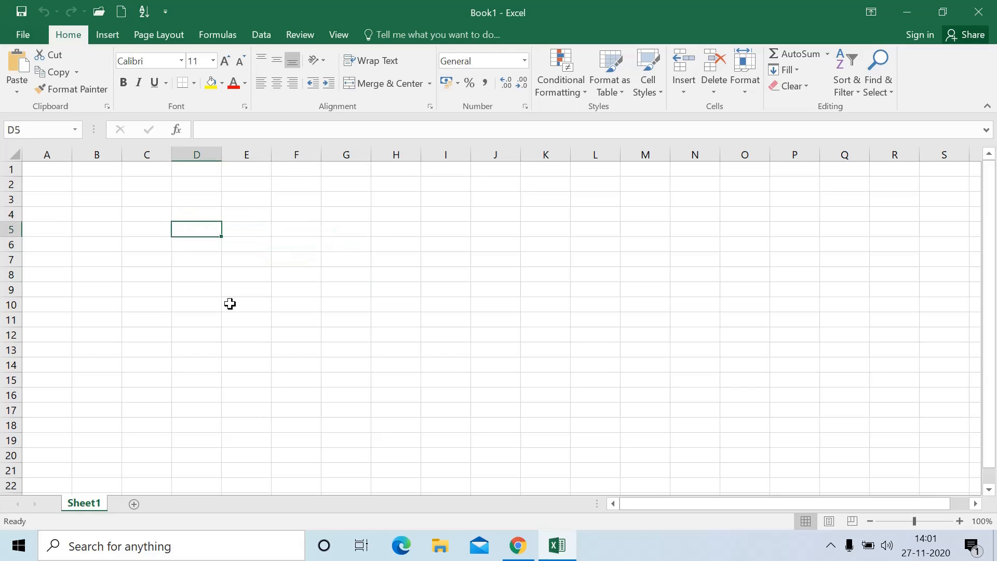
left_click(230, 304)
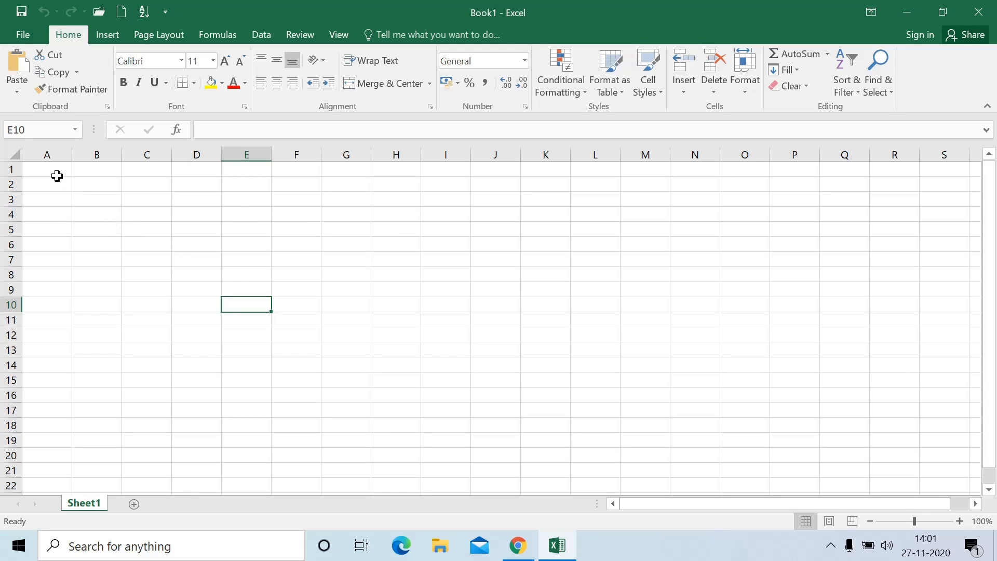
Select the block C4:K7, then ranges down columns A, B and C
left_click_drag(125, 220, 558, 260)
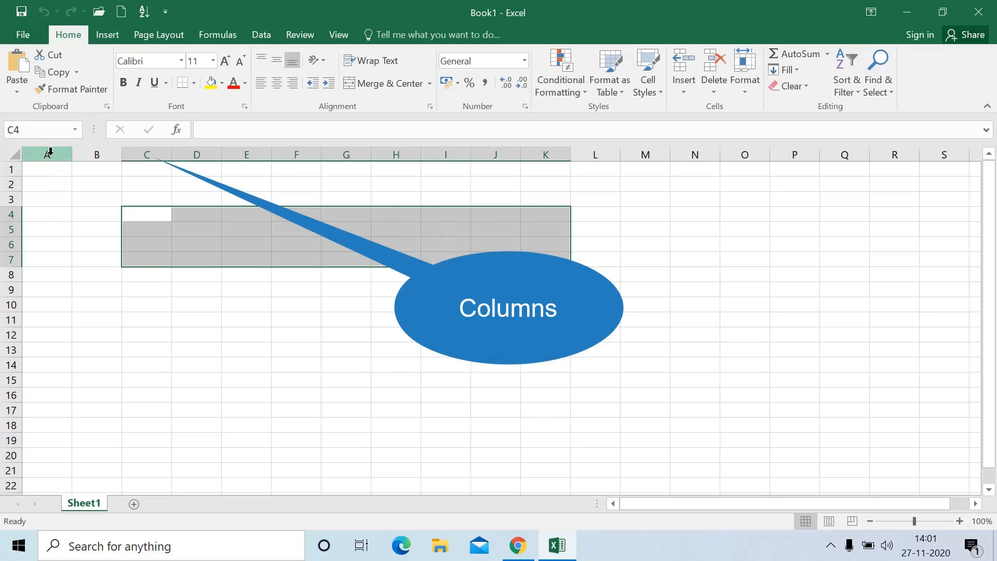
left_click_drag(48, 174, 53, 394)
left_click_drag(86, 170, 86, 427)
left_click_drag(133, 172, 143, 441)
Select ranges along rows 2, 3 and 5, finishing on cell B3
left_click(42, 185)
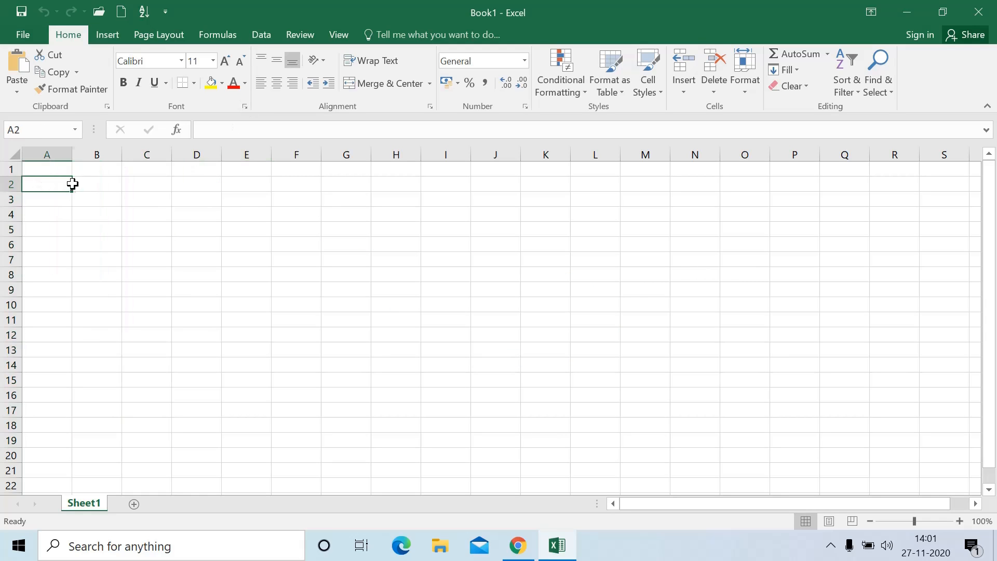
left_click_drag(72, 183, 462, 180)
left_click_drag(48, 200, 406, 198)
left_click_drag(38, 234, 377, 229)
left_click(108, 201)
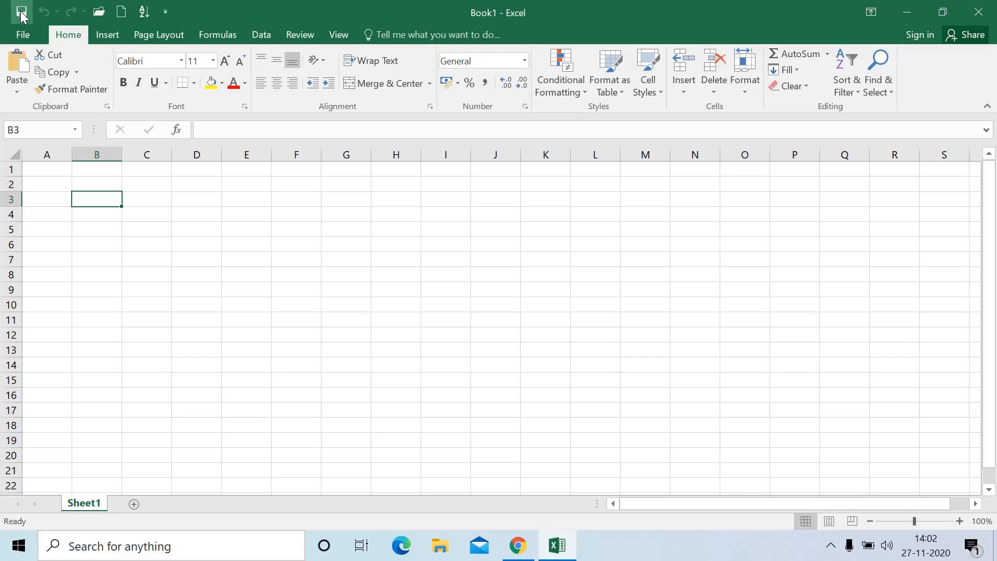
left_click(167, 14)
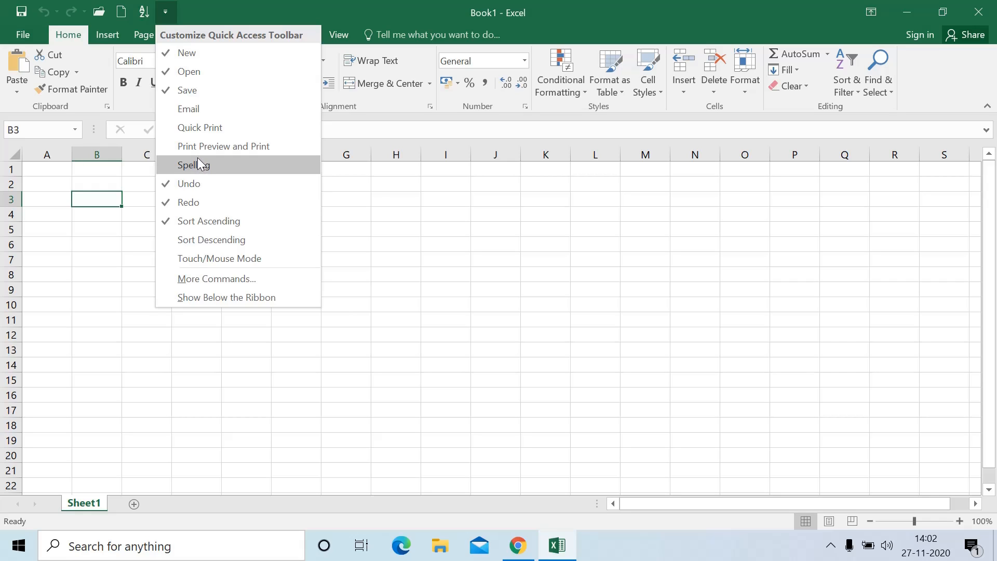
left_click(198, 108)
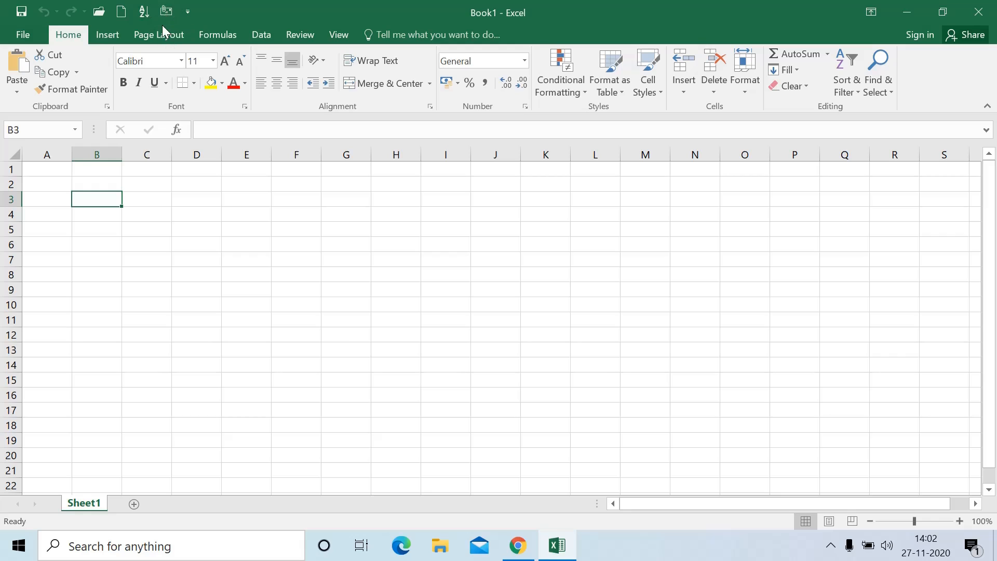
left_click(188, 12)
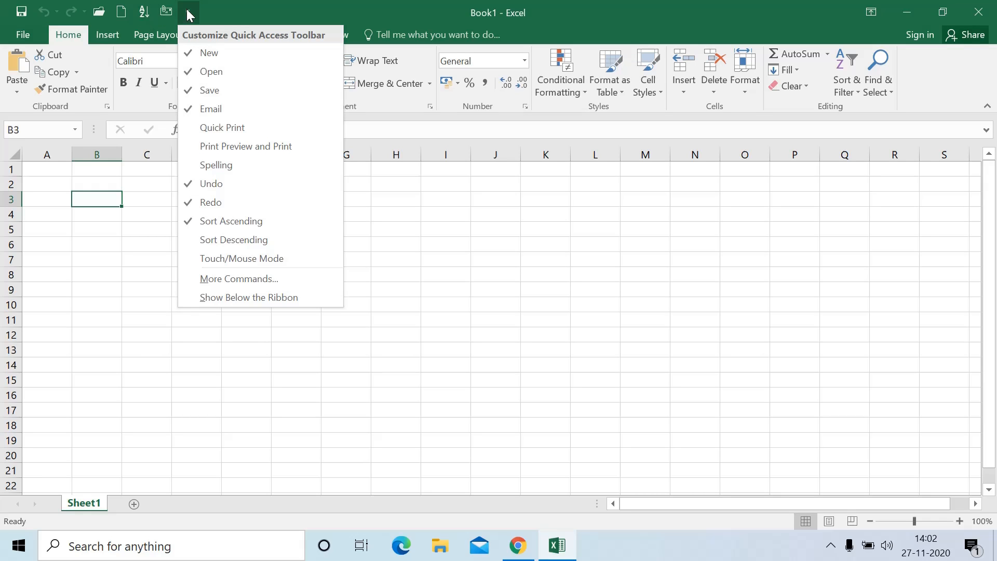
left_click(201, 110)
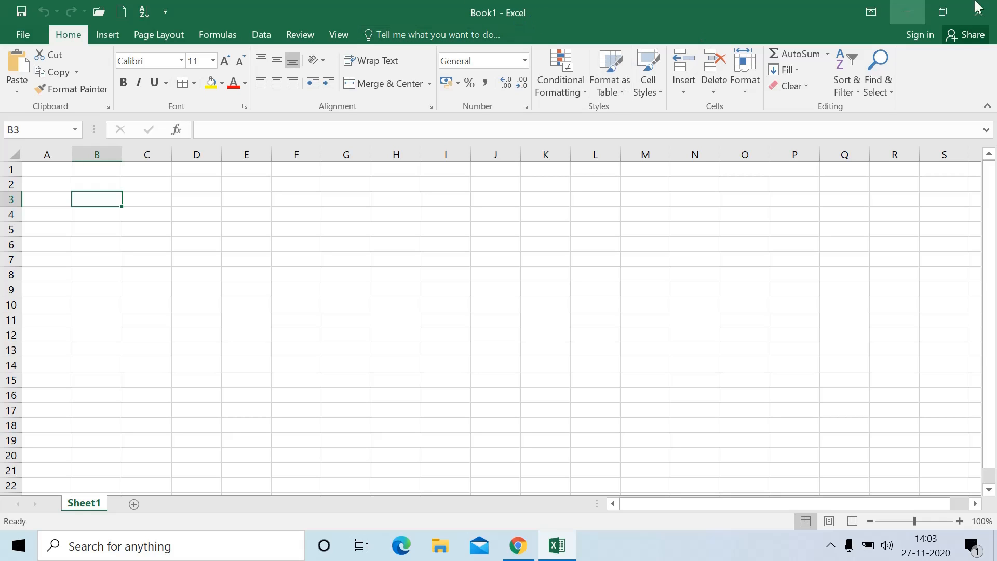
Browse the Insert, Page Layout, Formulas, Data, Review and View tabs, returning to Home
left_click(871, 11)
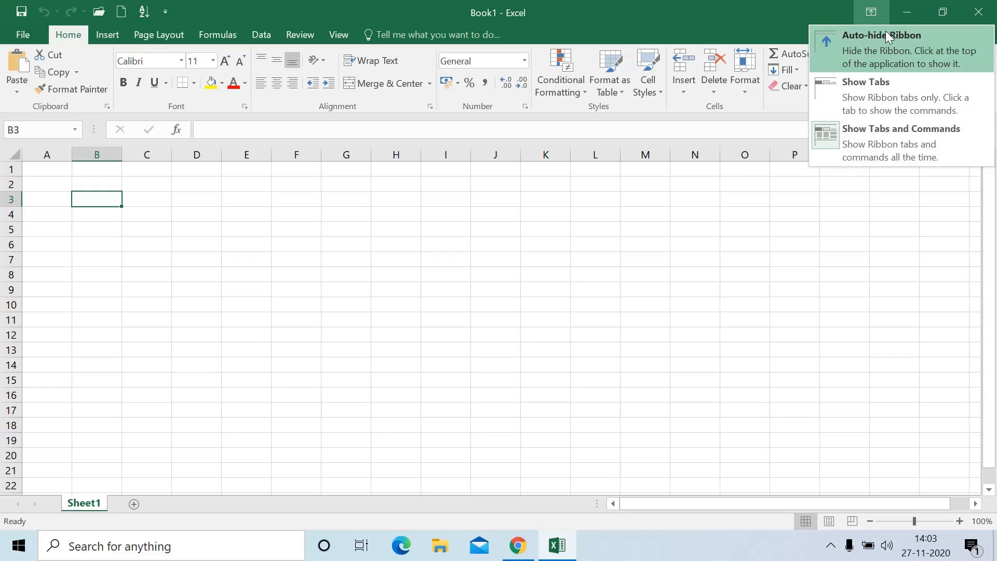
left_click(498, 128)
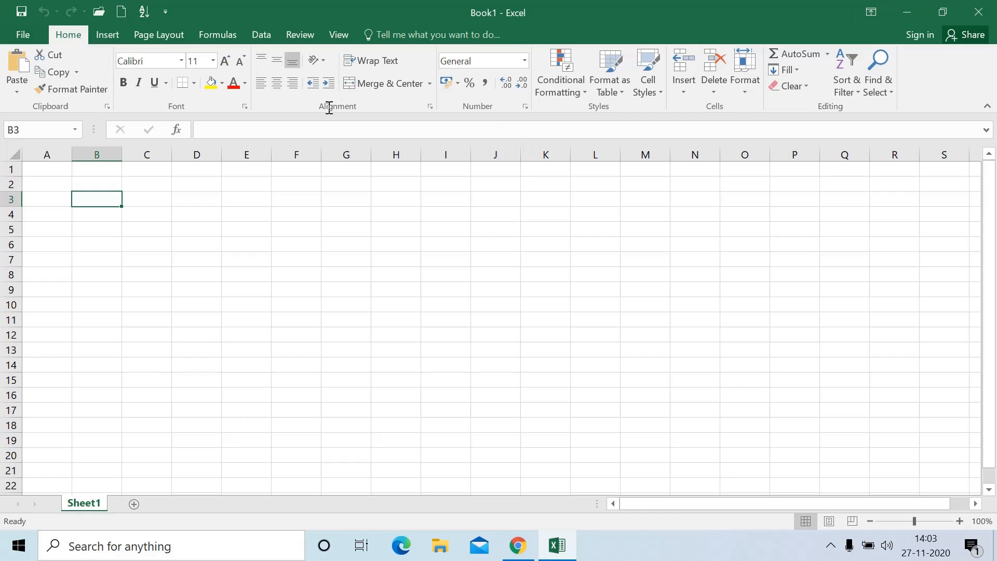
left_click(108, 36)
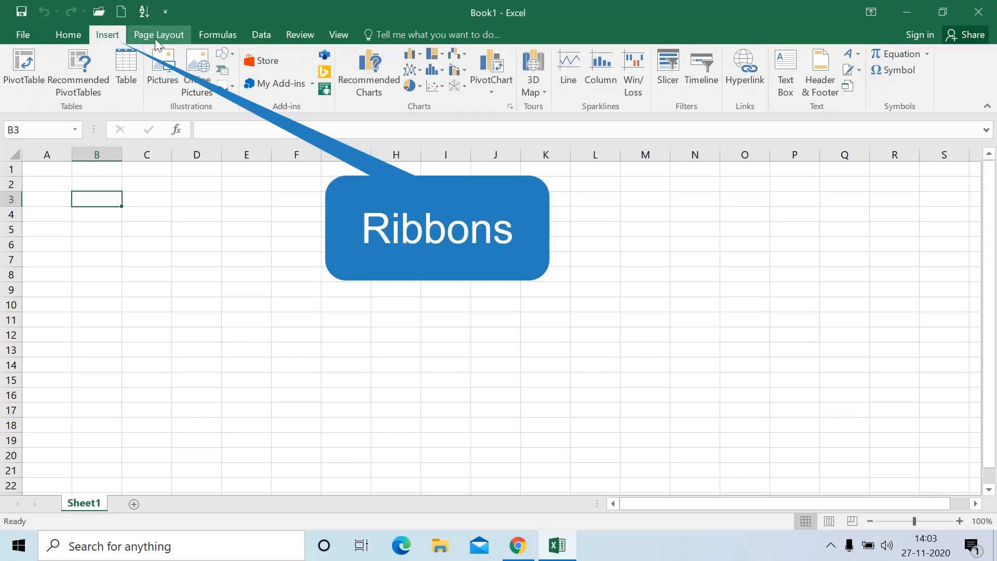
left_click(155, 39)
left_click(220, 37)
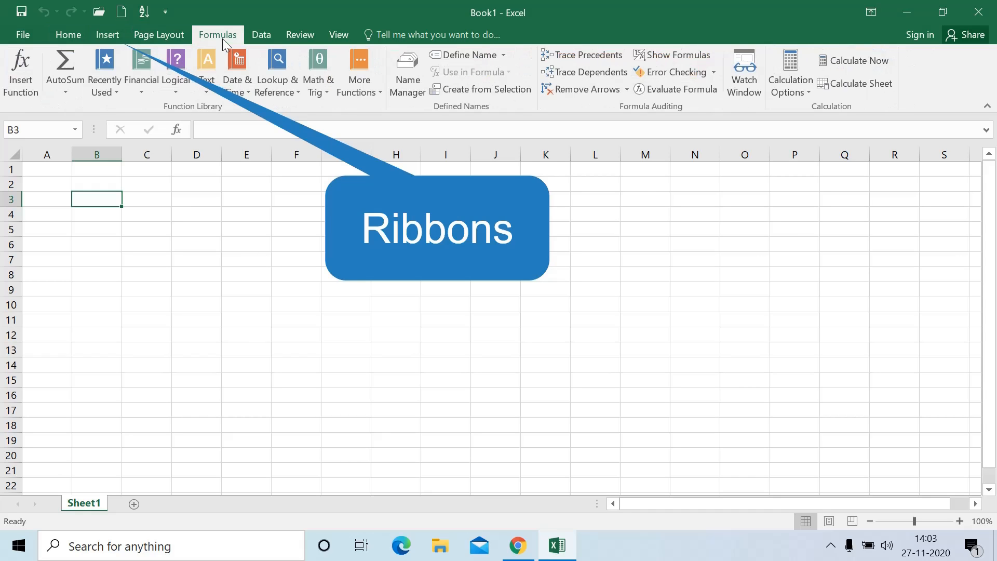
left_click(275, 37)
left_click(289, 37)
left_click(342, 38)
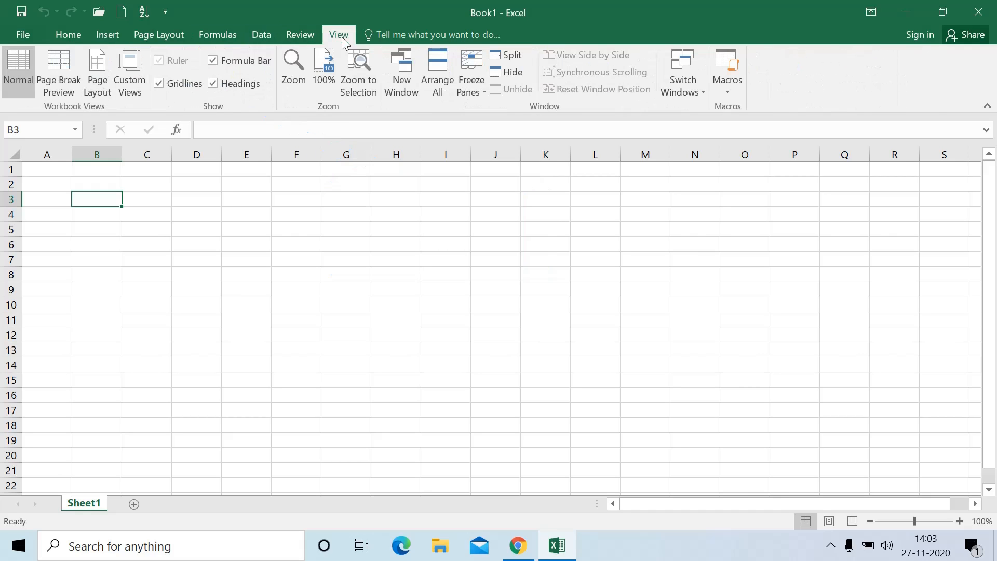
left_click(65, 39)
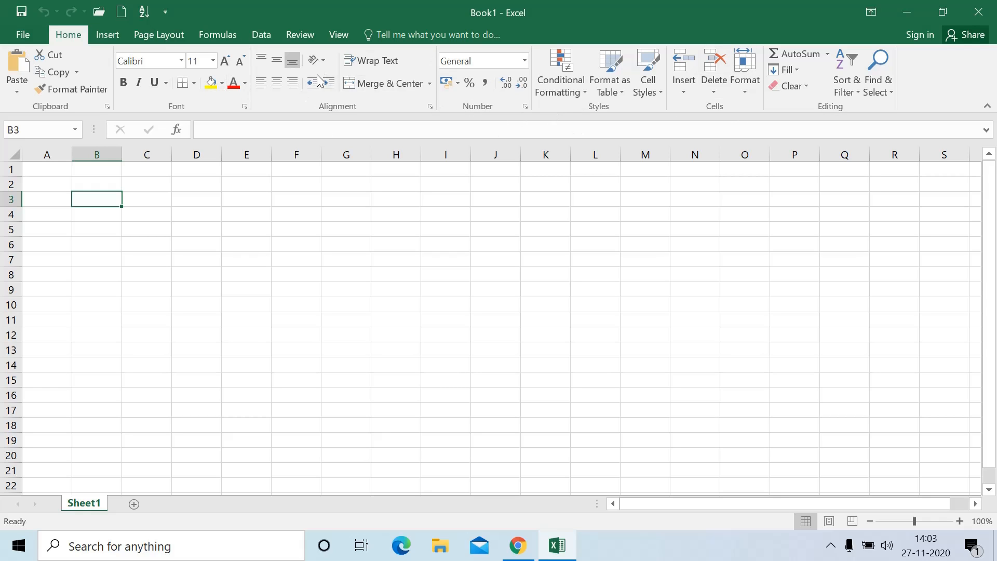
Switch among the Insert, Page Layout and Formulas tabs again, ending on Home
left_click(110, 39)
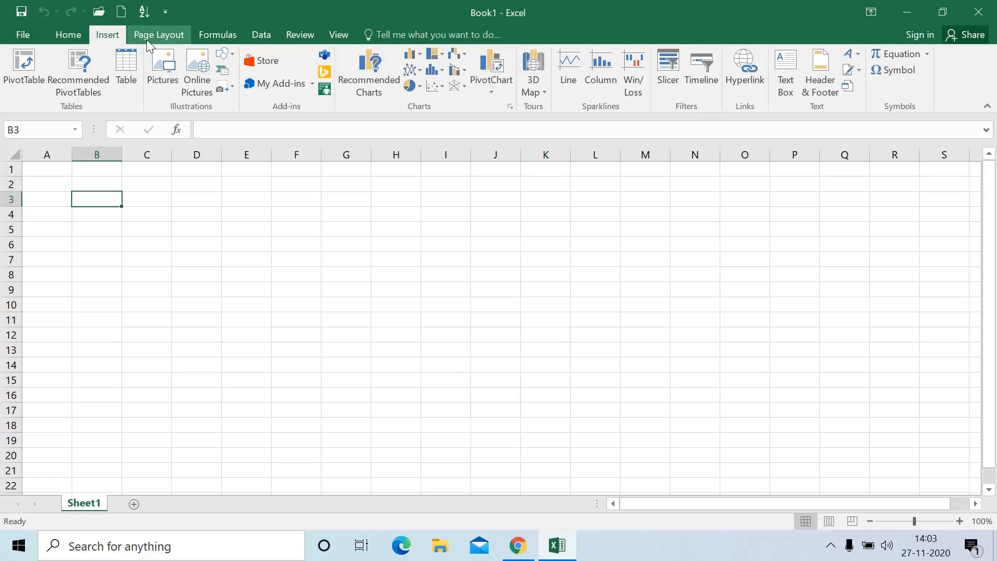
left_click(146, 40)
left_click(210, 38)
left_click(104, 34)
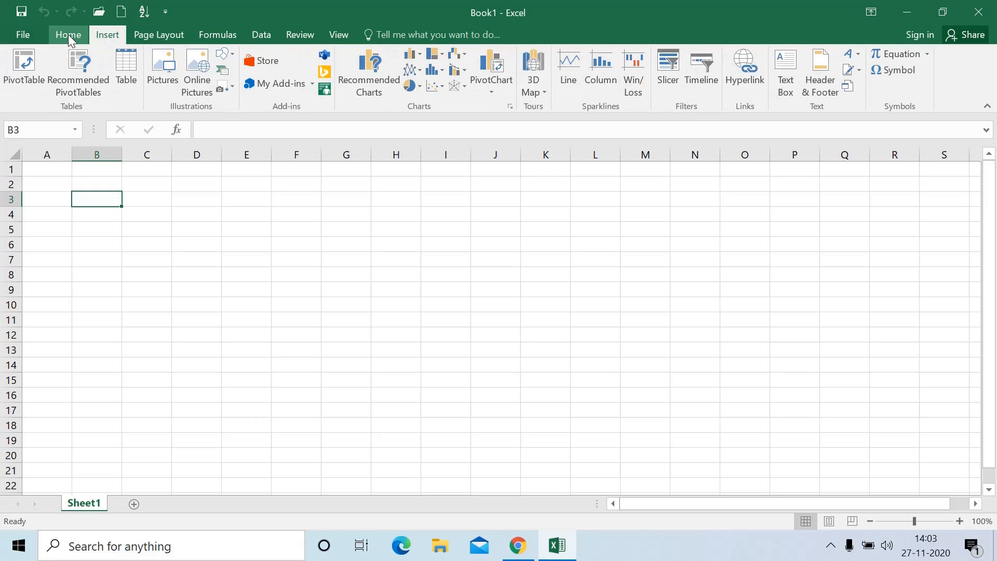
left_click(68, 34)
left_click(107, 34)
left_click(156, 33)
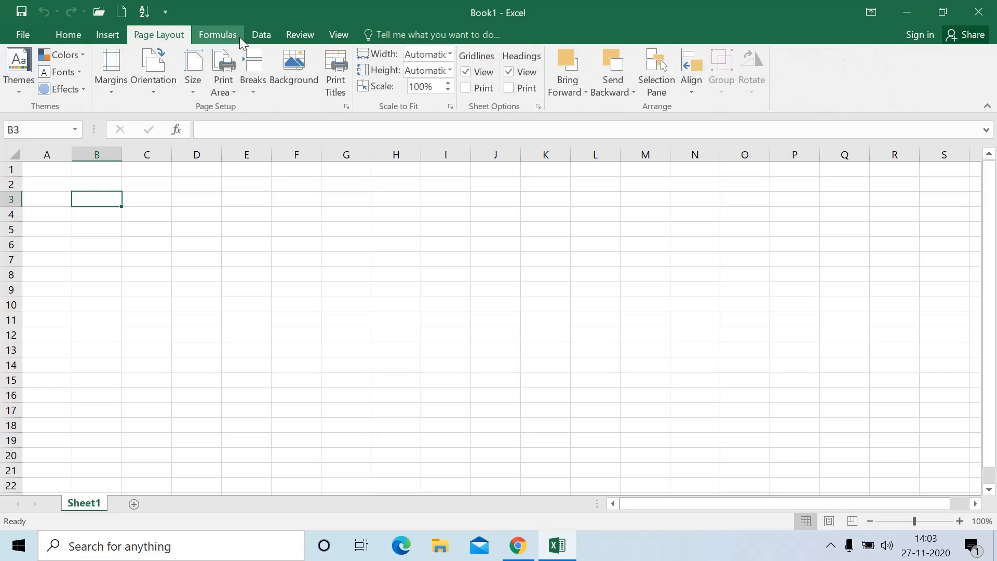
left_click(76, 35)
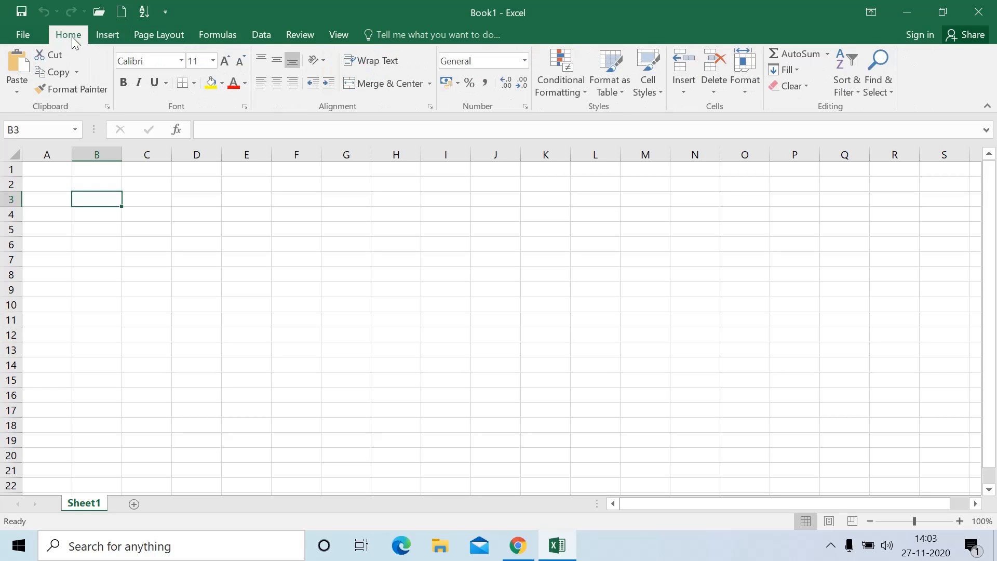
Auto-hide the ribbon, reveal it, then collapse it to Show Tabs only
left_click(870, 15)
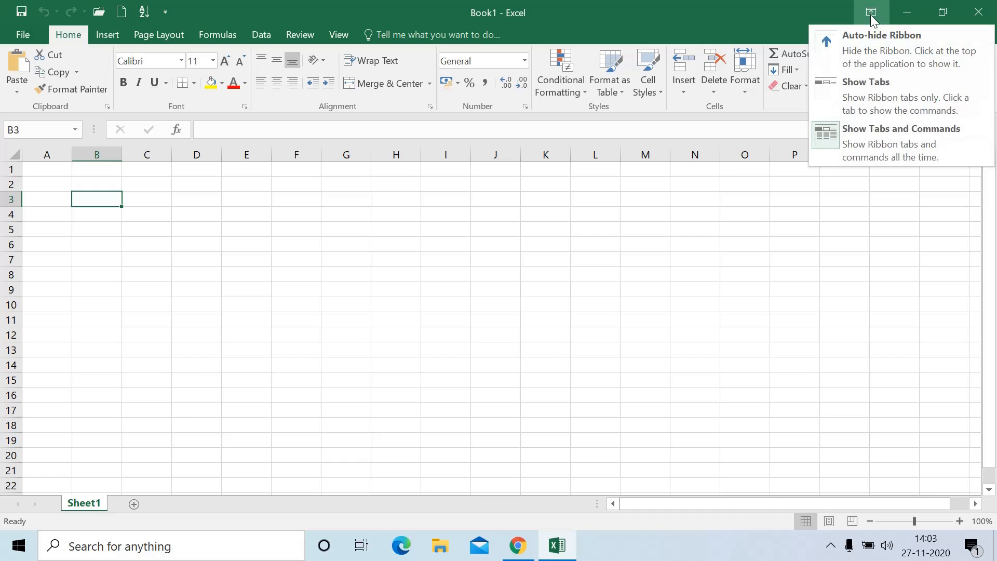
left_click(861, 41)
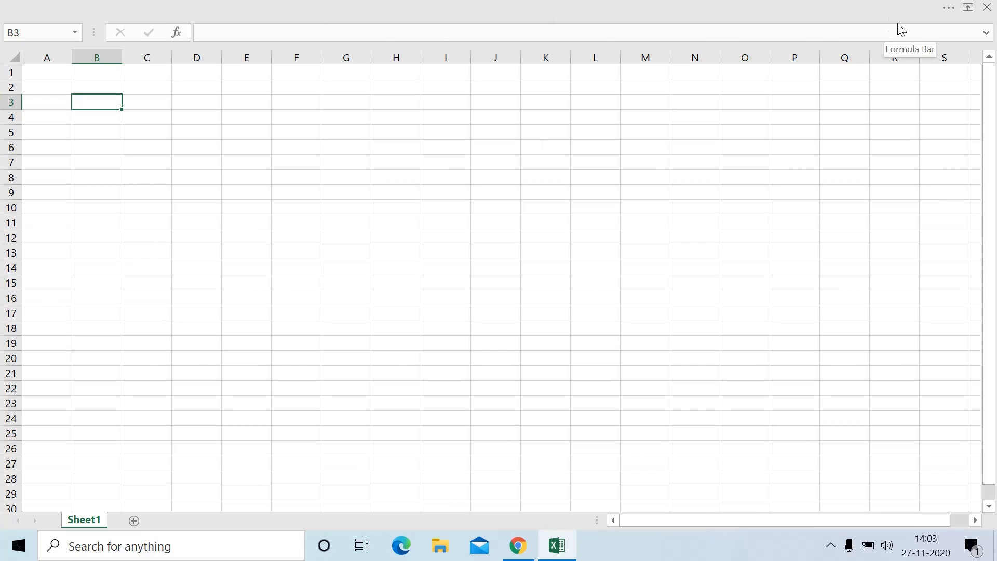
left_click(951, 8)
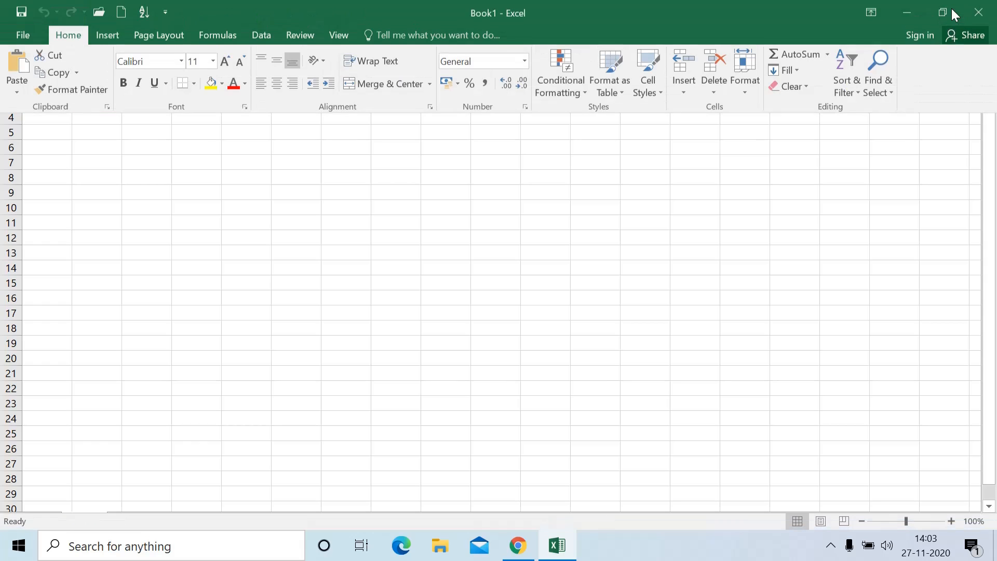
left_click(877, 14)
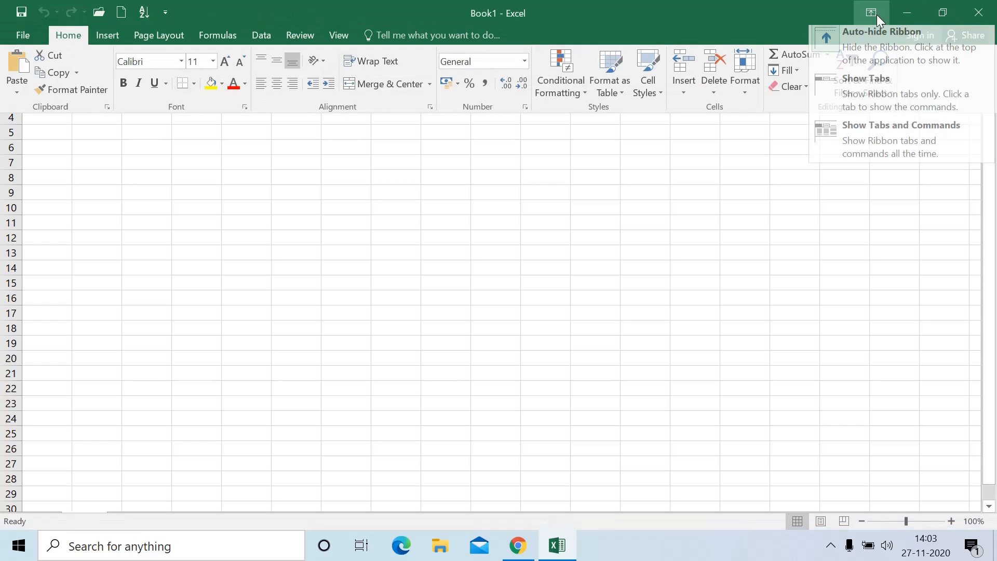
left_click(861, 88)
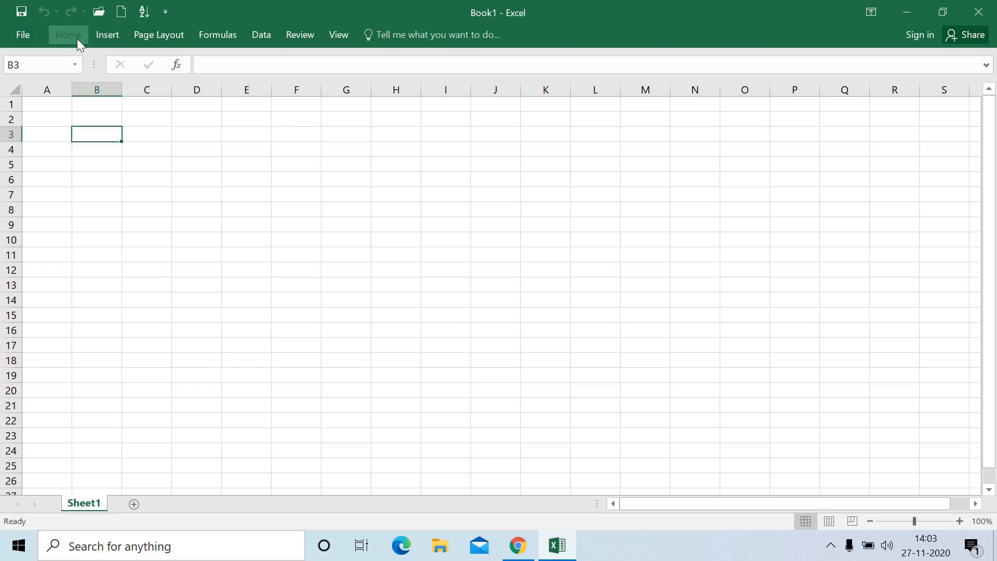
Peek at the Home, Insert, Page Layout and Formulas tabs, then choose Show Tabs and Commands
left_click(77, 38)
left_click(105, 36)
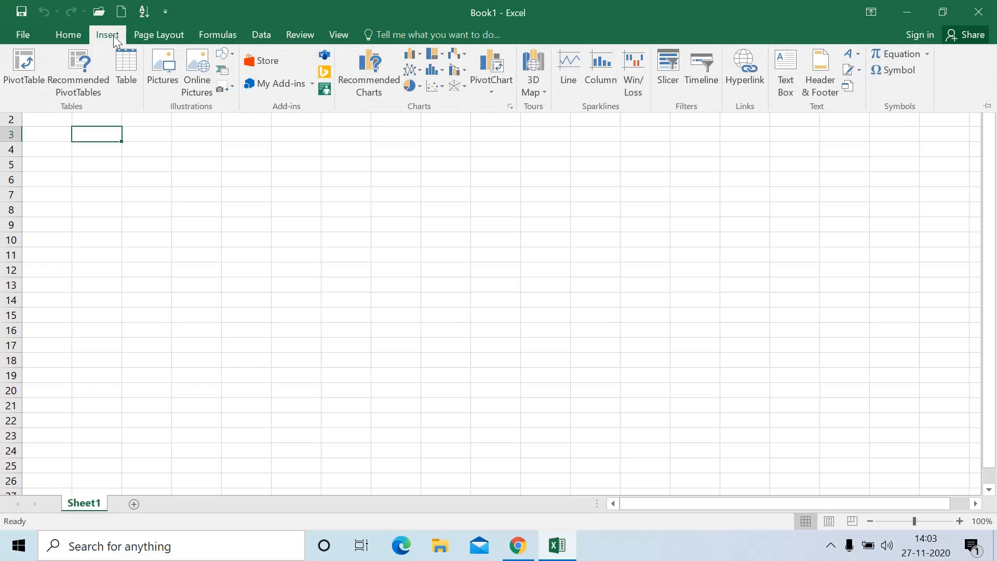
left_click(136, 33)
left_click(210, 34)
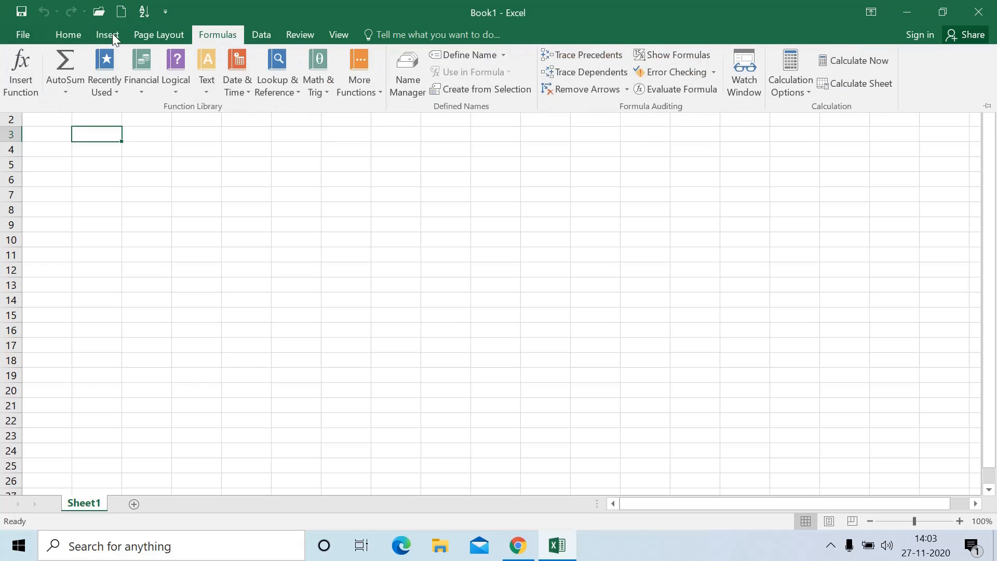
left_click(83, 33)
left_click(870, 16)
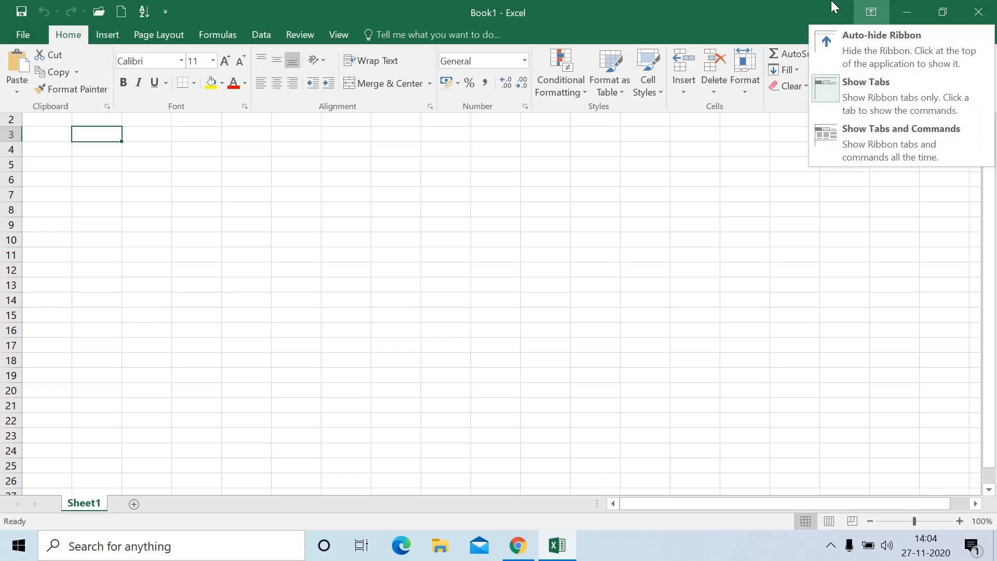
left_click(913, 147)
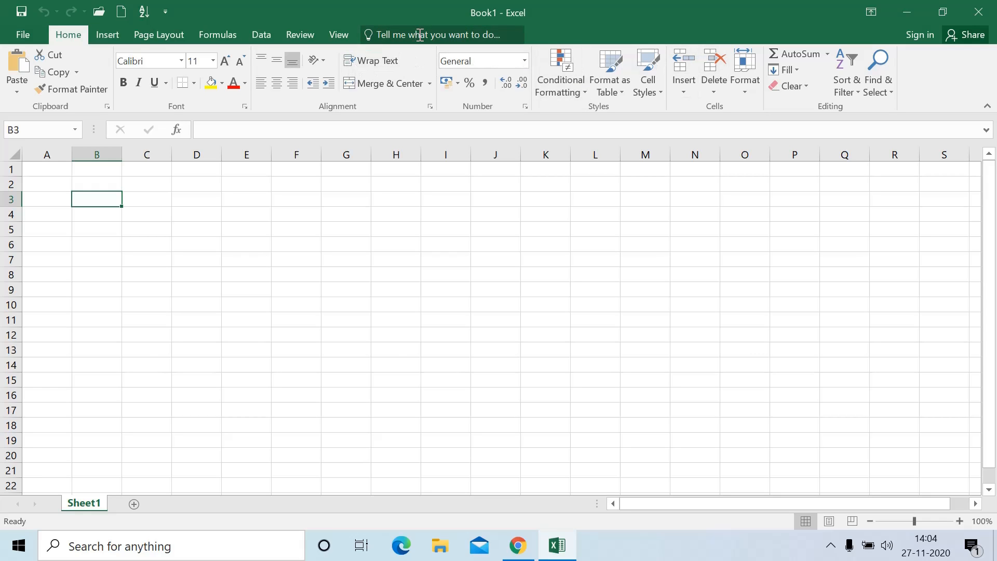
left_click(437, 36)
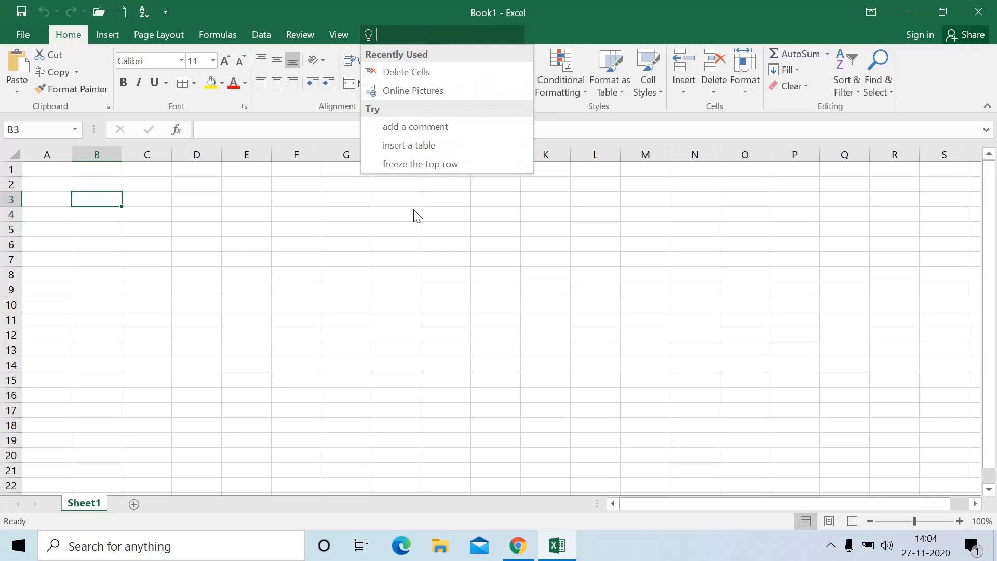
left_click(402, 241)
left_click(409, 34)
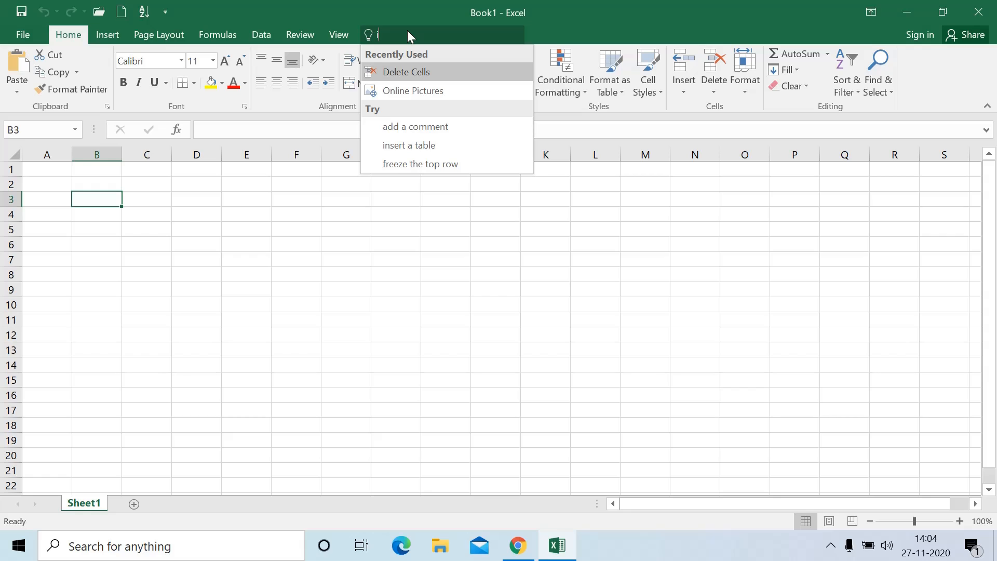
type("insert")
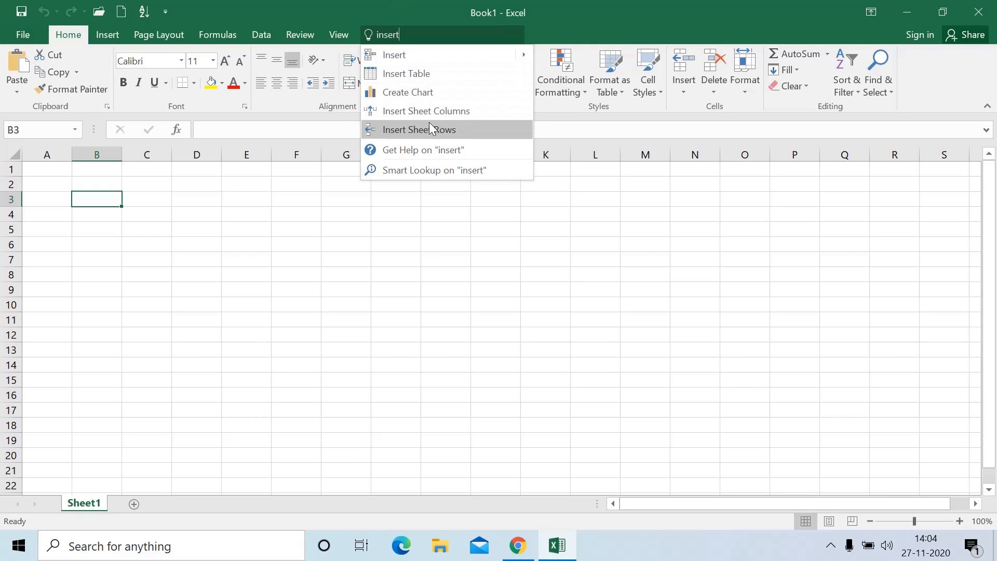
mouse_move(416, 52)
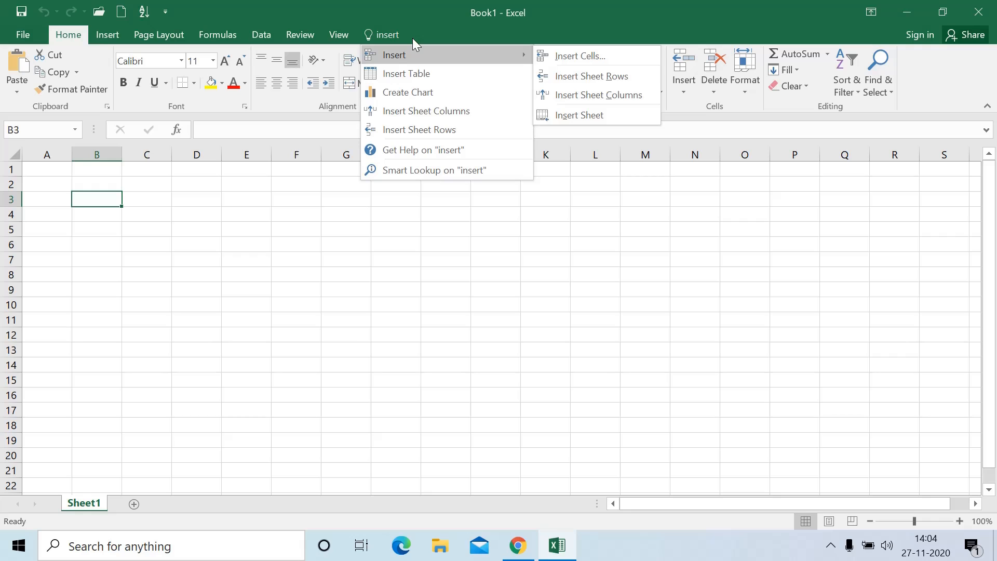
left_click(416, 53)
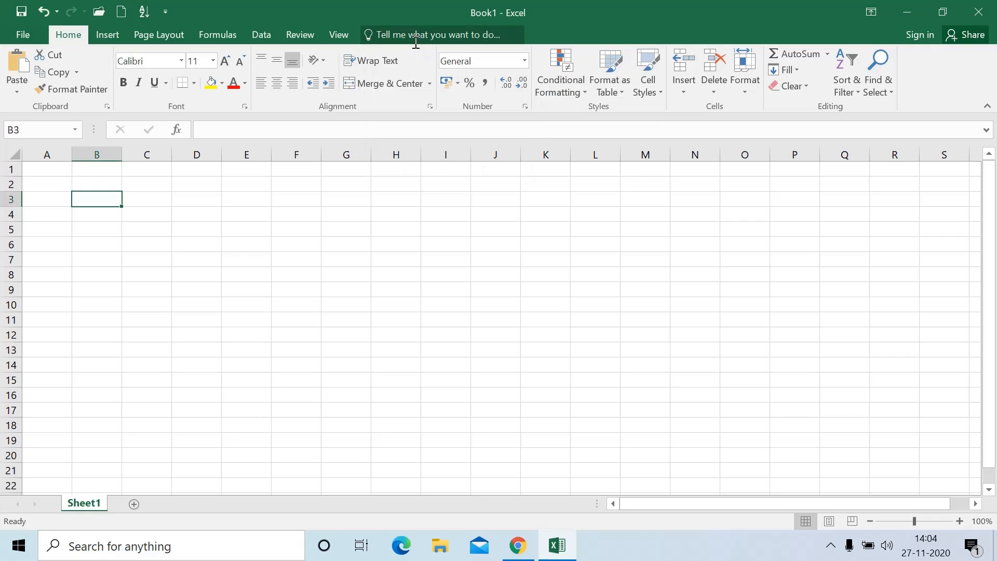
left_click(414, 39)
type("photo")
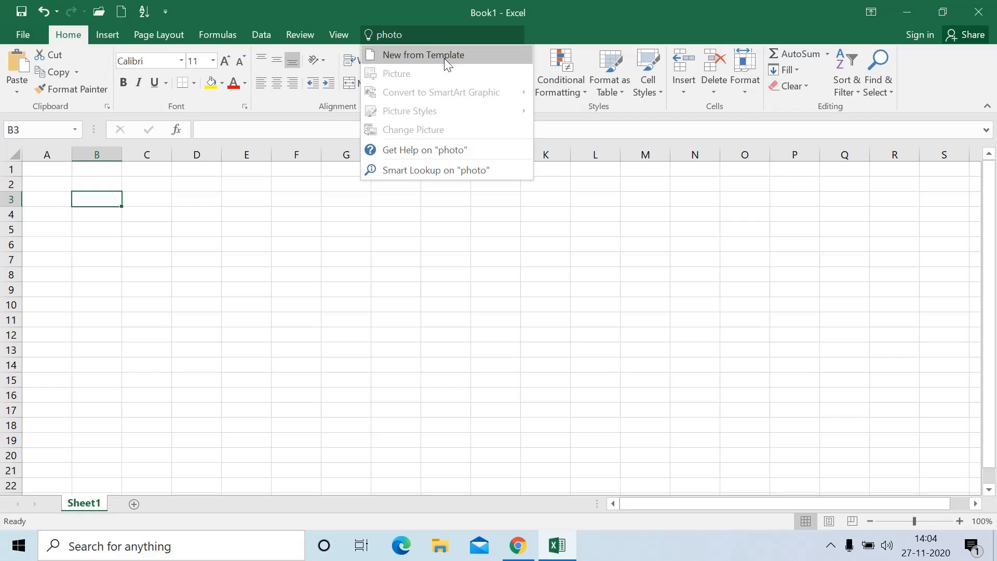
key("BackSpace")
key("BackSpace")
key("BackSpace")
key("BackSpace")
key("BackSpace")
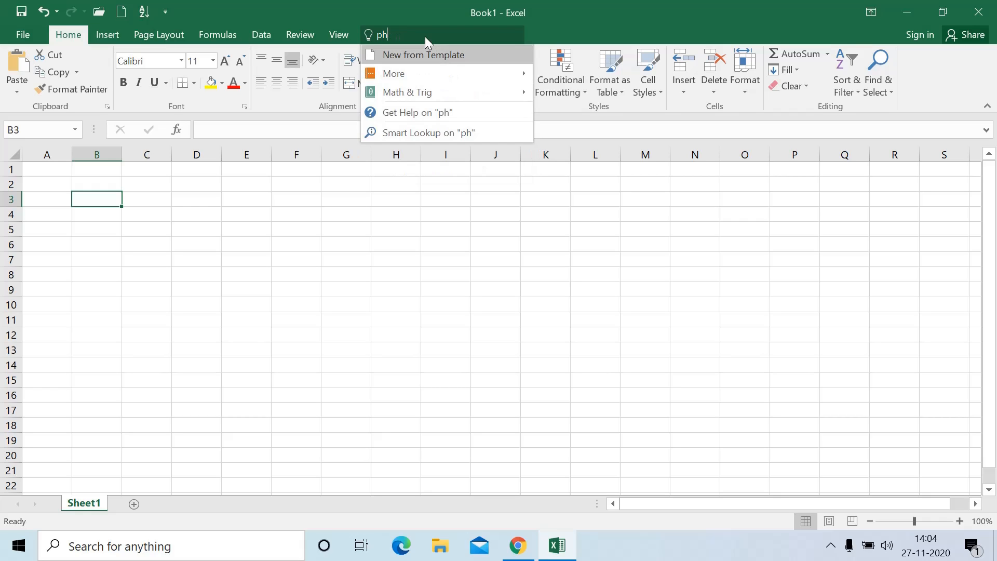
type("del")
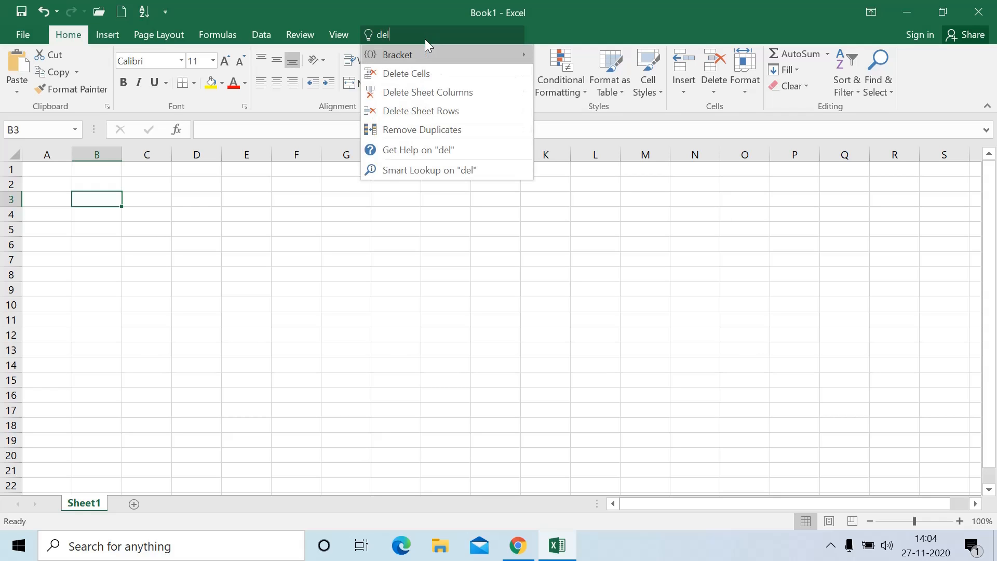
type("ete")
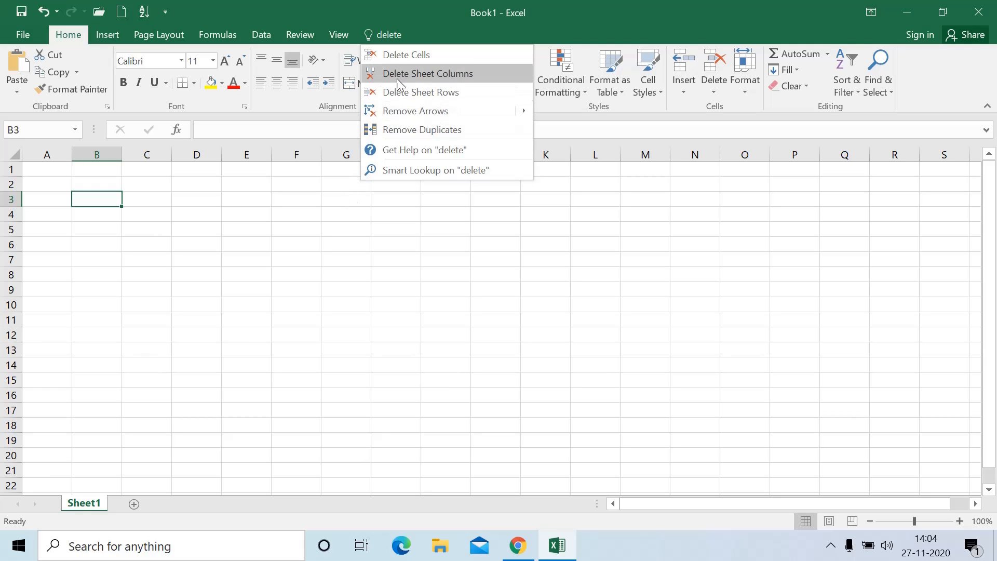
left_click(309, 231)
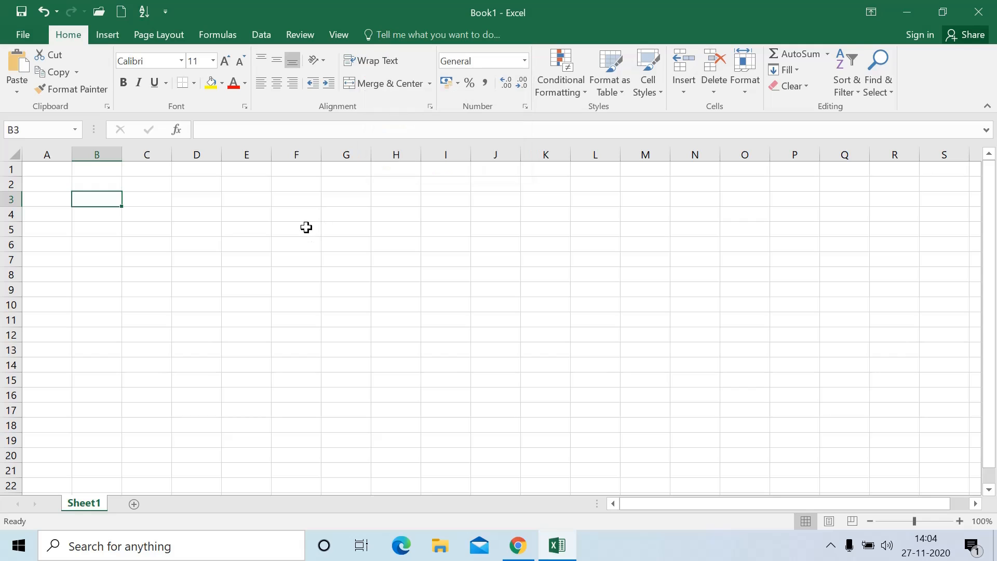
left_click(210, 239)
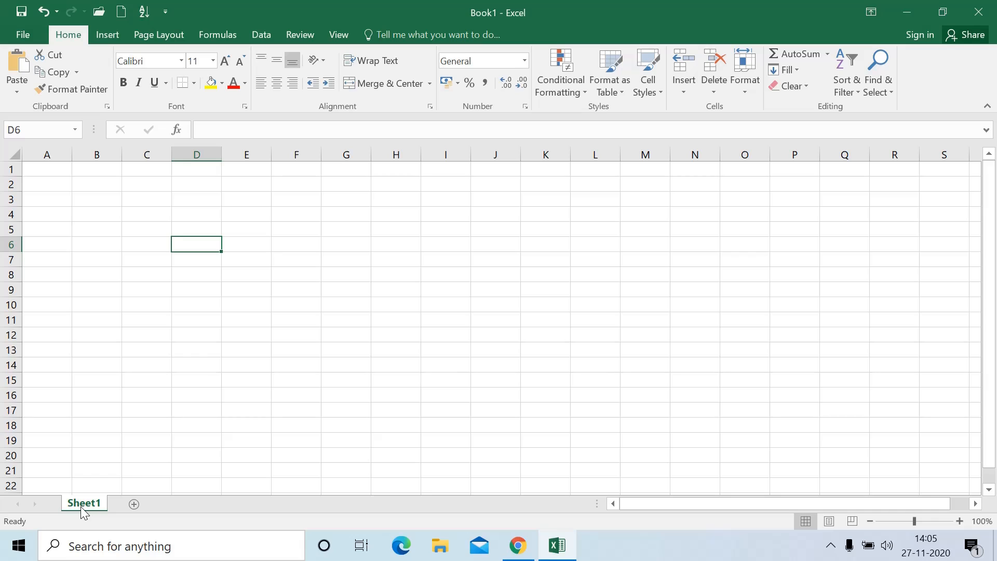
Add three new worksheets, Sheet2, Sheet3 and Sheet4
left_click(134, 504)
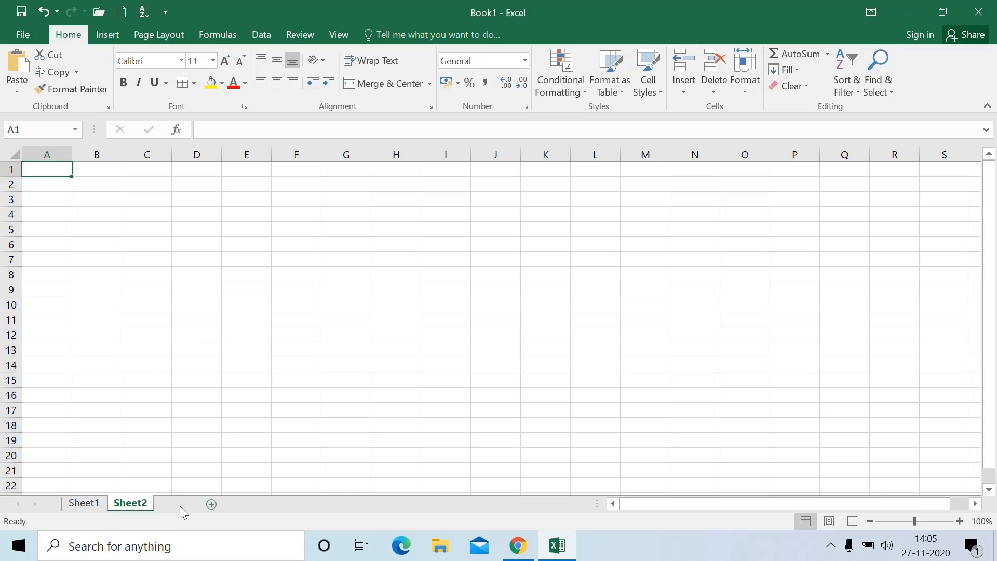
left_click(211, 504)
left_click(226, 504)
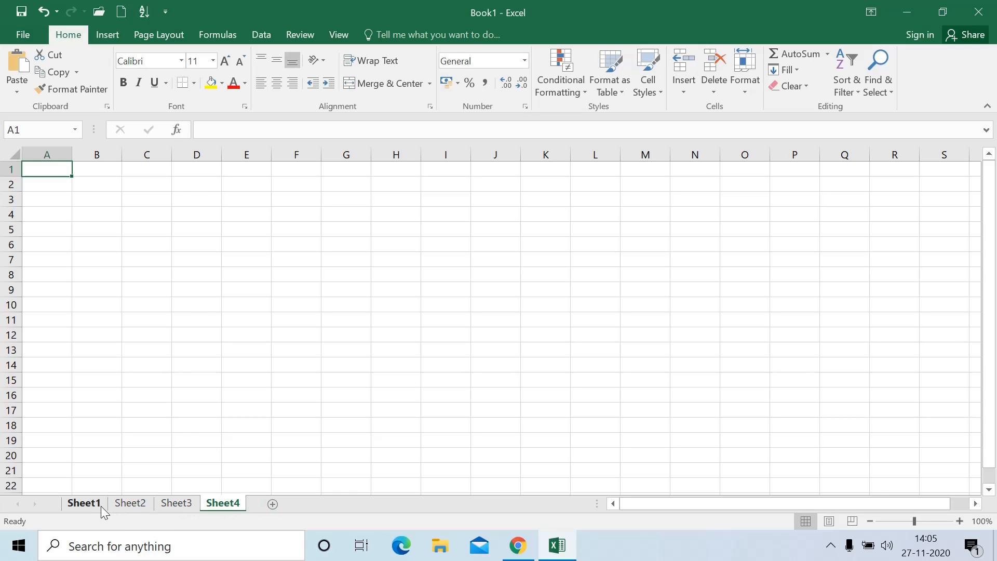
Visit Sheet1 through Sheet4 in turn, ending back on Sheet1
left_click(98, 504)
left_click(127, 503)
left_click(175, 505)
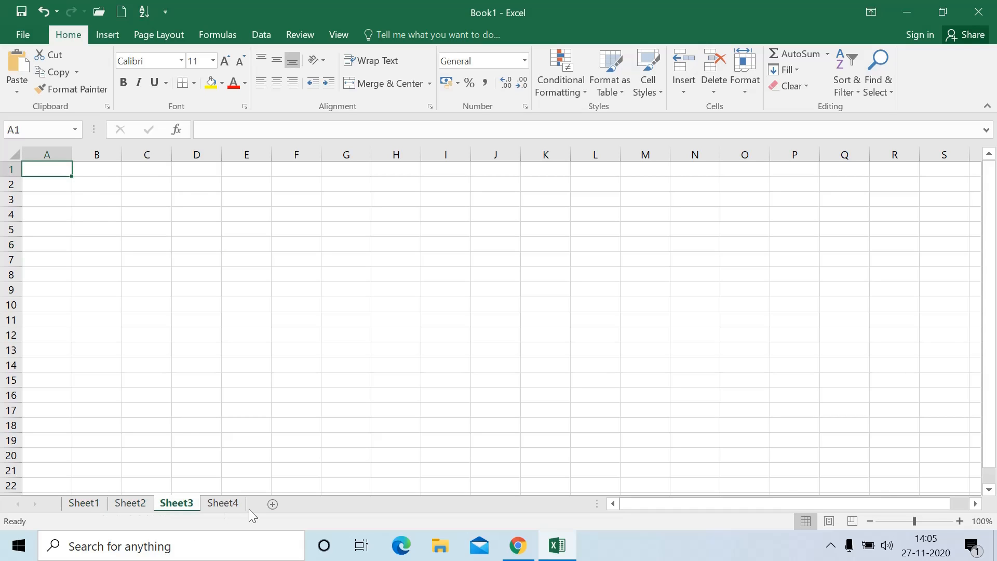
left_click(229, 506)
left_click(96, 506)
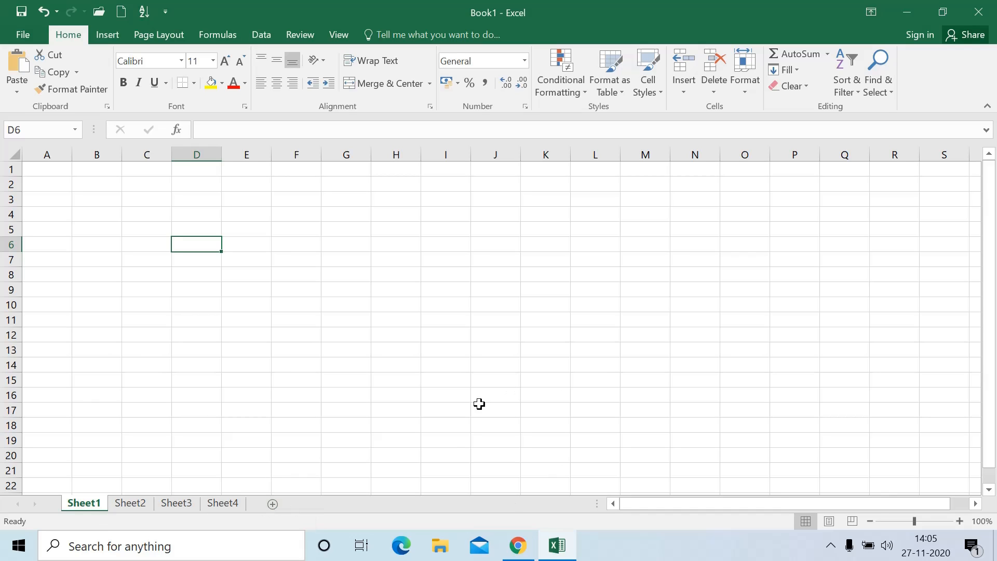
Try zoom levels from far out up to 400% with the slider and zoom-in button
left_click_drag(913, 521, 971, 525)
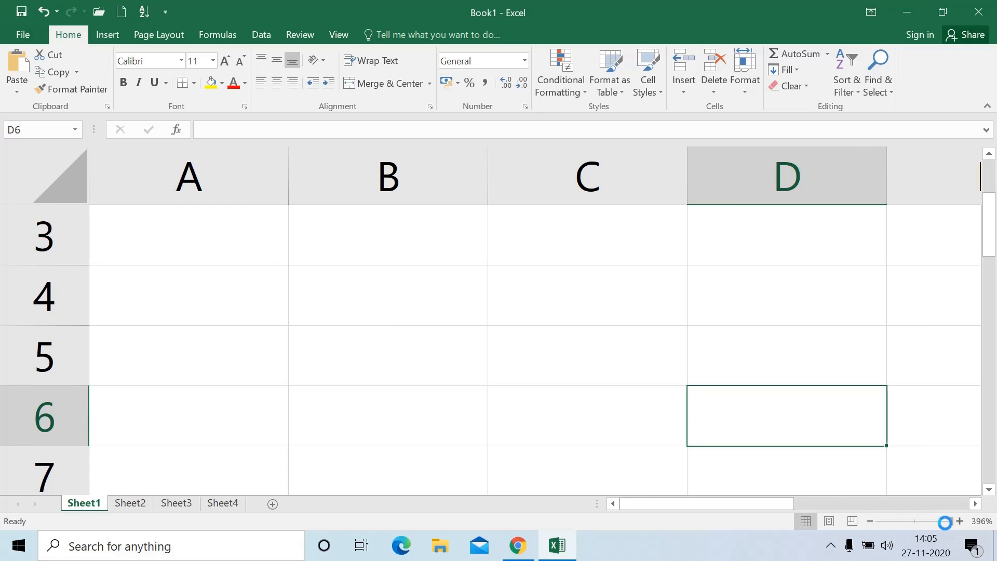
left_click_drag(951, 522, 860, 533)
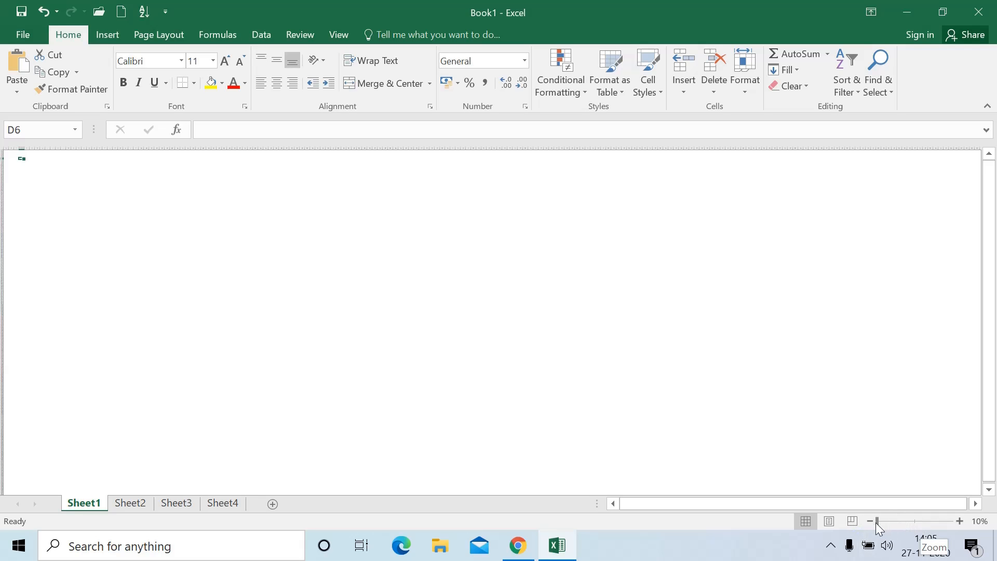
left_click_drag(875, 522, 967, 524)
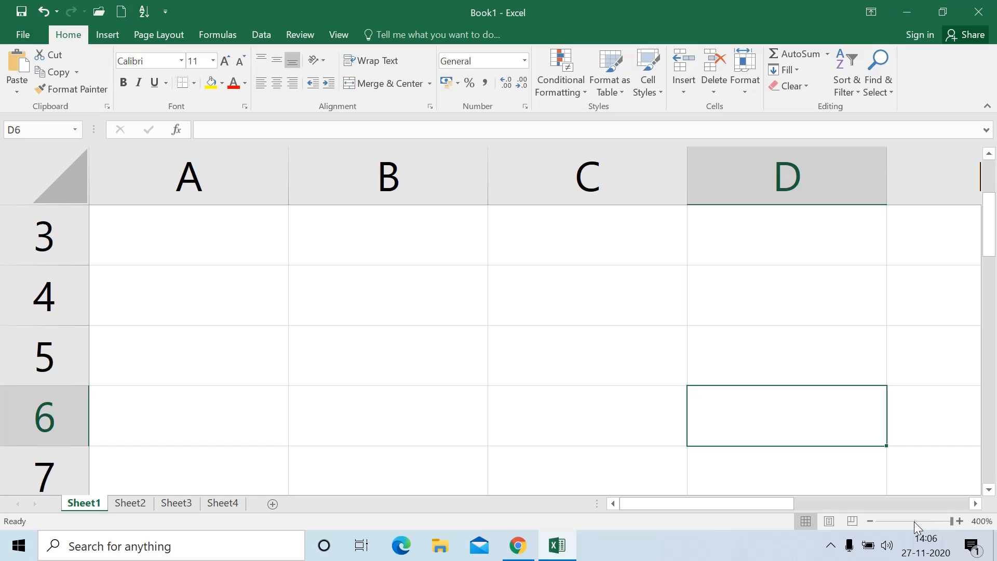
left_click(912, 522)
left_click(960, 523)
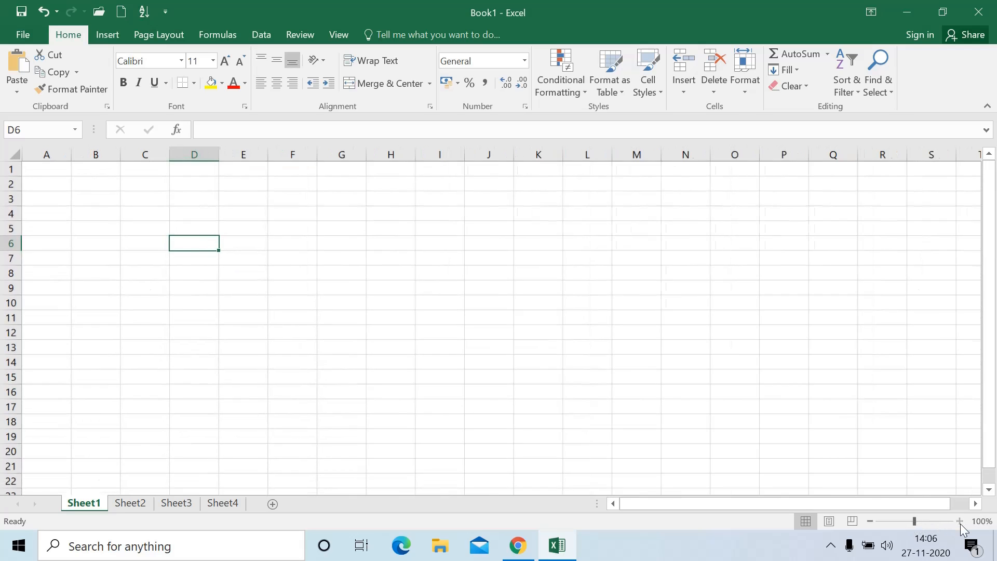
left_click(960, 523)
left_click(960, 523)
left_click(960, 523)
left_click(961, 523)
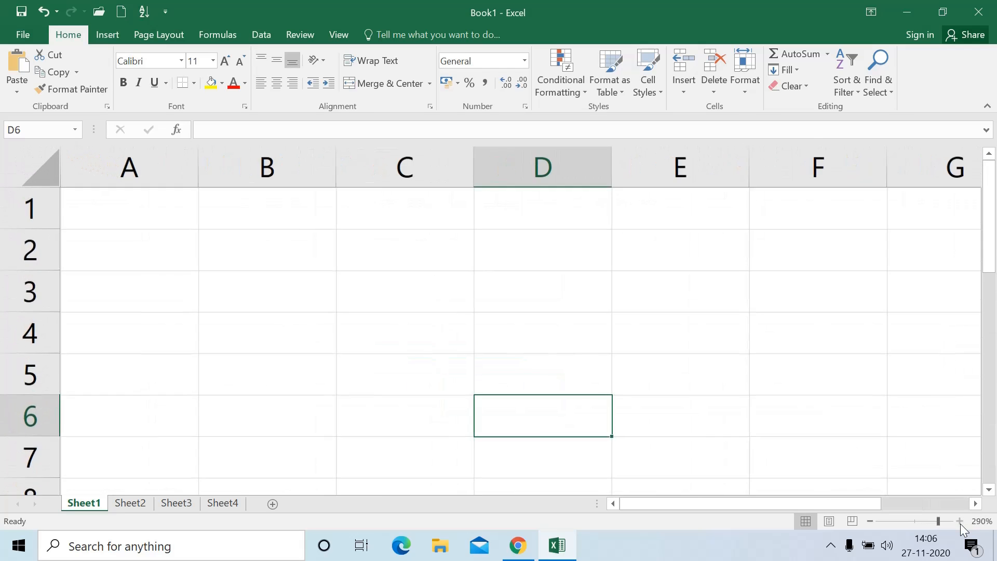
Zoom to 400%, then 18%, settle on 112%, and view Book1's File Info page
left_click_drag(944, 522, 950, 521)
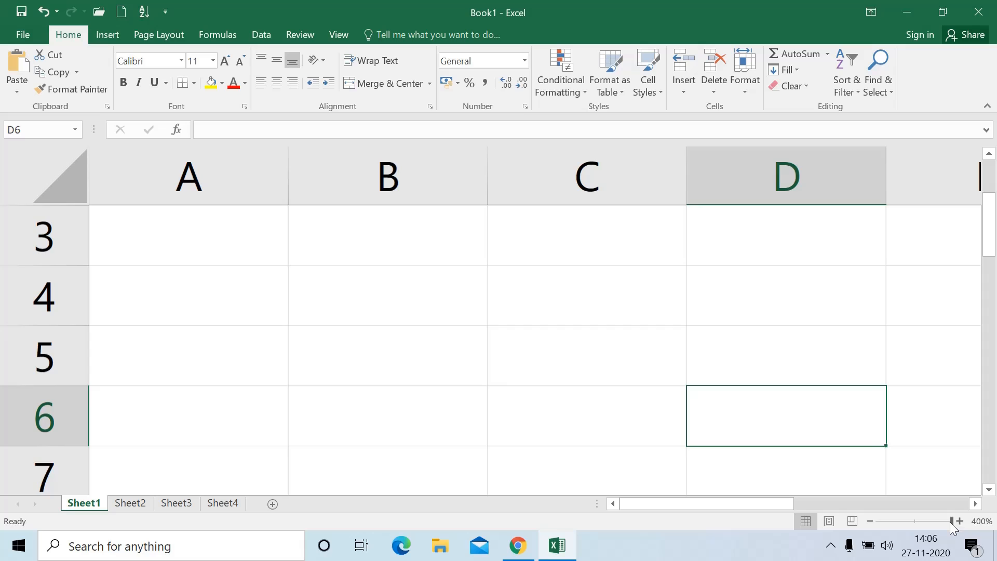
left_click(879, 521)
left_click(915, 521)
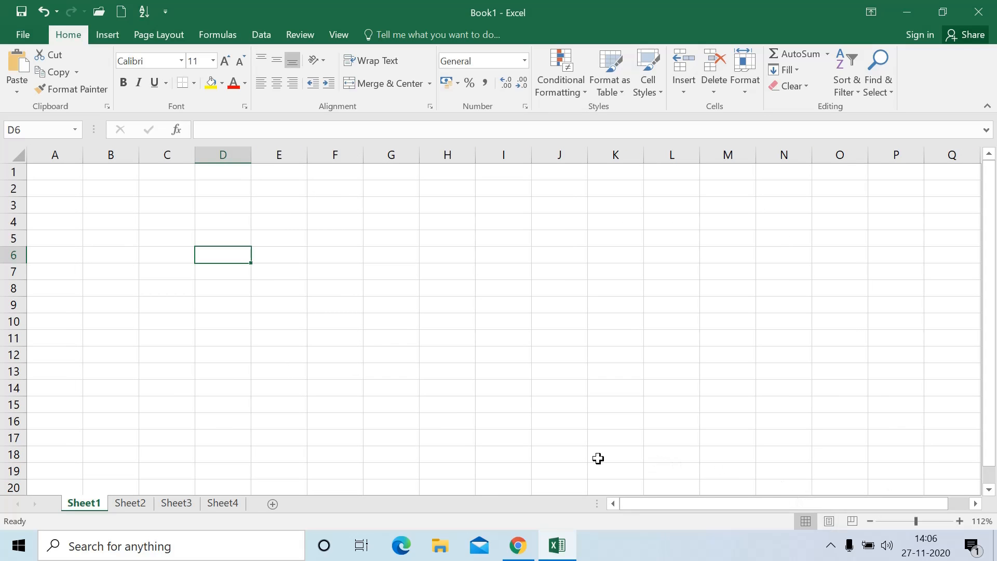
left_click(26, 35)
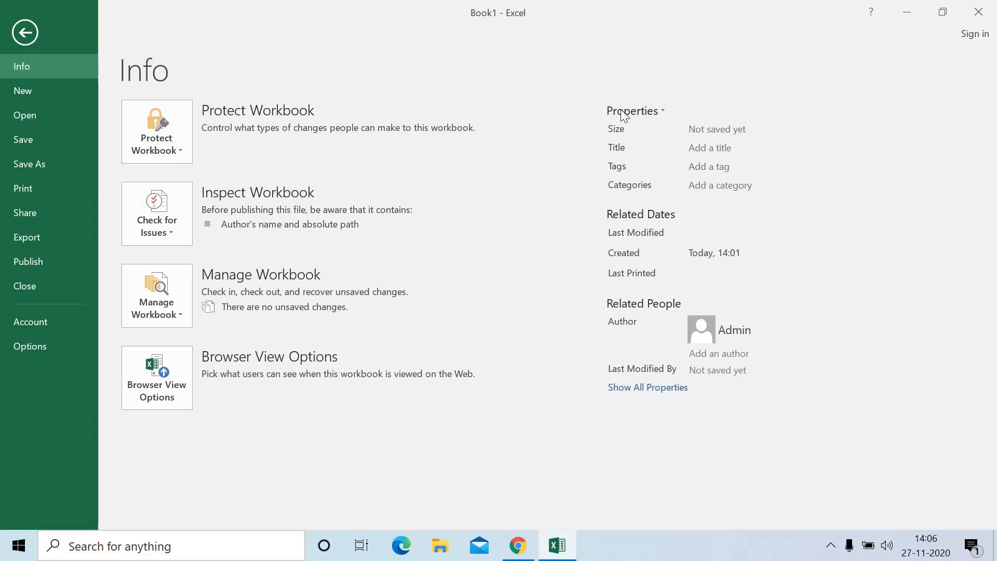
Visit the backstage New and Open pages while heading to Book1's save locations
left_click(24, 95)
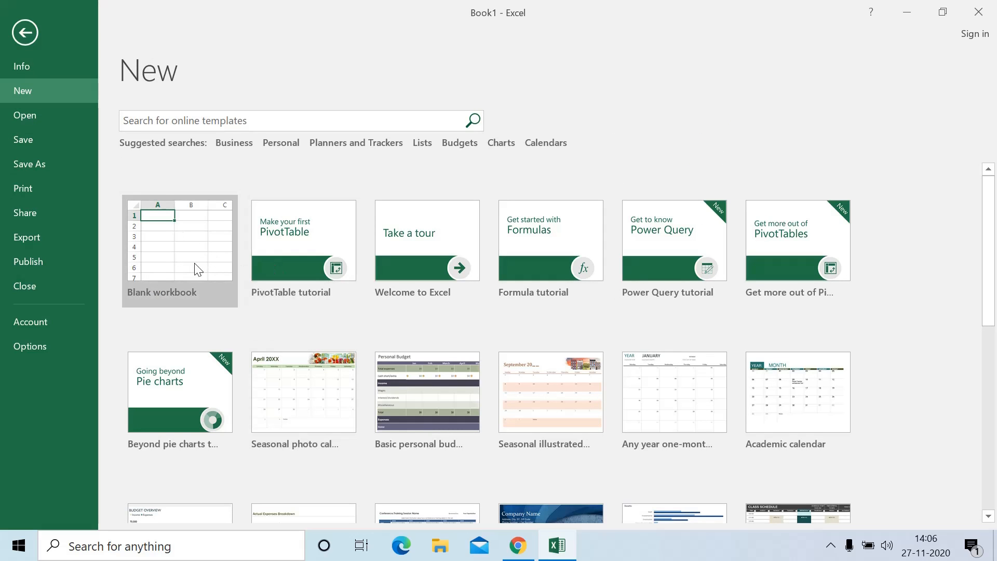
left_click(70, 114)
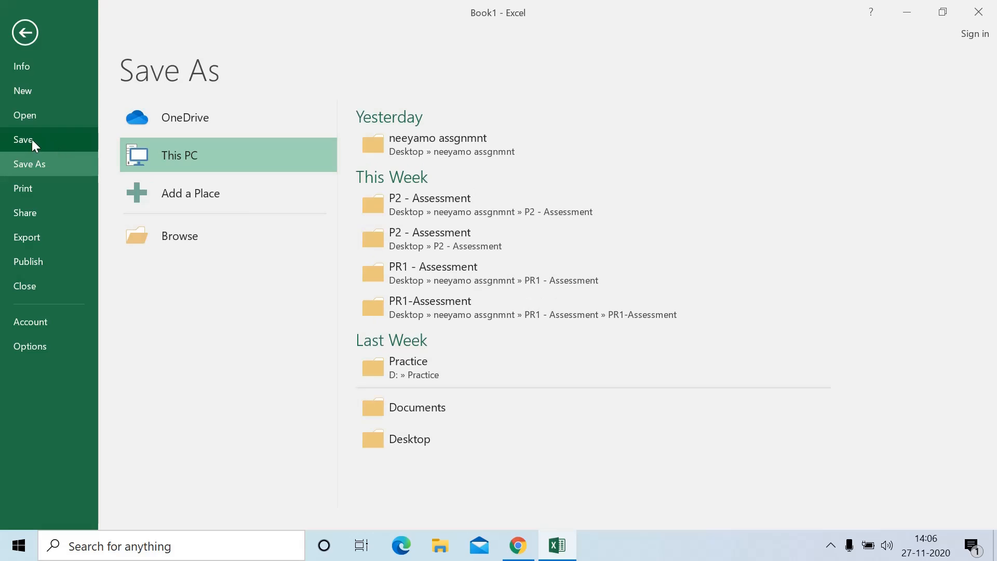
left_click(204, 154)
double_click(161, 158)
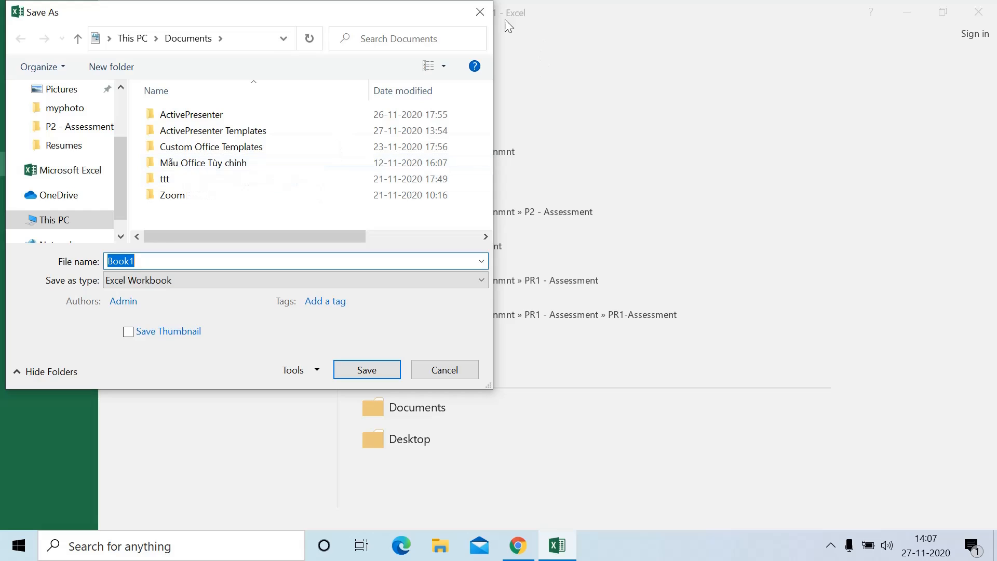
left_click(487, 8)
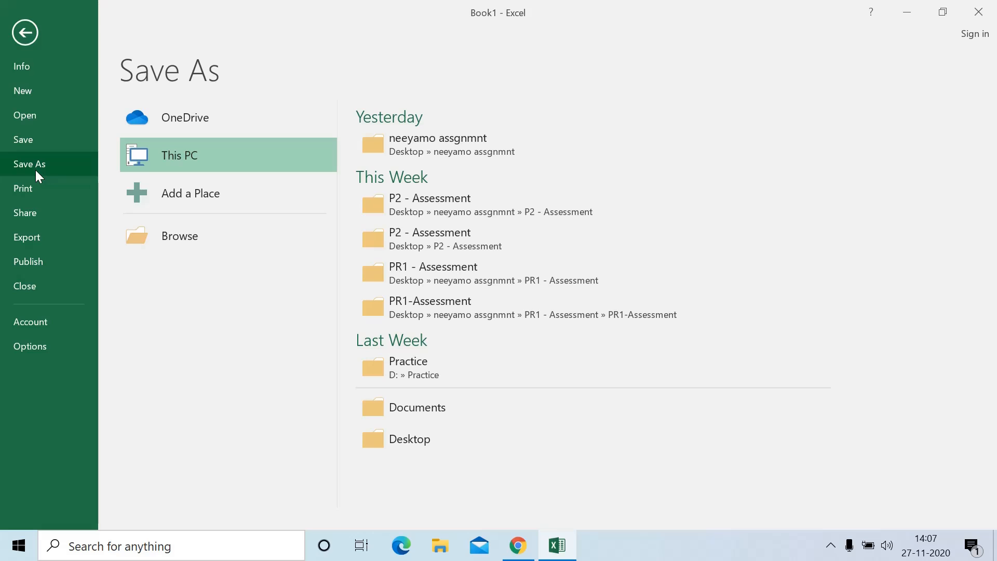
On the Print page, try OneNote for Windows 10, then return to Microsoft Print to PDF
left_click(36, 193)
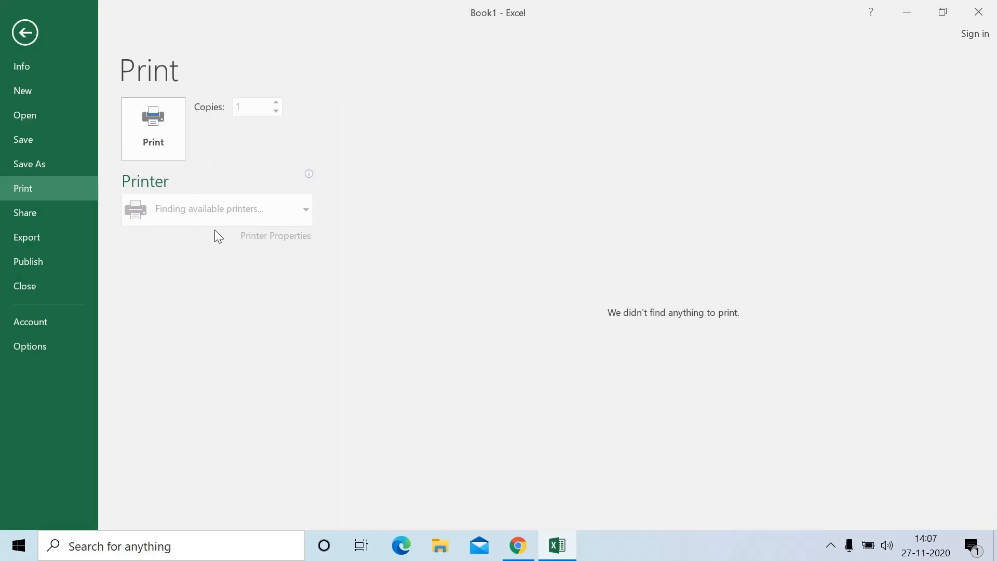
left_click(210, 207)
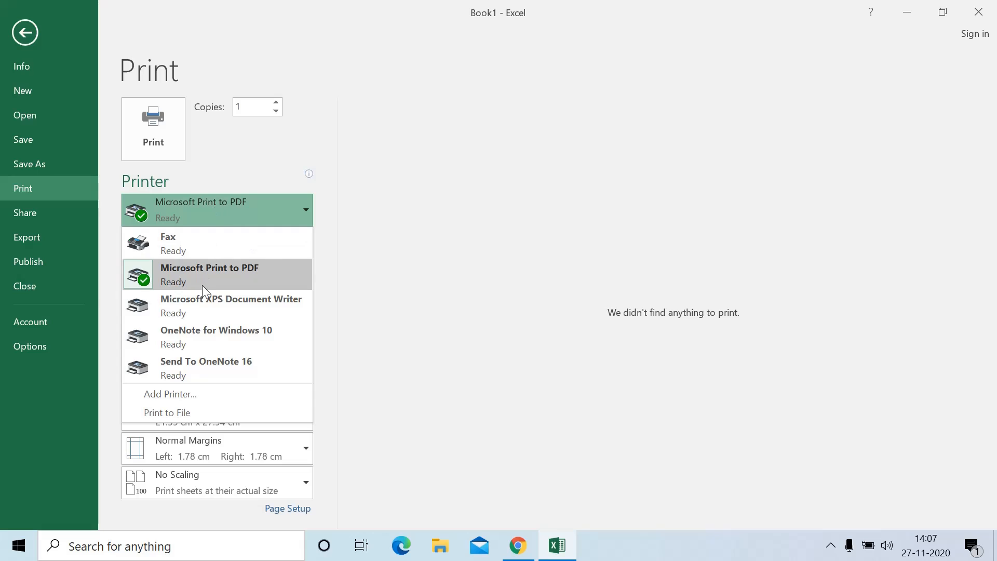
left_click(357, 233)
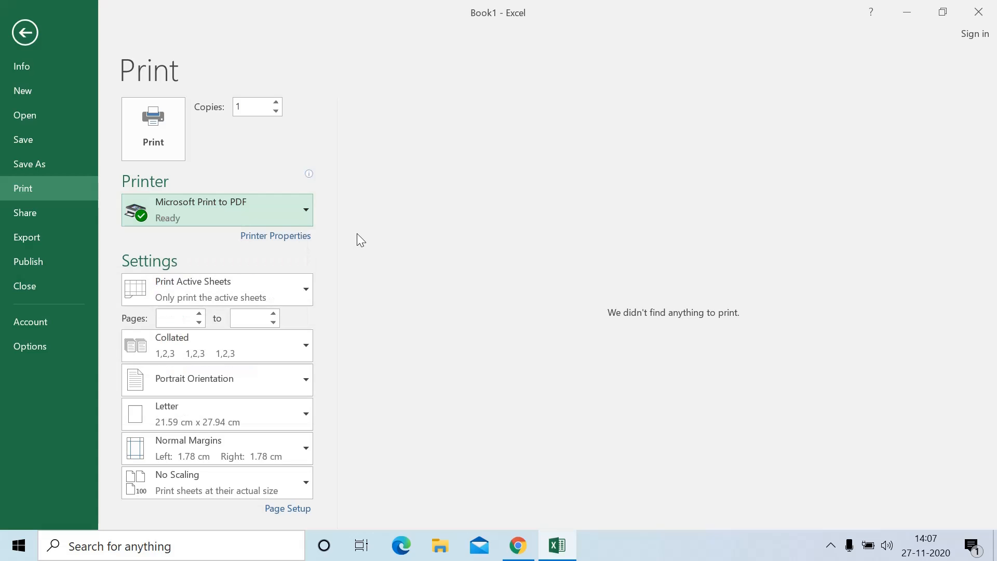
left_click(204, 213)
left_click(205, 332)
left_click(222, 220)
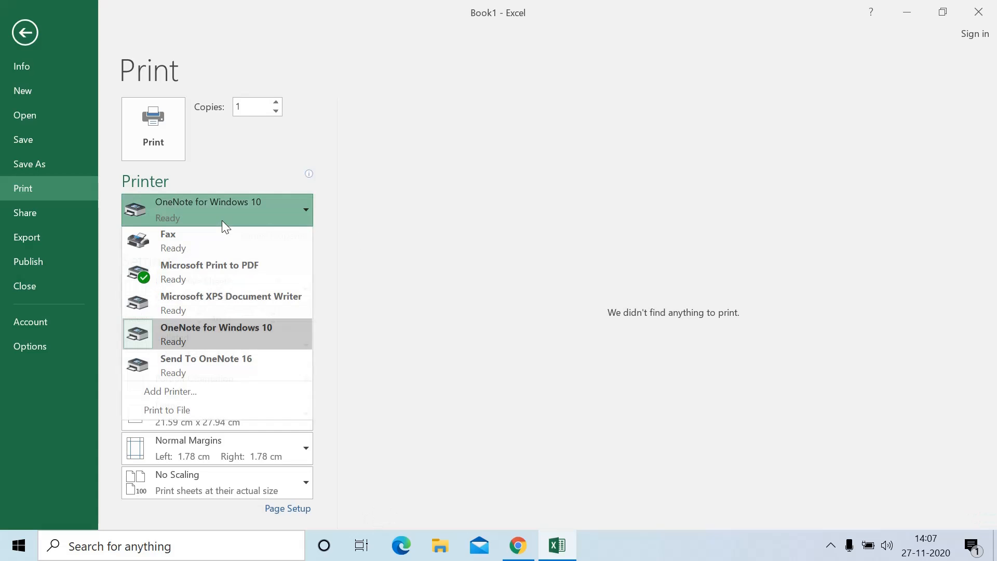
left_click(216, 267)
Try Microsoft XPS Document Writer, go back to Microsoft Print to PDF, and keep 1 copy
left_click(216, 220)
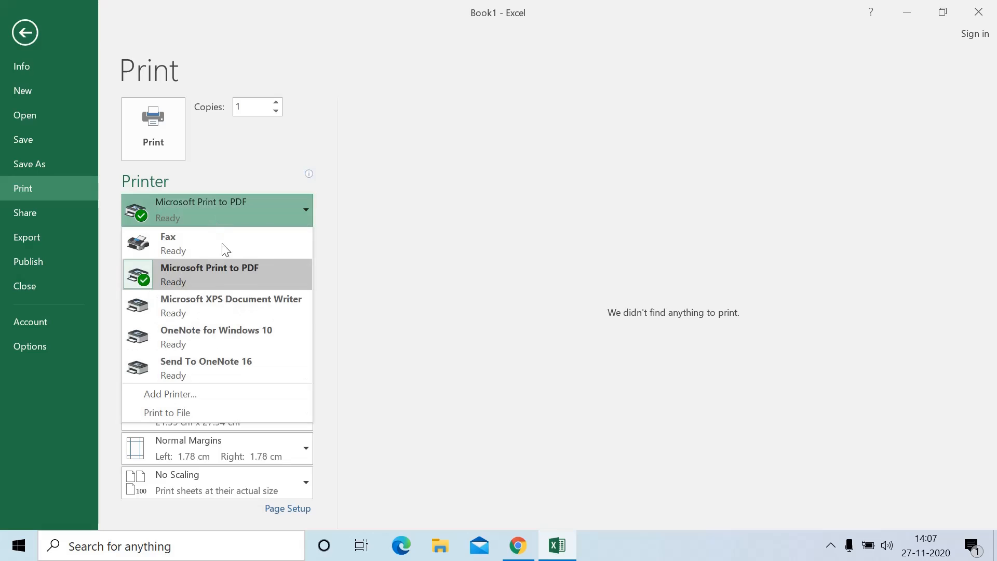
left_click(233, 310)
left_click(237, 219)
left_click(216, 266)
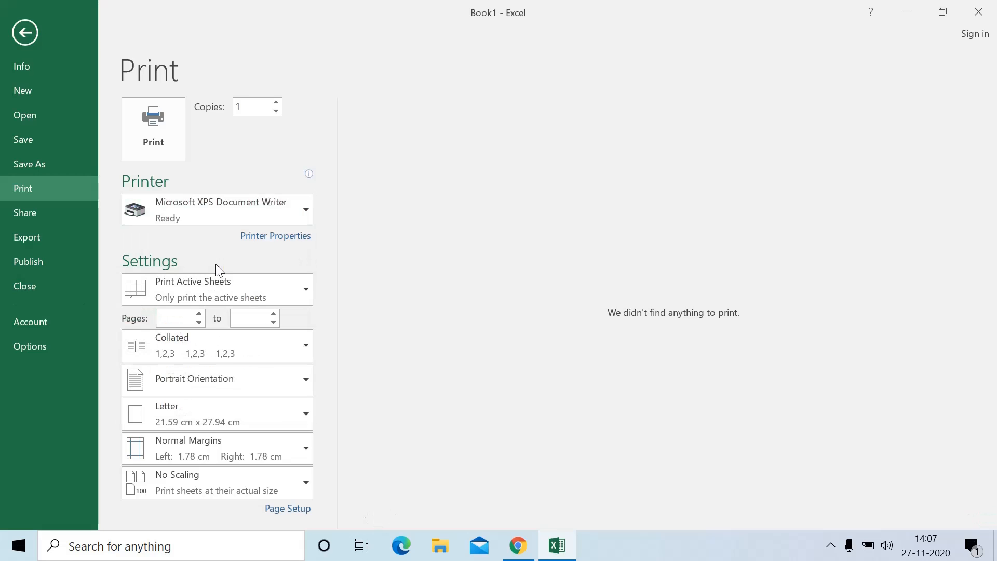
left_click(277, 101)
left_click(277, 113)
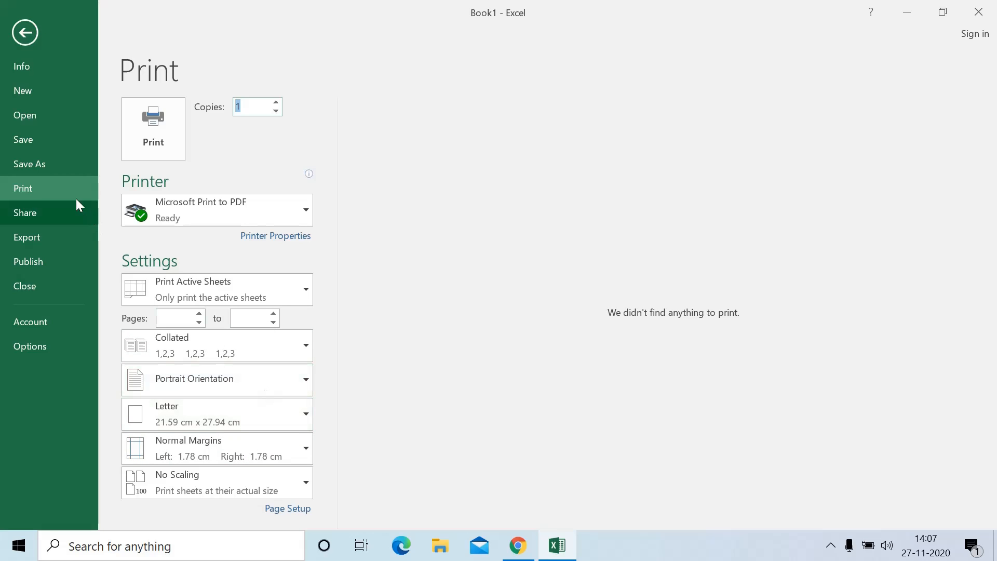
Look through the Share, Export and Publish pages, then close Book1
left_click(72, 221)
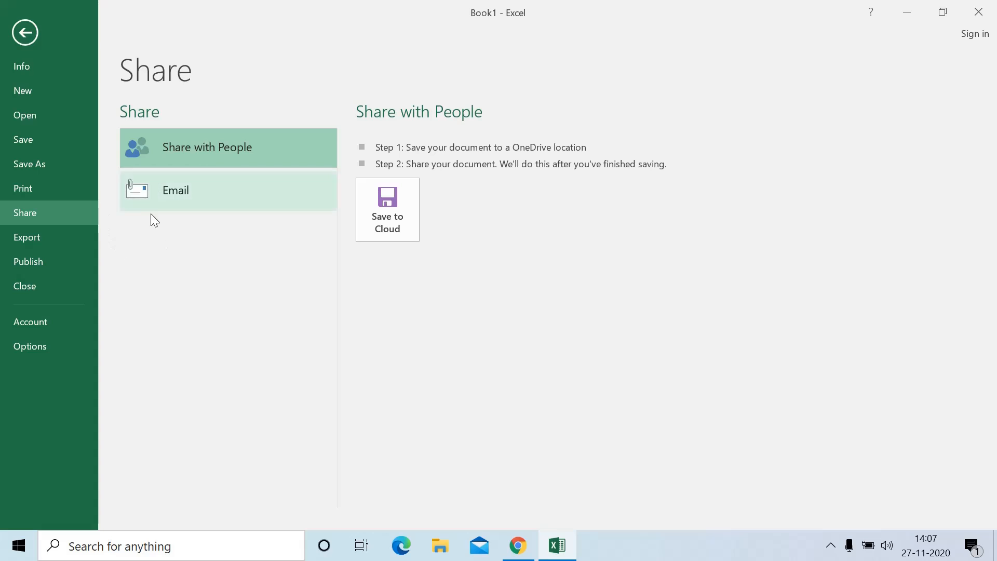
left_click(44, 241)
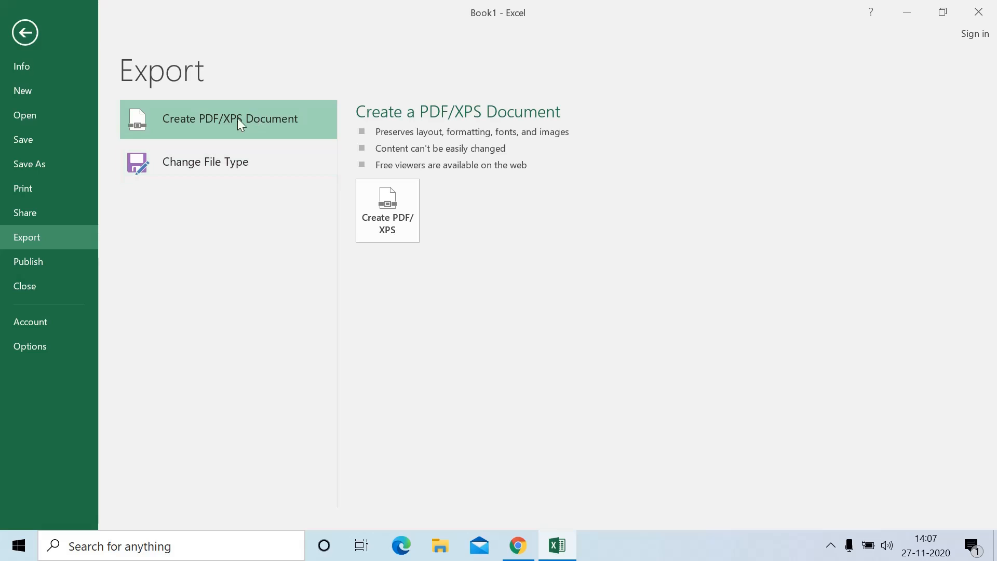
left_click(41, 262)
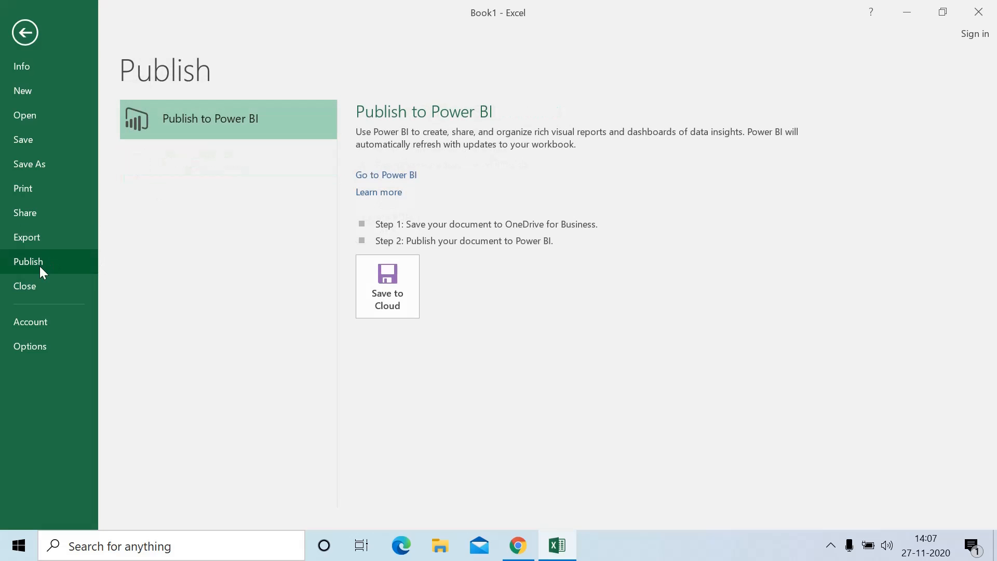
left_click(48, 288)
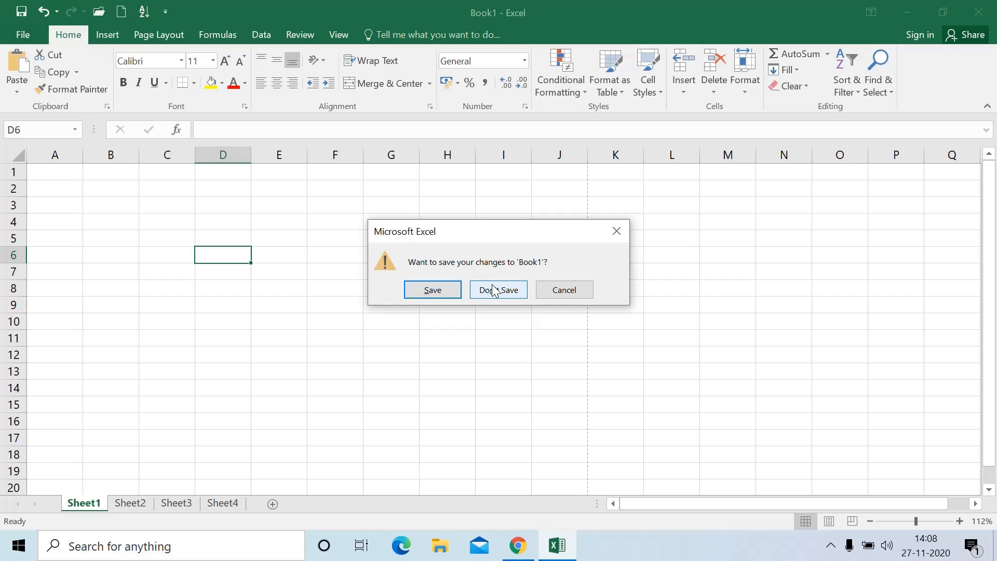
Close Book1 without saving and create a new blank workbook, Book2
left_click(496, 291)
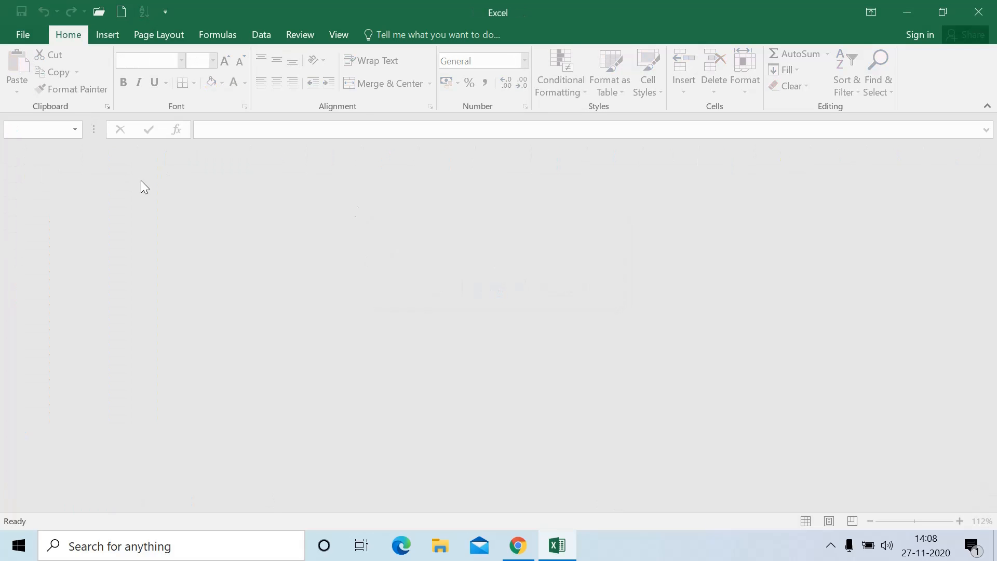
left_click(18, 36)
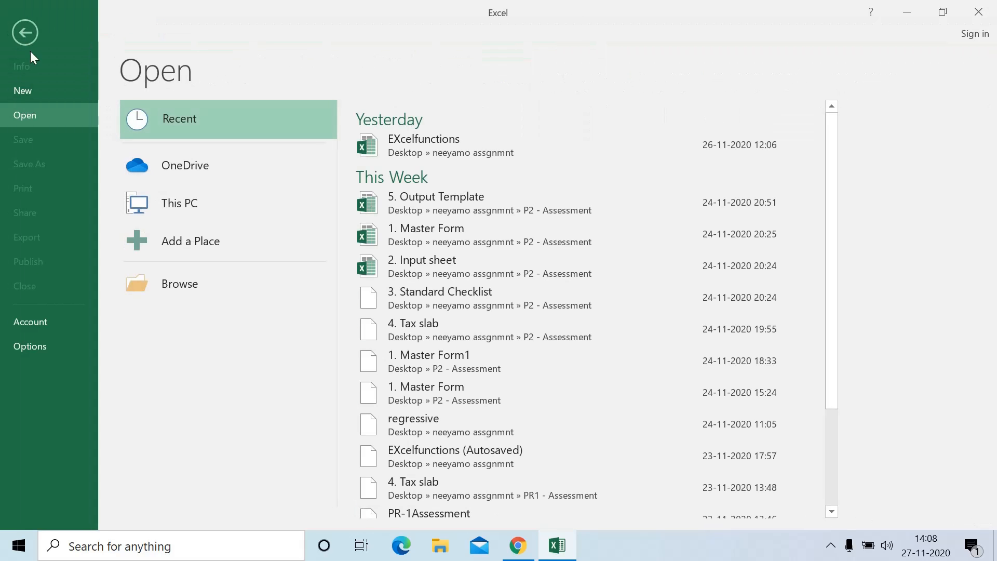
left_click(43, 90)
left_click(169, 258)
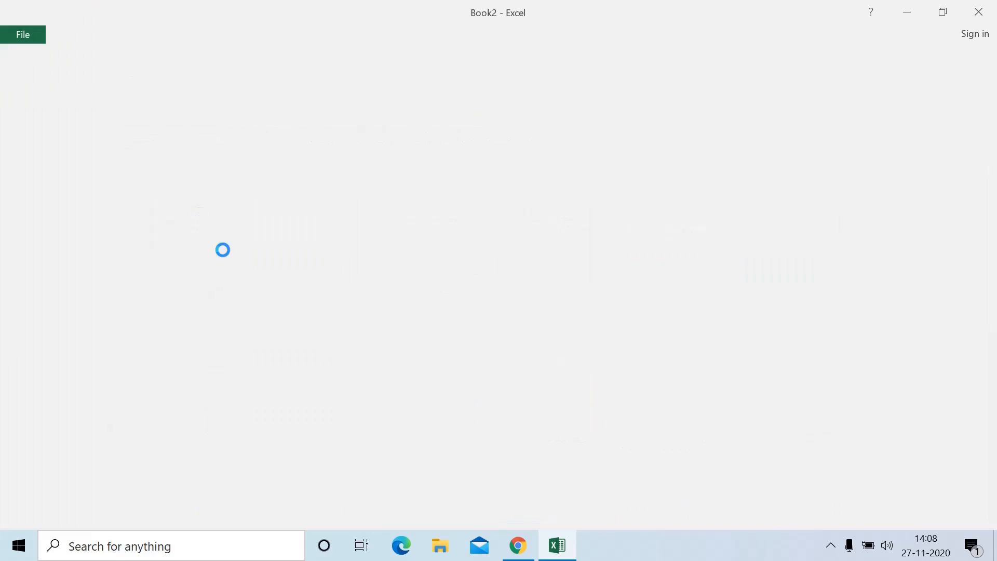
View the Account page, then the Excel Options Formulas and Language pages
left_click(18, 34)
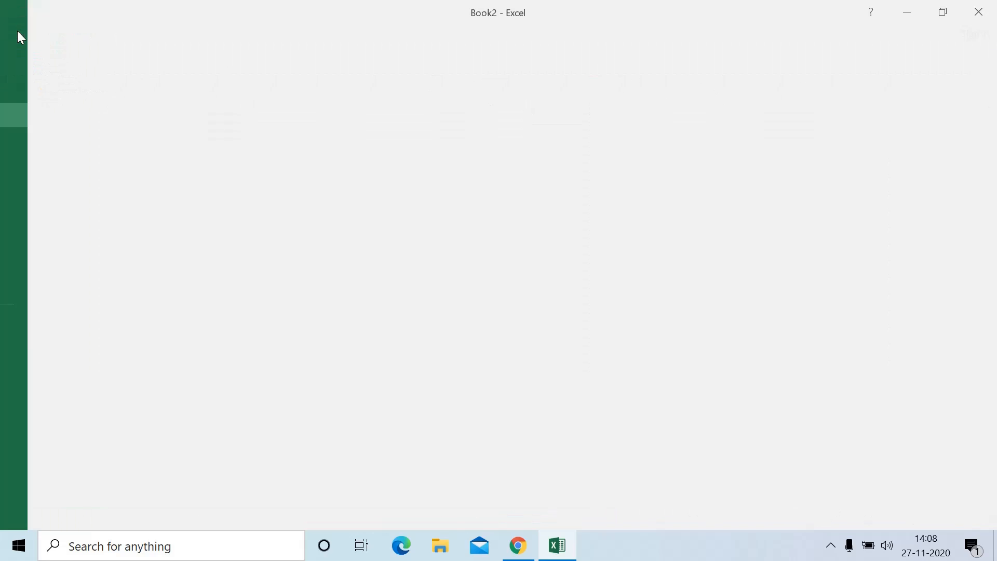
left_click(35, 325)
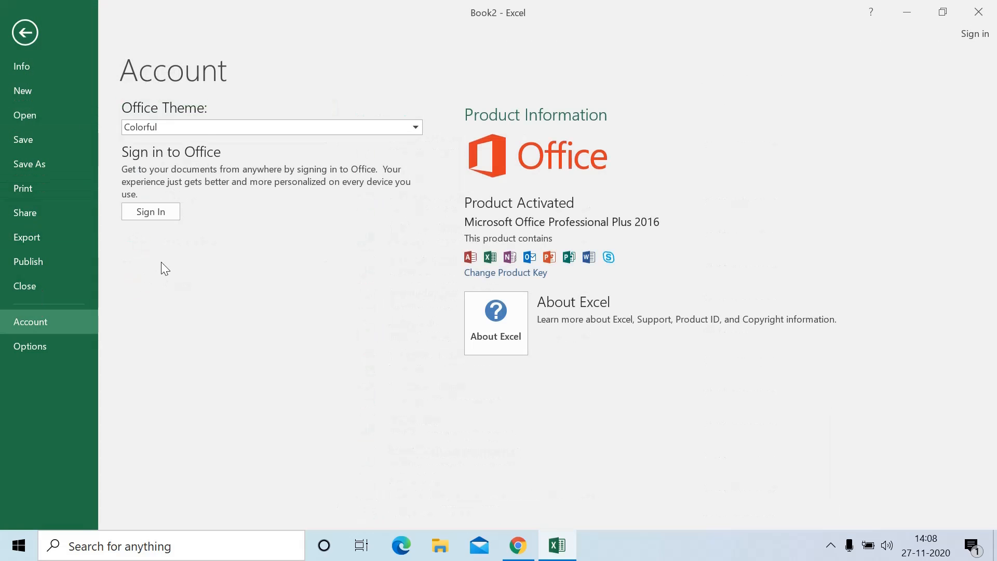
left_click(37, 344)
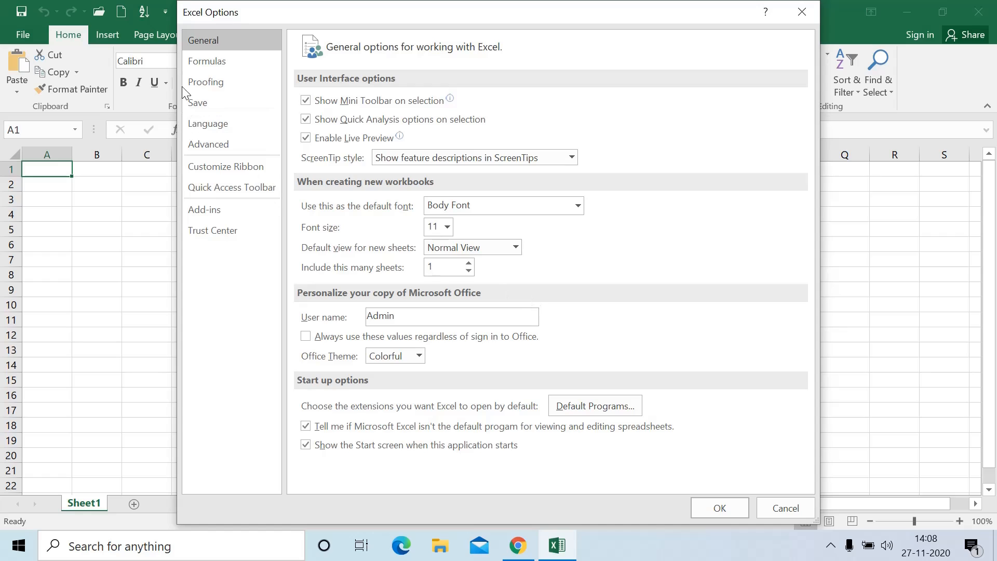
left_click(203, 60)
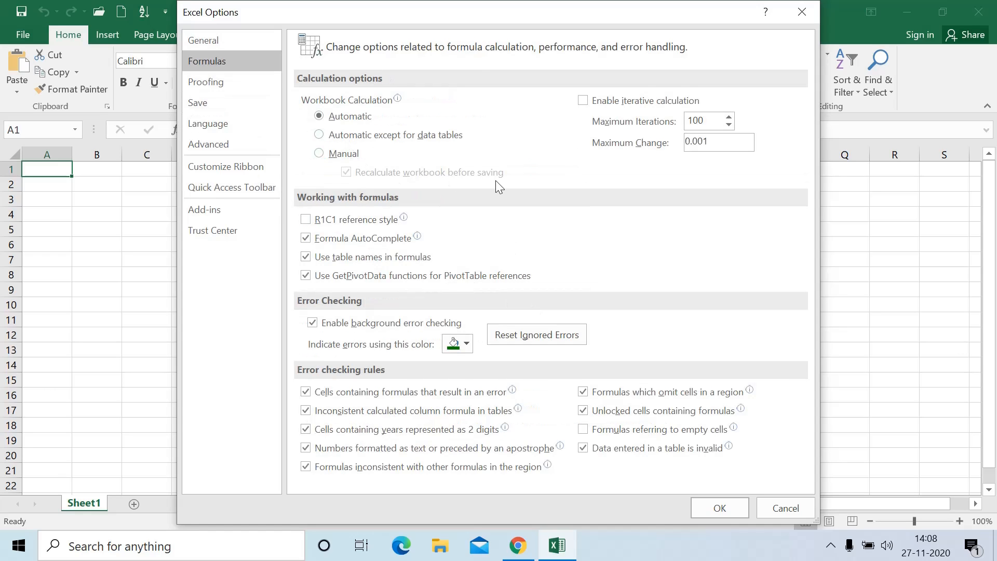
left_click(233, 134)
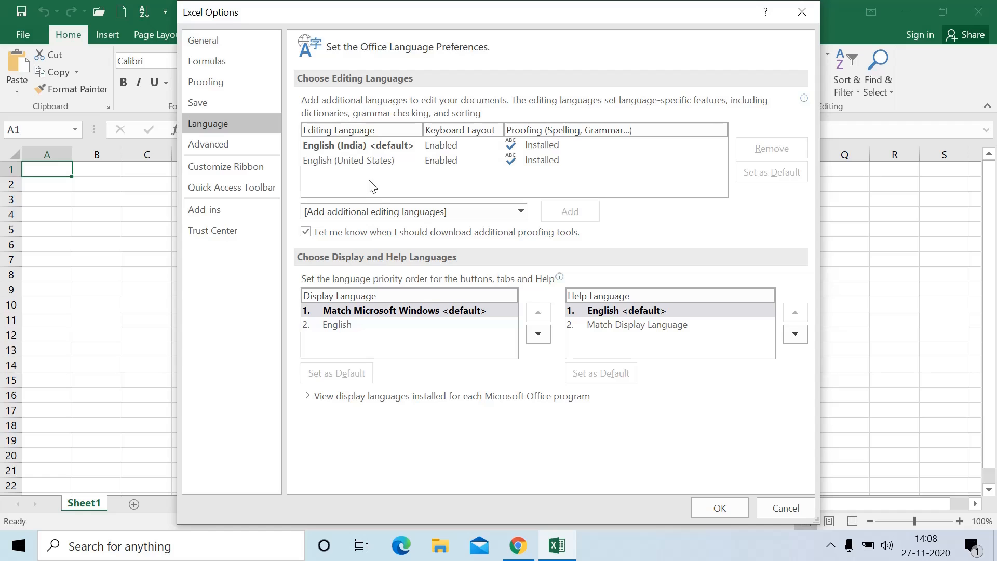
left_click(795, 13)
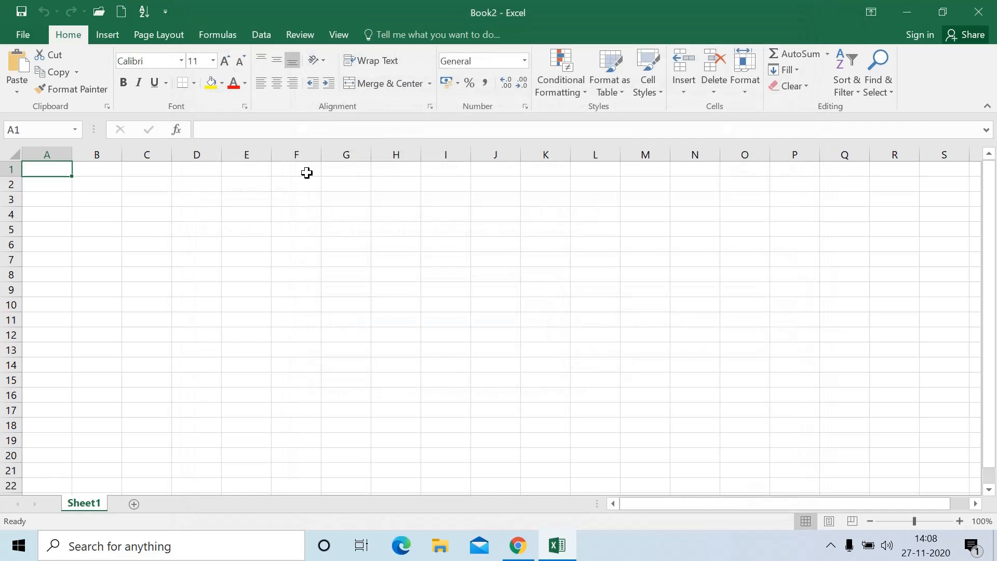
left_click(208, 284)
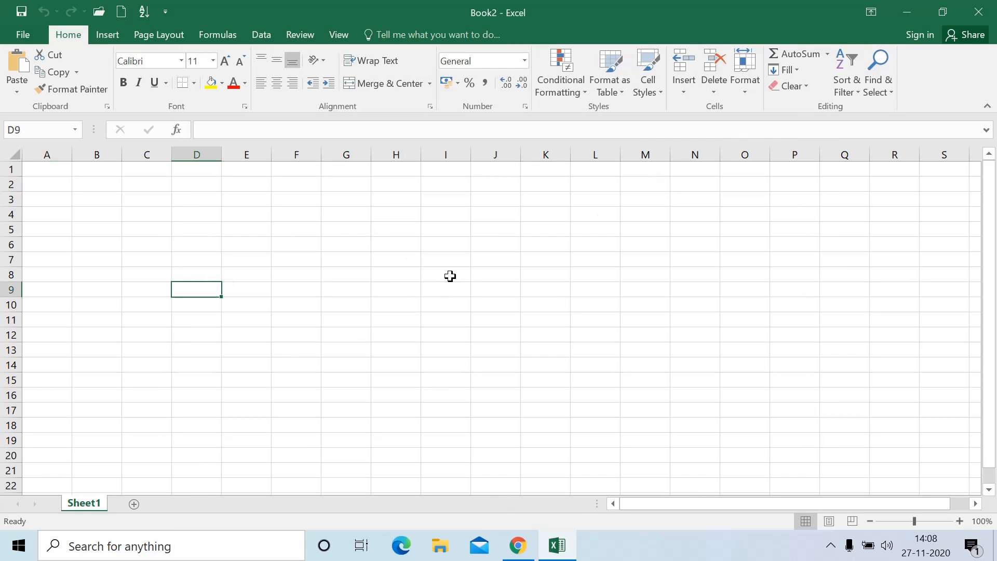
left_click(146, 200)
left_click(64, 186)
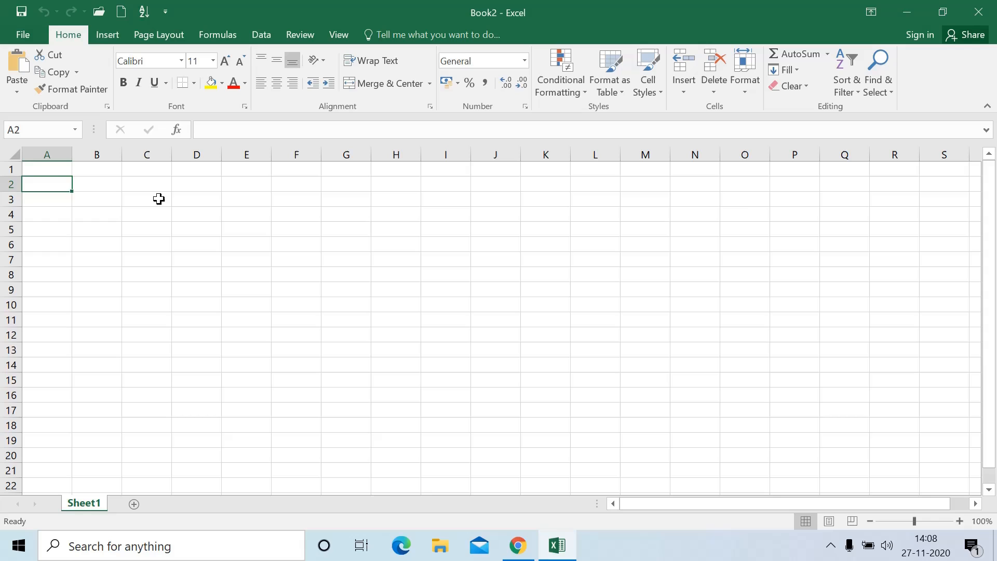
left_click(57, 167)
left_click(169, 225)
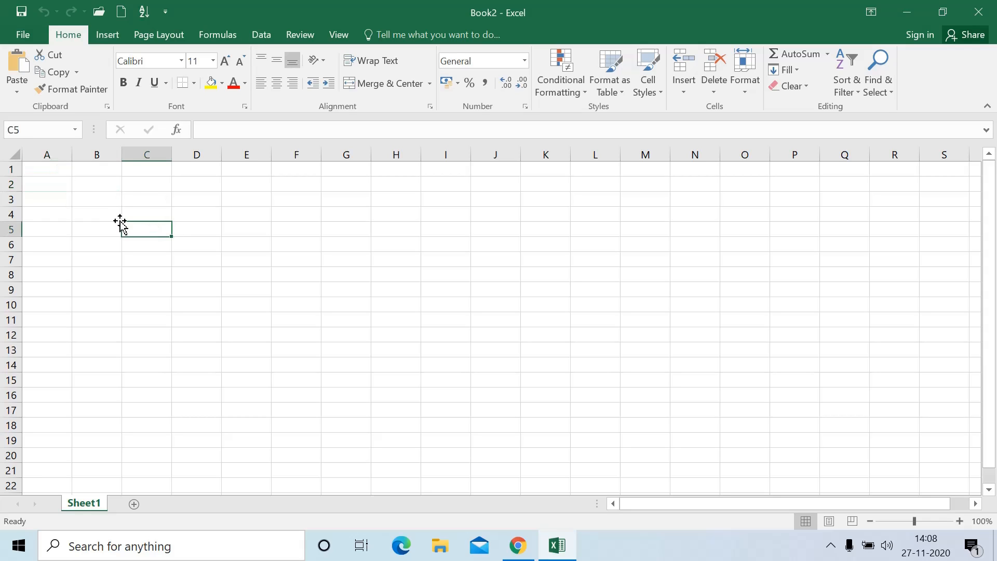
left_click(150, 209)
left_click(153, 238)
left_click(190, 221)
left_click(191, 257)
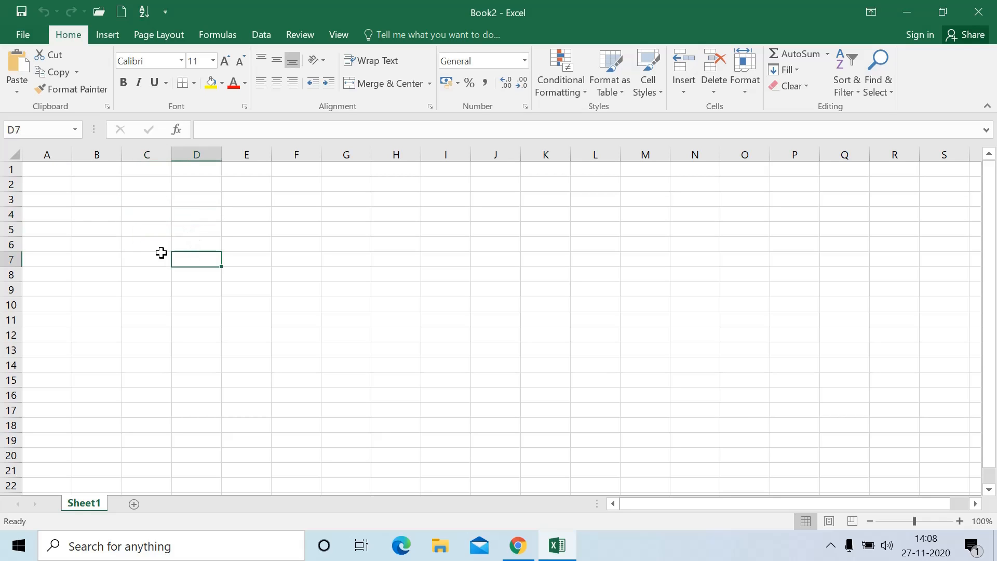
left_click(110, 231)
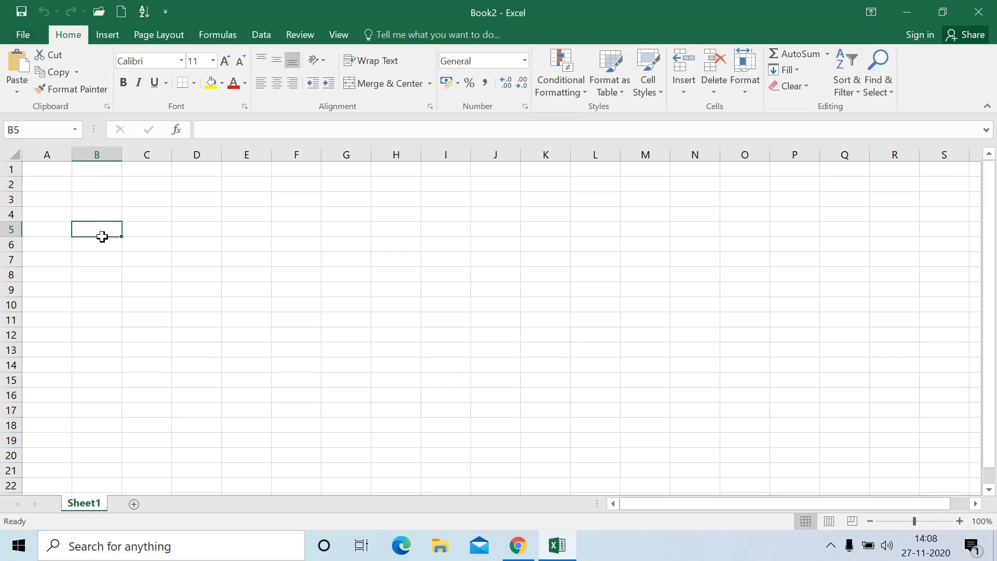
left_click(151, 228)
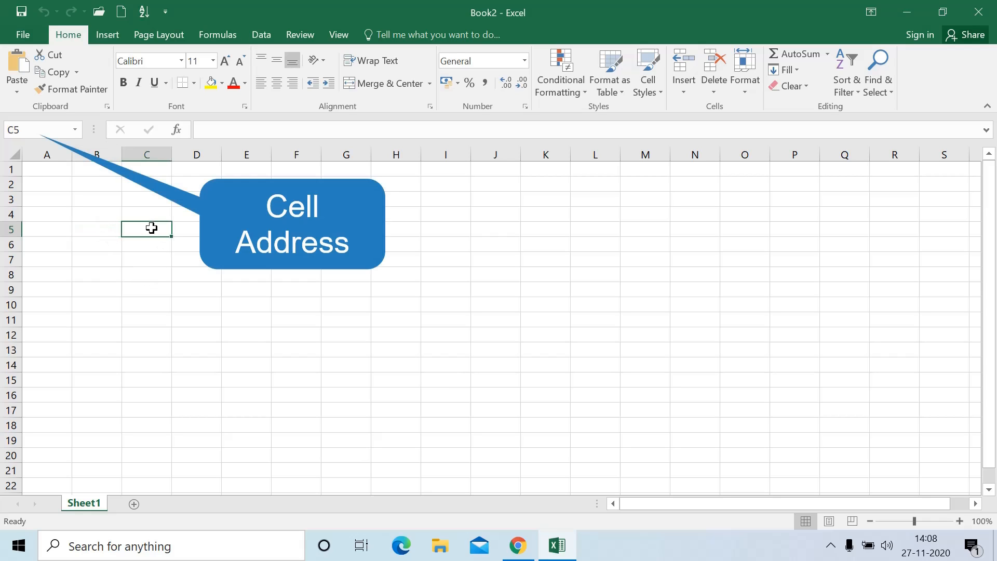
left_click(14, 131)
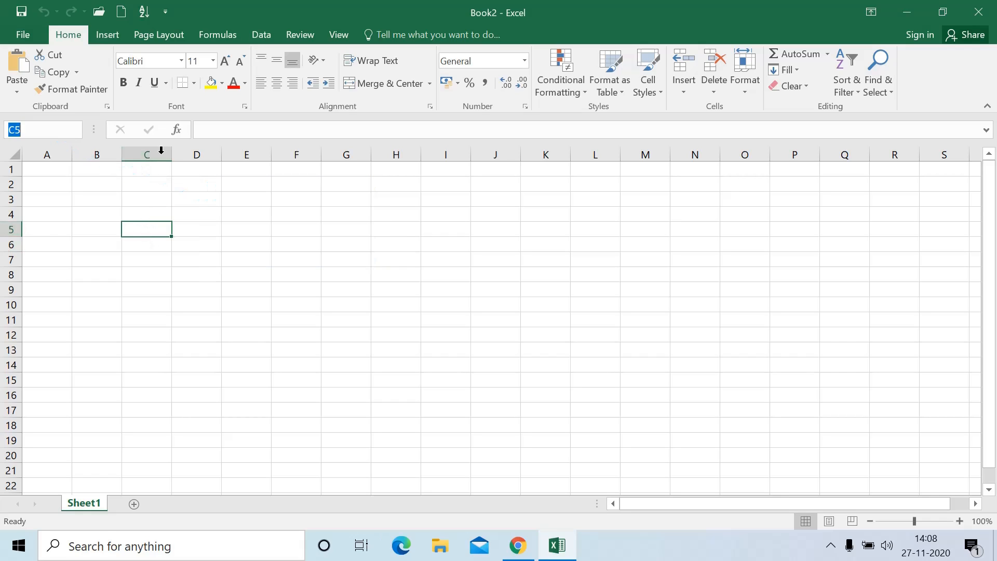
left_click(314, 240)
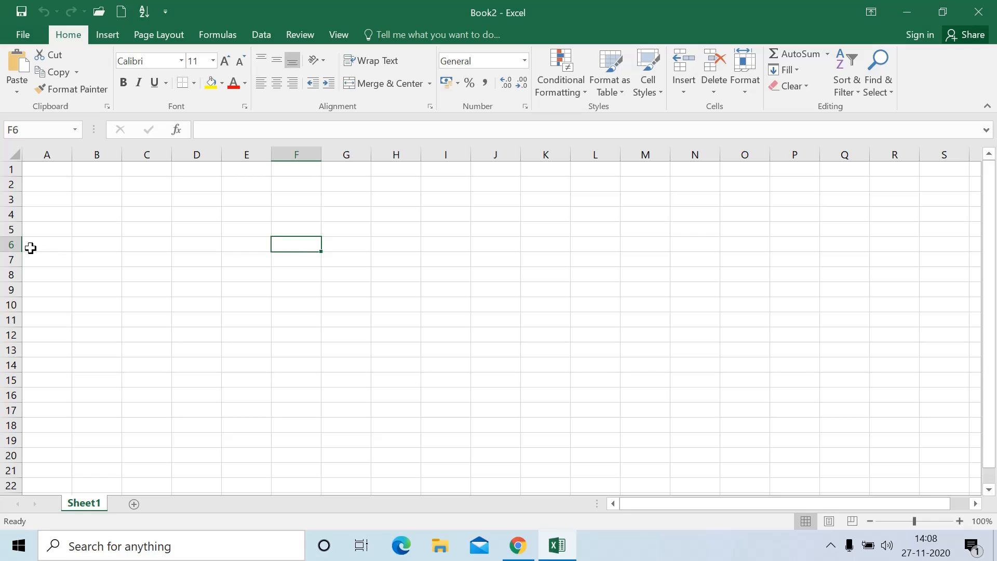
left_click(29, 130)
left_click(228, 255)
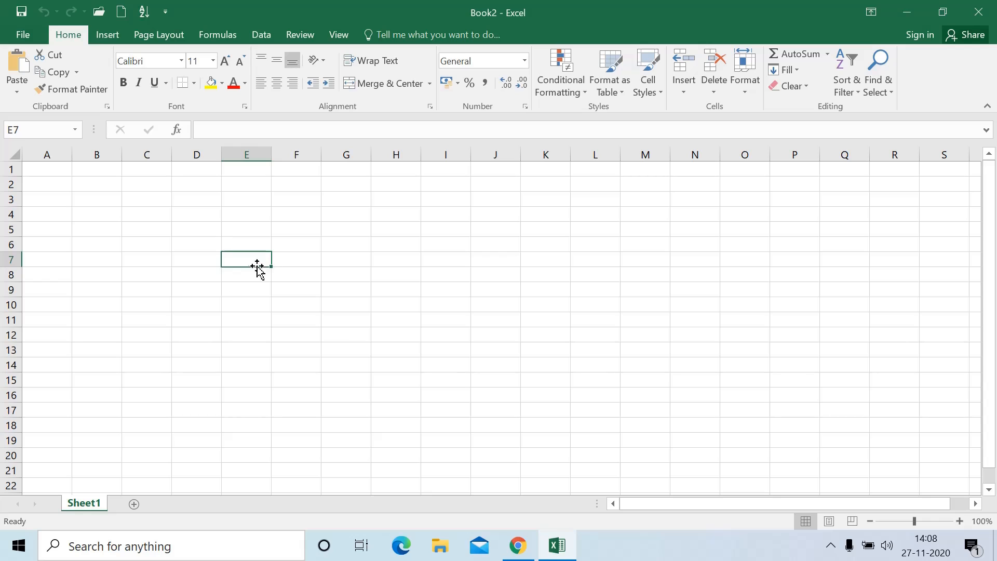
left_click(27, 129)
left_click(138, 233)
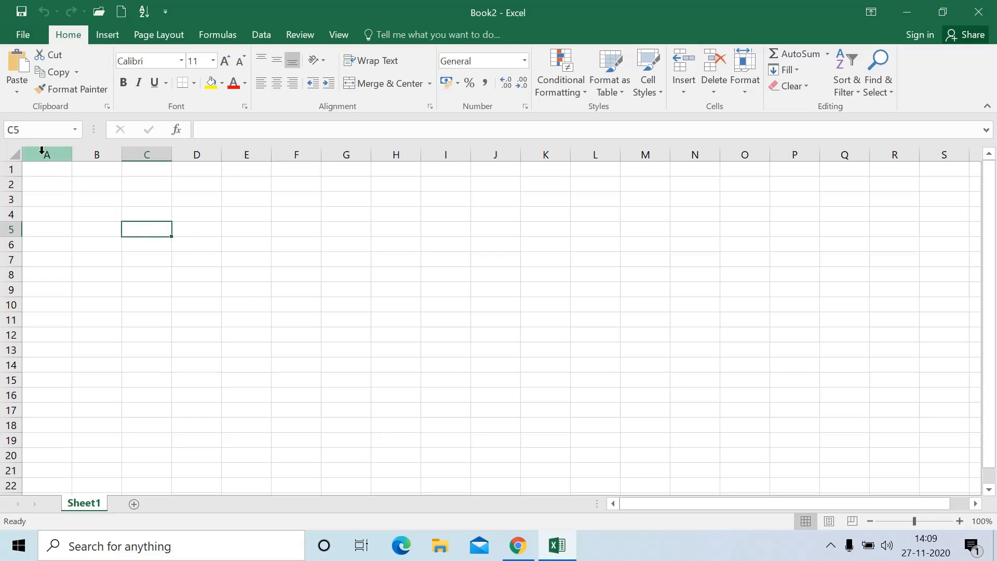
left_click(238, 127)
left_click(211, 247)
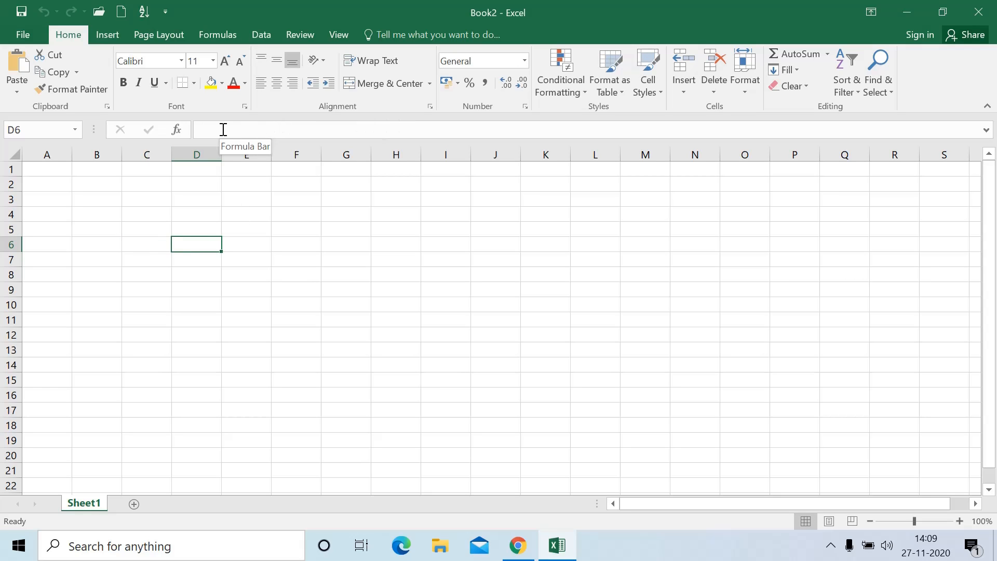
left_click(78, 187)
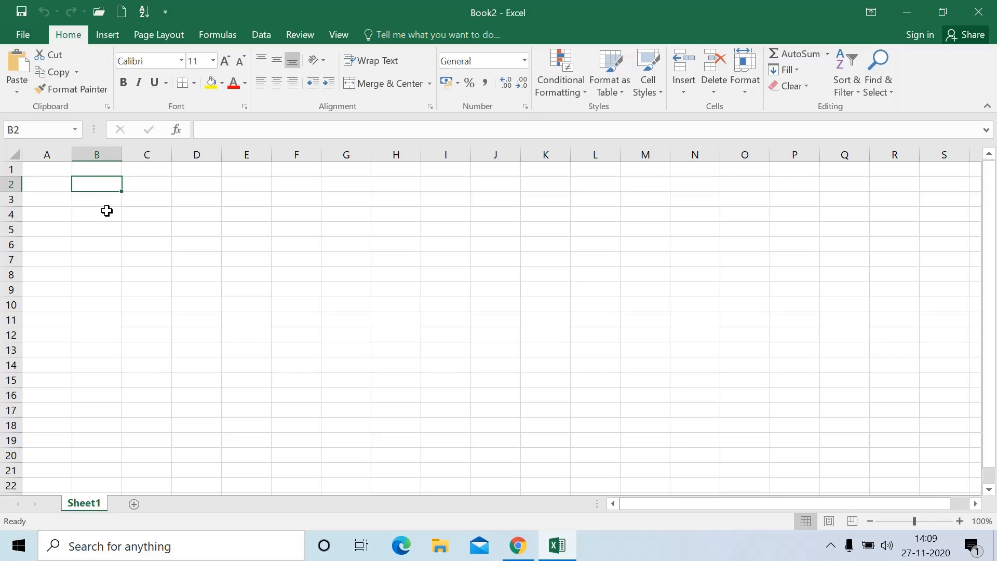
Enter 1 in B2, 1 and 2 in C2:C3, and 1 and 3 in D2:D3
type("1")
left_click(148, 185)
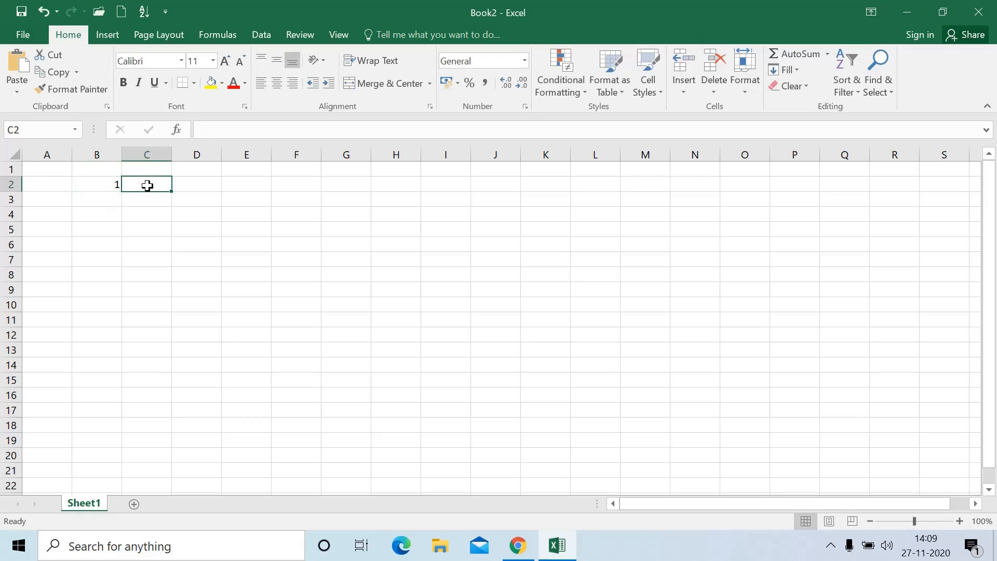
type("1")
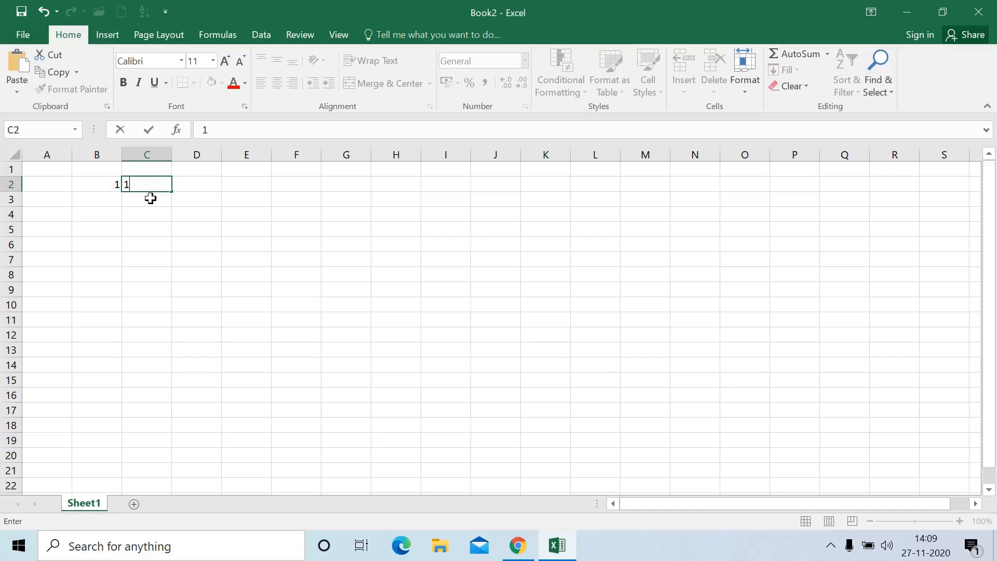
left_click(148, 198)
type("2")
left_click(217, 187)
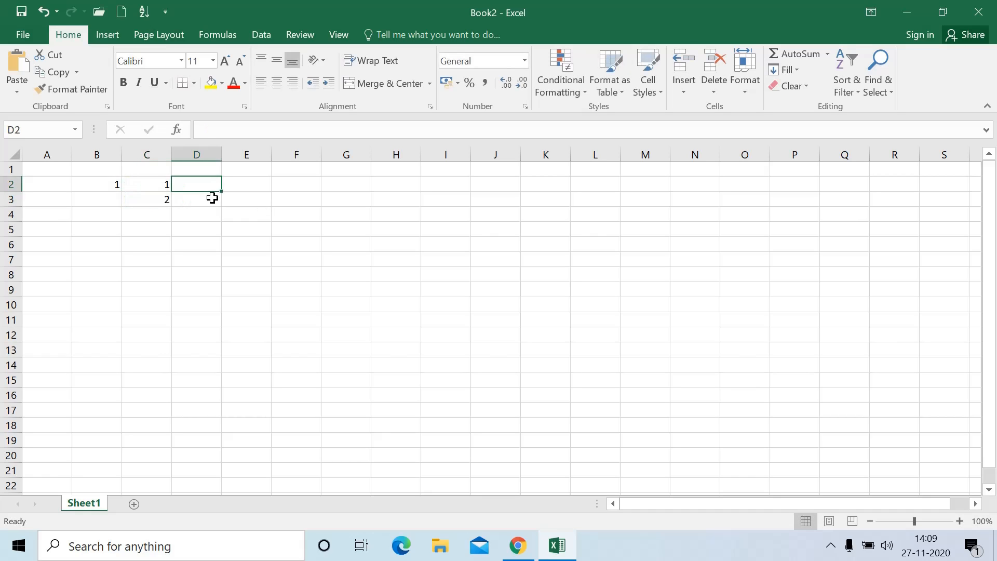
type("1")
left_click(208, 204)
type("3")
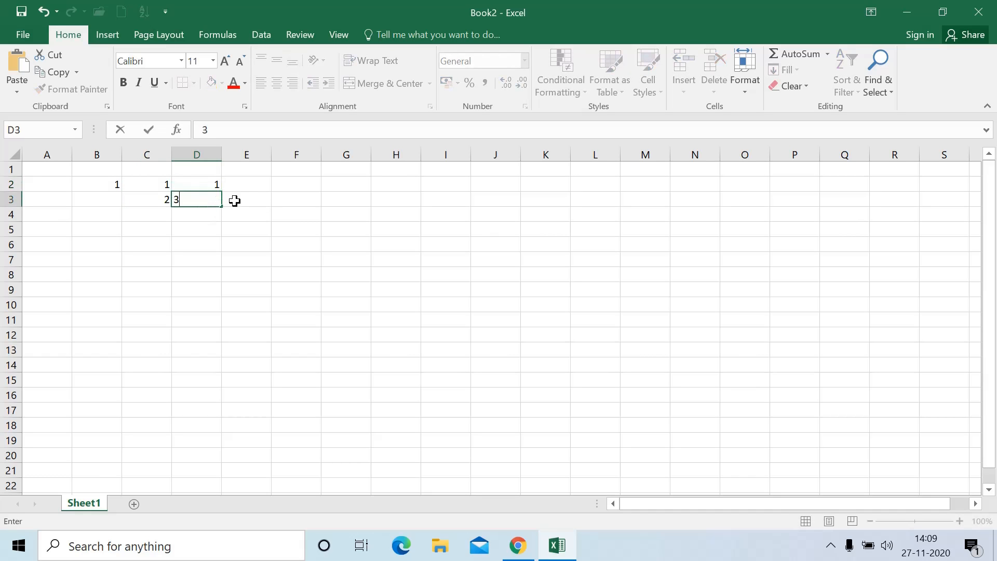
left_click(240, 198)
Enter 2 and 4 in E2:E3, and 10 and 20 in F2:F3
left_click(250, 185)
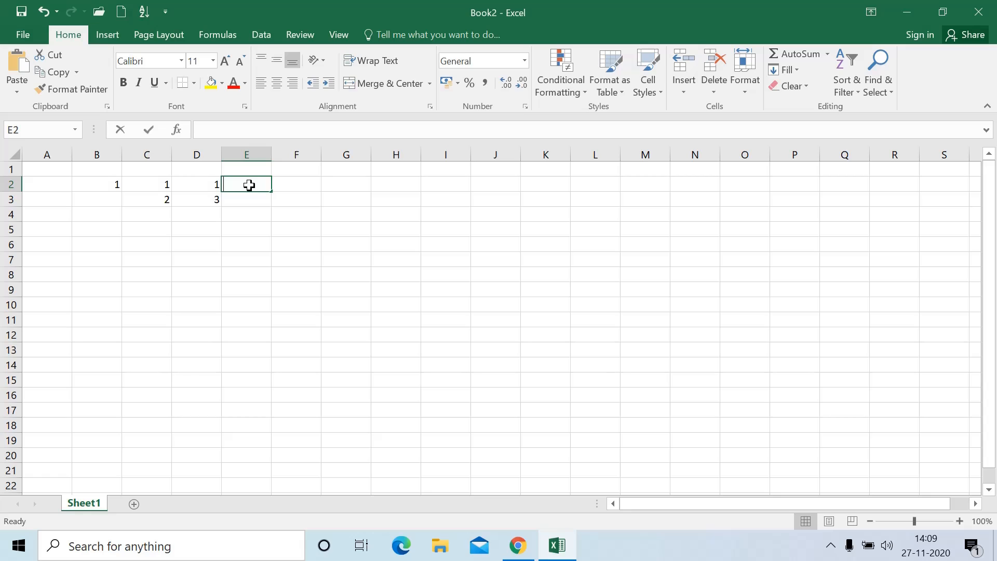
type("24")
key("BackSpace")
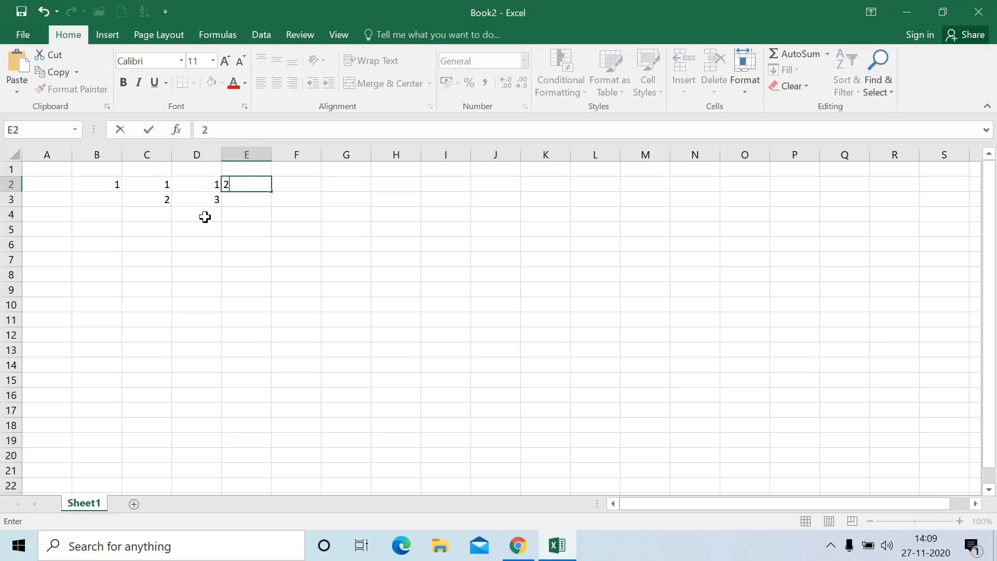
left_click(233, 204)
type("4")
left_click(296, 186)
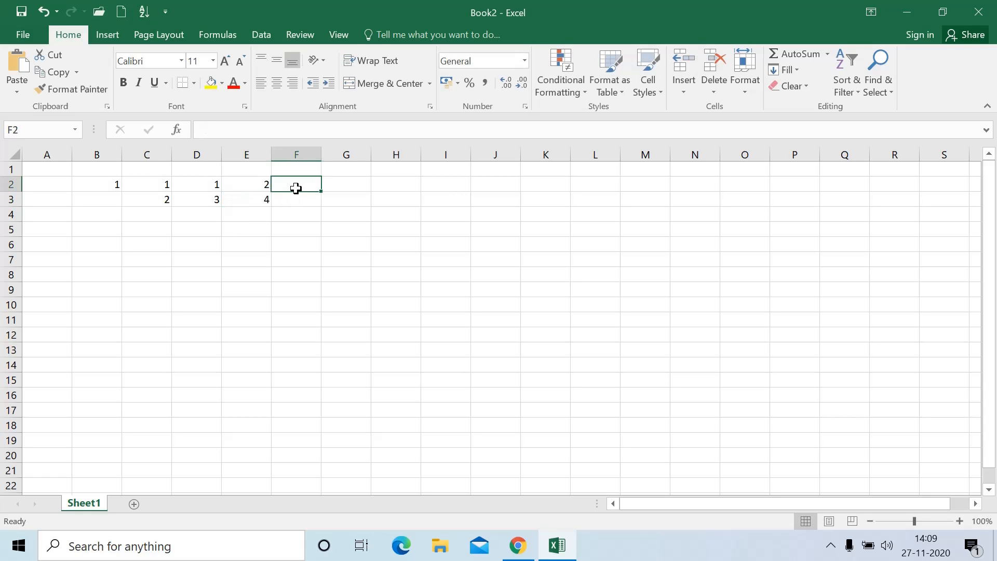
type("10")
left_click(287, 200)
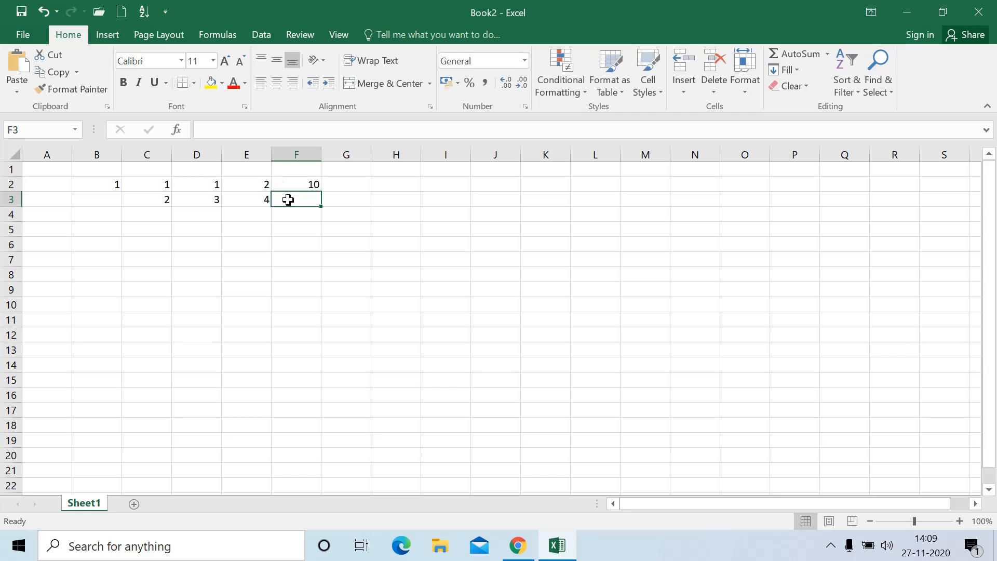
type("20")
left_click(311, 224)
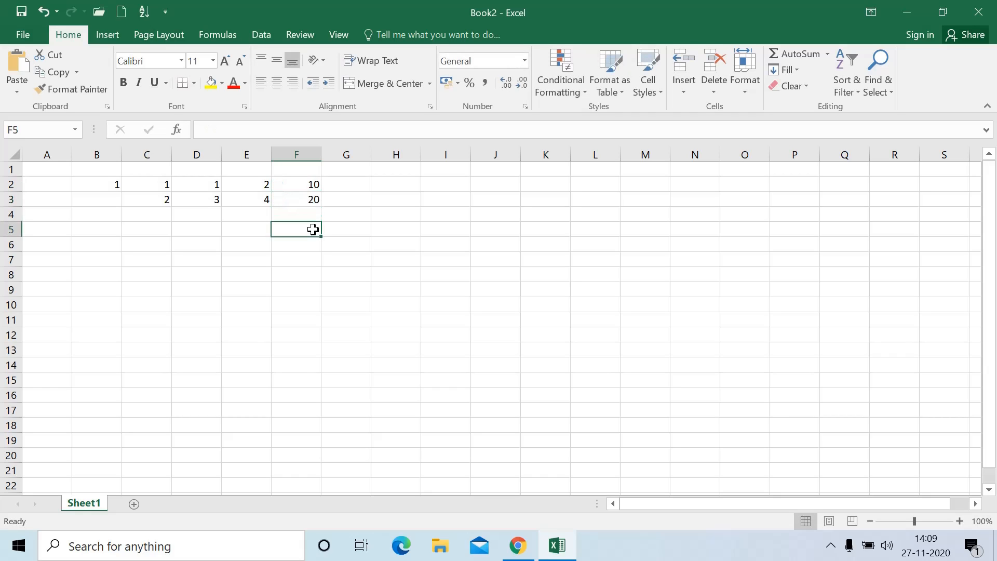
Fill B2's value 1 down column B to row 20, after undoing a trial fill to B4
left_click(104, 186)
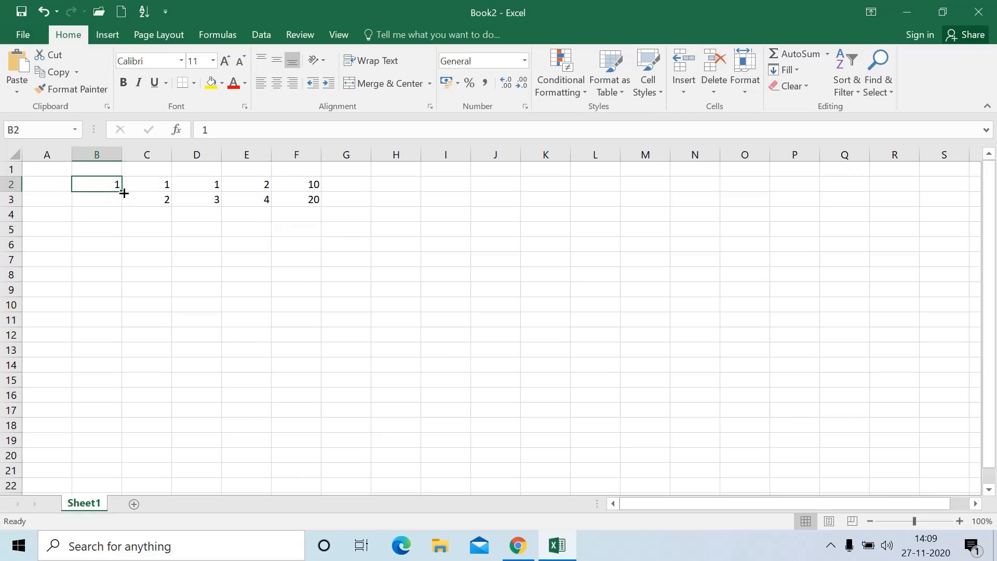
left_click(130, 201)
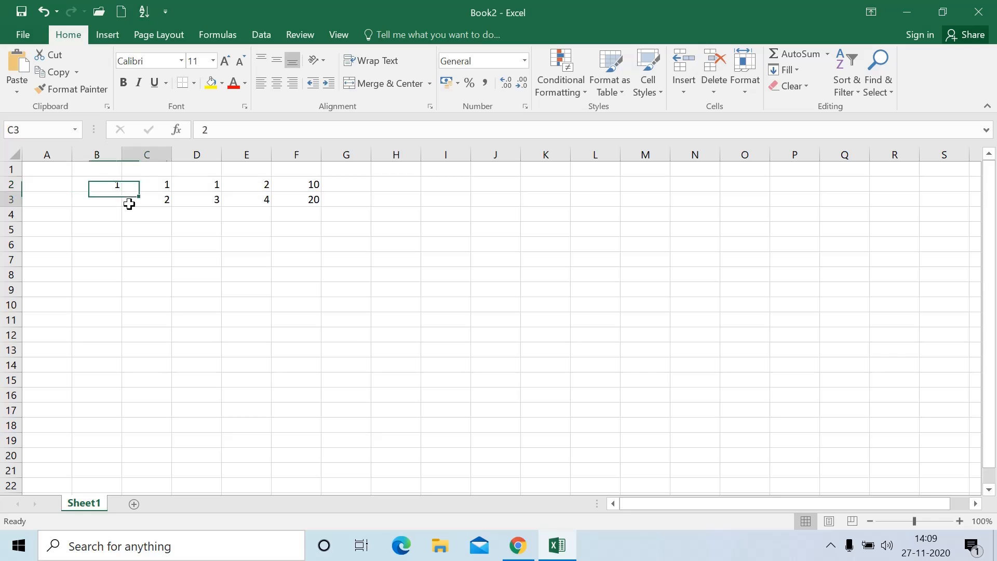
left_click(103, 184)
left_click_drag(121, 190, 124, 222)
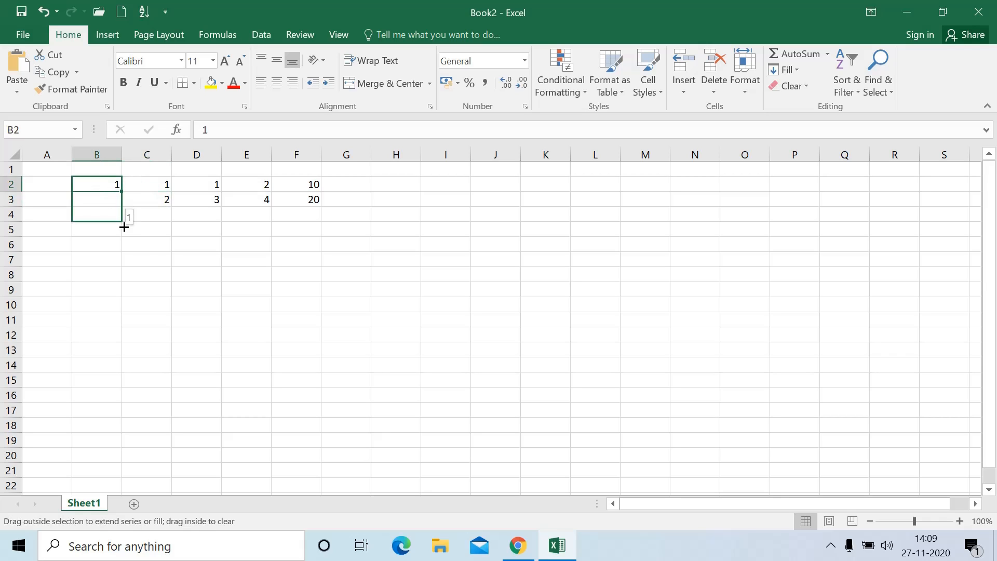
left_click(131, 230)
left_click(75, 256)
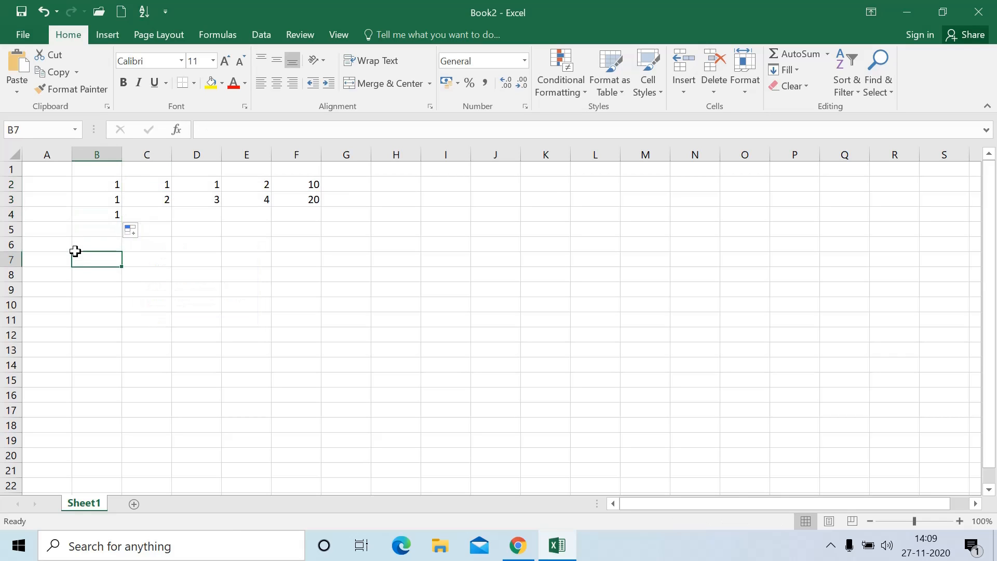
key("ctrl+z")
key("ctrl+z")
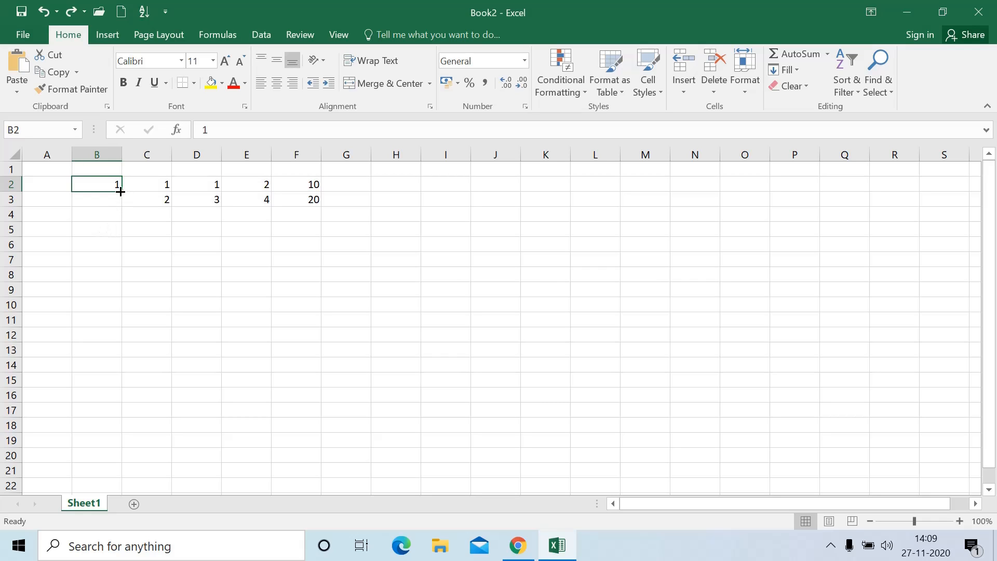
left_click_drag(120, 191, 151, 467)
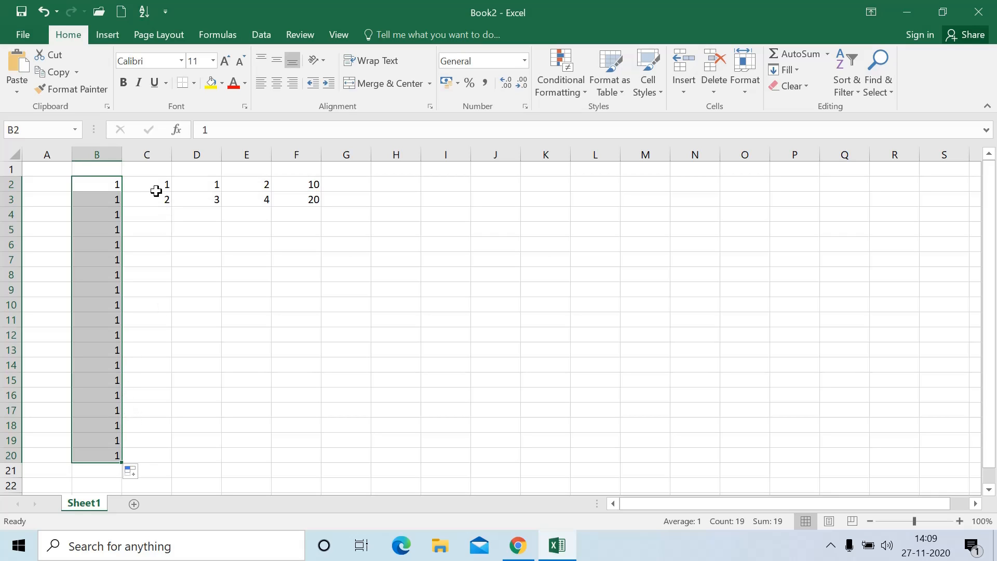
left_click(112, 185)
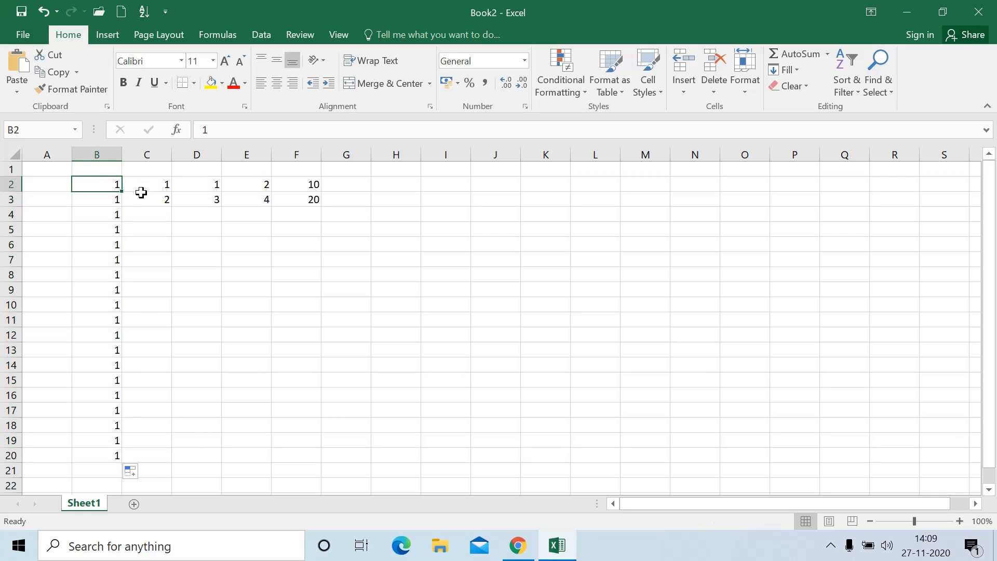
Reselect the 1 and 2 starting values in C2:C3
left_click_drag(154, 184, 192, 468)
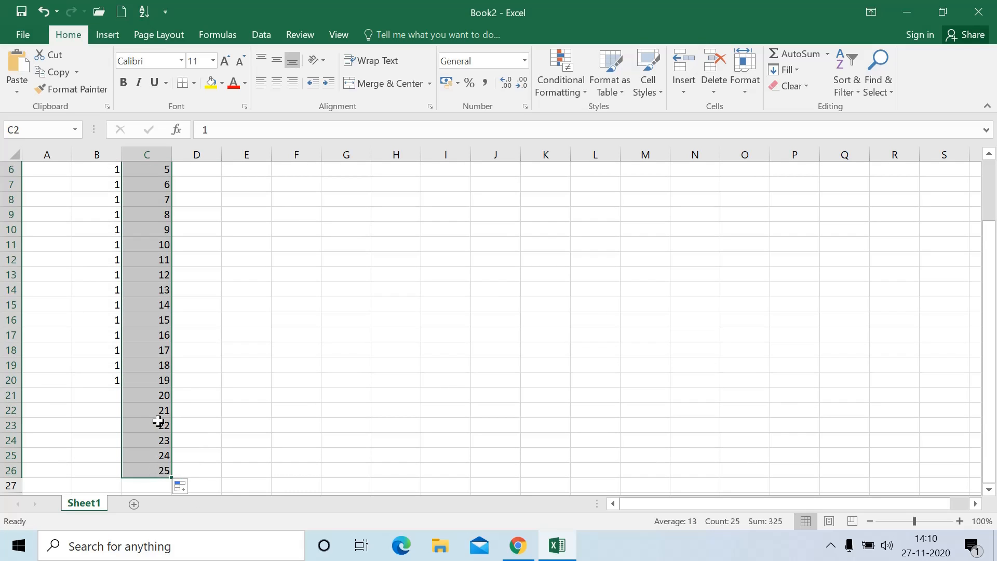
scroll(158, 421, "up", 2)
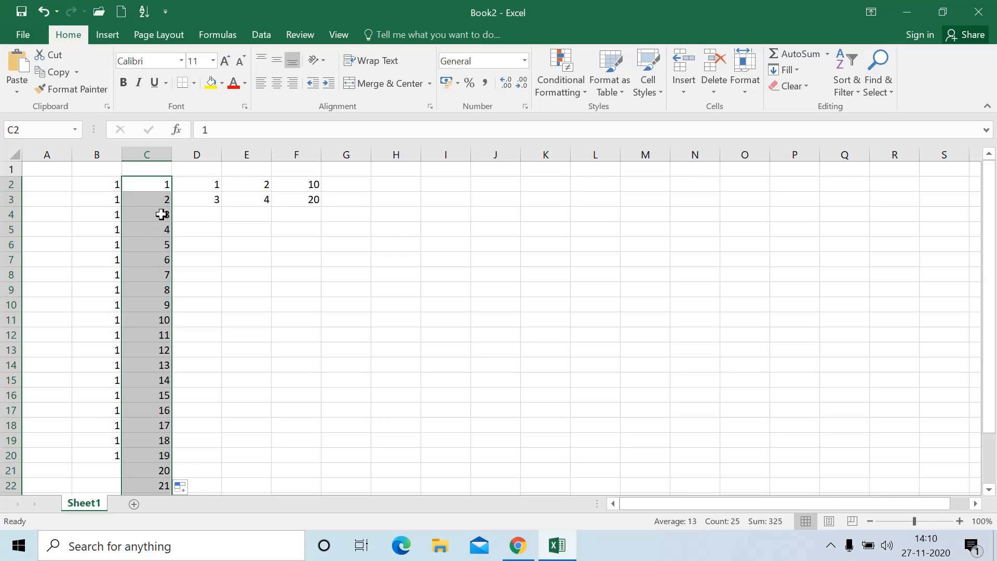
left_click(160, 196)
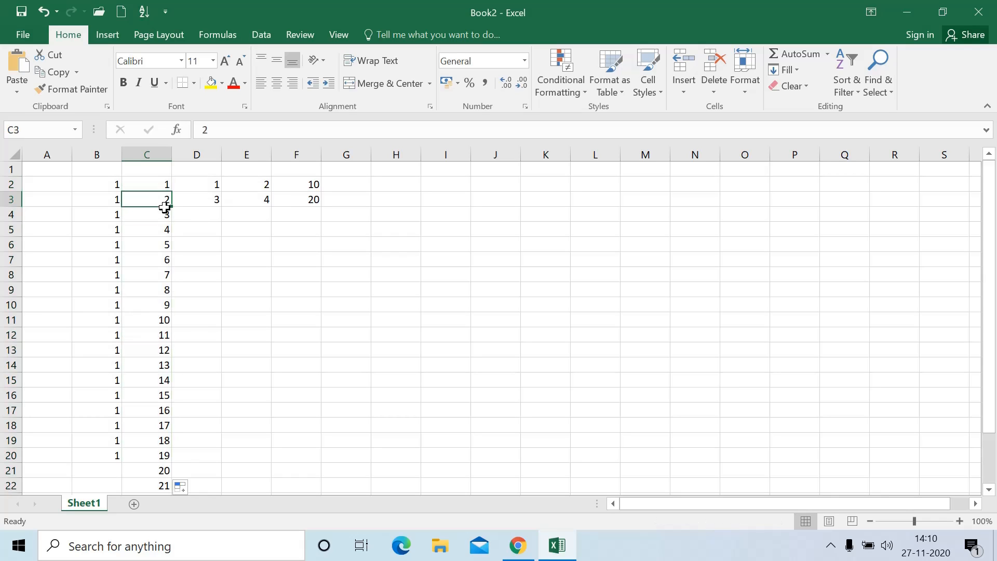
left_click(166, 214)
left_click(158, 183)
left_click_drag(156, 181, 160, 199)
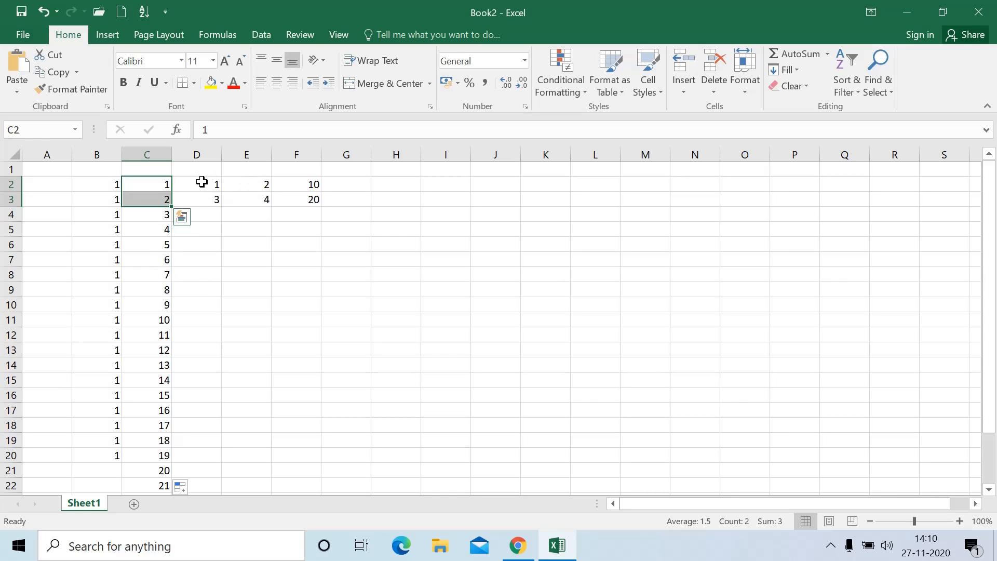
AutoFill odds in D to 35, evens in E to 36, and tens in F to 190
left_click_drag(201, 183, 222, 449)
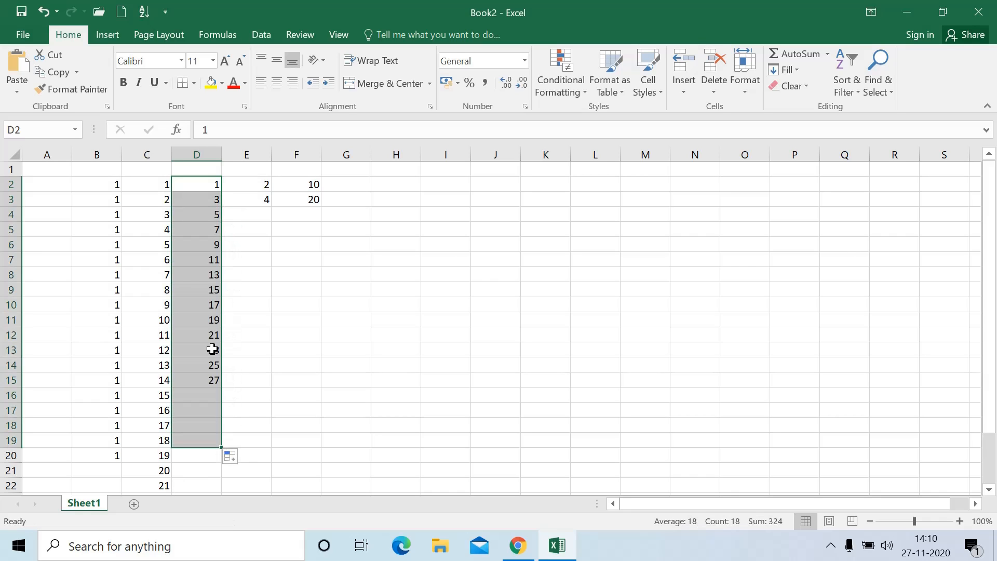
left_click_drag(249, 190, 276, 438)
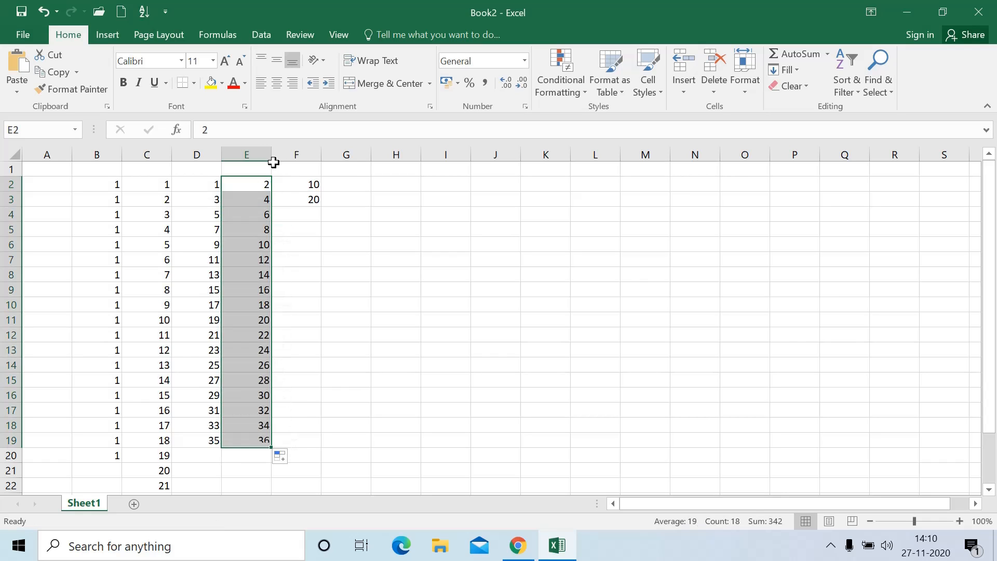
left_click_drag(298, 186, 333, 461)
left_click(349, 193)
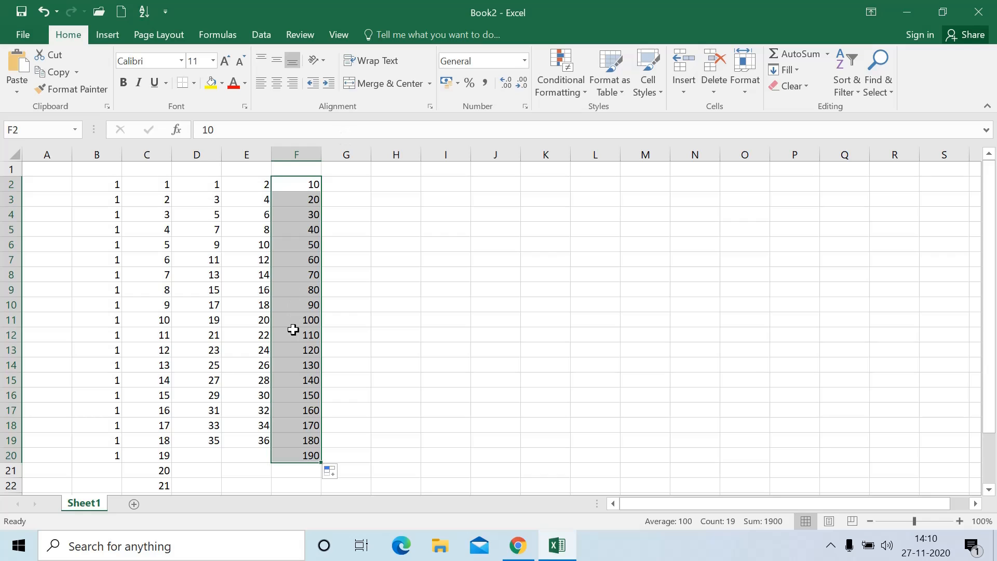
Enter sun, Sunday, jan and january across cells H2:K2
left_click(313, 300)
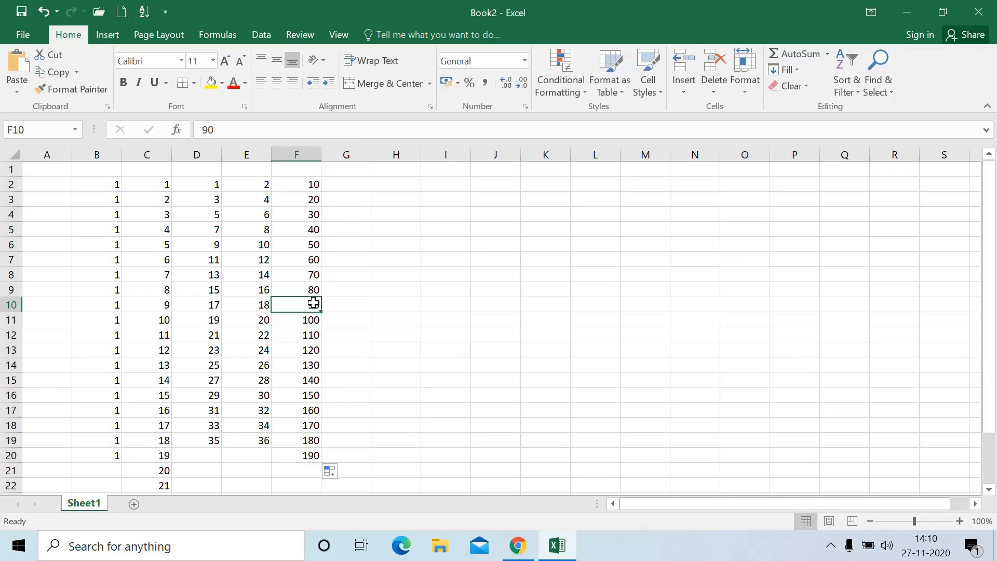
left_click(389, 189)
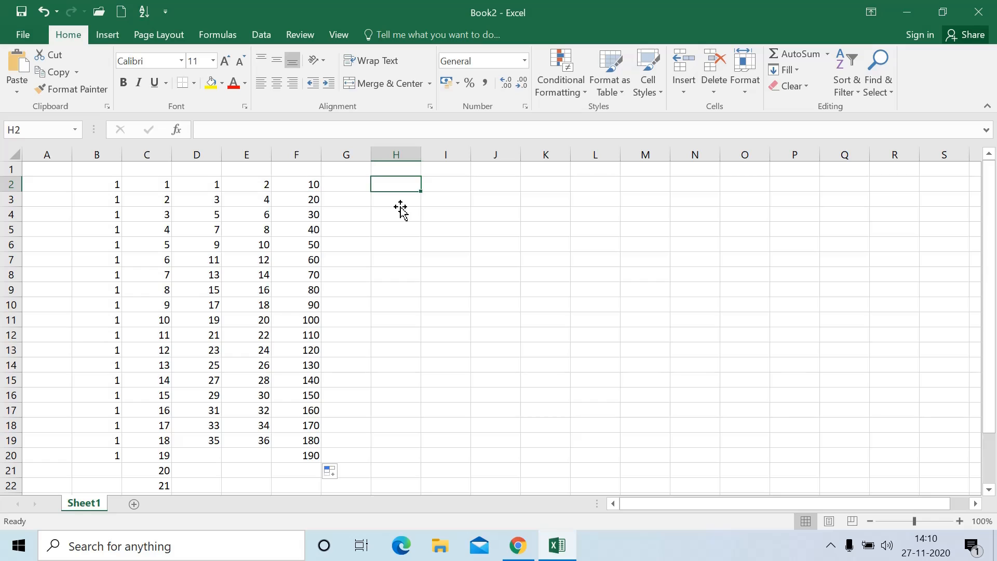
type("sy")
type("un")
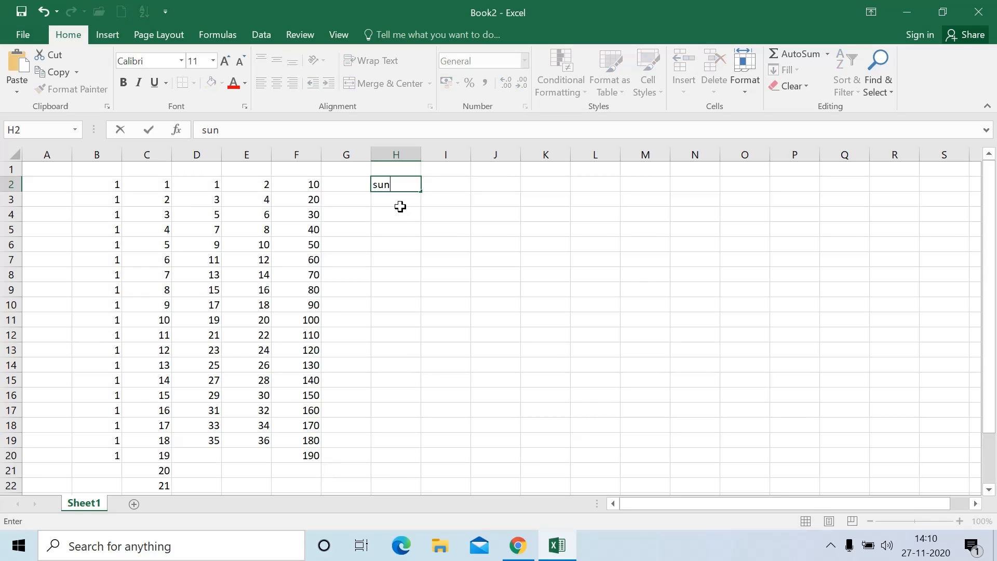
key("Tab")
type("sun")
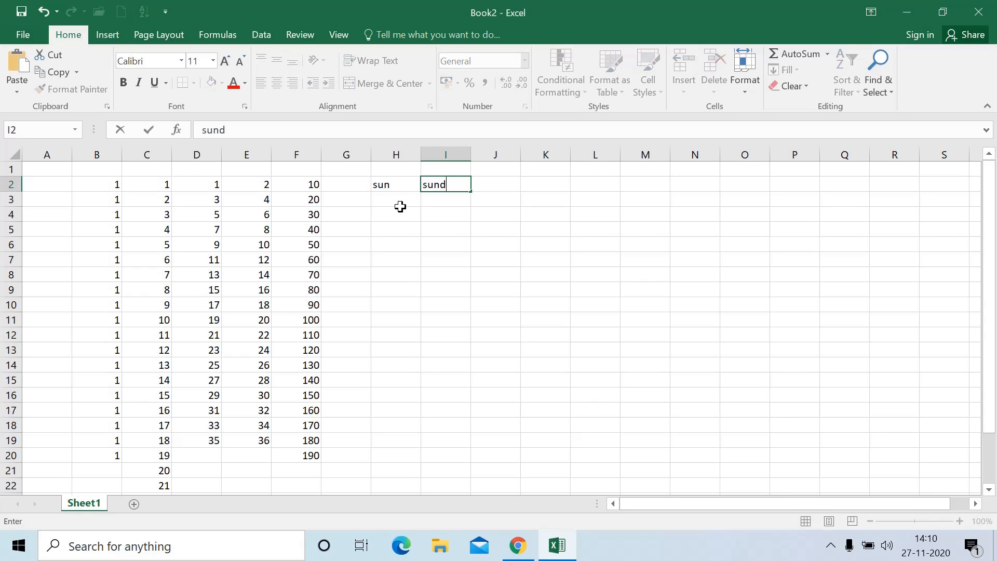
key("Tab")
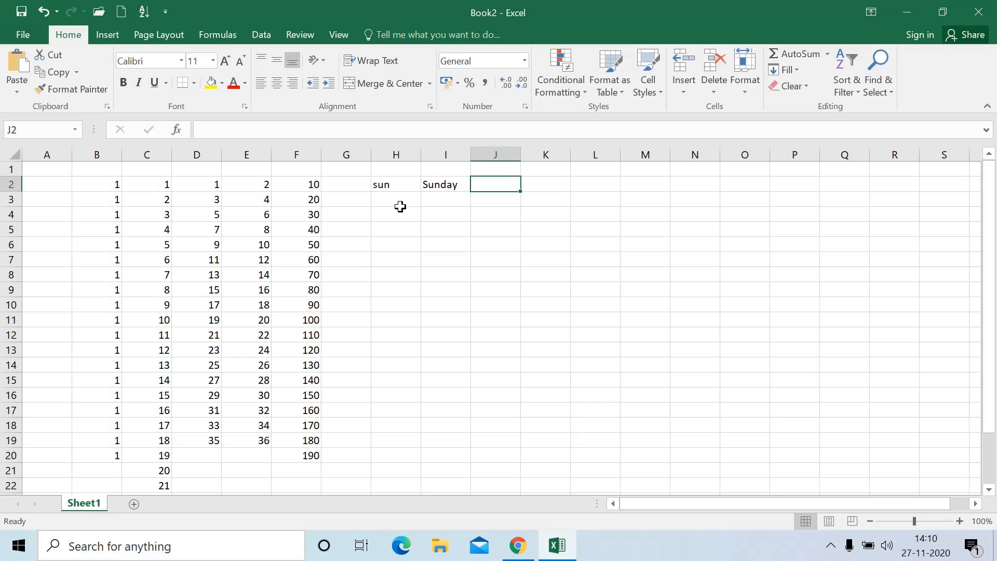
type("jan")
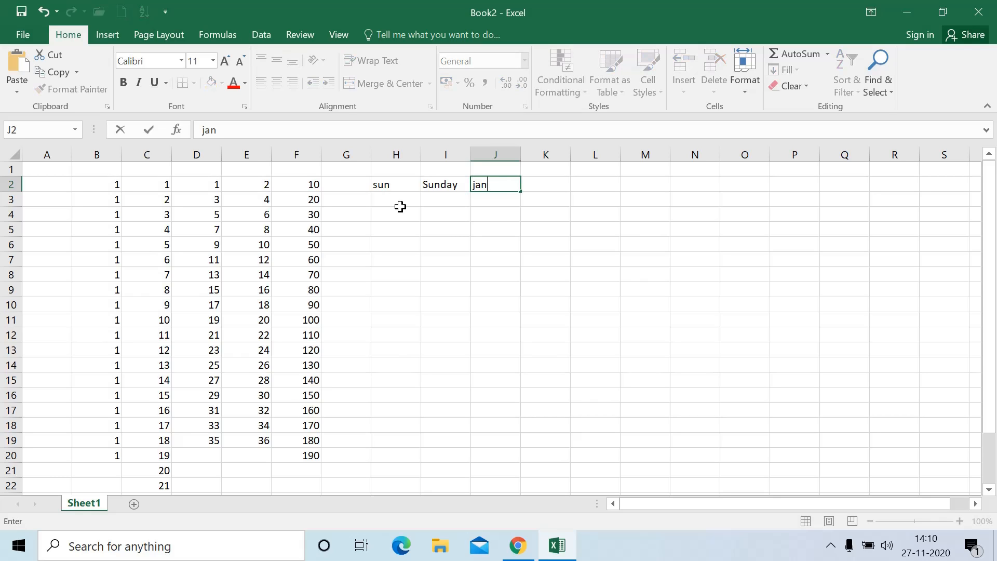
key("Tab")
type("january")
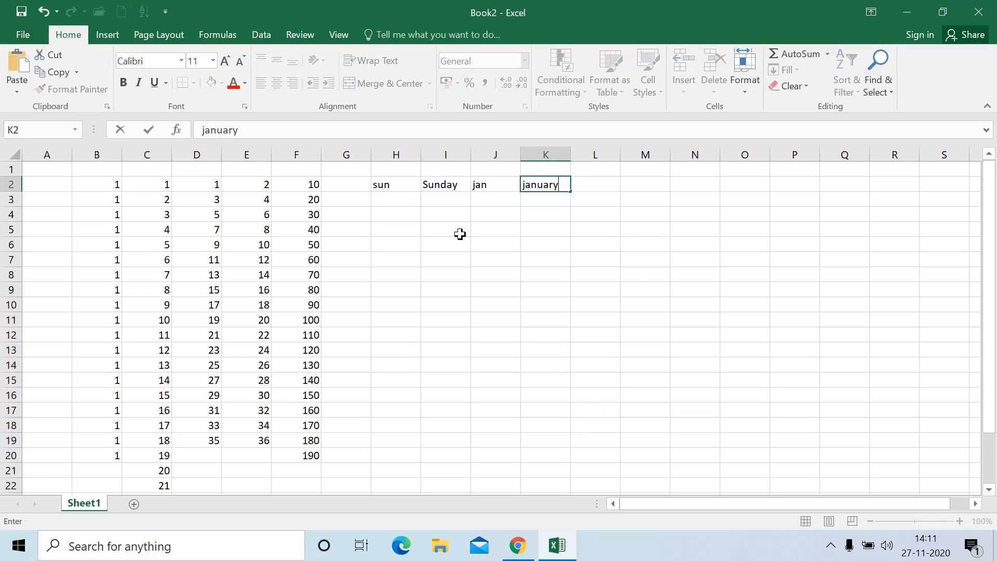
left_click(459, 234)
AutoFill repeating day abbreviations down column H and check the sun–sat cycle
left_click(397, 185)
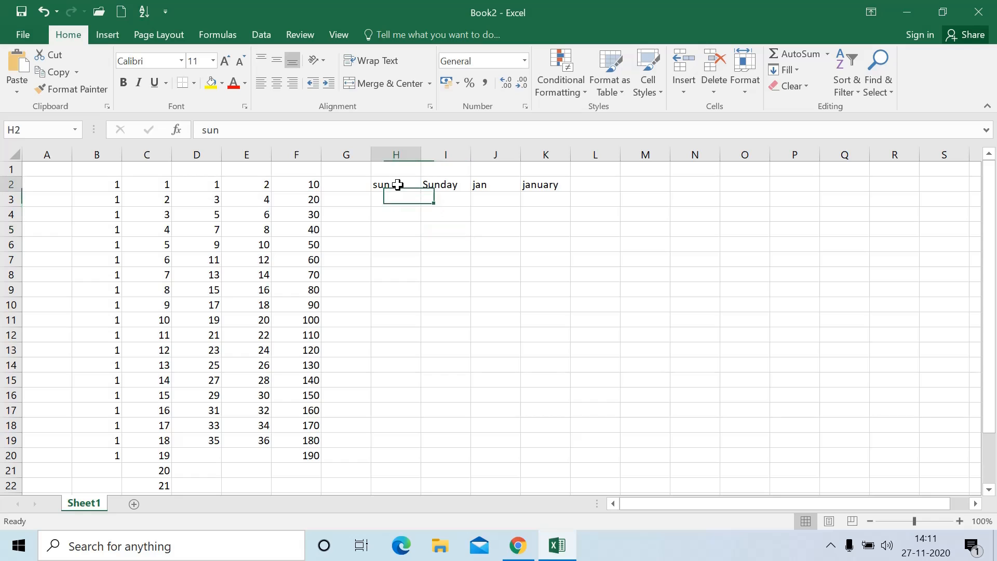
left_click_drag(420, 192, 420, 453)
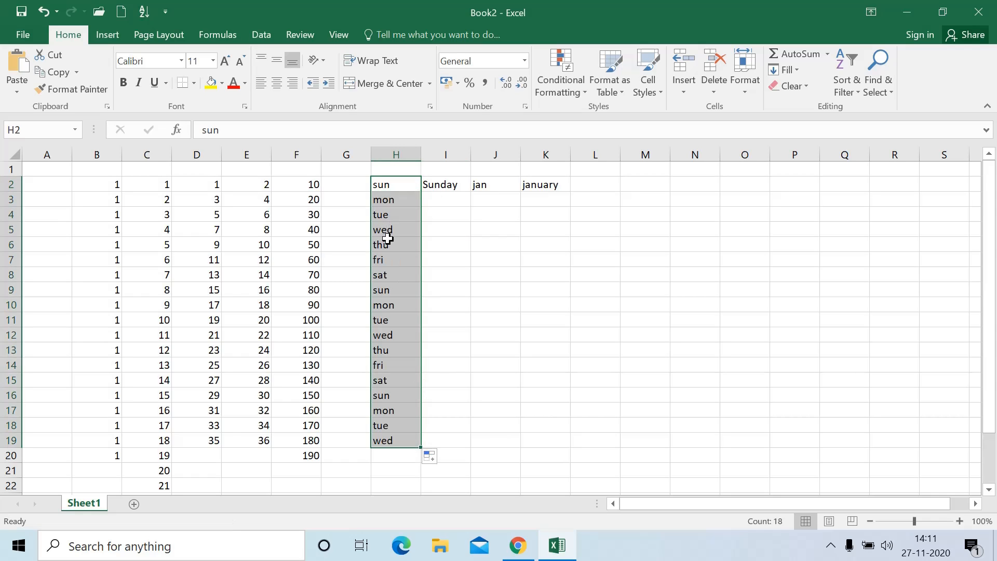
left_click(382, 262)
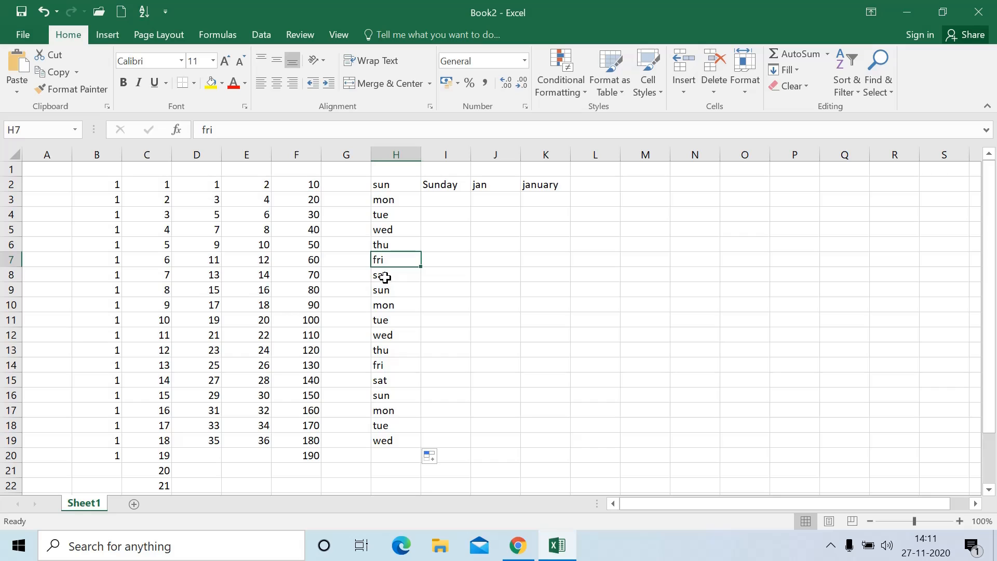
double_click(385, 277)
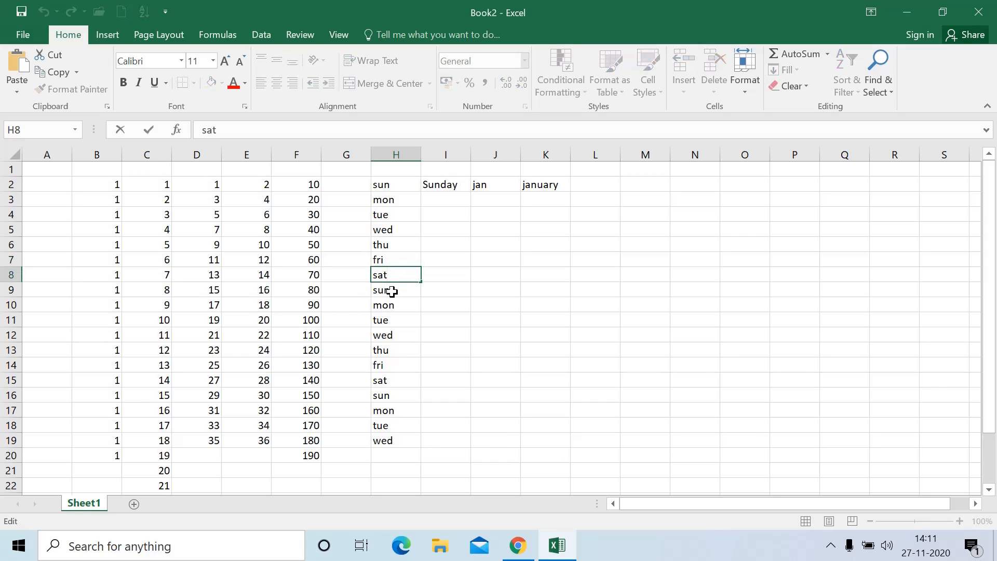
left_click(392, 291)
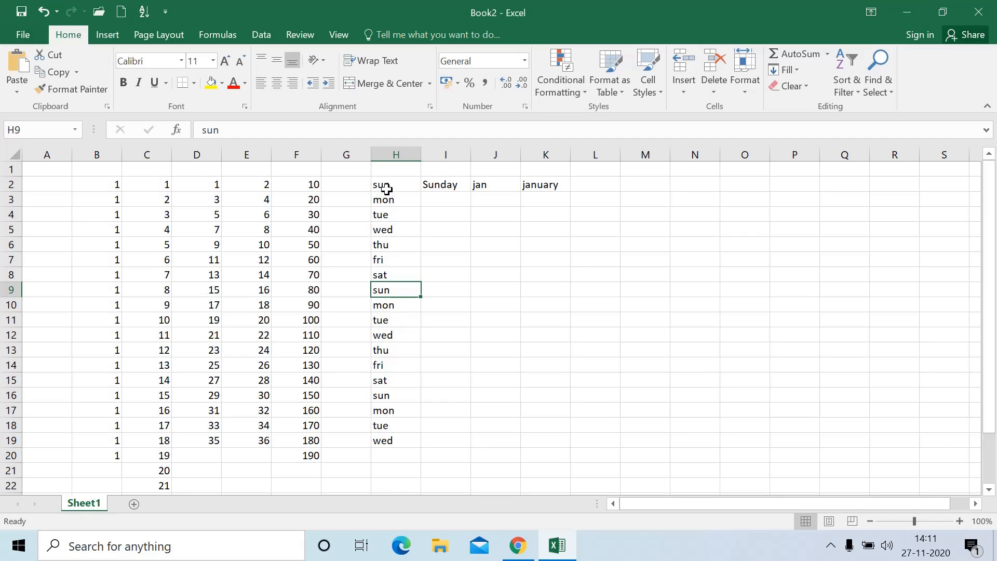
left_click_drag(386, 189, 407, 440)
left_click(385, 244)
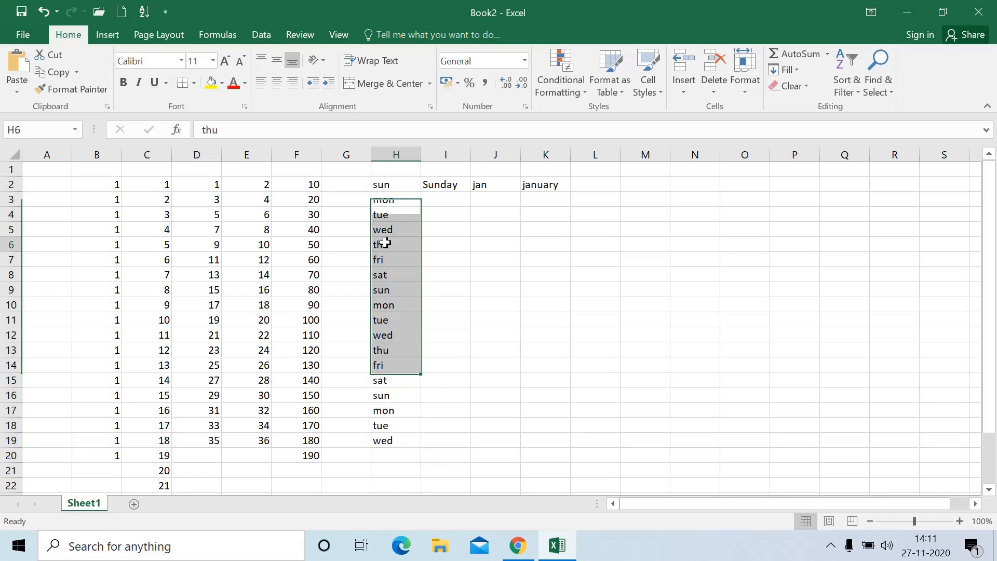
left_click_drag(384, 190, 388, 272)
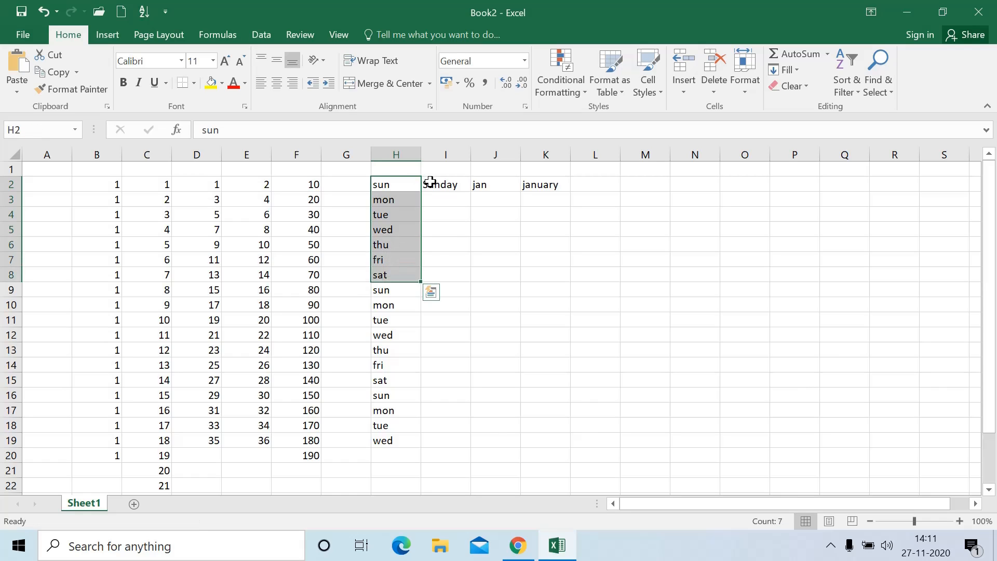
AutoFill weekday names in I to row 19, and month abbreviations and names in J–K to row 17
left_click(433, 184)
left_click_drag(472, 192, 446, 444)
left_click(494, 183)
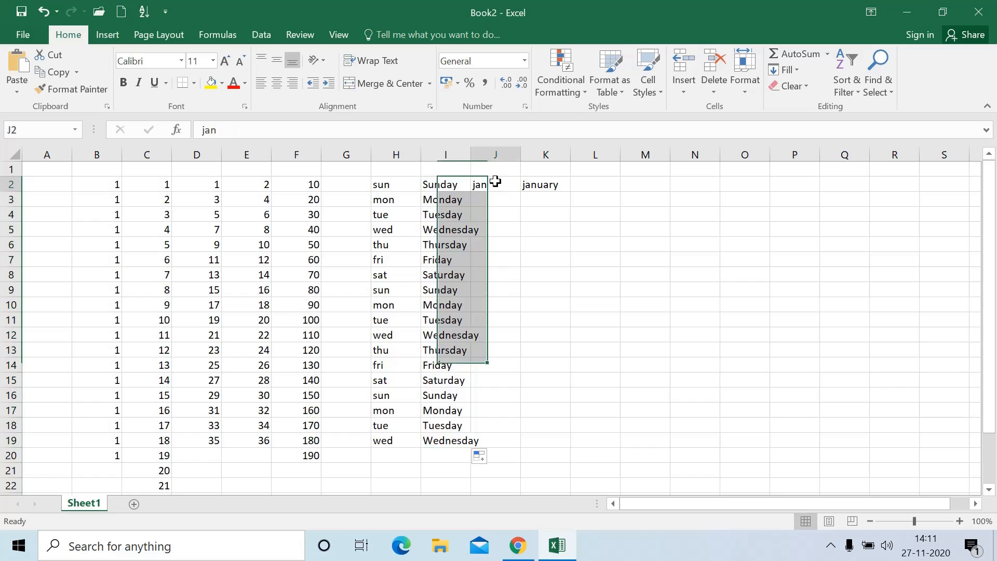
left_click_drag(520, 190, 520, 411)
left_click(548, 185)
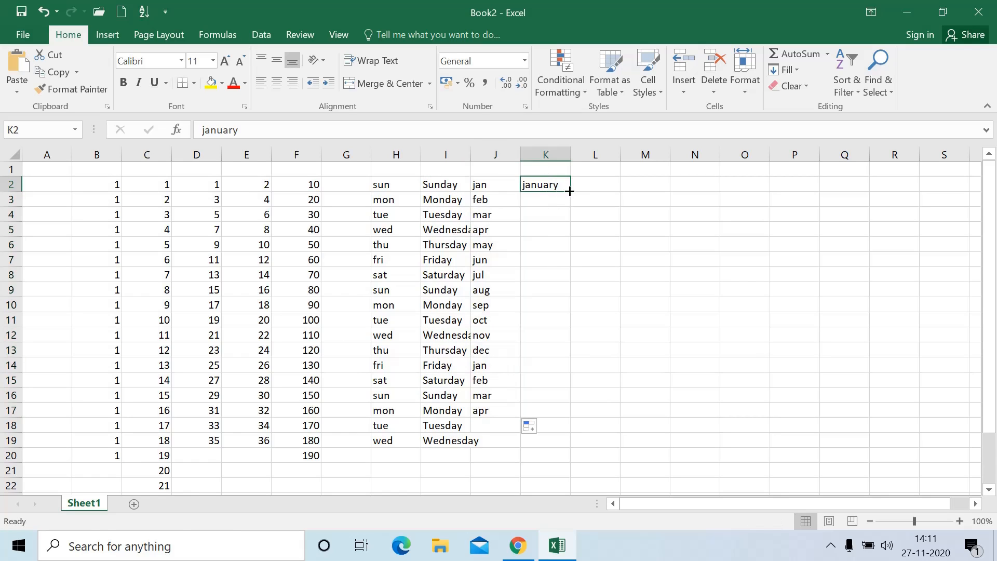
left_click_drag(570, 190, 571, 410)
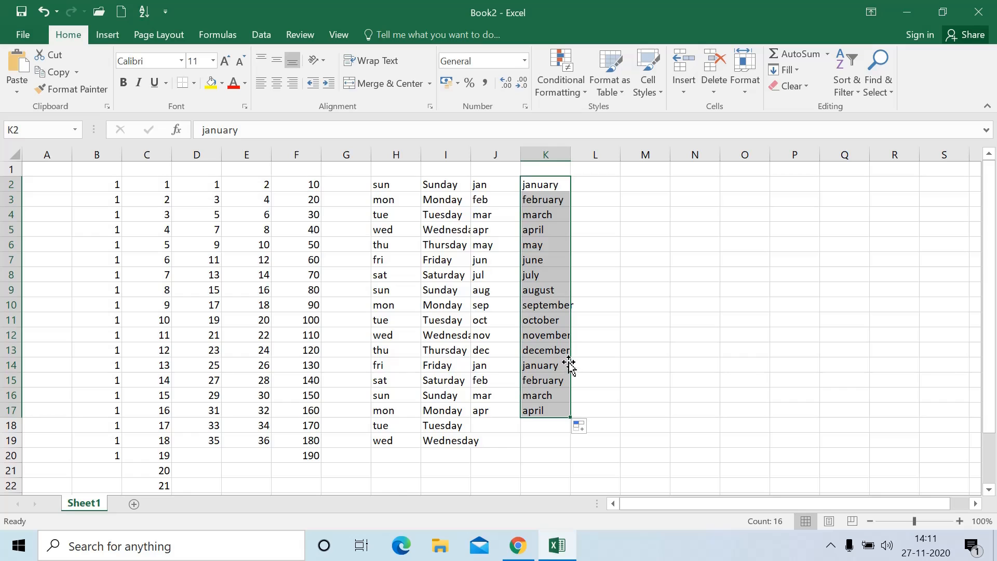
left_click(606, 319)
Enter A in M2 and copy it down column M to row 20
left_click(586, 183)
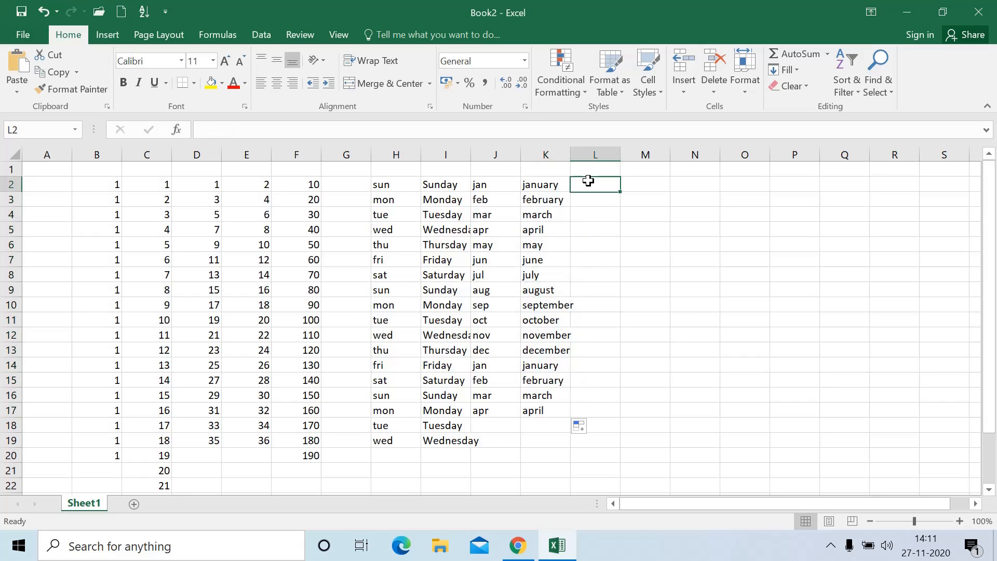
left_click(624, 185)
type("A")
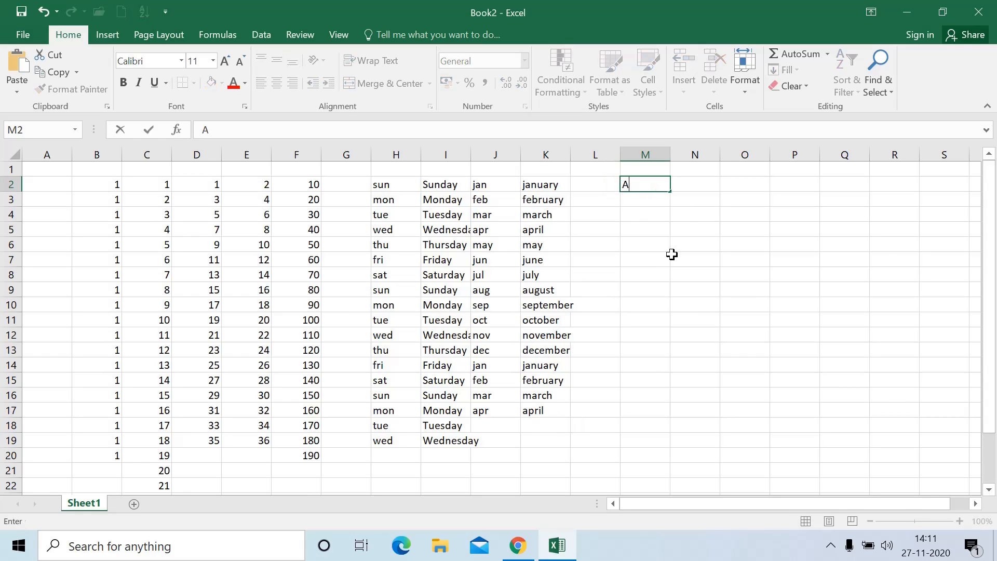
left_click(671, 257)
left_click(639, 183)
left_click_drag(671, 193, 644, 460)
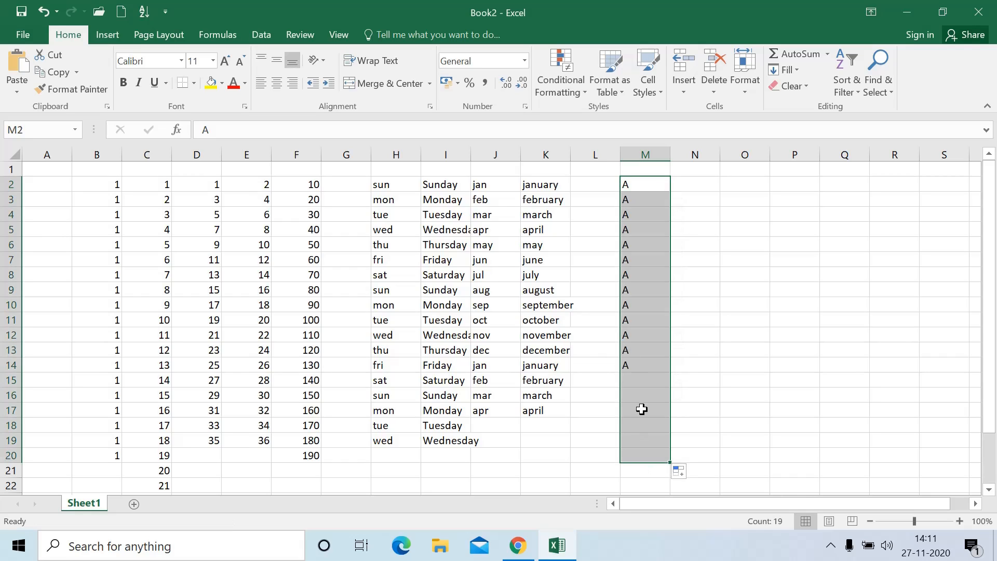
left_click(645, 246)
left_click_drag(643, 185, 639, 367)
Select empty cell N2 and briefly open Excel Options from the File menu
left_click(722, 259)
left_click(673, 189)
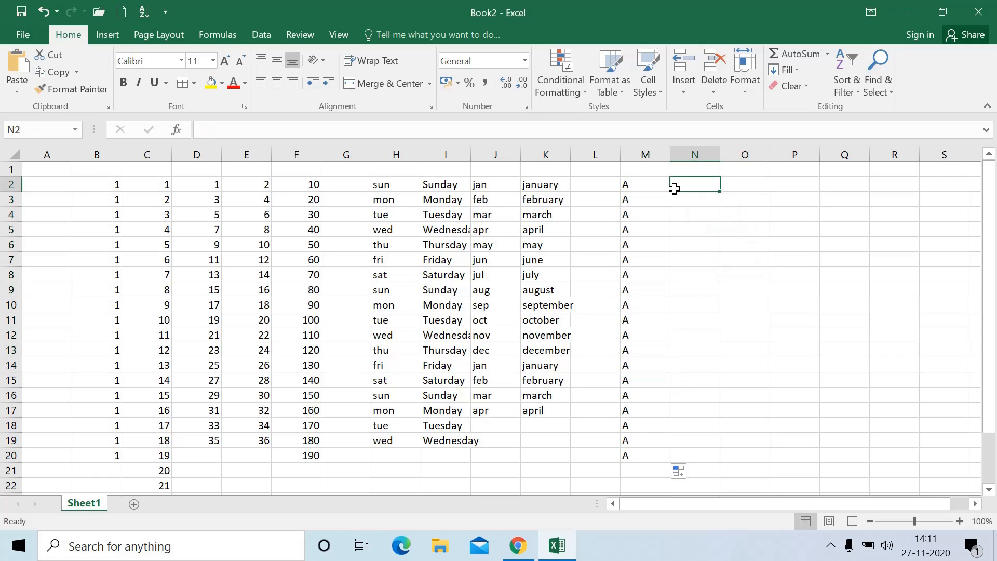
left_click(21, 36)
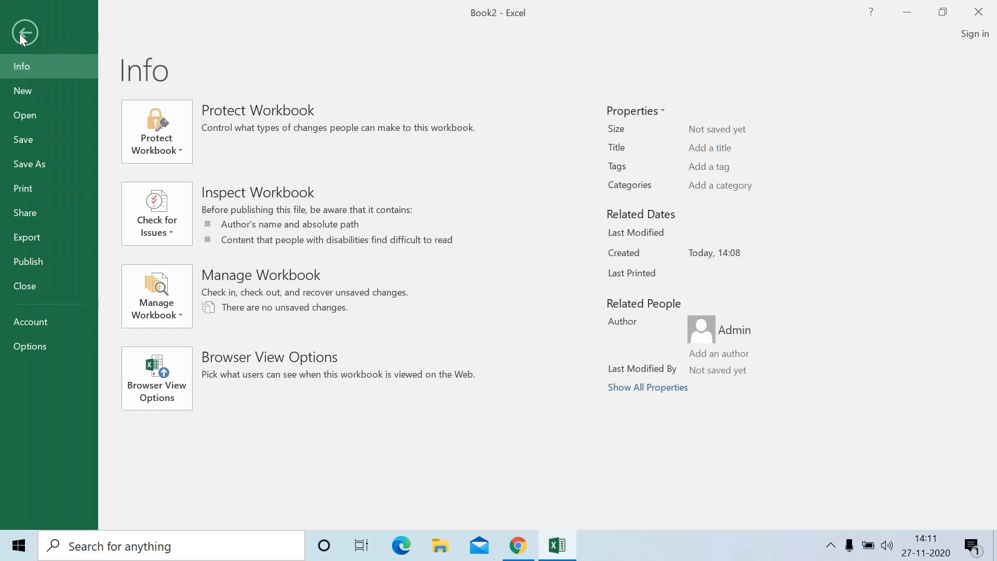
left_click(42, 351)
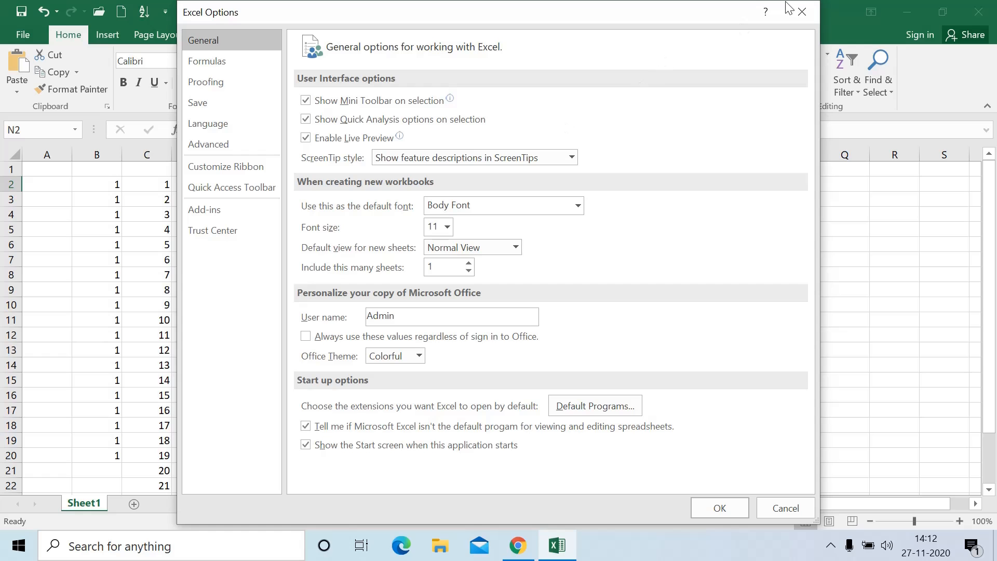
left_click(802, 11)
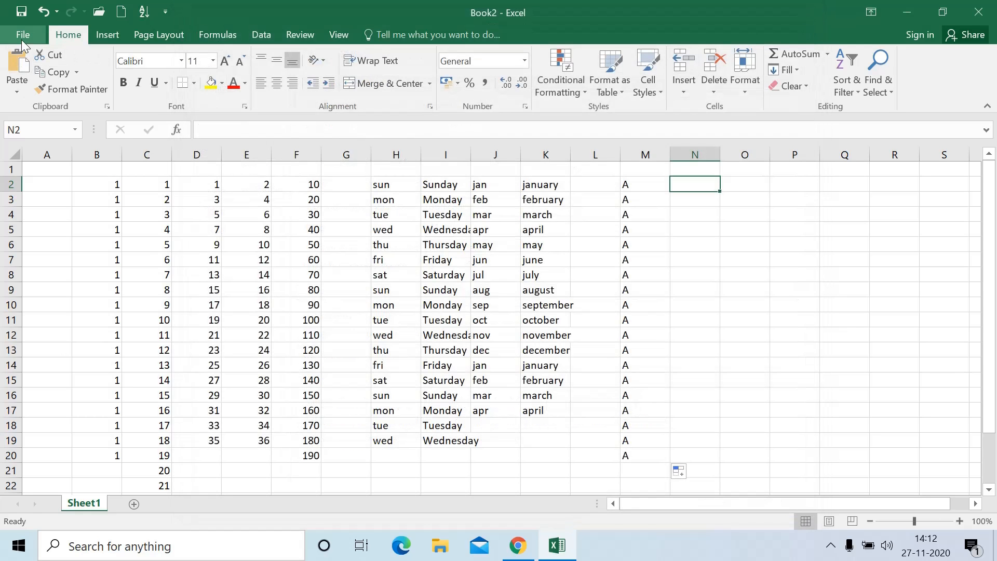
Reopen Excel Options, go to Advanced, and open Edit Custom Lists under General
left_click(21, 39)
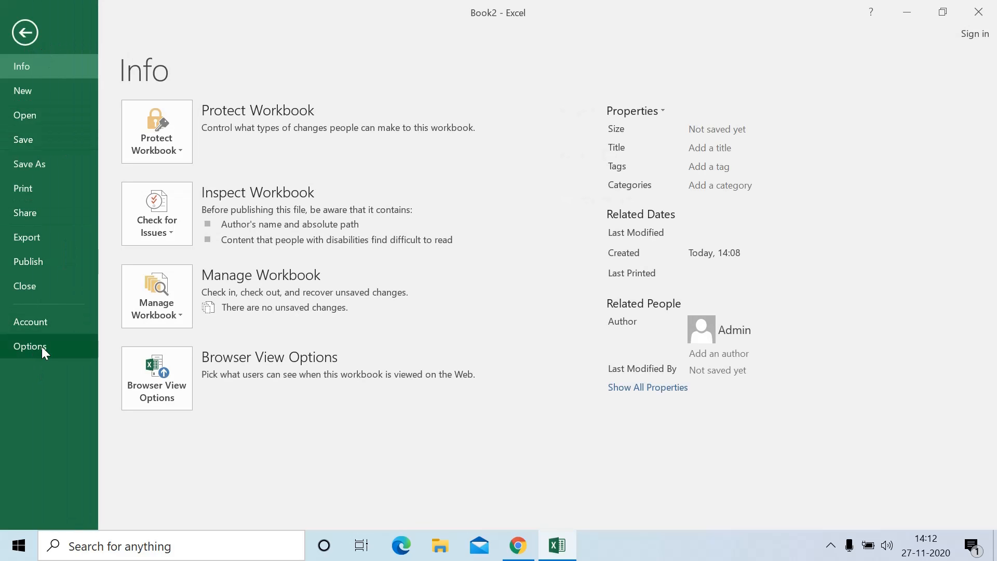
left_click(42, 347)
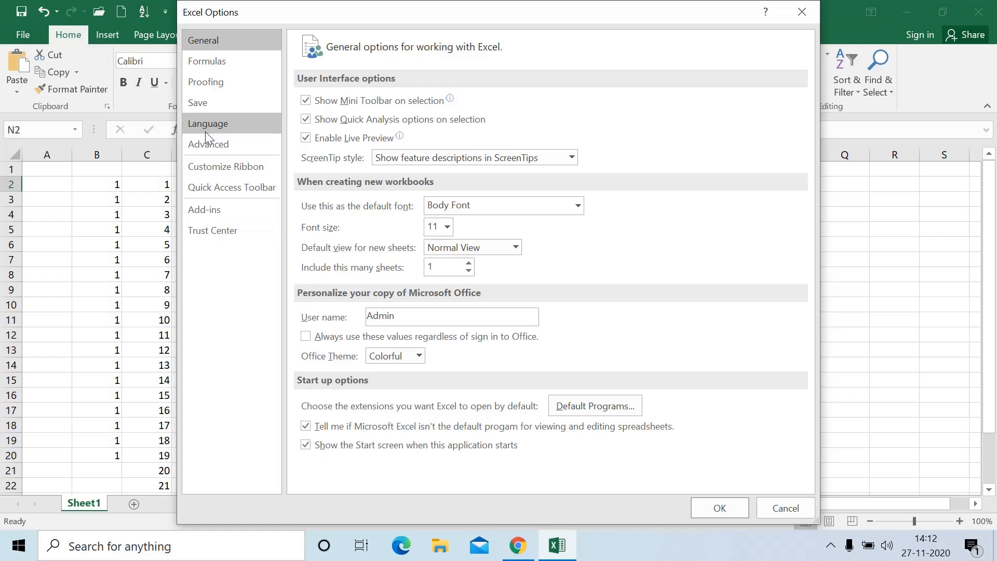
left_click(223, 144)
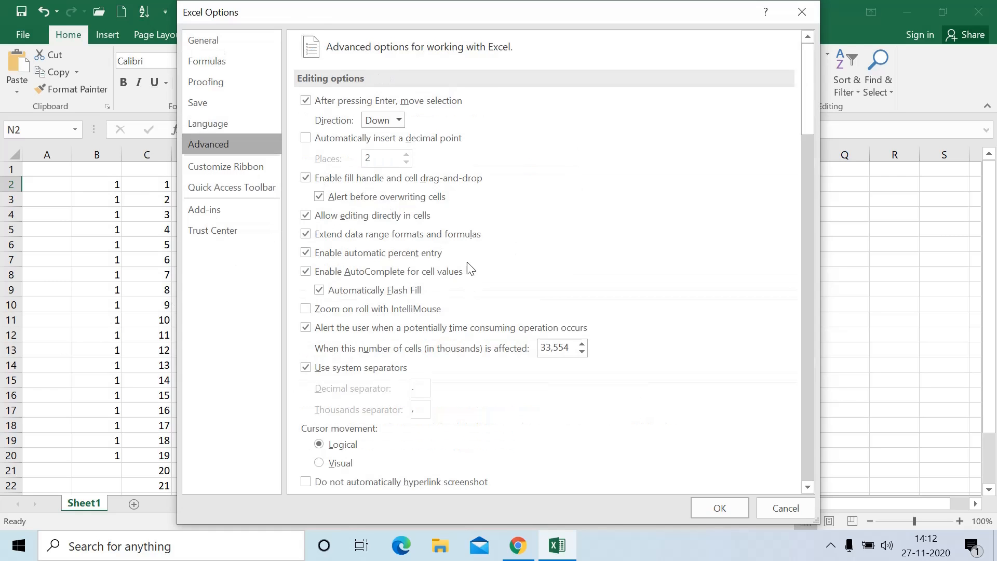
scroll(469, 264, "down", 3)
scroll(472, 268, "down", 9)
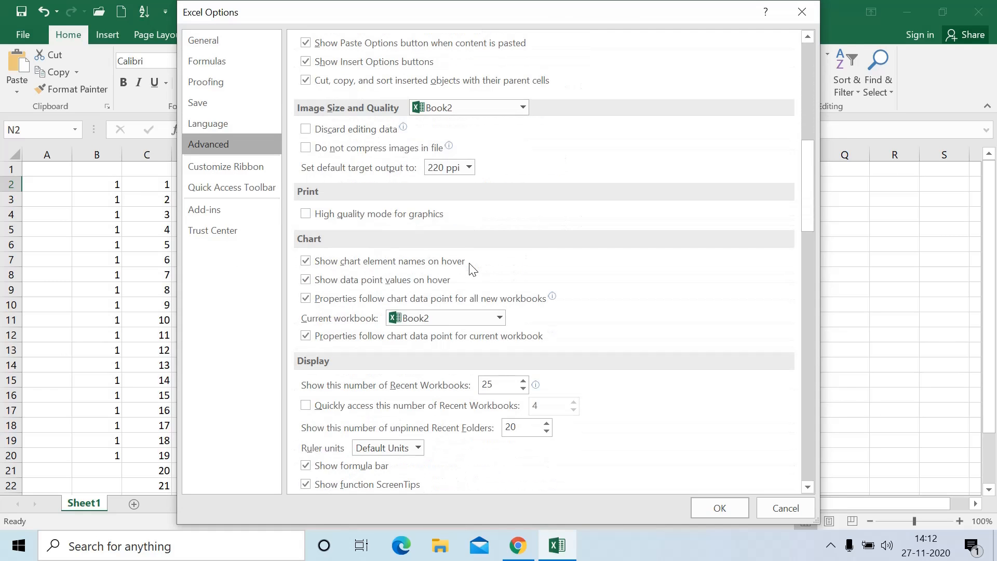
scroll(471, 268, "down", 10)
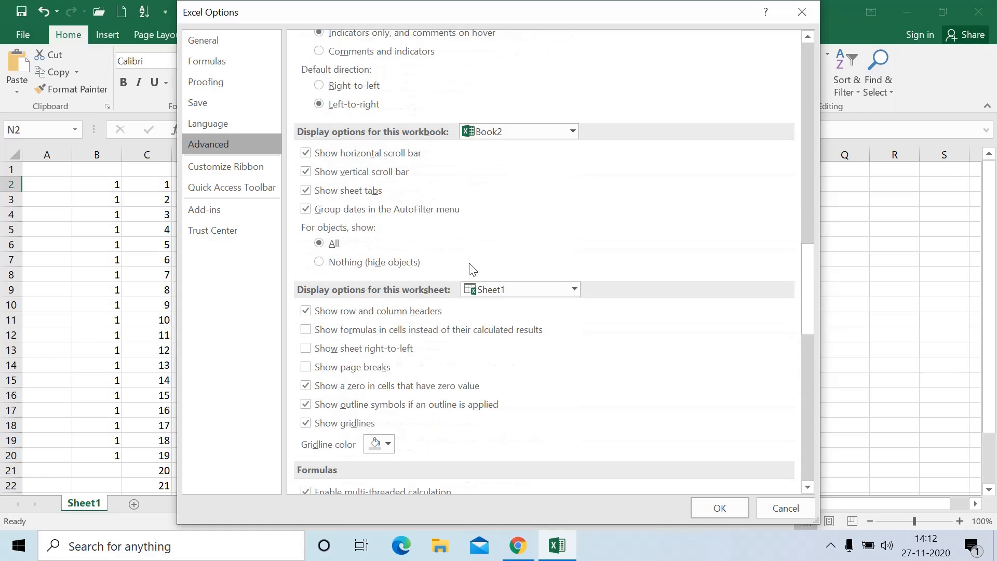
scroll(472, 269, "down", 10)
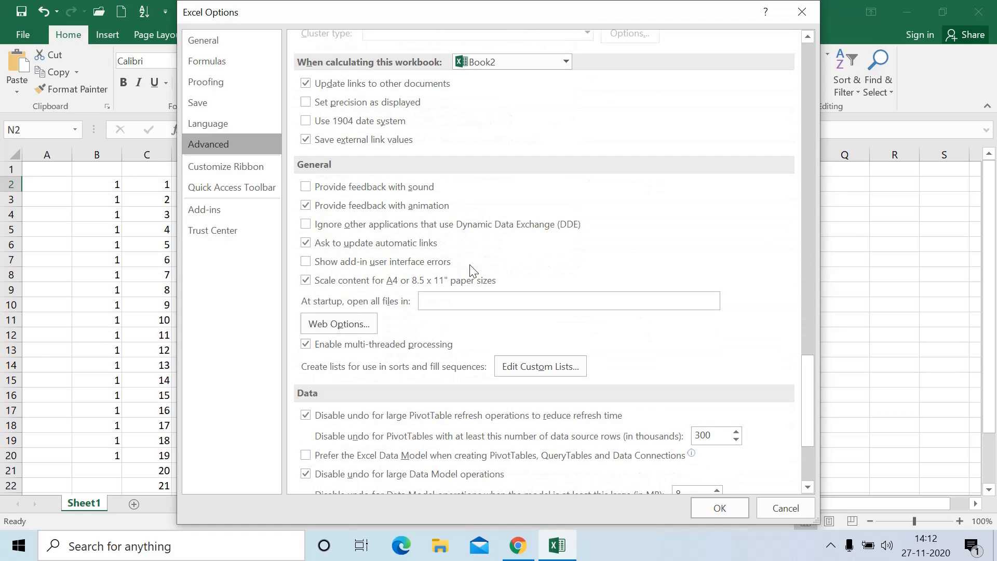
scroll(473, 269, "down", 2)
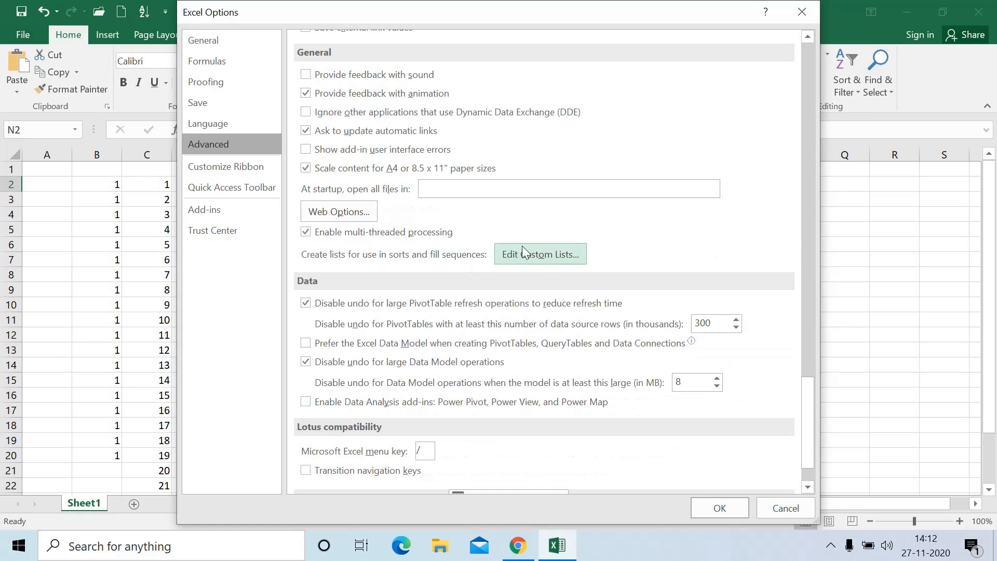
left_click(538, 255)
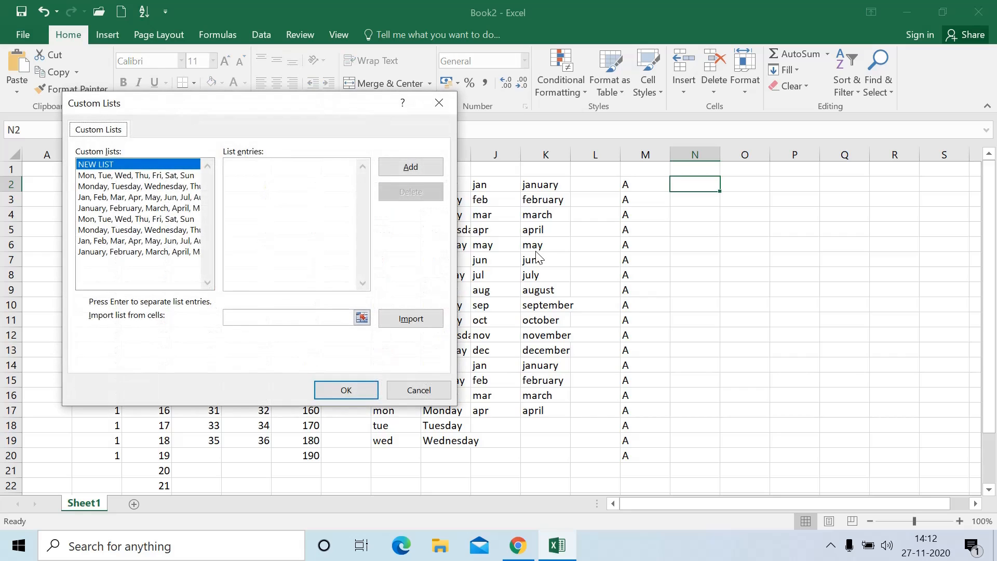
Browse the built-in weekday and month custom lists
left_click(136, 198)
left_click(136, 186)
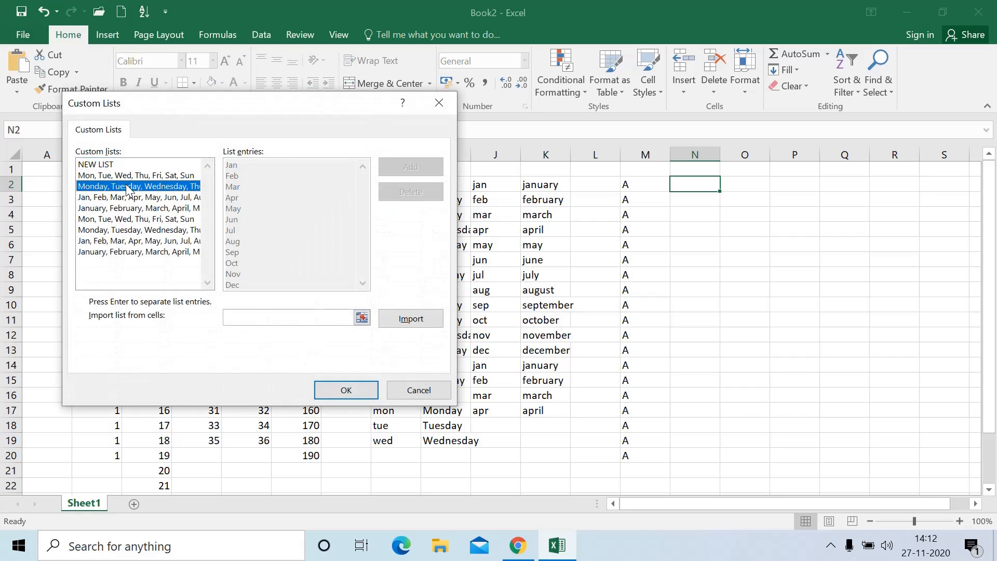
left_click(135, 177)
left_click(127, 208)
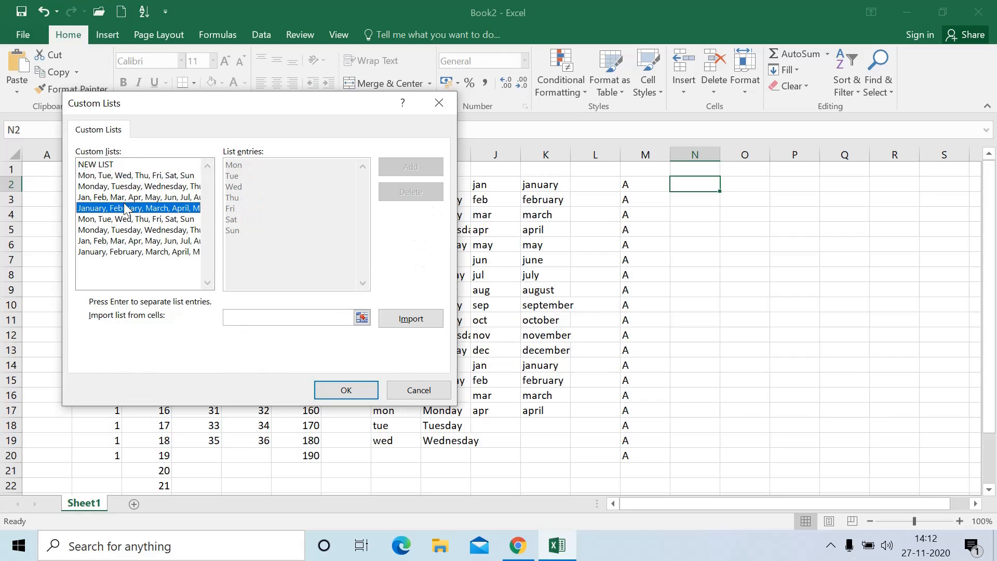
left_click(132, 241)
left_click(134, 251)
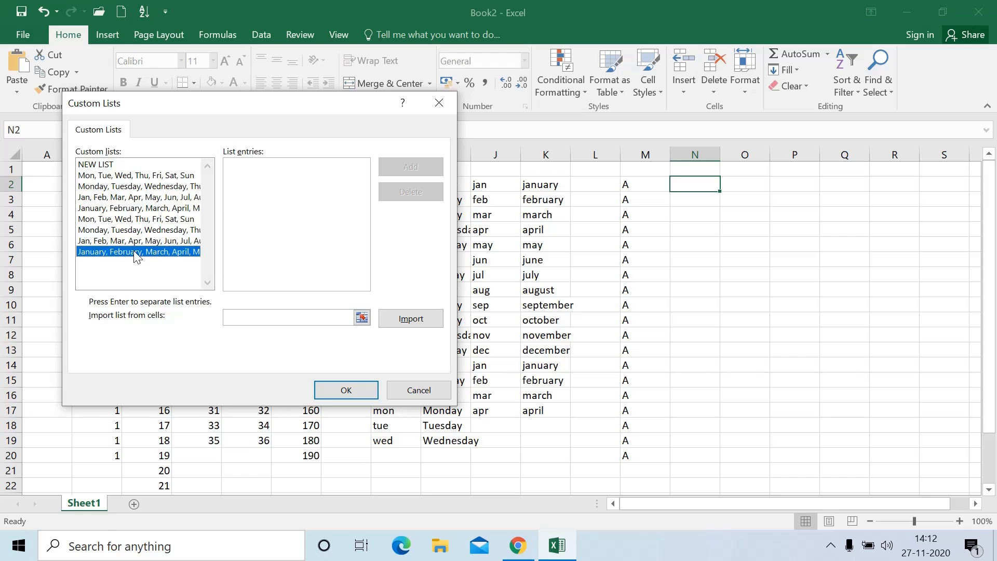
left_click(142, 239)
left_click(151, 219)
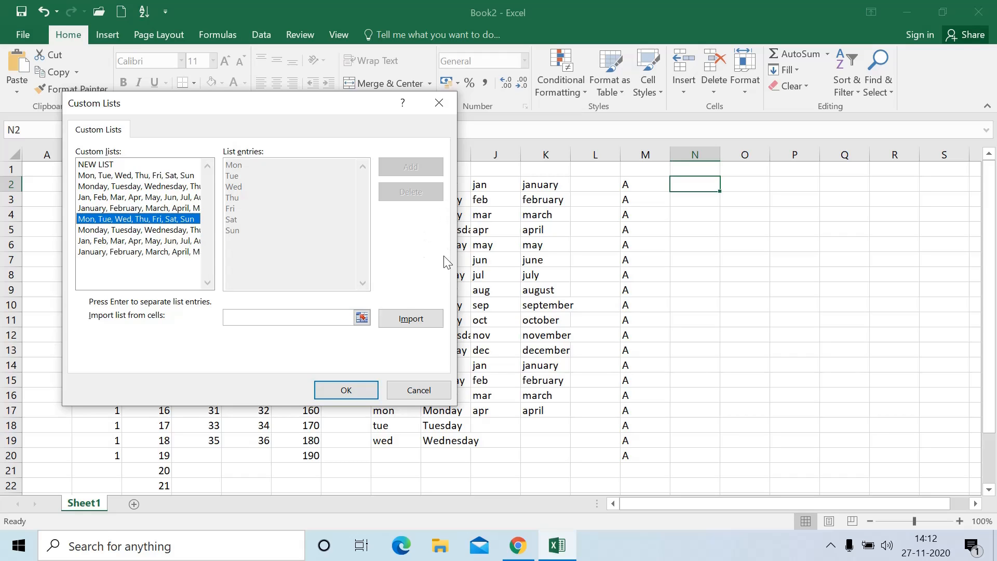
Create a NEW LIST with entries A through H and add it
left_click(110, 165)
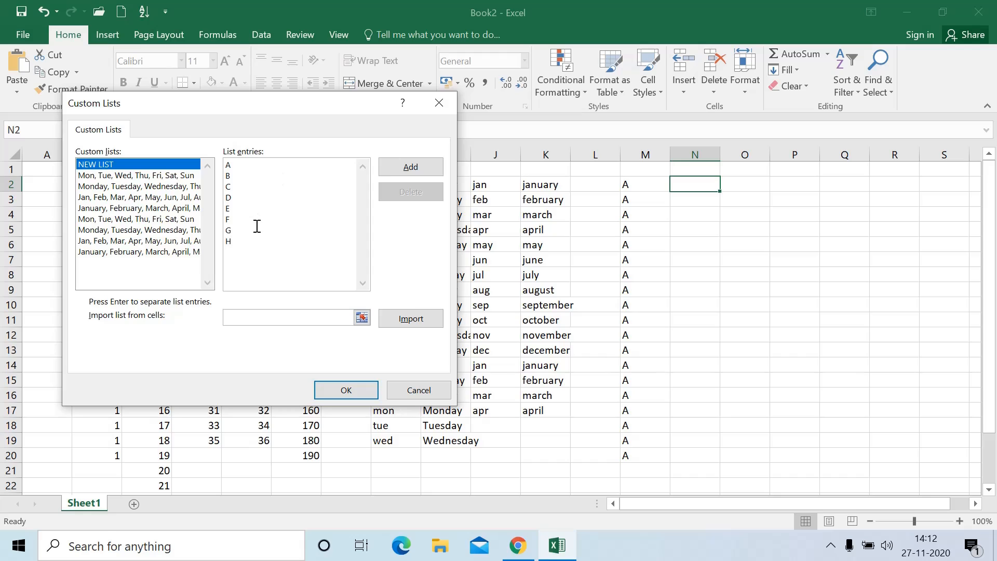
left_click(432, 168)
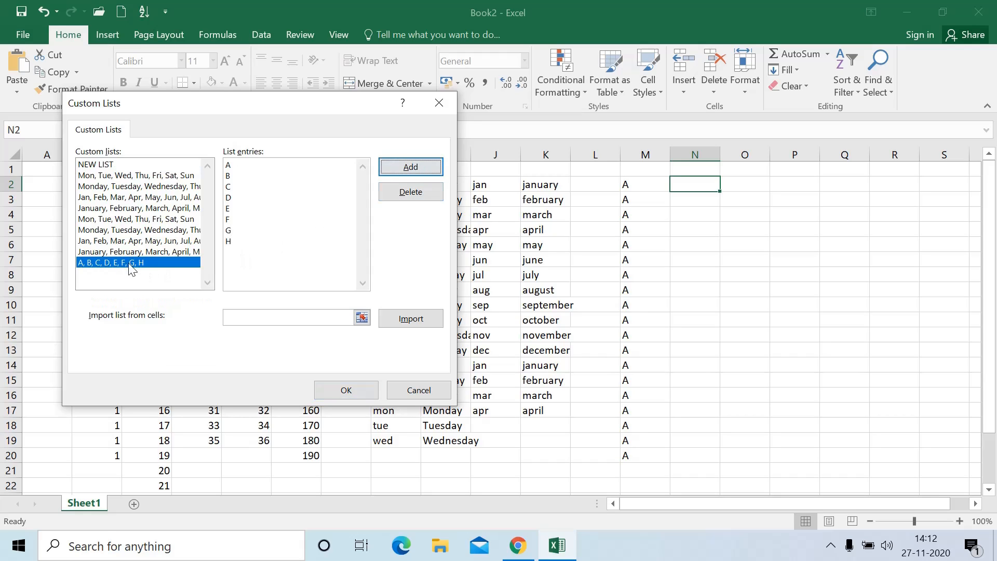
left_click_drag(249, 255, 221, 168)
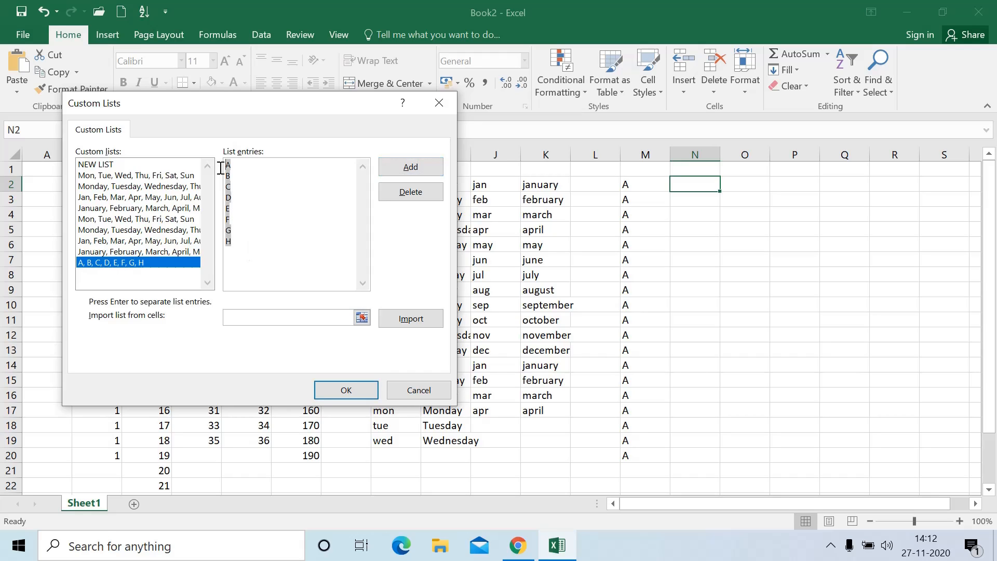
Add a list of Mango, Apple, Orange, Banana, Papaya, Watermelon and close Custom Lists
key("BackSpace")
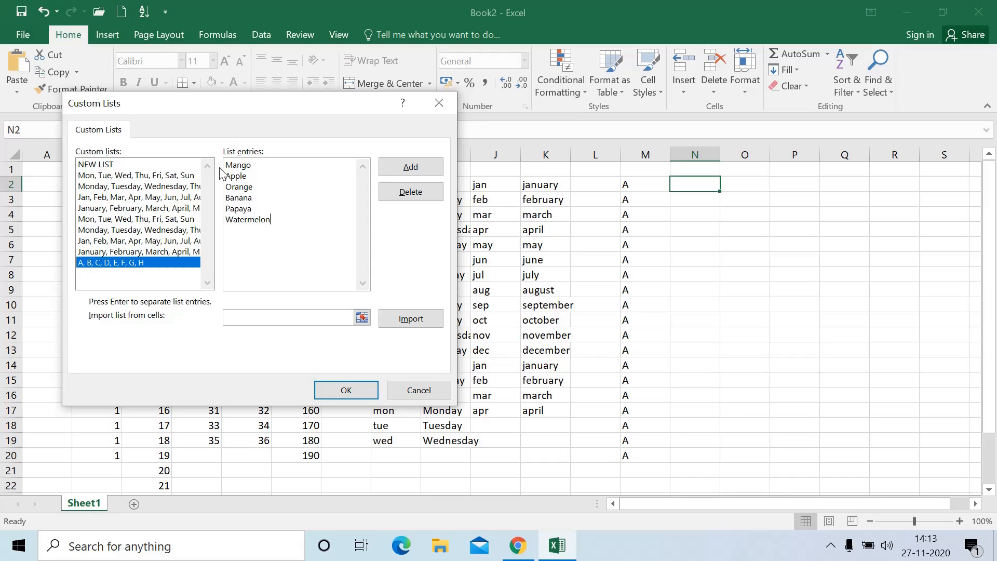
left_click(409, 172)
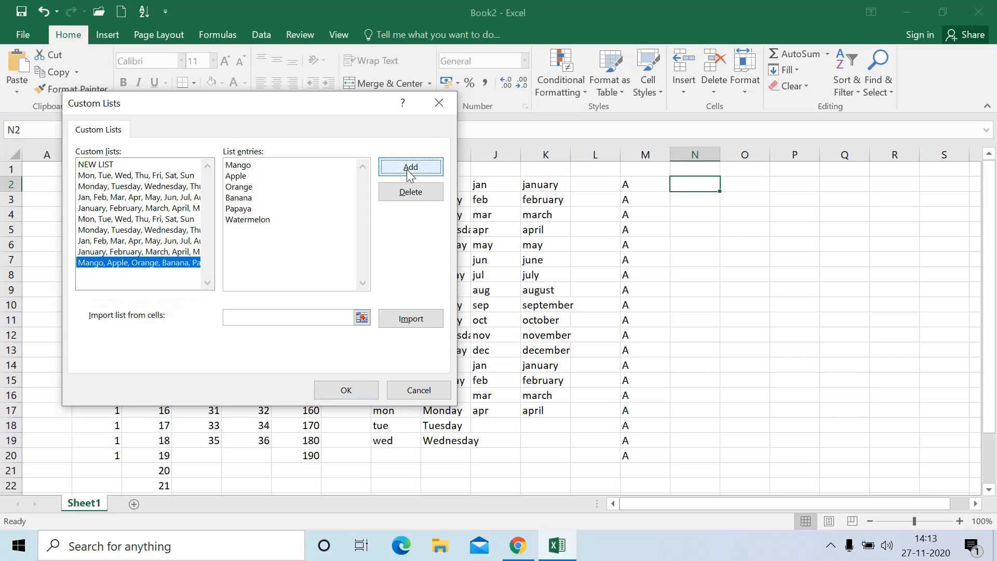
left_click(370, 391)
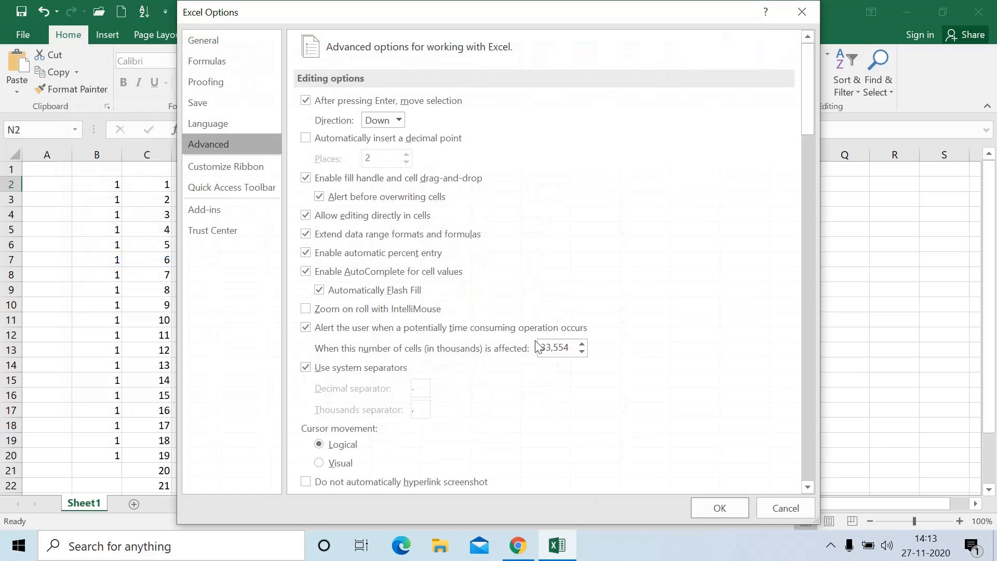
Close Excel Options and enter A in cell N2
left_click(723, 503)
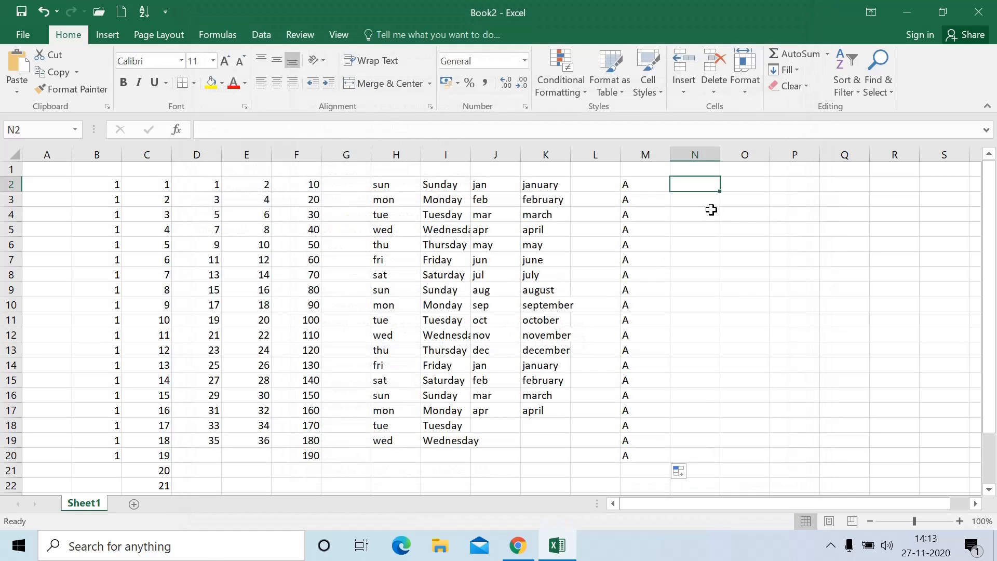
type("A")
left_click(725, 241)
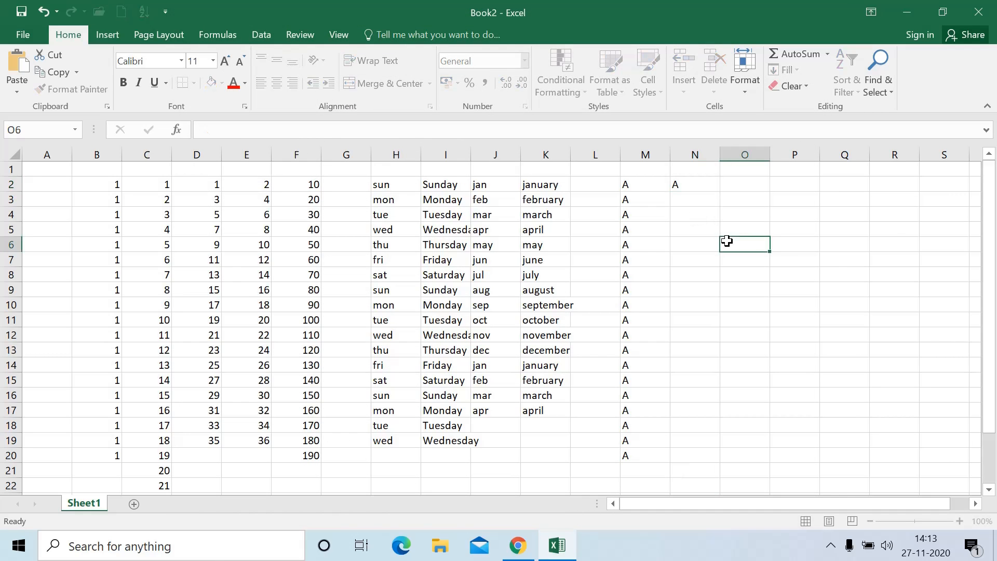
left_click(696, 185)
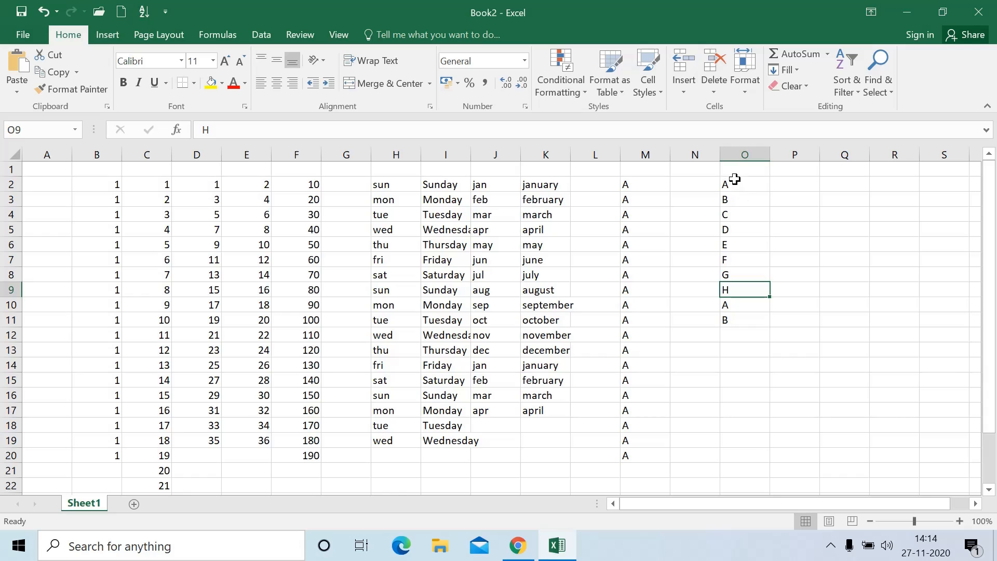
left_click(734, 179)
left_click(739, 260)
Re-enter A in N2 and AutoFill it to row 17 as the repeating A–H series
left_click(703, 184)
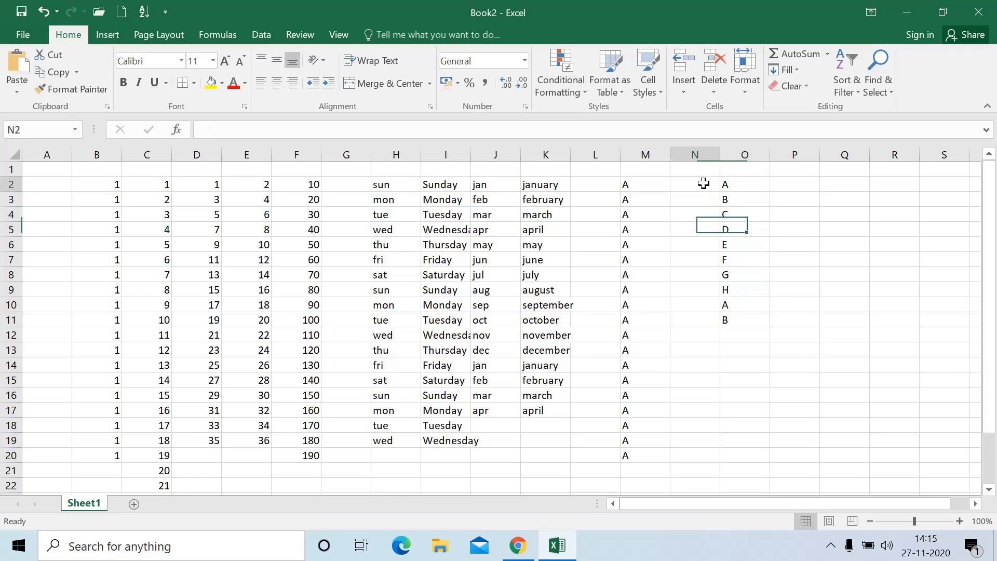
type("A")
left_click(748, 240)
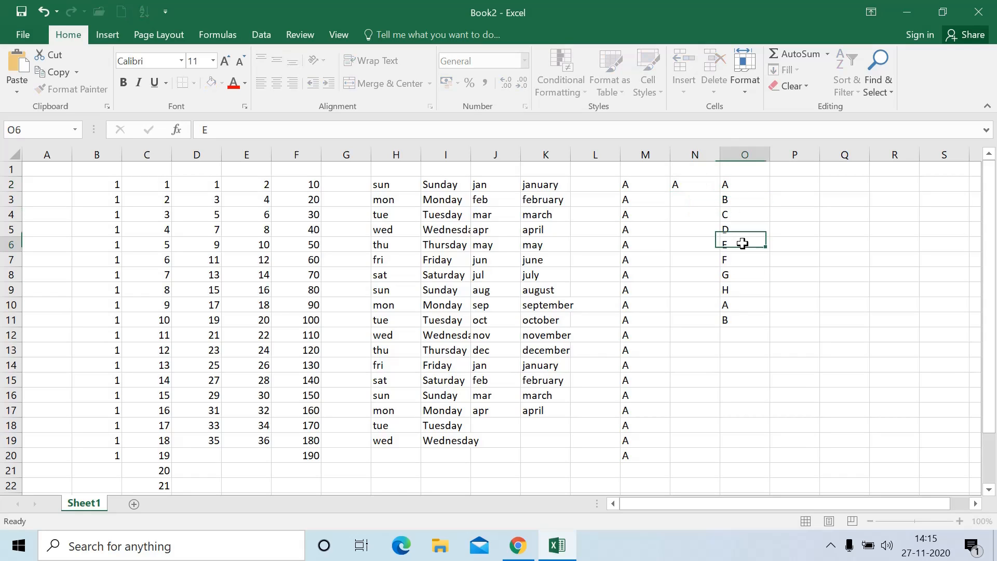
left_click(704, 188)
left_click_drag(721, 193, 709, 413)
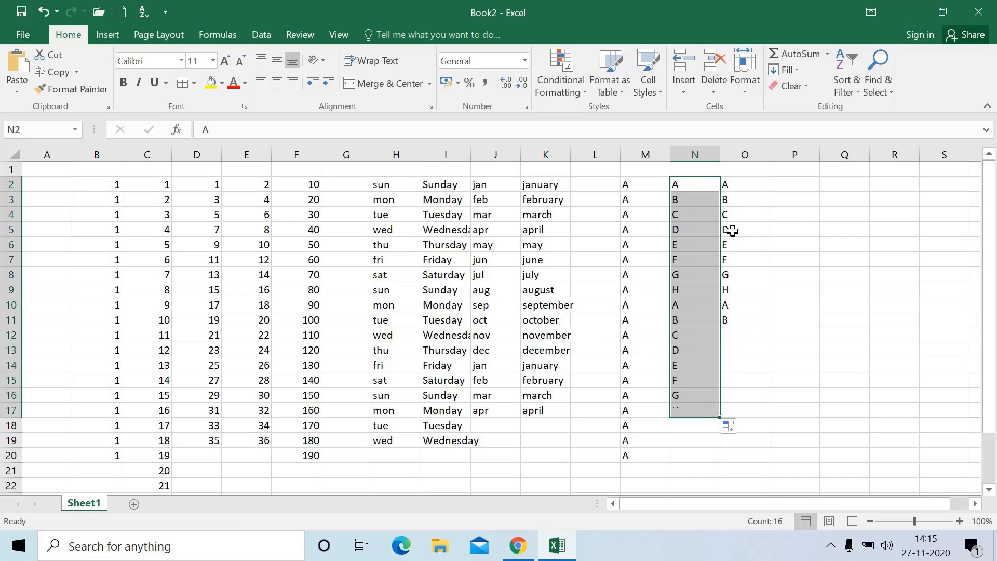
left_click(733, 383)
left_click(755, 187)
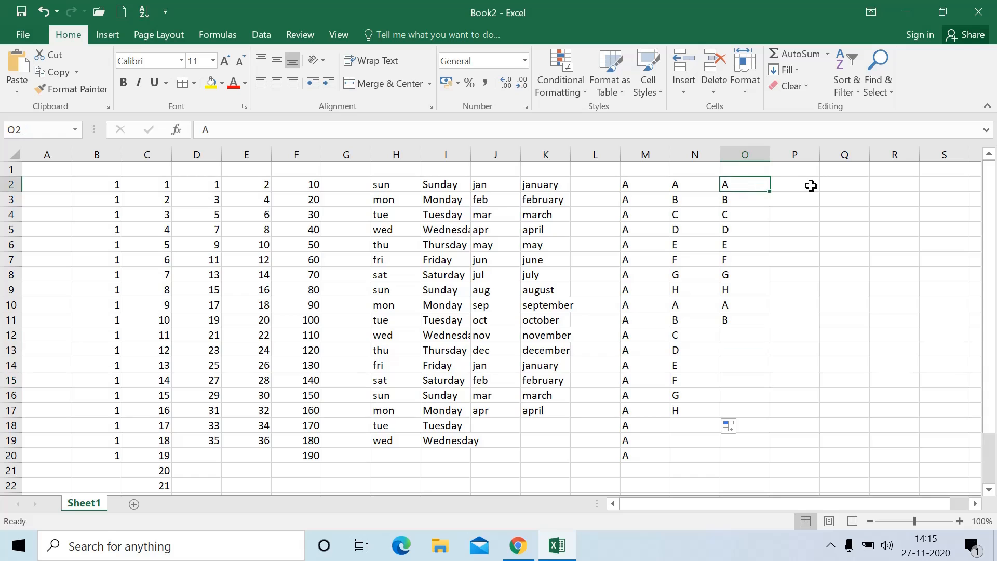
left_click(814, 185)
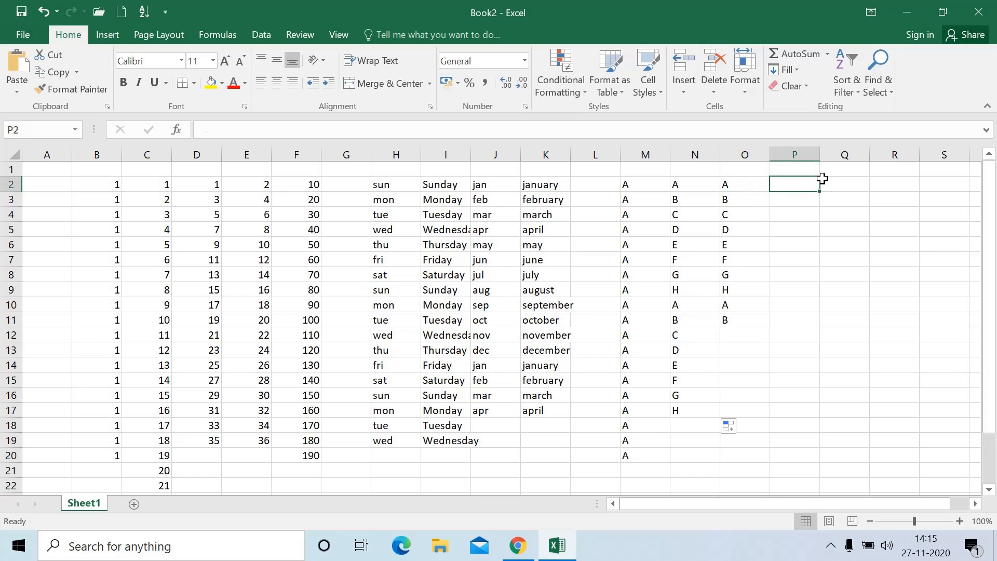
Enter Mango in P2 and AutoFill the fruit list down to Banana in P17
type("M")
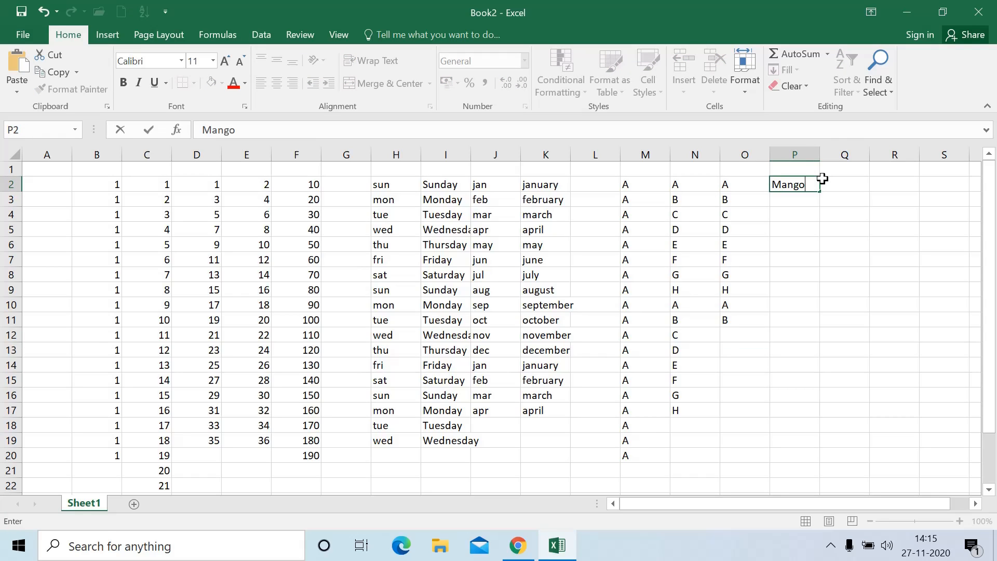
type("ango")
left_click(822, 179)
key("Left")
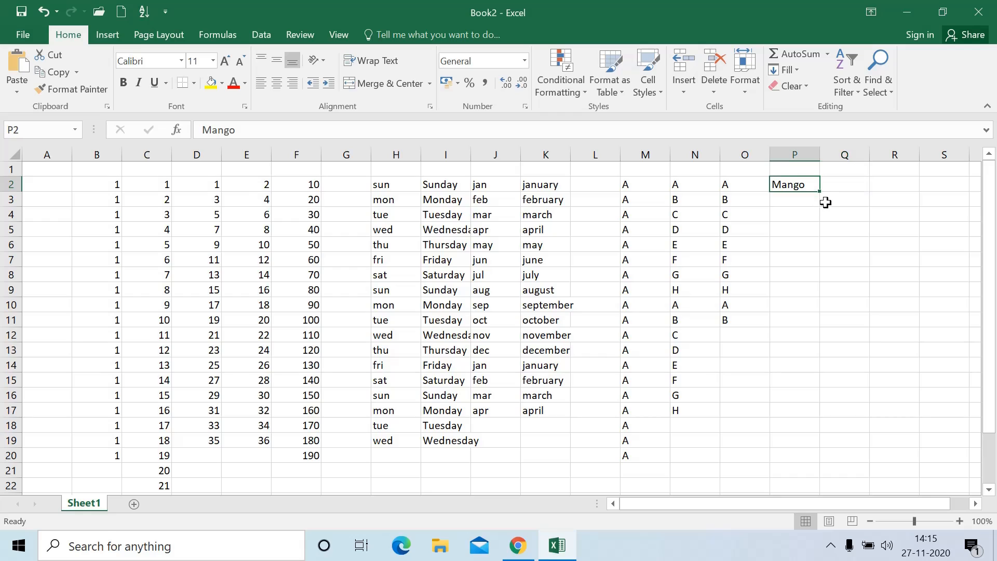
left_click_drag(820, 192, 813, 415)
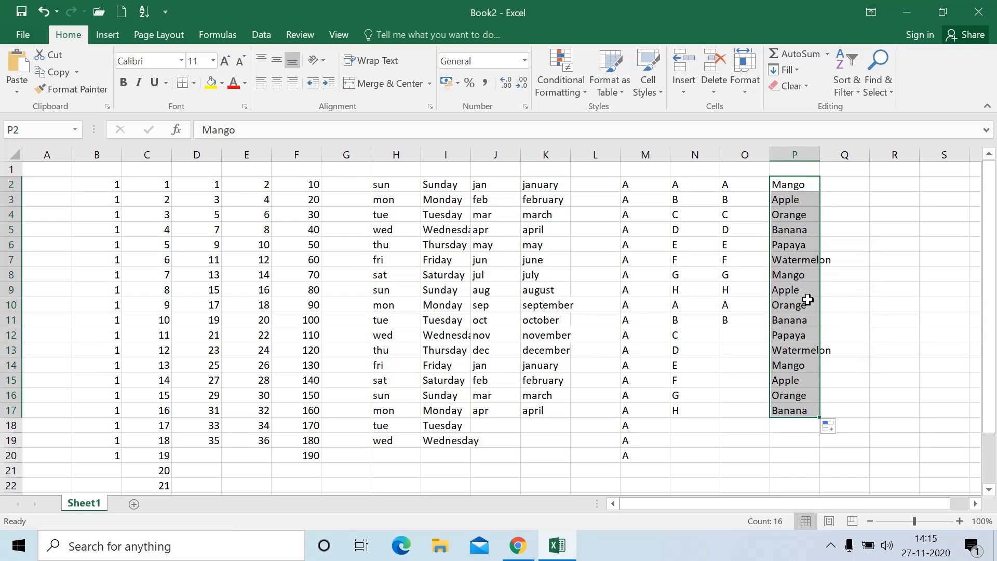
left_click(797, 274)
left_click_drag(791, 191, 787, 289)
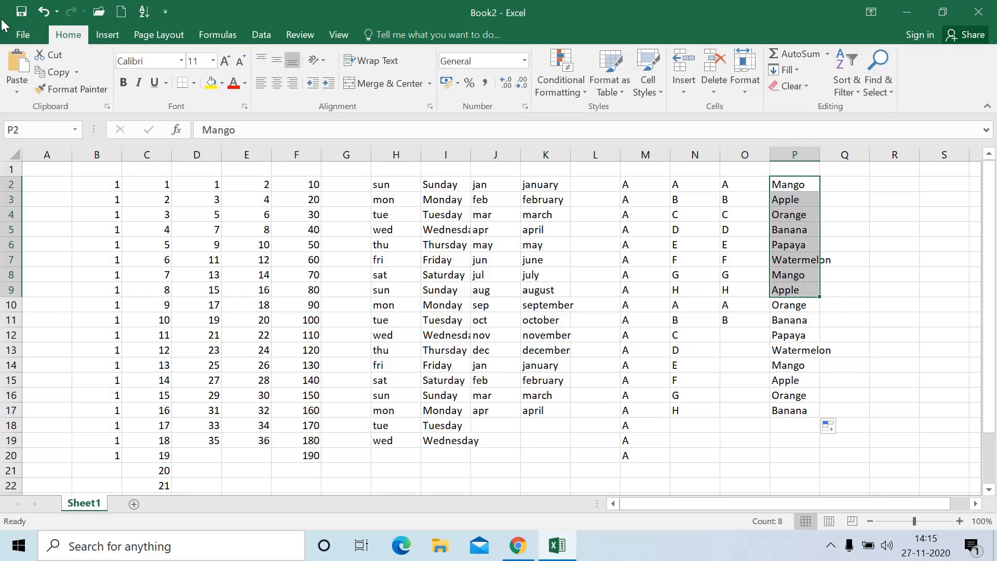
Open Excel Options > Advanced and open Edit Custom Lists
left_click(23, 34)
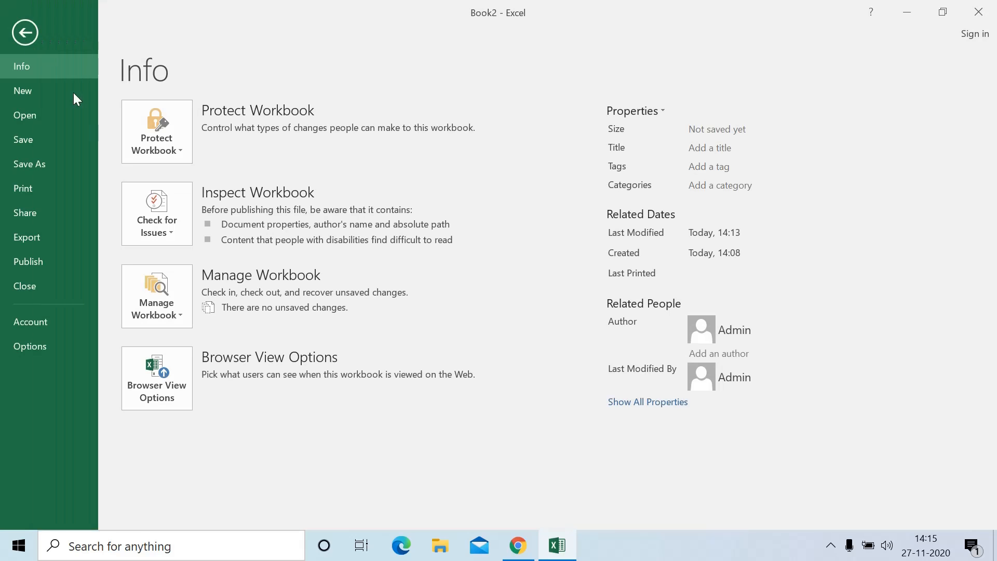
left_click(31, 346)
left_click(52, 144)
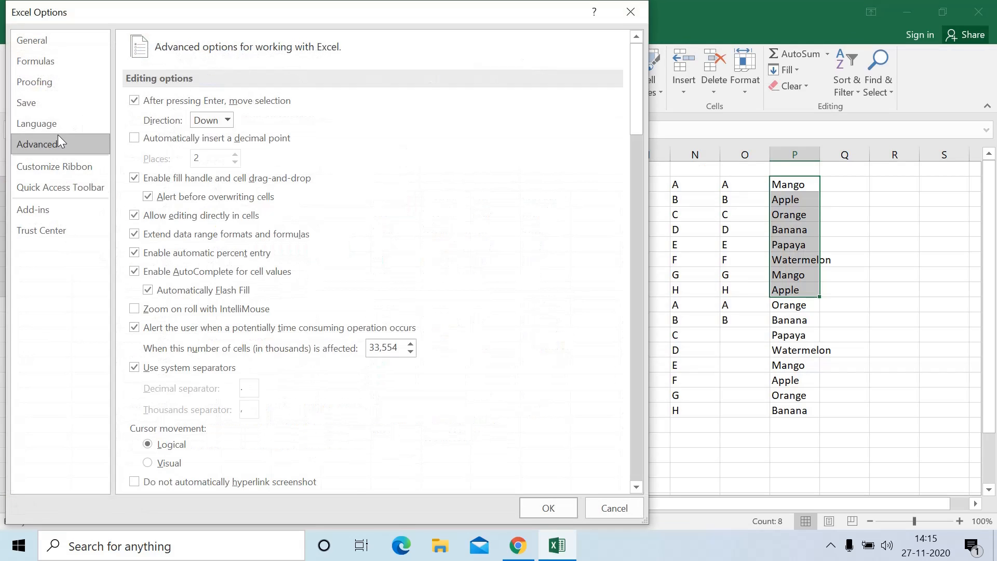
scroll(229, 265, "down", 7)
scroll(229, 264, "down", 20)
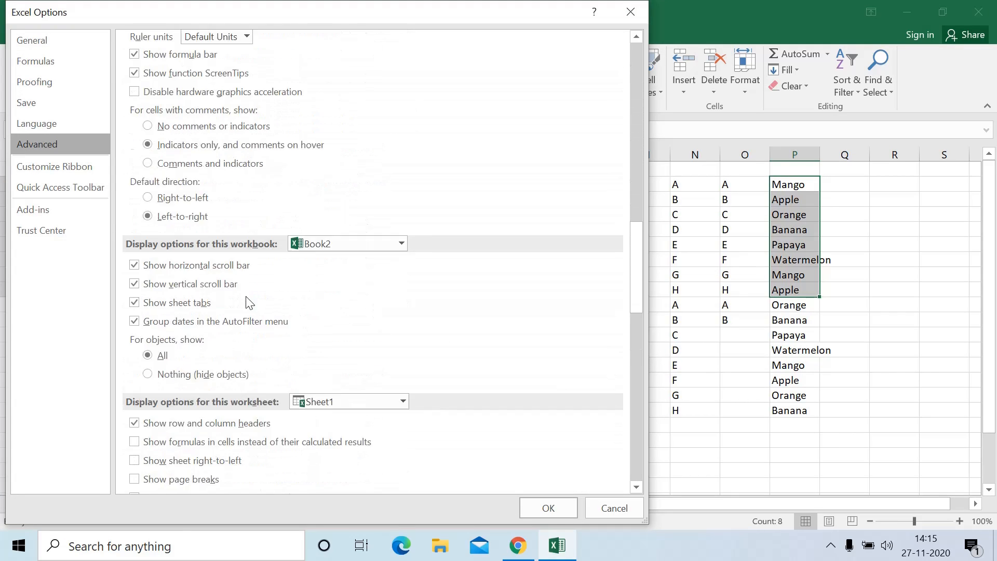
scroll(264, 291, "down", 3)
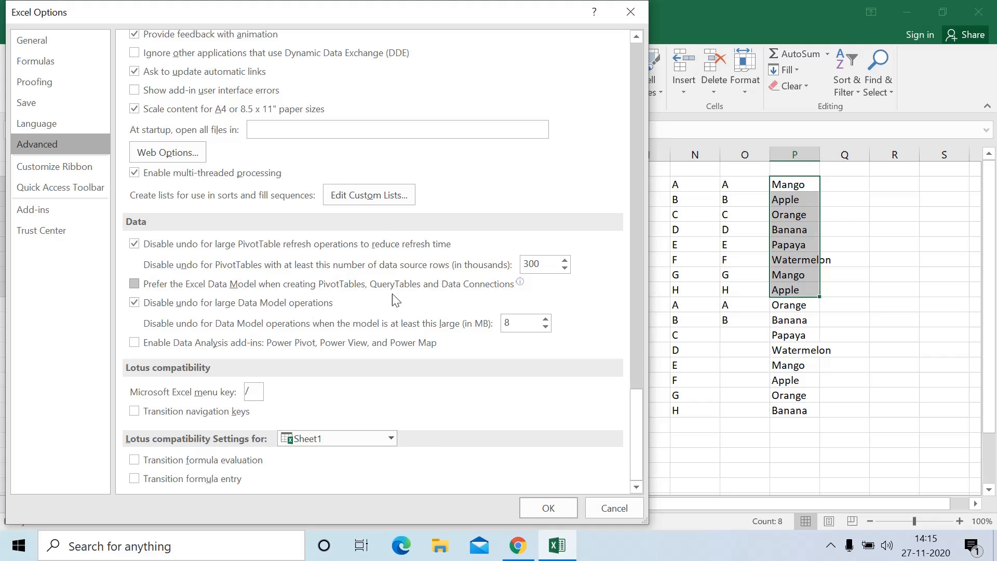
left_click(379, 199)
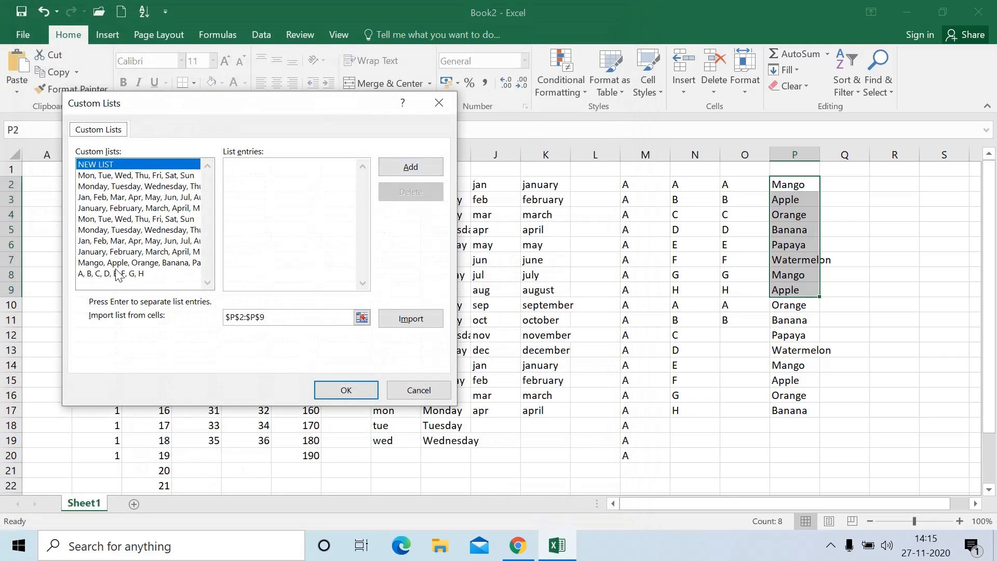
Select the A, B, C, D, E, F, G, H list and choose Delete
left_click(117, 274)
left_click(132, 263)
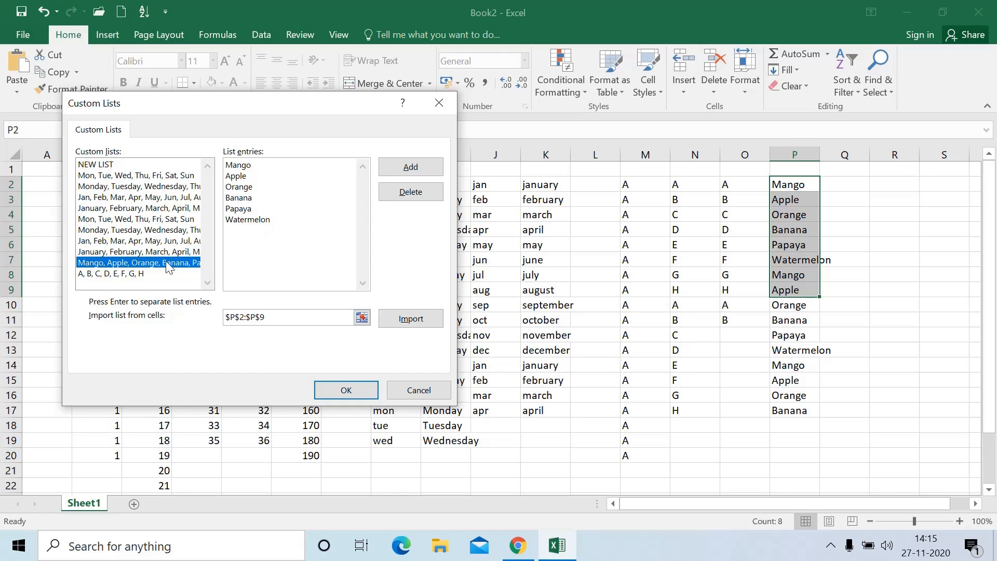
left_click(132, 274)
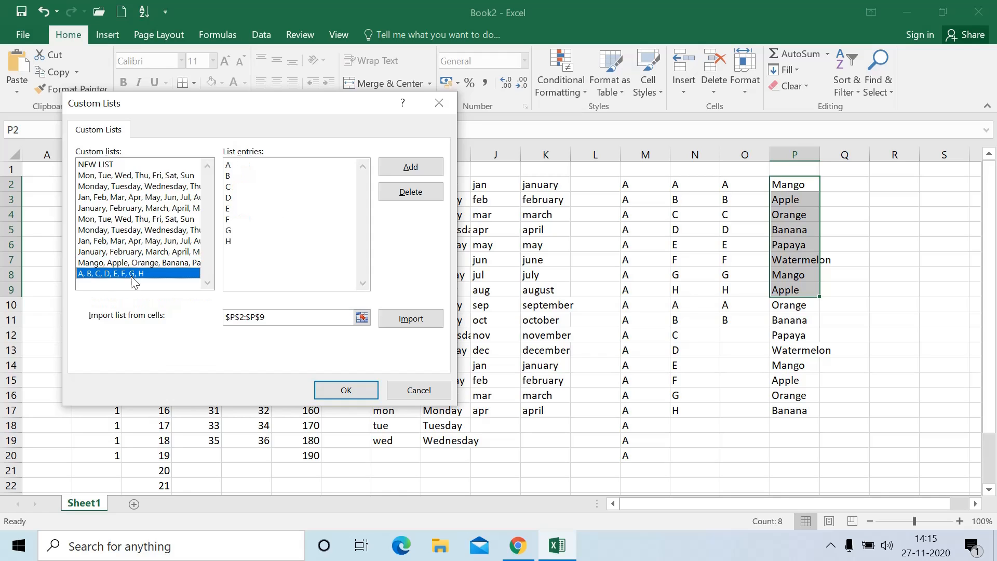
left_click(422, 192)
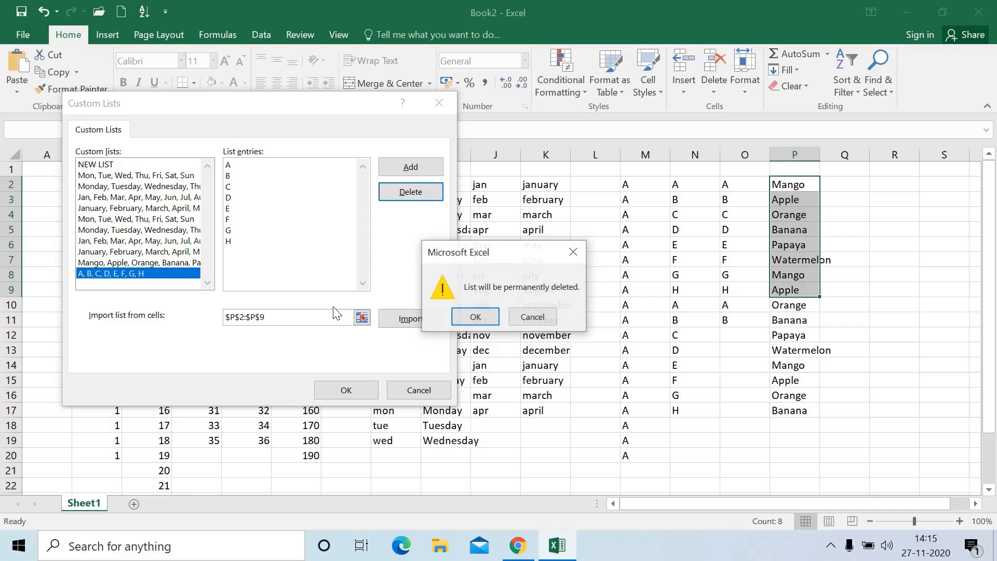
Confirm deleting the A–H list, close Custom Lists and Excel Options, and select cell E4
left_click(474, 316)
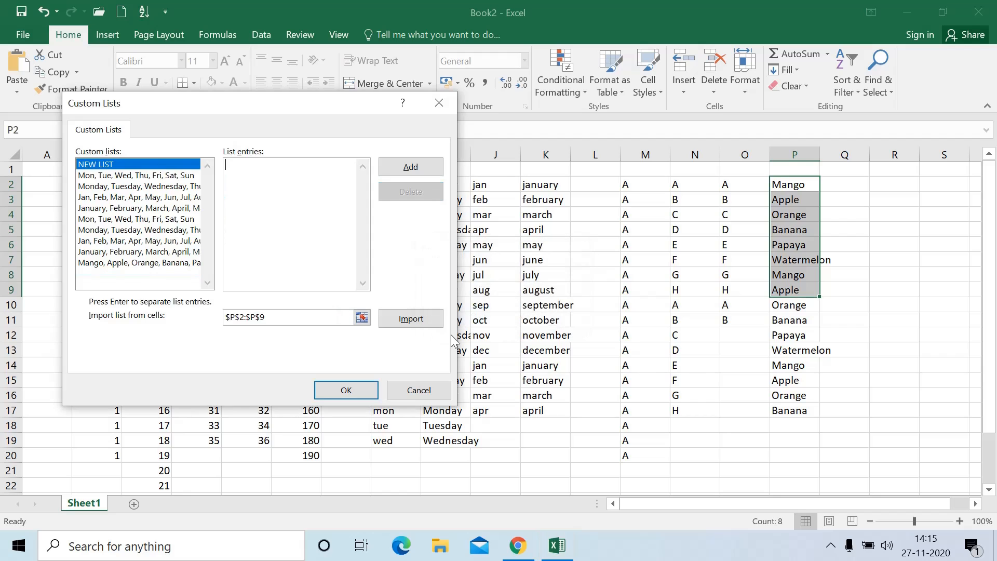
left_click(346, 390)
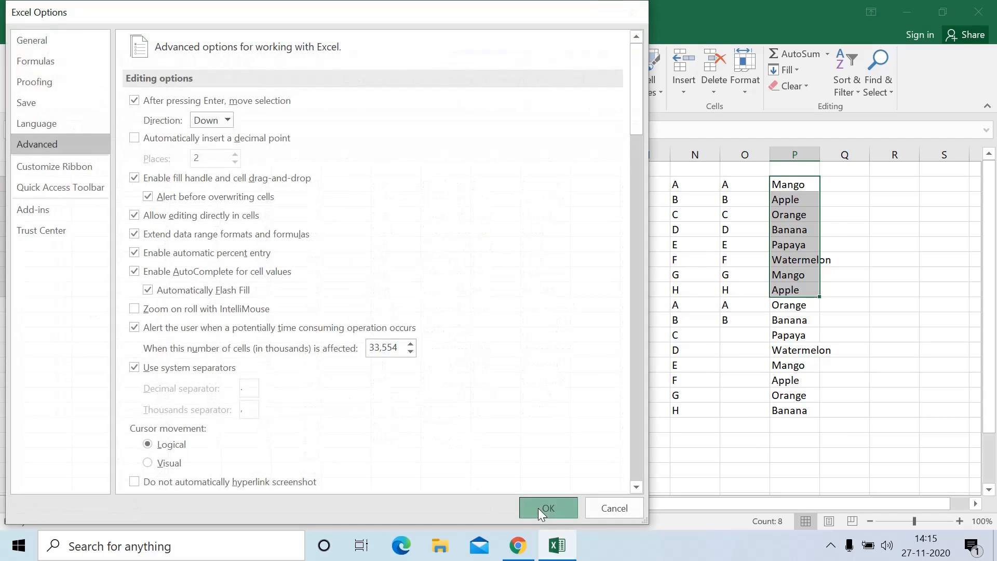
left_click(537, 508)
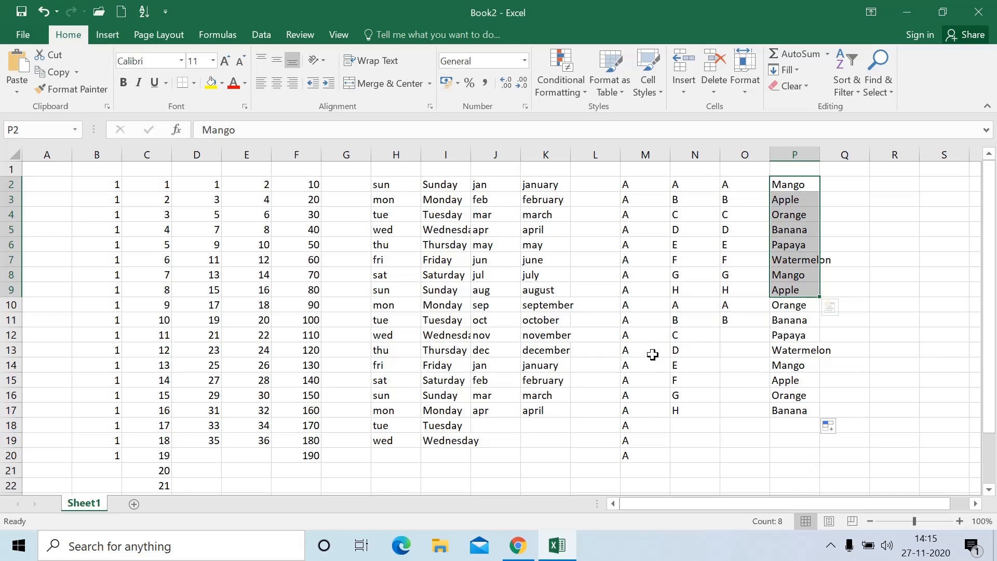
left_click(238, 290)
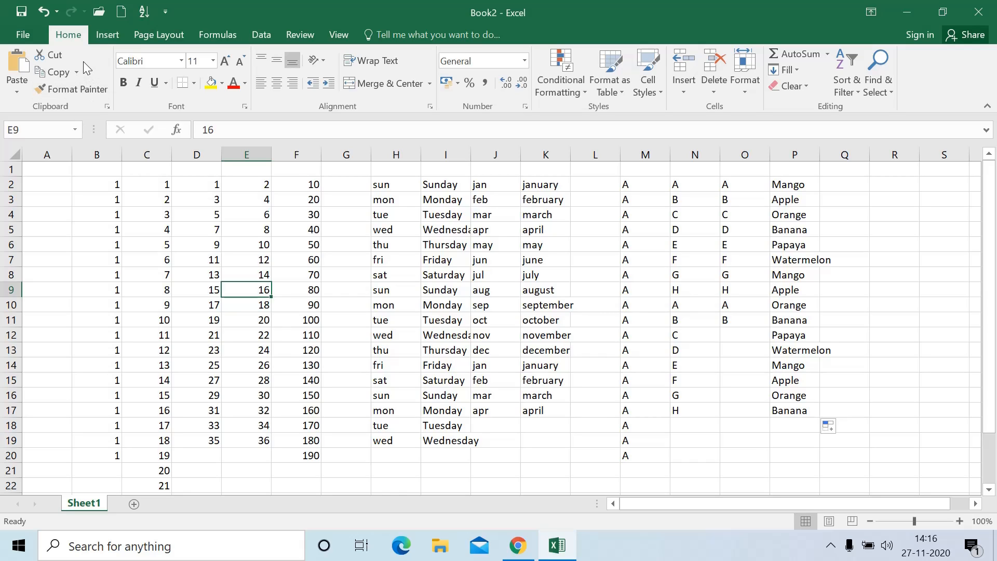
left_click(263, 216)
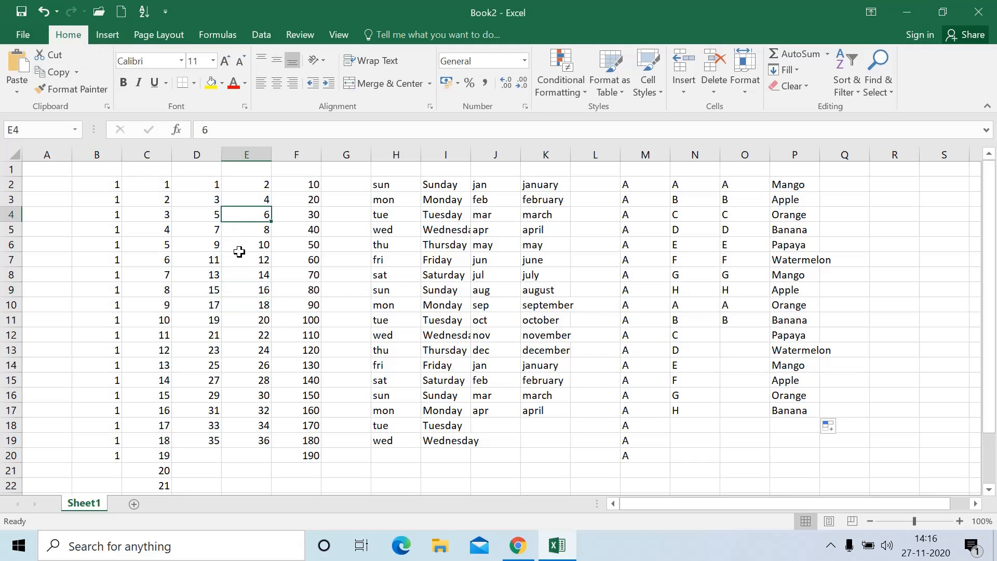
Add Sheet2 and enter the name, eng, phy, maths marks table for AAA–DDD at B2:E6
left_click(134, 504)
left_click(102, 191)
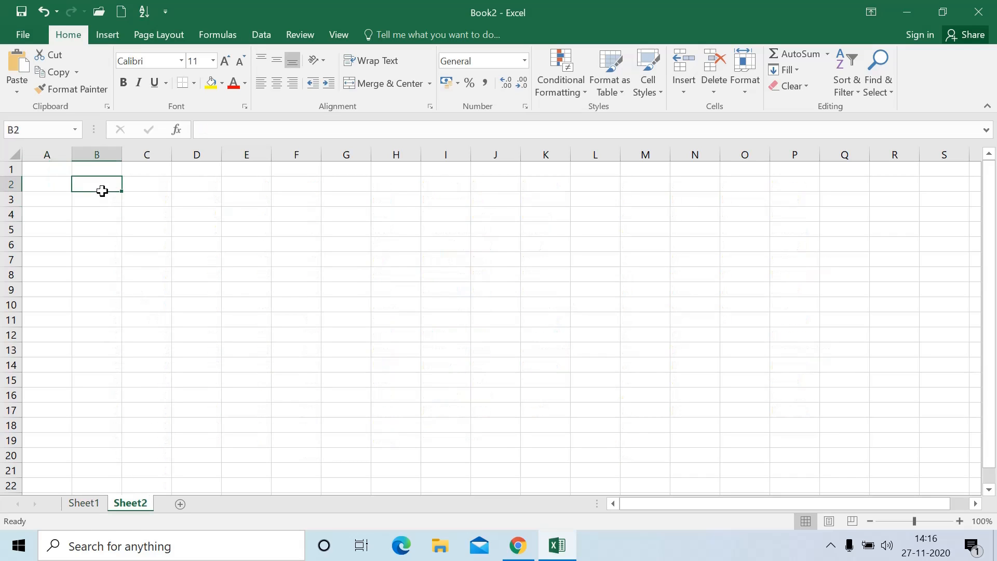
type("name")
key("Tab")
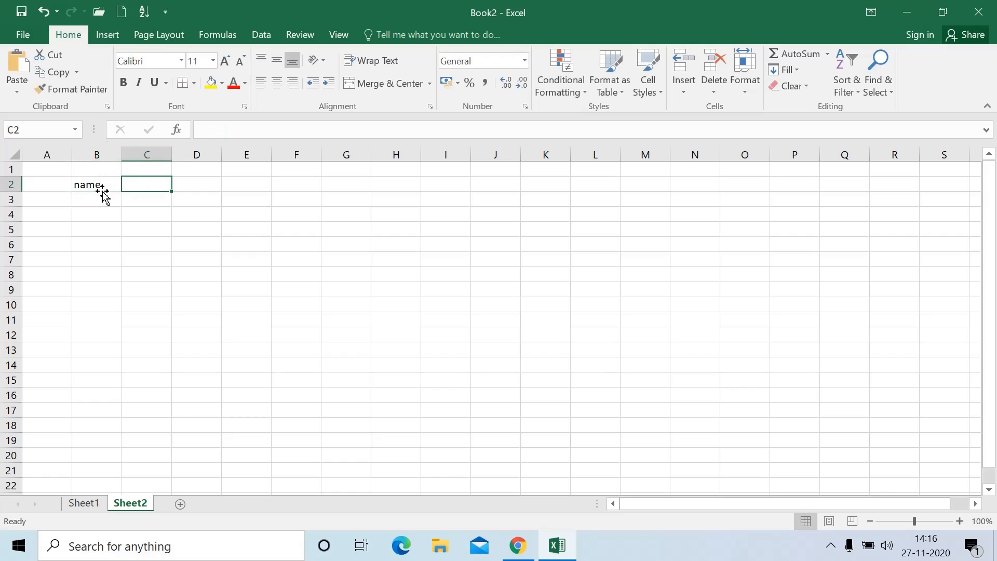
type("eng")
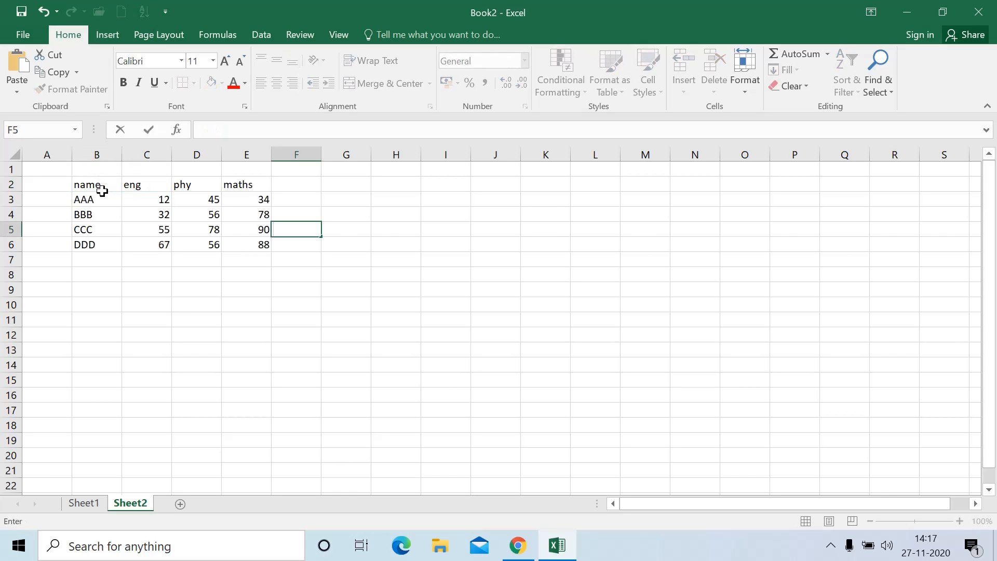
left_click(177, 306)
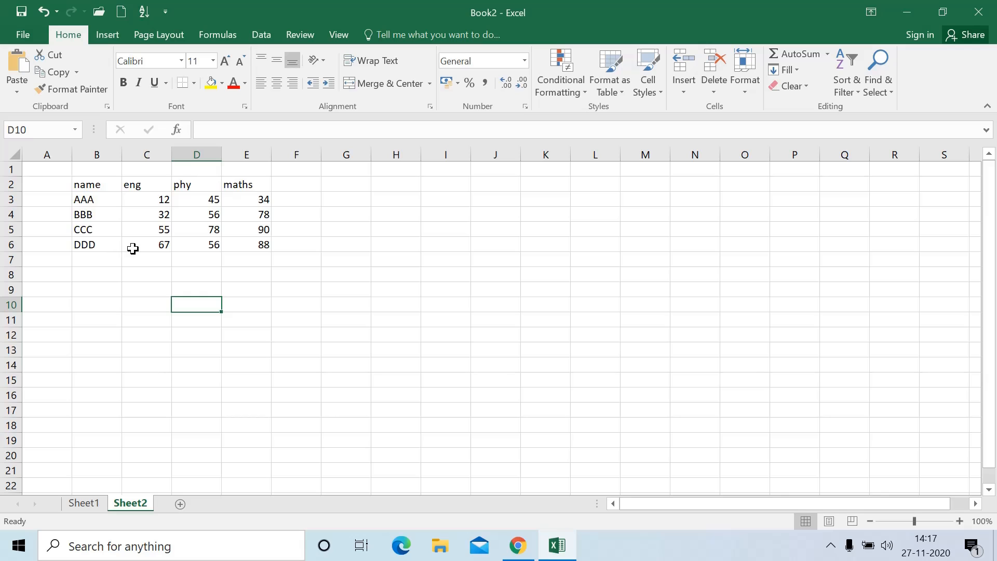
Cut the marks table from B2:E6 and paste it so it starts at I7
left_click_drag(102, 187, 259, 244)
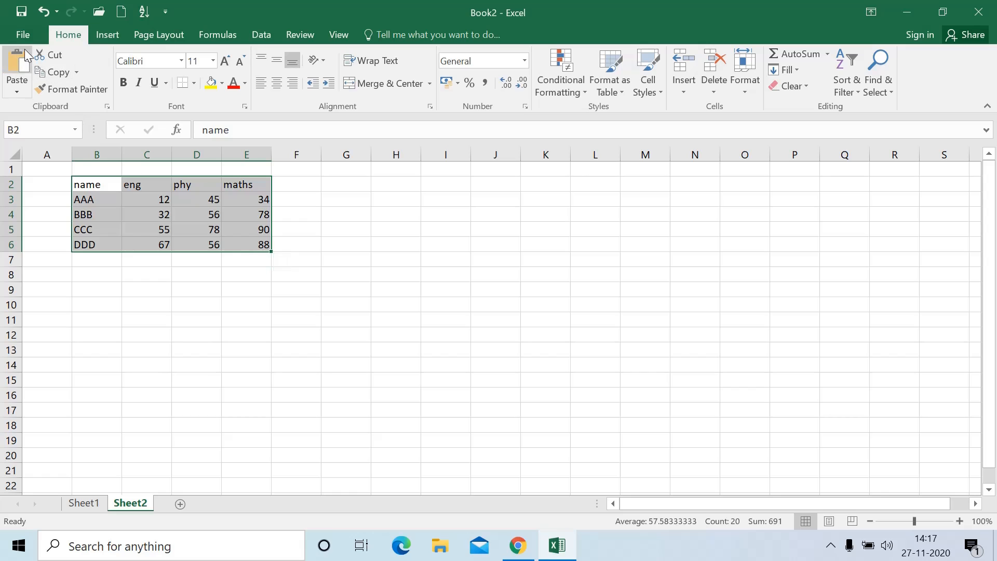
left_click(49, 54)
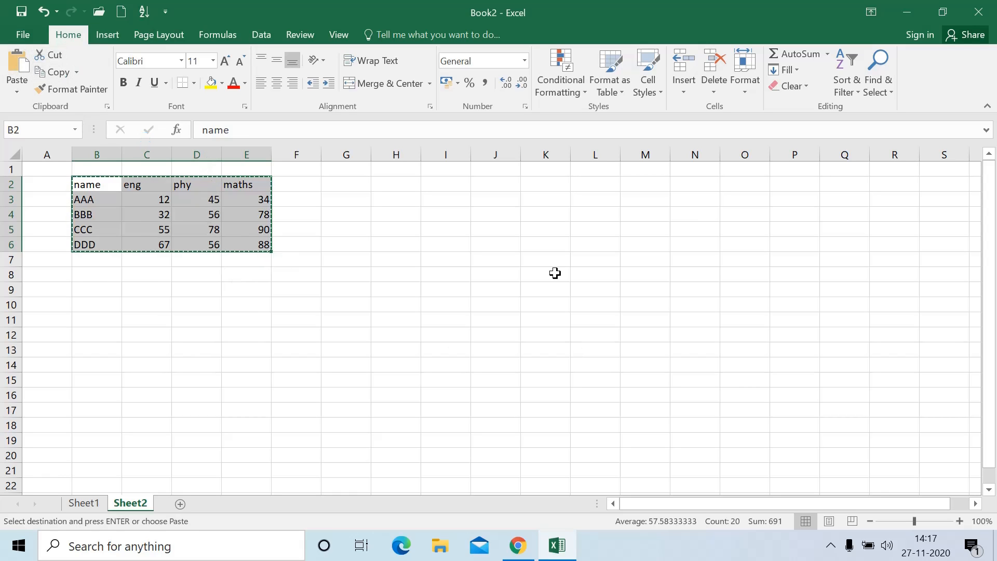
left_click(438, 253)
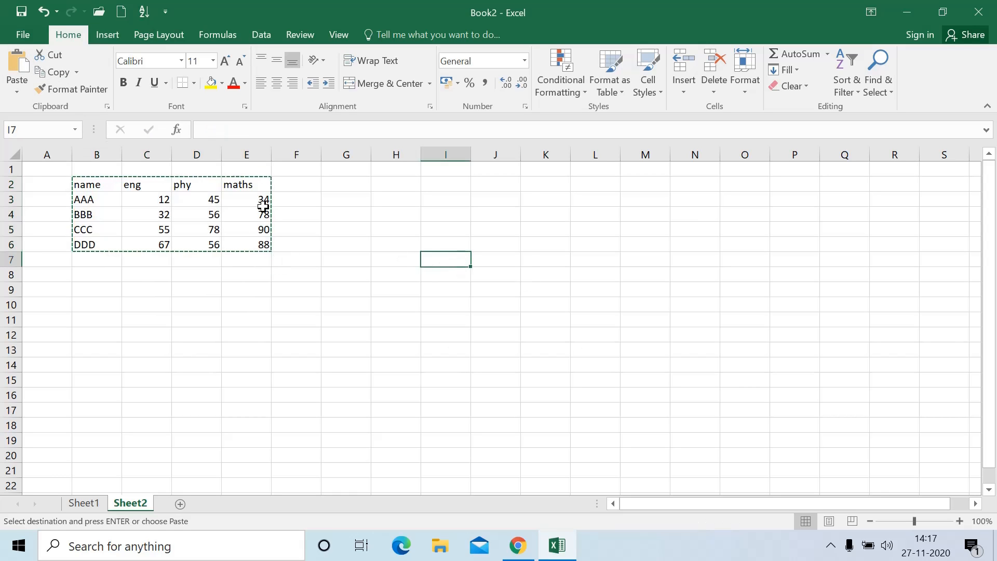
left_click(14, 63)
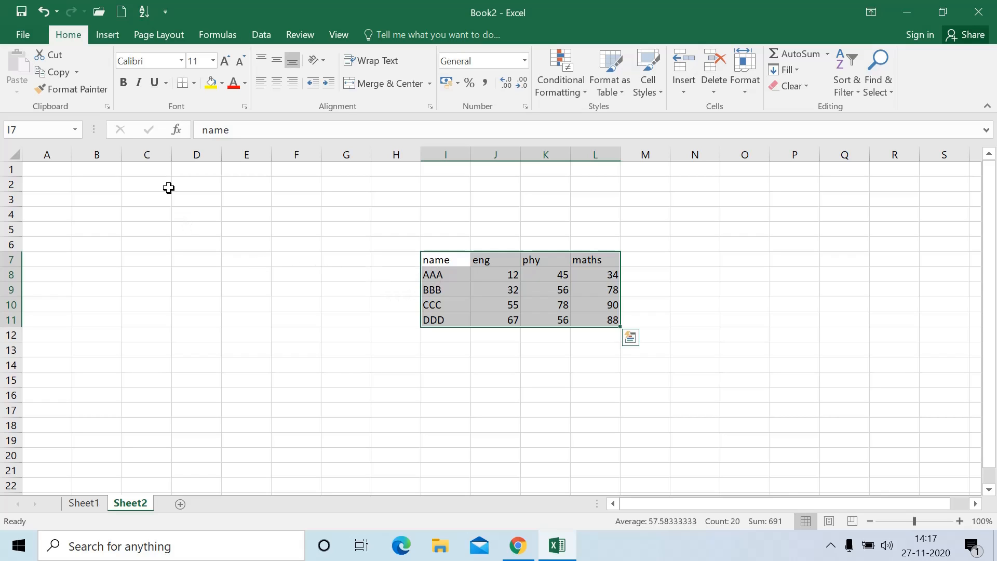
Add a new blank Sheet3 alongside Sheet2
left_click(180, 504)
left_click(141, 503)
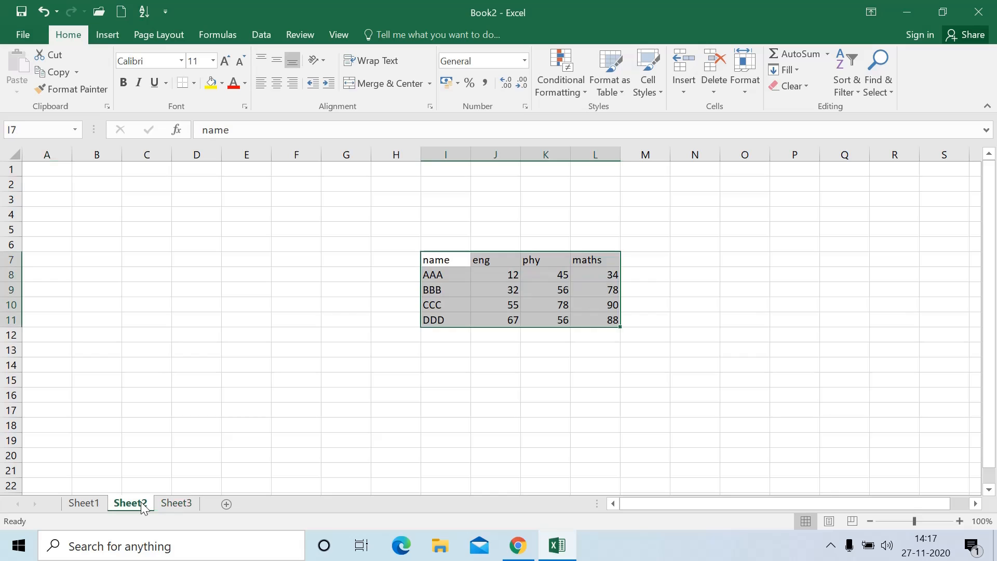
left_click(183, 505)
left_click(144, 503)
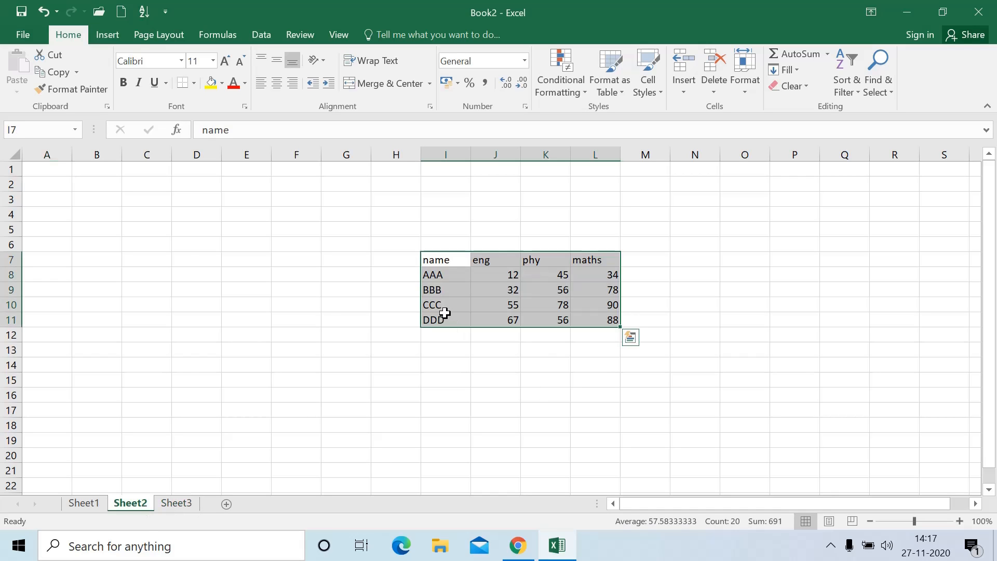
Copy the I7:L11 marks table to E4 on Sheet3, then end the copy on Sheet2
left_click(58, 72)
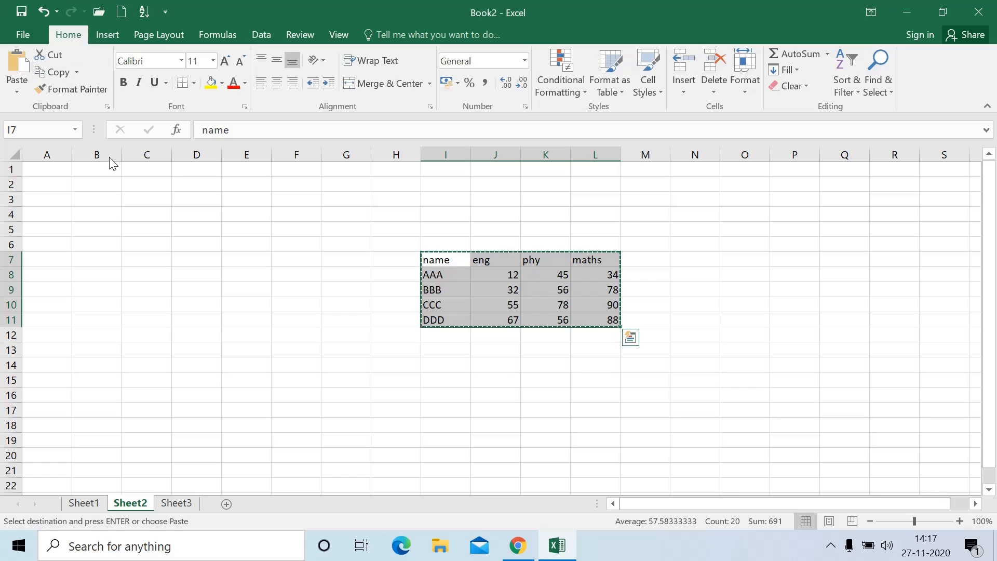
left_click(183, 505)
left_click(248, 217)
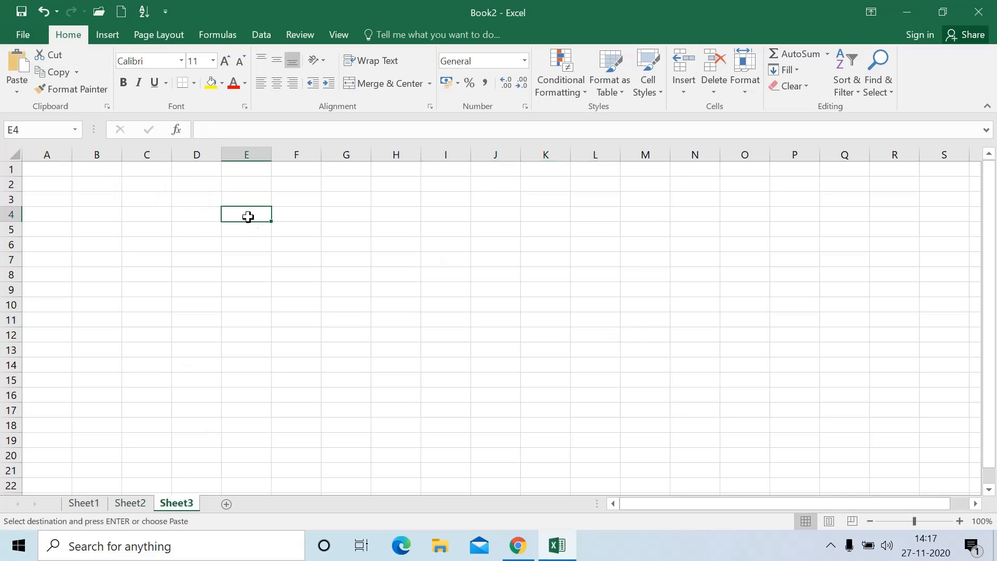
left_click(12, 66)
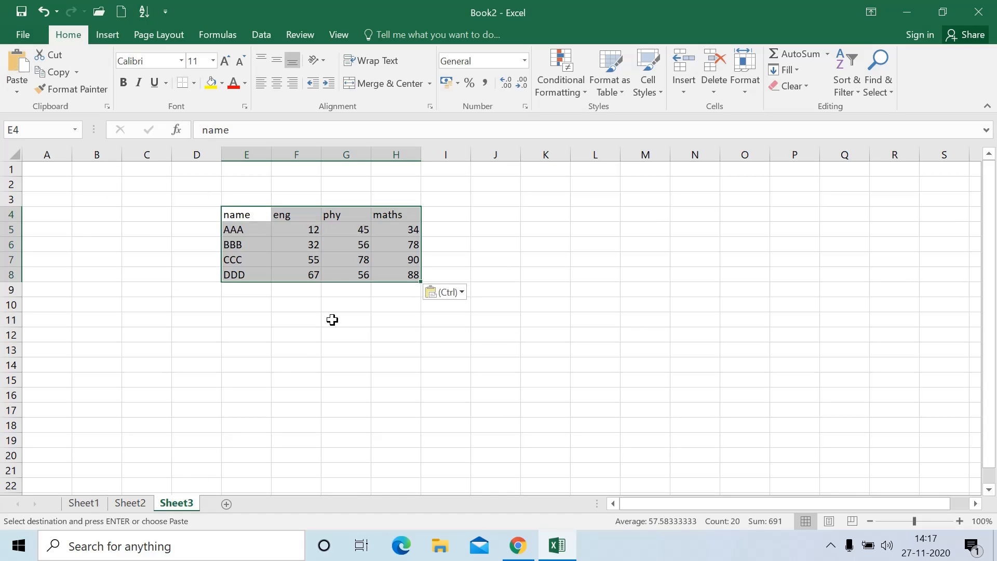
left_click(131, 503)
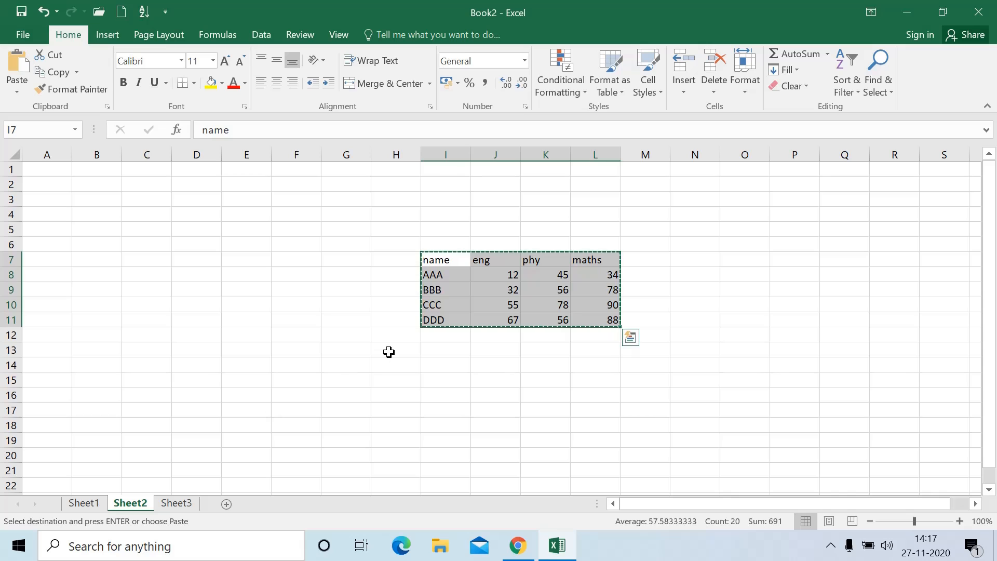
left_click(183, 506)
left_click(128, 503)
key("Escape")
Copy the I7:L11 marks table and paste a duplicate at C19
left_click(306, 413)
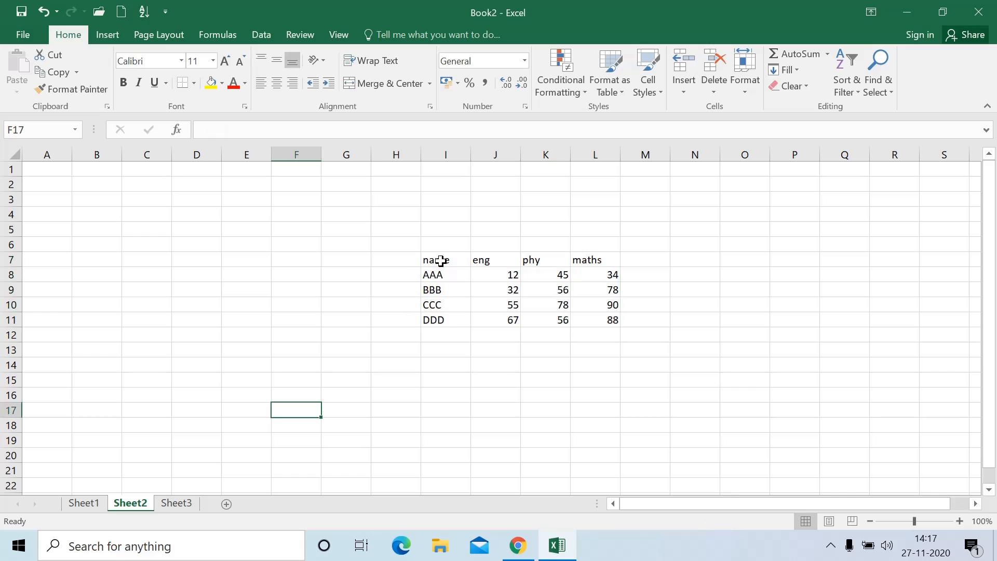
left_click_drag(441, 260, 608, 313)
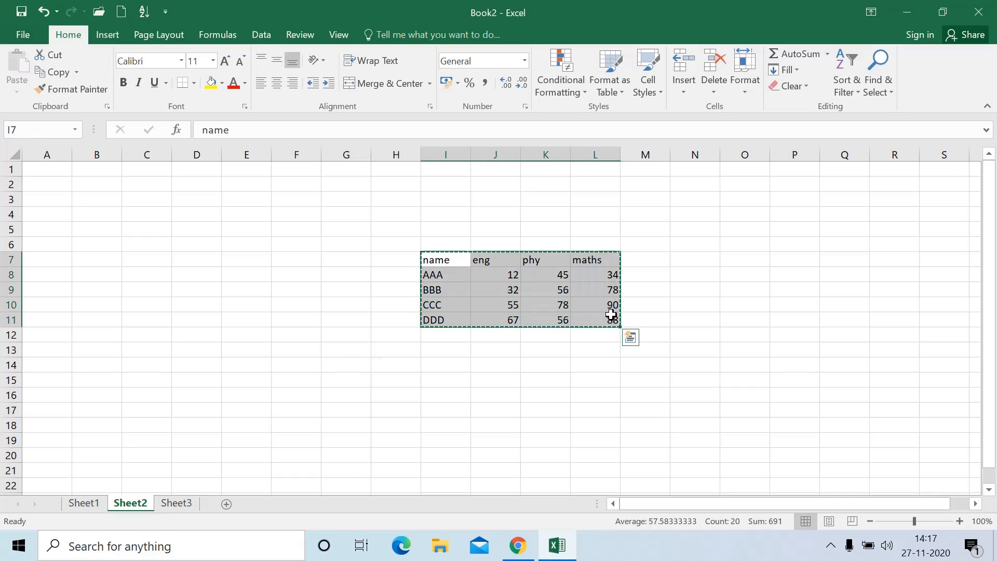
key("ctrl+c")
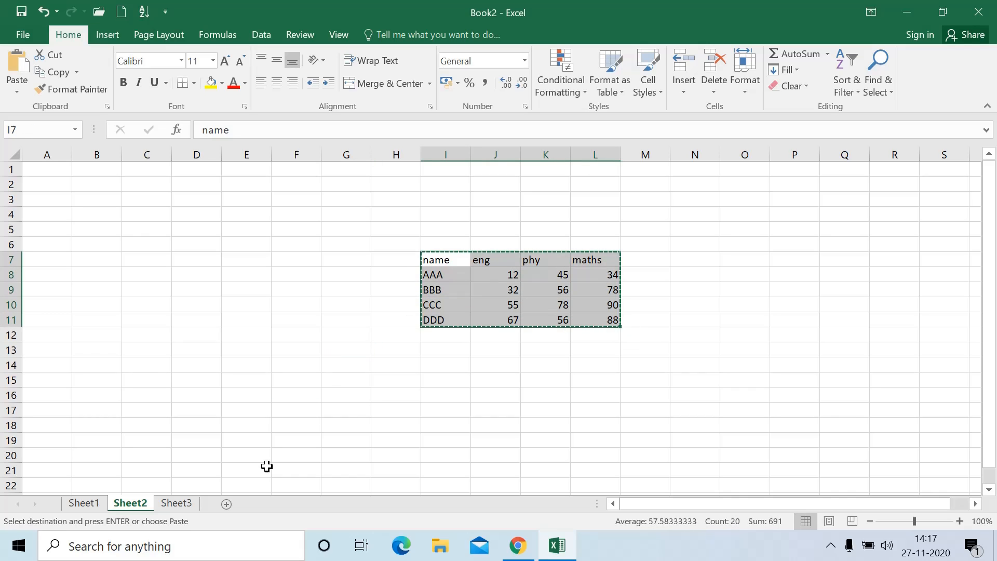
left_click(155, 437)
key("ctrl+v")
key("ctrl")
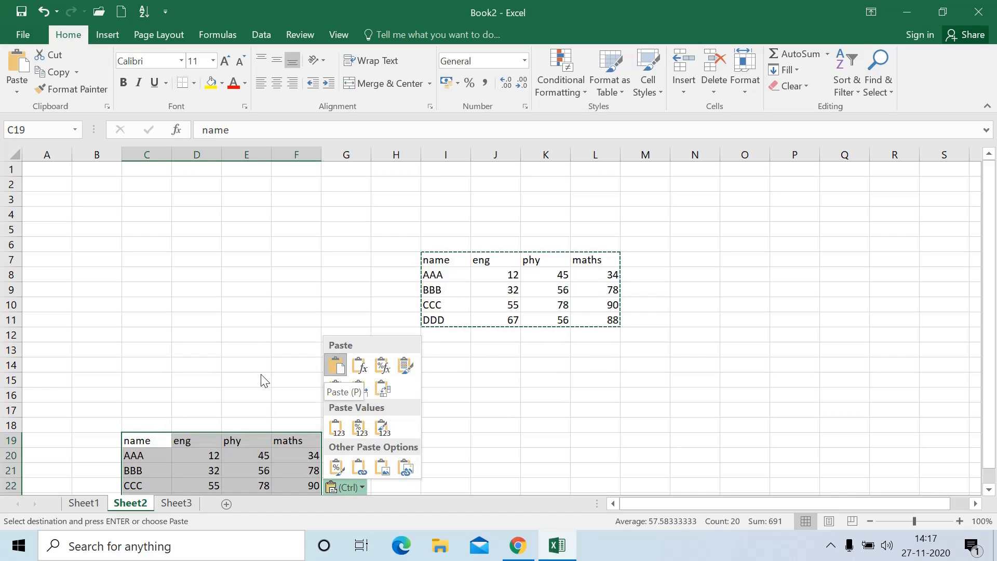
key("Escape")
Select the duplicate table's cells at C19:F23
scroll(280, 433, "down", 2)
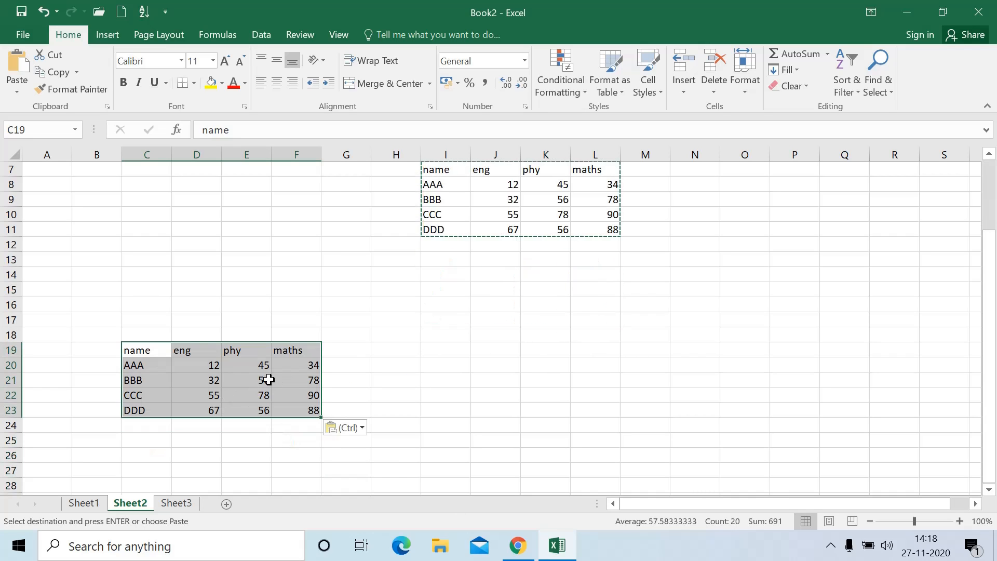
left_click(154, 356)
key("ctrl+Down")
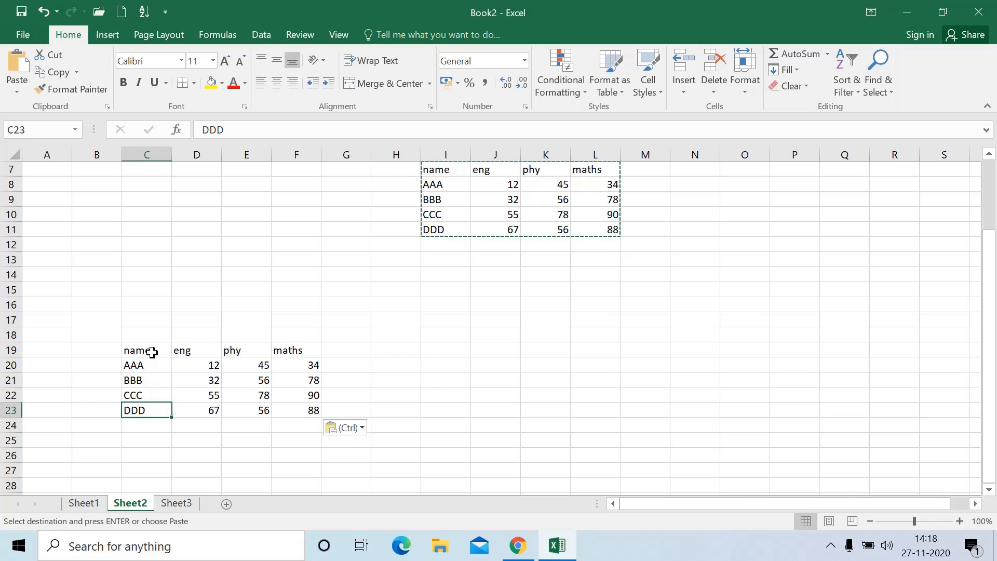
left_click_drag(151, 352, 299, 419)
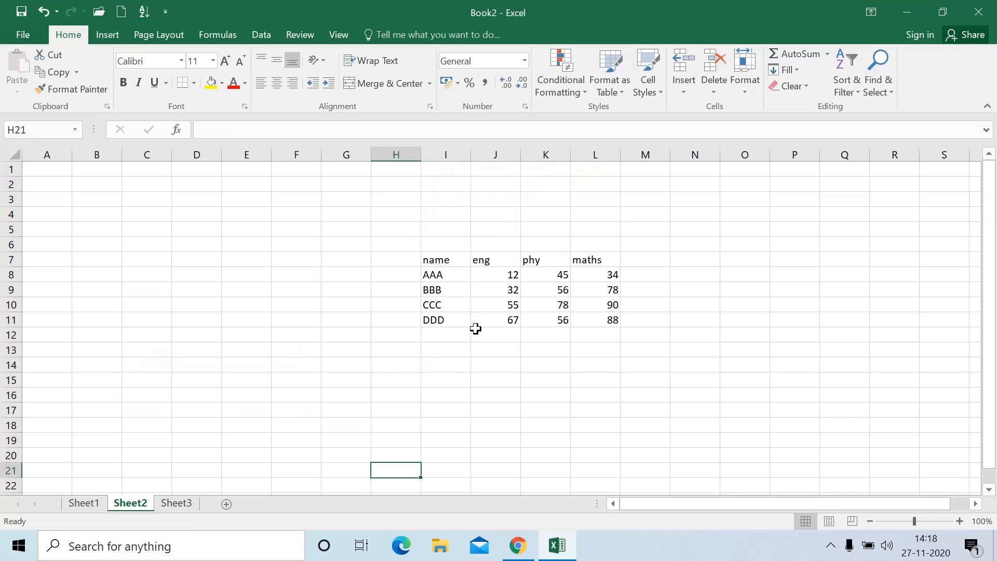
Make the student names AAA to DDD in I8:I11 bold at size 12
left_click_drag(450, 260, 448, 306)
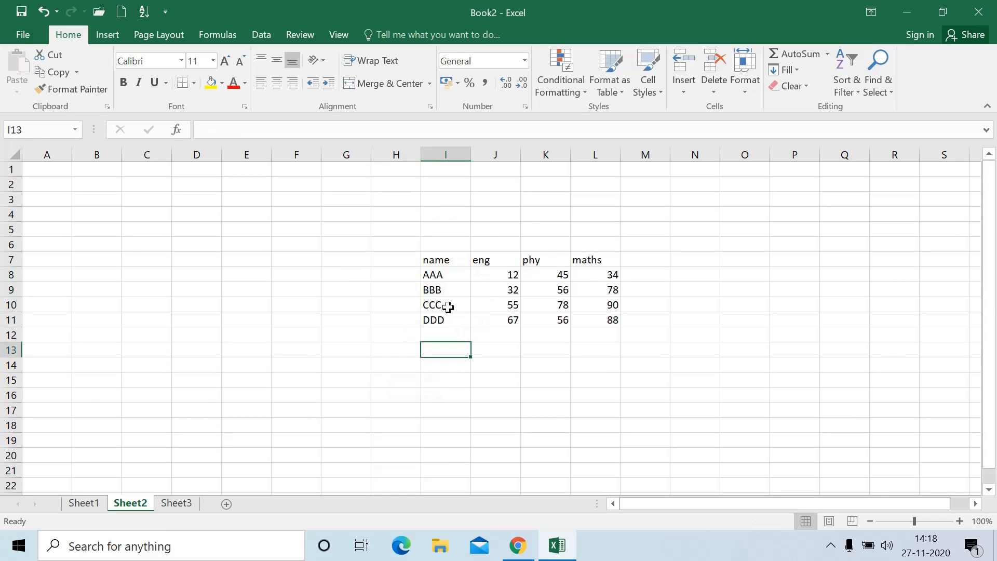
left_click_drag(443, 274, 445, 315)
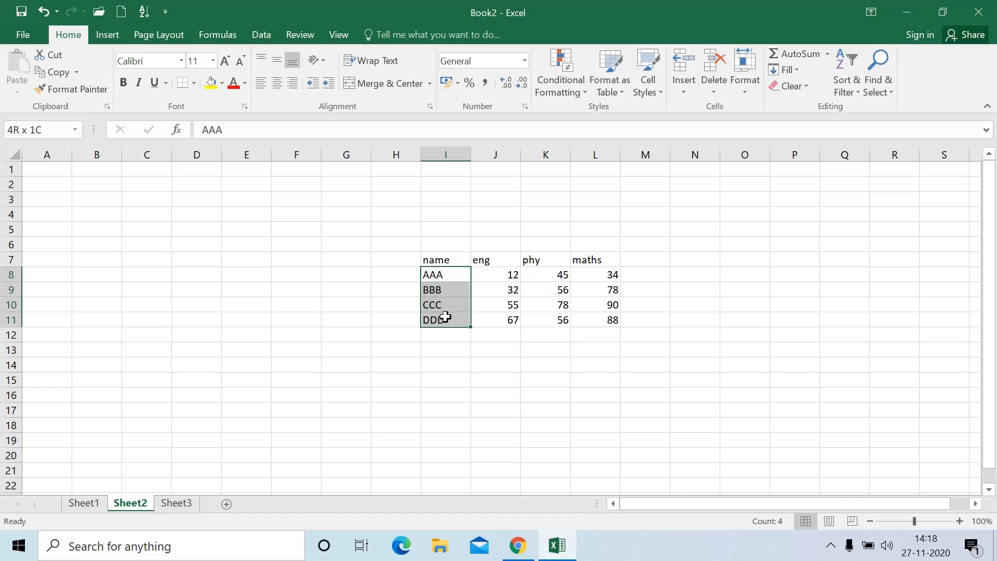
left_click(125, 83)
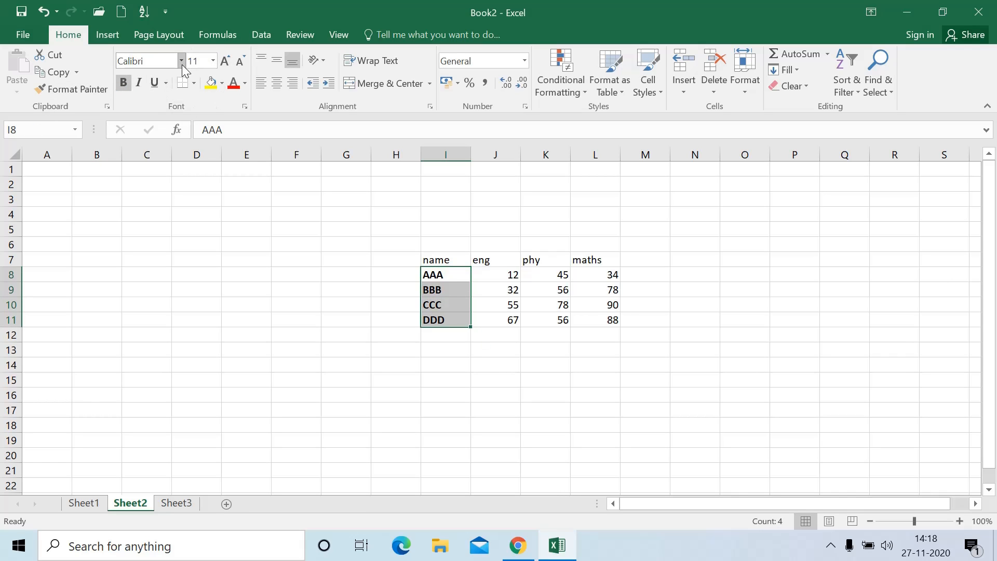
left_click(227, 61)
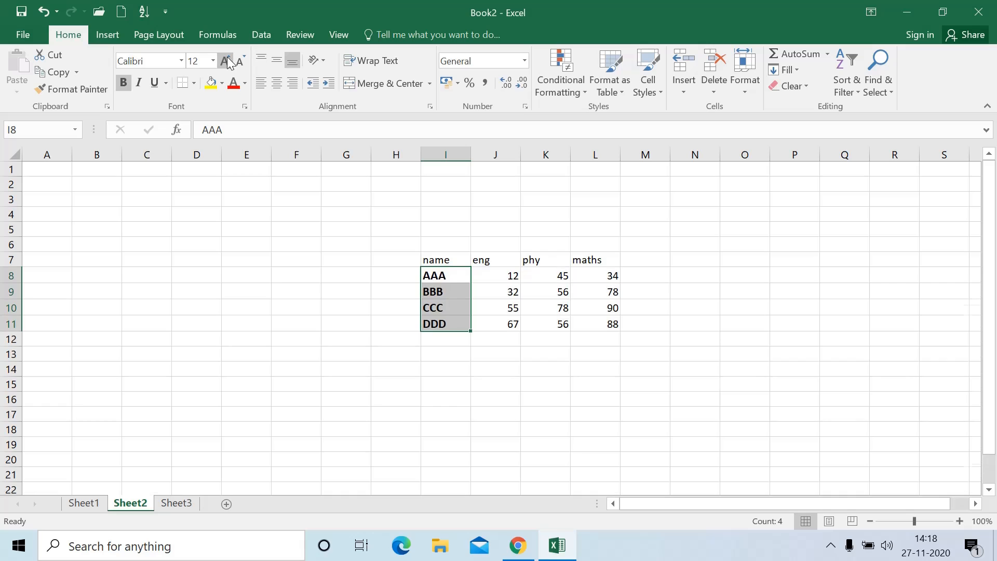
left_click(227, 61)
left_click(239, 60)
Apply the Bauhaus 93 font to the student names
left_click(179, 60)
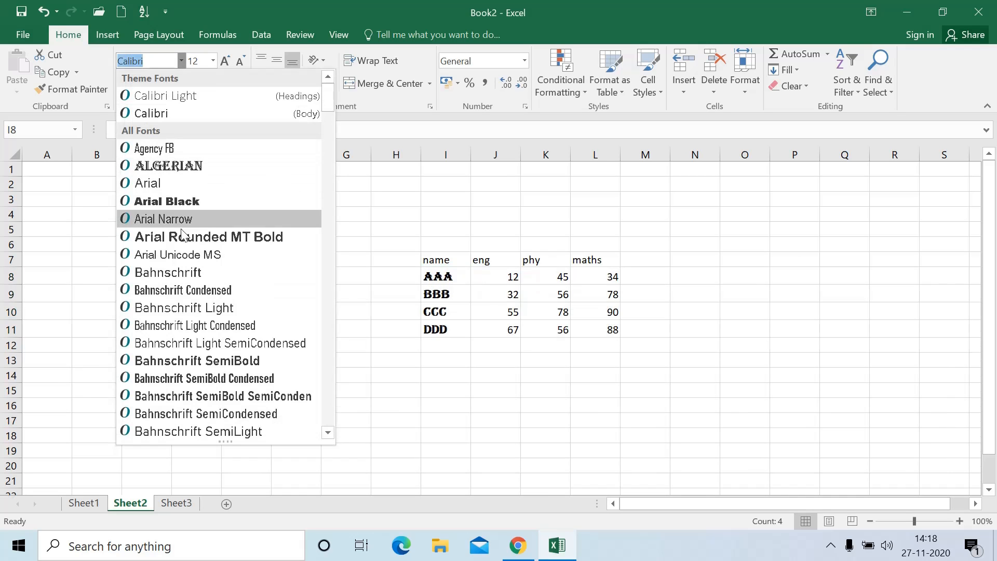
scroll(196, 241, "down", 2)
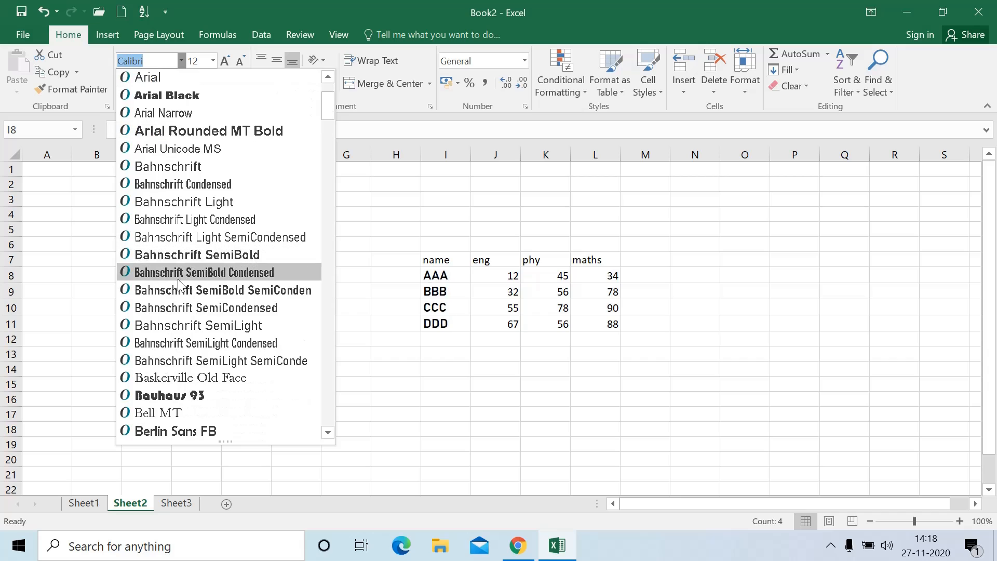
left_click(195, 388)
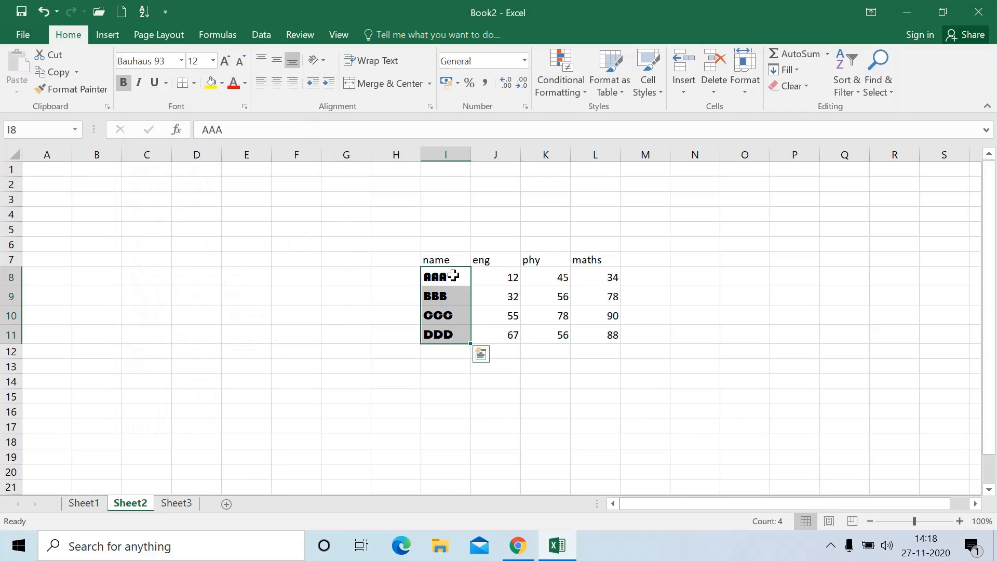
left_click_drag(444, 253, 597, 259)
Enlarge the I7:L7 headers to 18 pt, italicise them and settle on a single underline
left_click(223, 63)
left_click(223, 62)
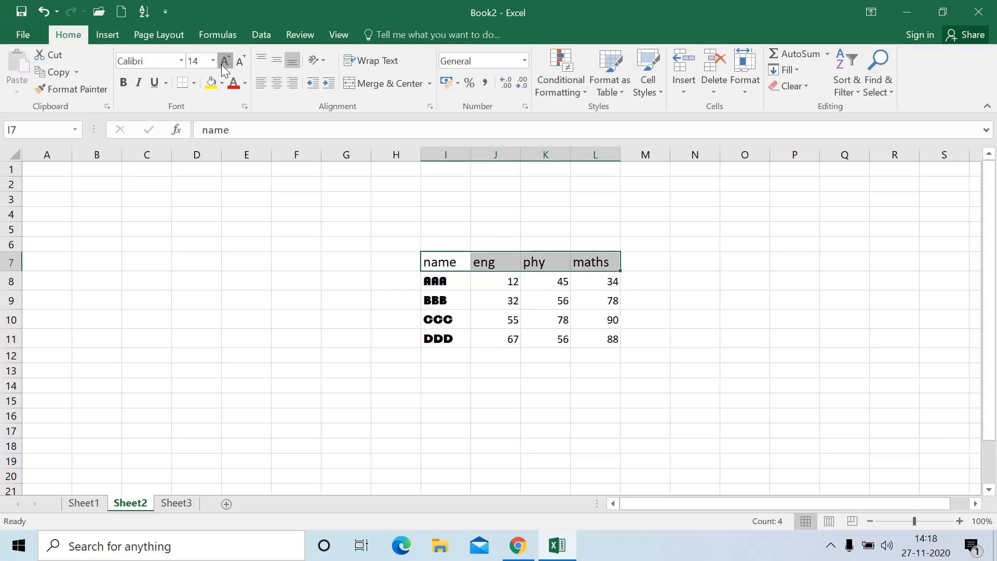
left_click(222, 63)
left_click(222, 63)
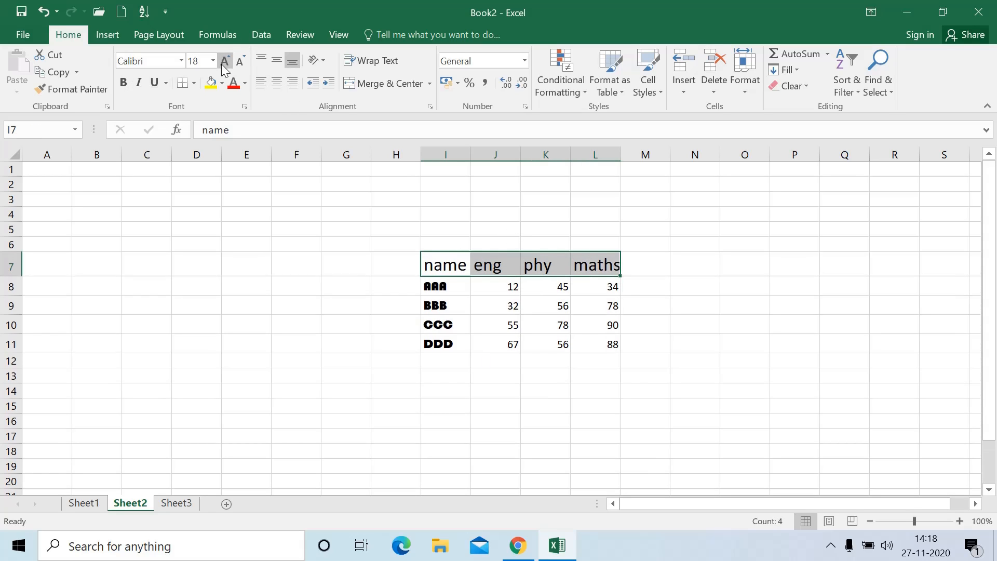
left_click(139, 83)
left_click(156, 84)
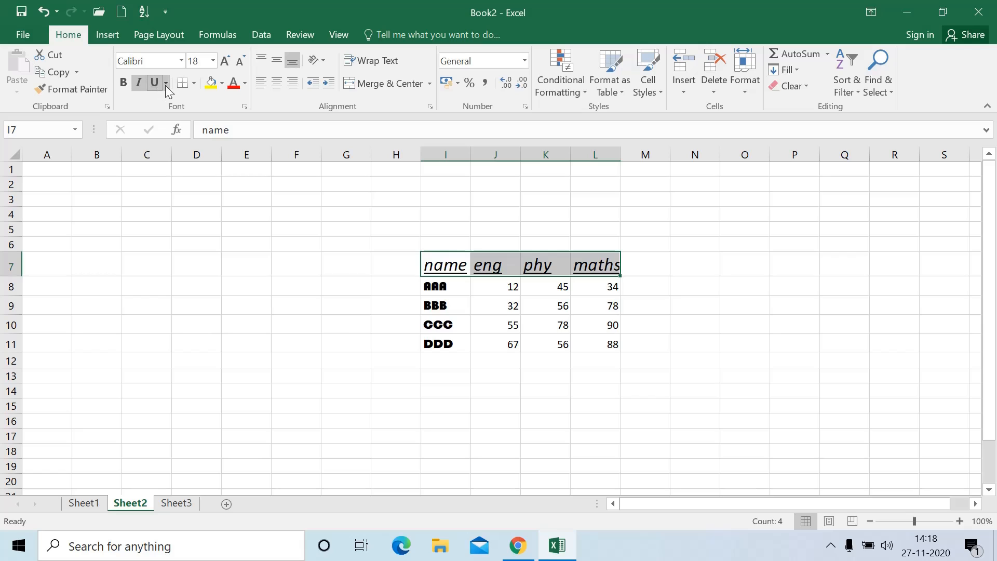
left_click(166, 83)
left_click(185, 120)
left_click(166, 85)
left_click(189, 104)
left_click(275, 253)
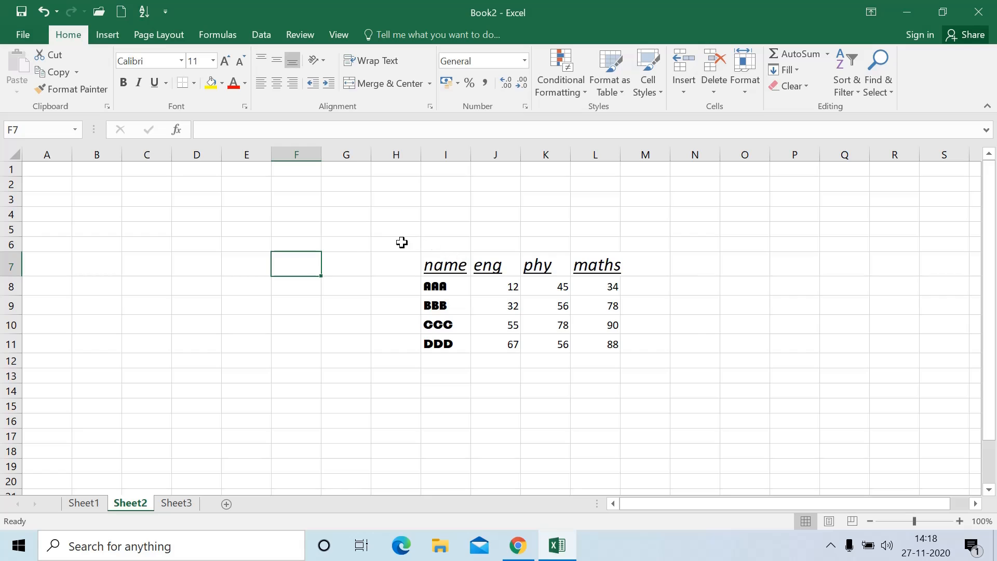
left_click_drag(403, 243, 675, 392)
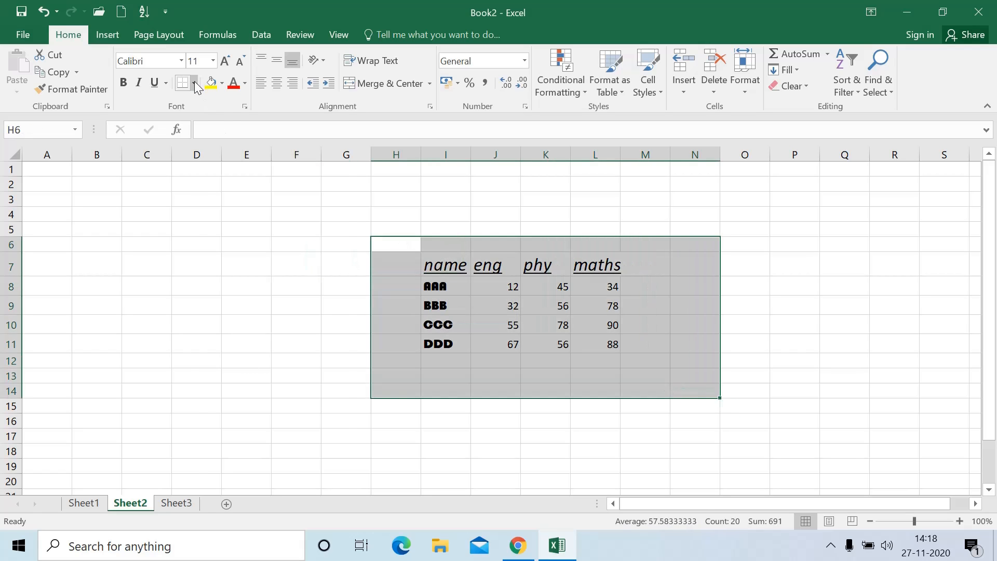
left_click(194, 82)
left_click(228, 125)
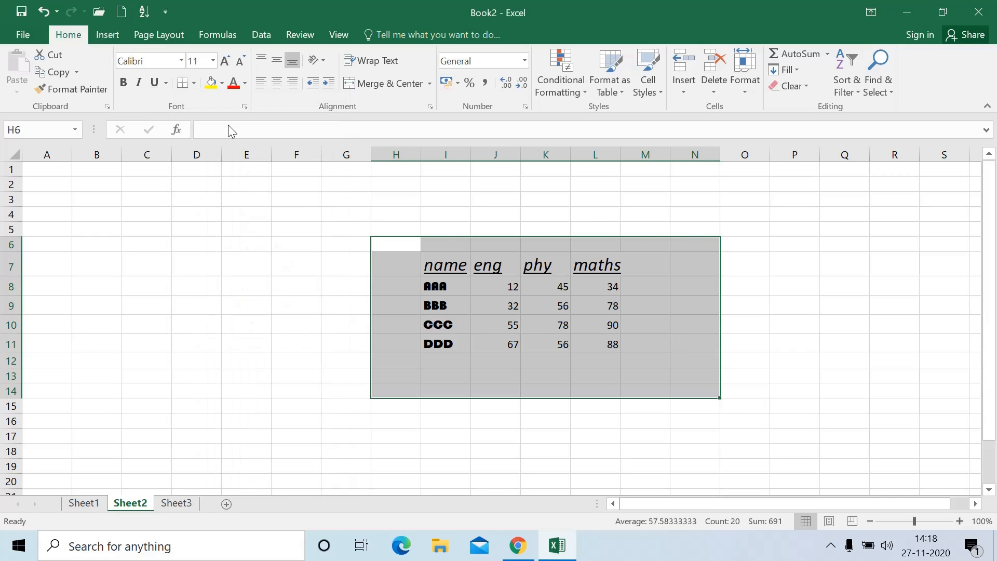
left_click(197, 87)
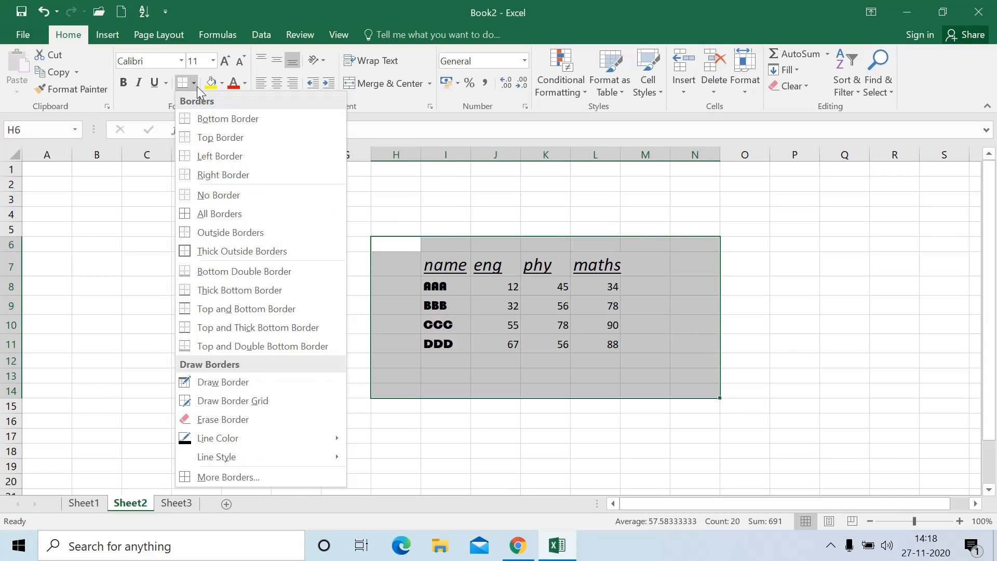
left_click(235, 217)
left_click(296, 283)
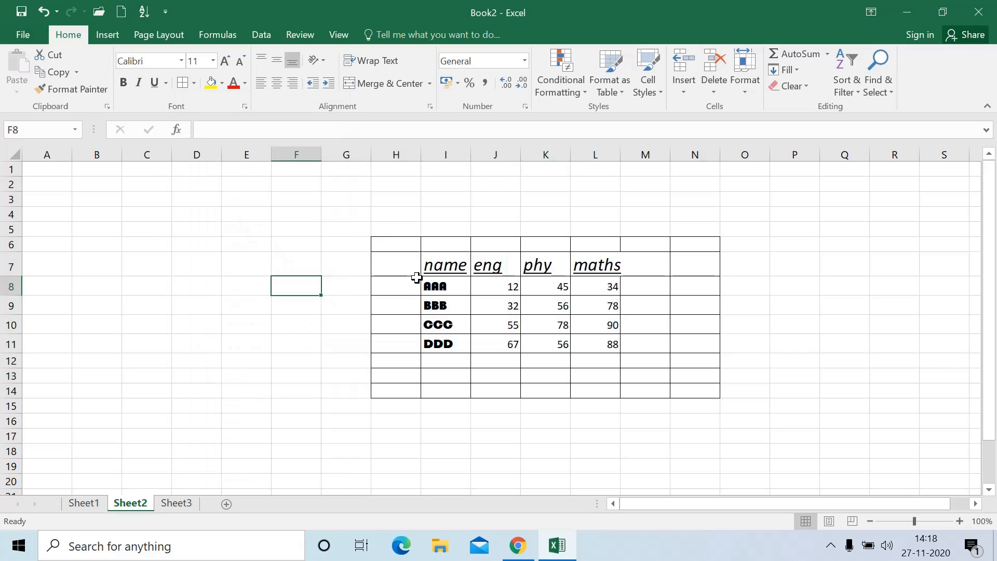
left_click_drag(408, 249, 710, 390)
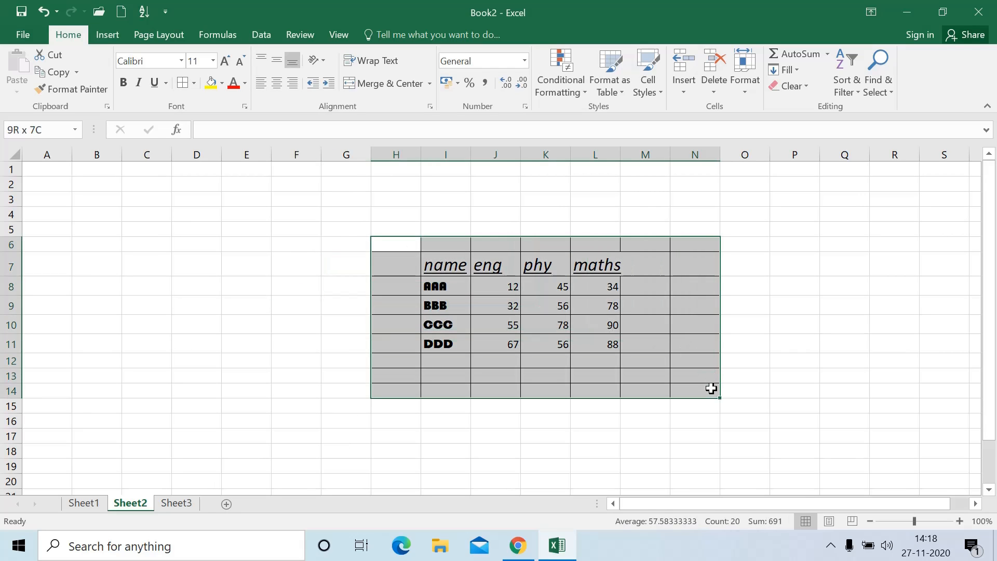
left_click(194, 83)
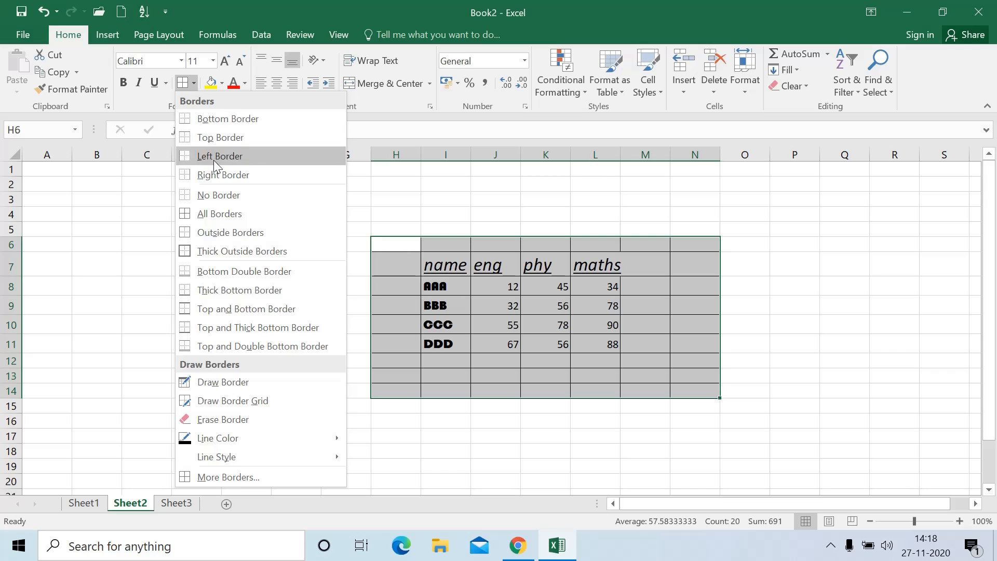
left_click(220, 195)
left_click(318, 326)
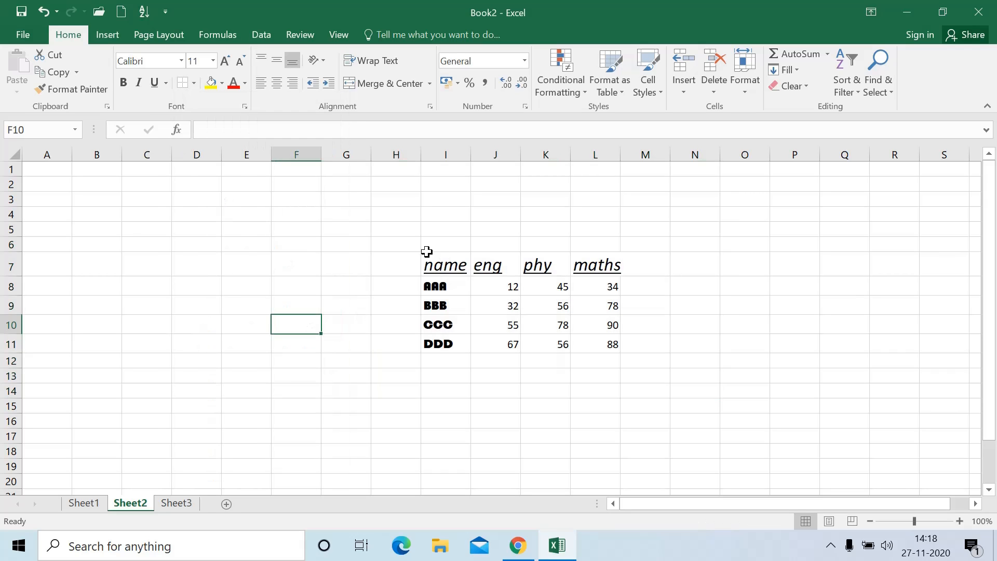
Give the I7:L7 header row (name, eng, phy, maths) a thick outside border
left_click_drag(433, 265, 610, 265)
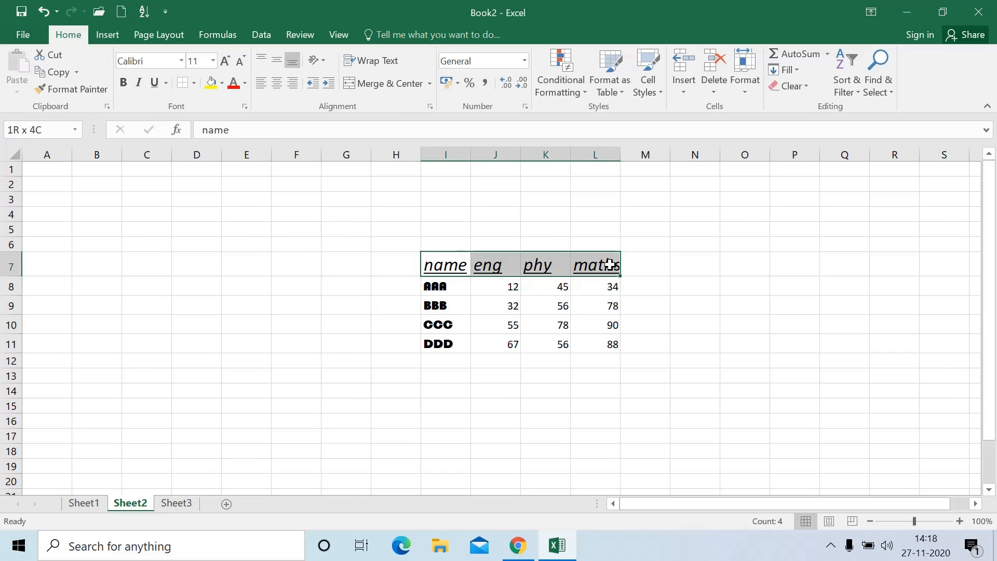
left_click(194, 84)
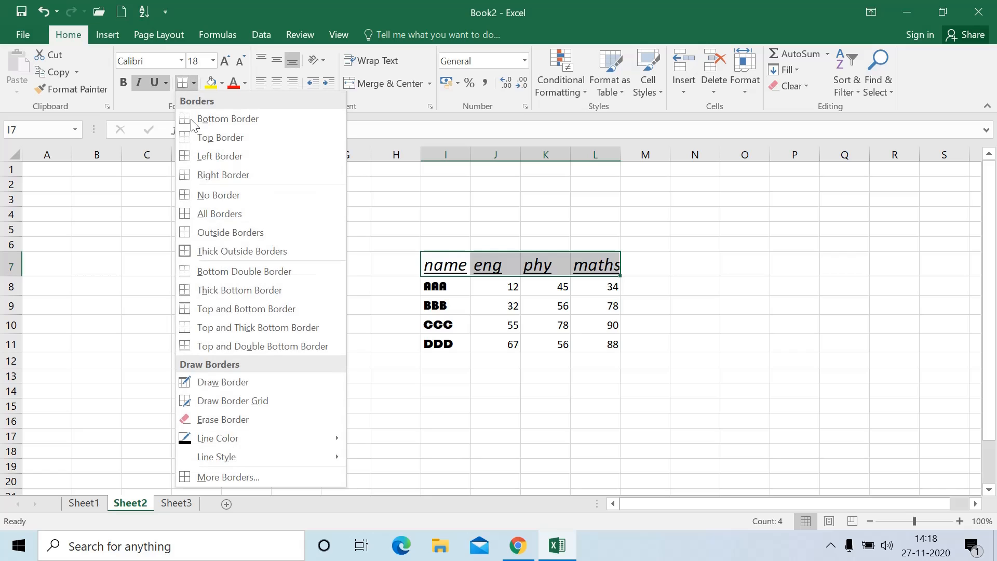
left_click(220, 252)
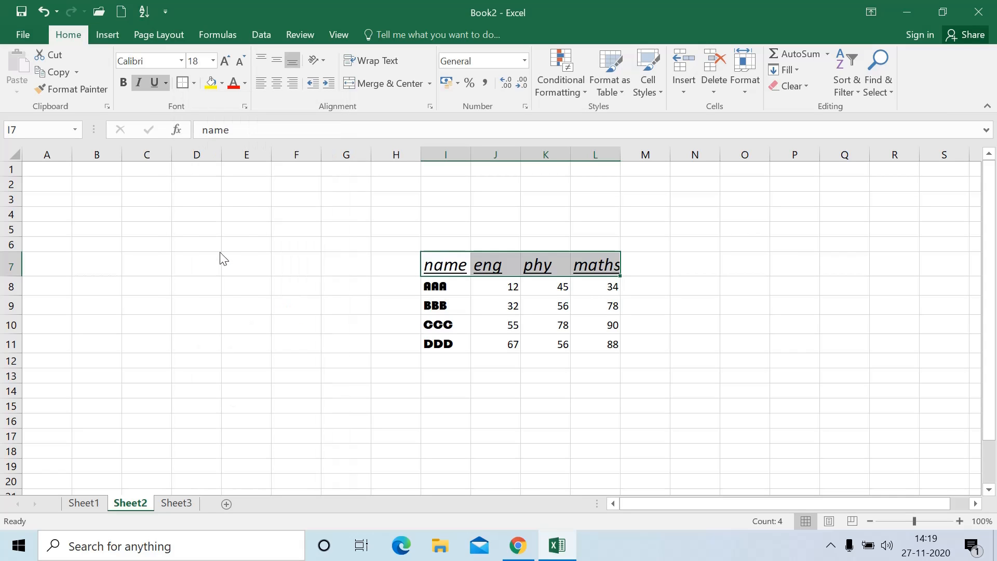
left_click(343, 285)
left_click(449, 262)
left_click_drag(448, 256, 601, 267)
left_click(195, 84)
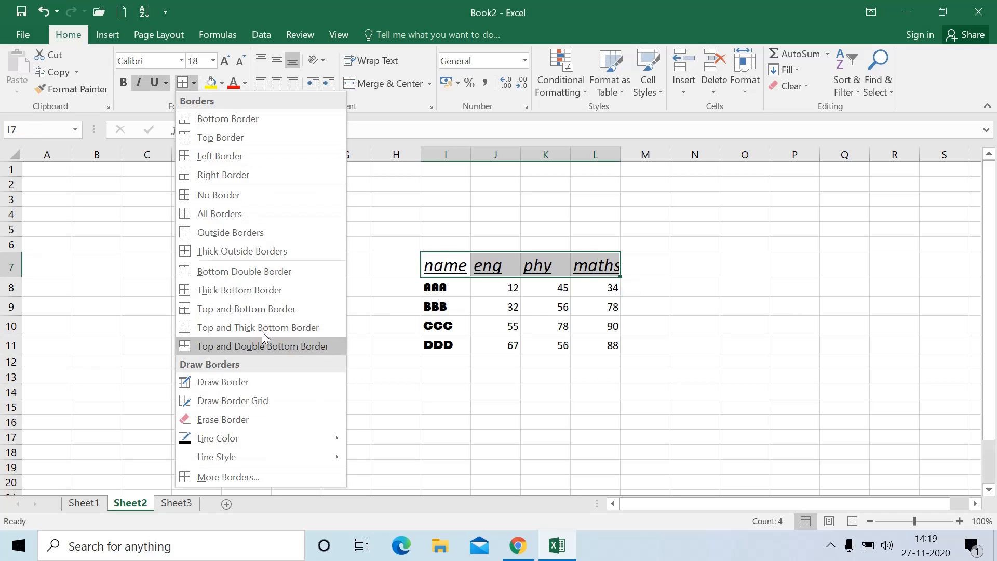
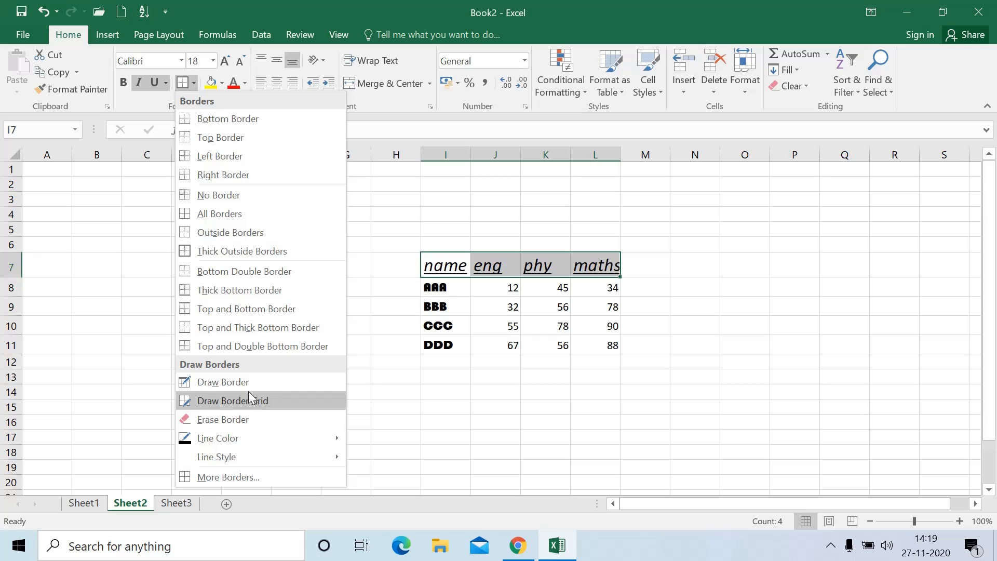
Erase the border above phy, then hand-draw borders above name, around AAA and under K9
left_click(236, 421)
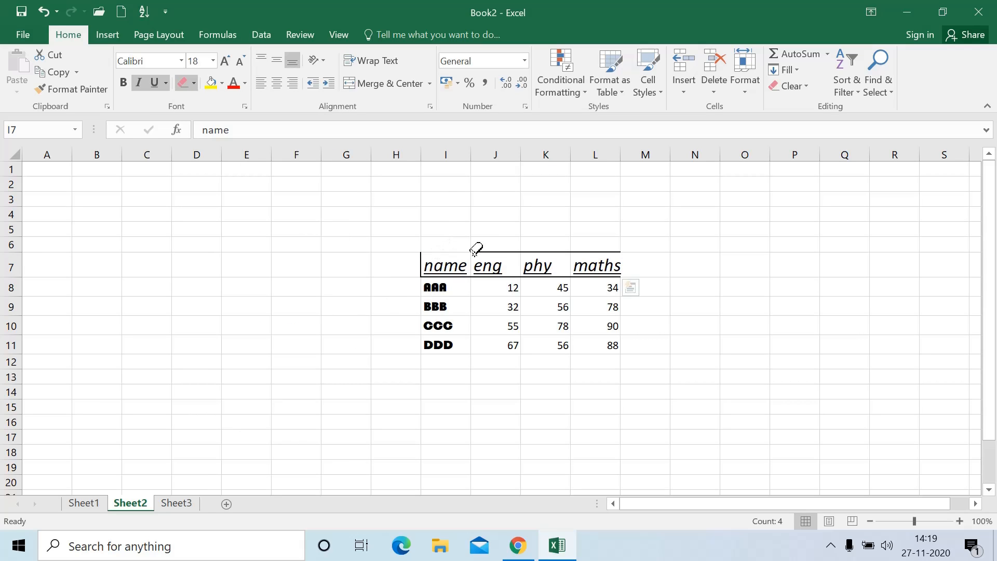
left_click(547, 252)
left_click(194, 83)
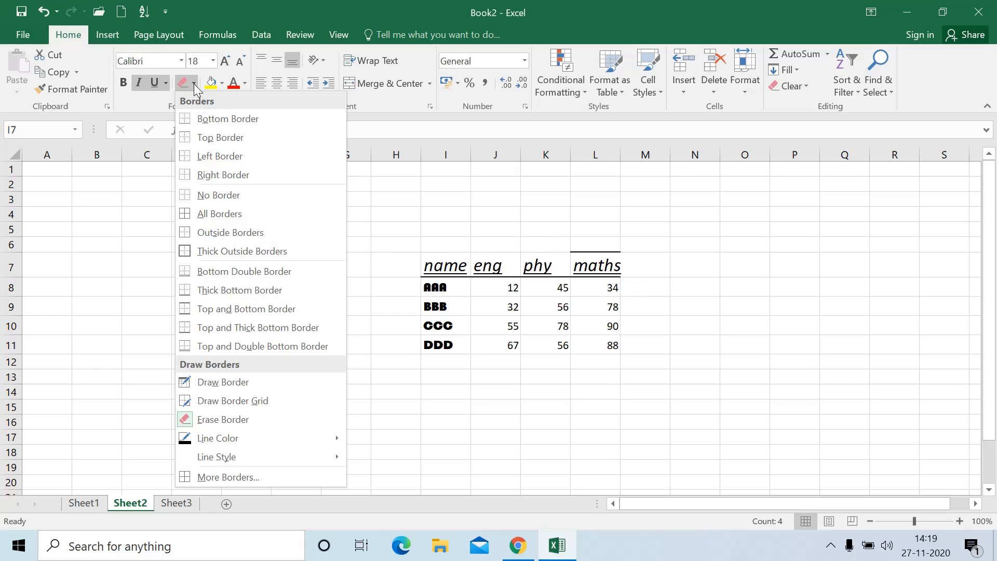
left_click(228, 383)
left_click(443, 252)
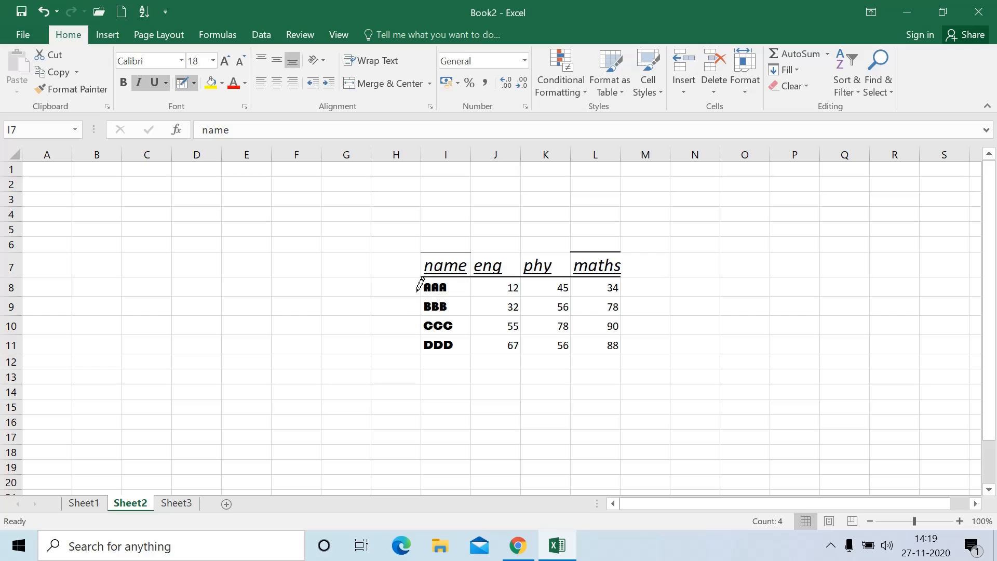
left_click(421, 293)
left_click(445, 297)
left_click(540, 313)
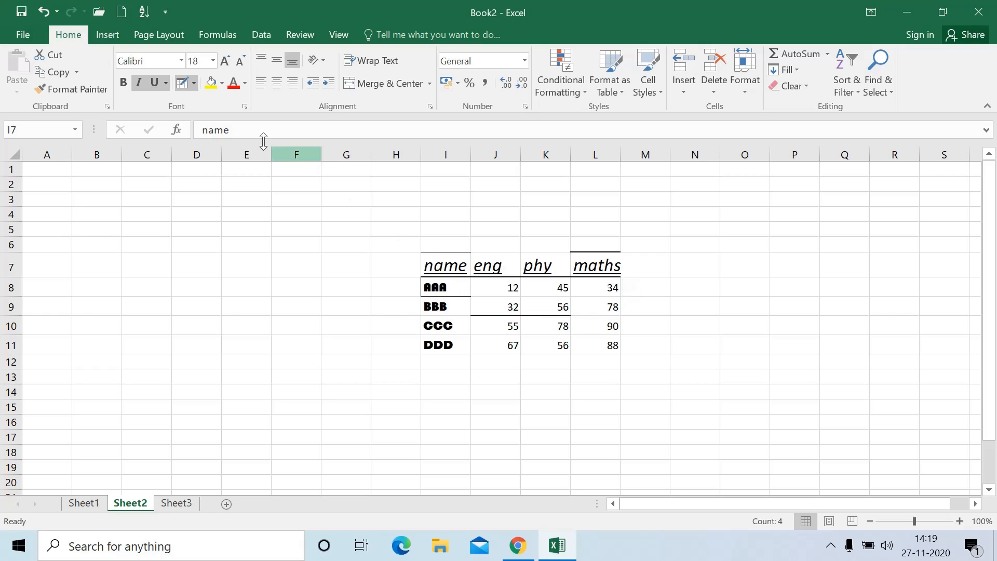
Draw blue double-line borders under J10, J11 and K11
left_click(195, 84)
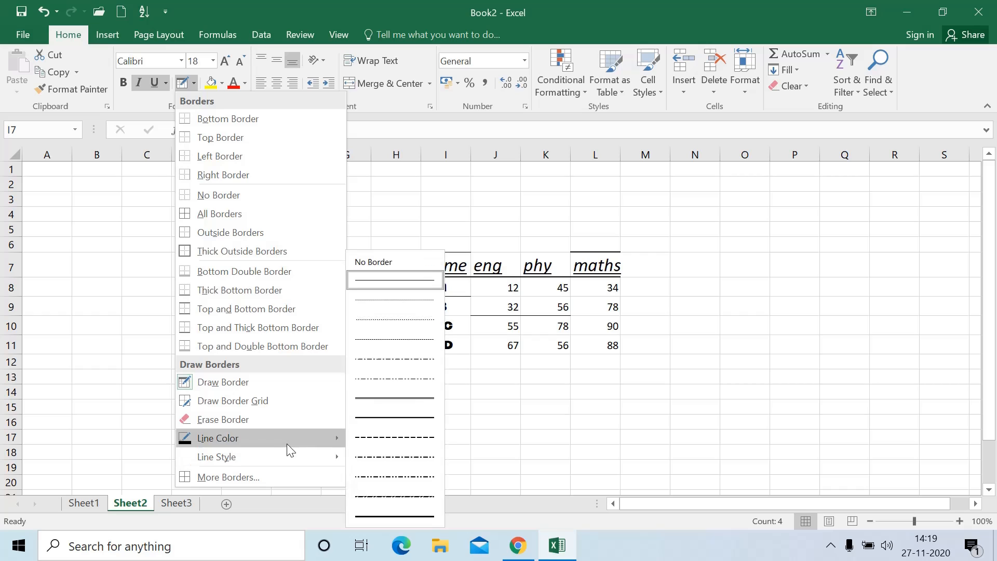
mouse_move(290, 450)
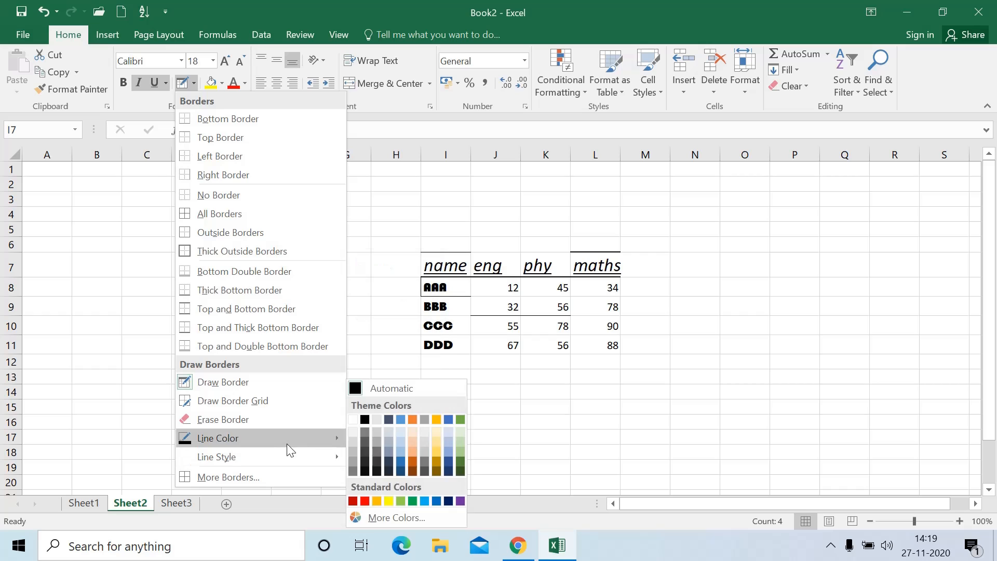
left_click(436, 501)
left_click(194, 83)
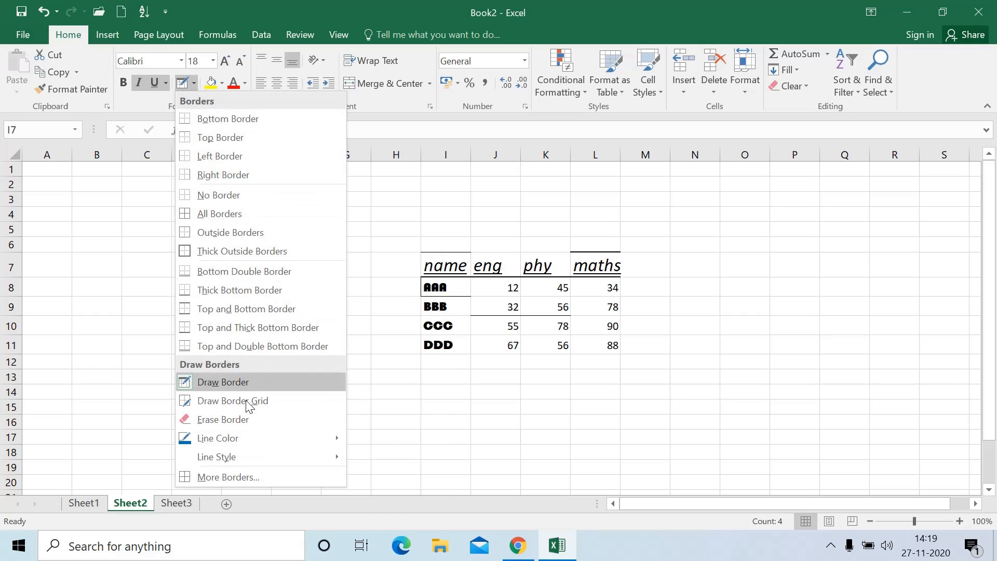
mouse_move(260, 456)
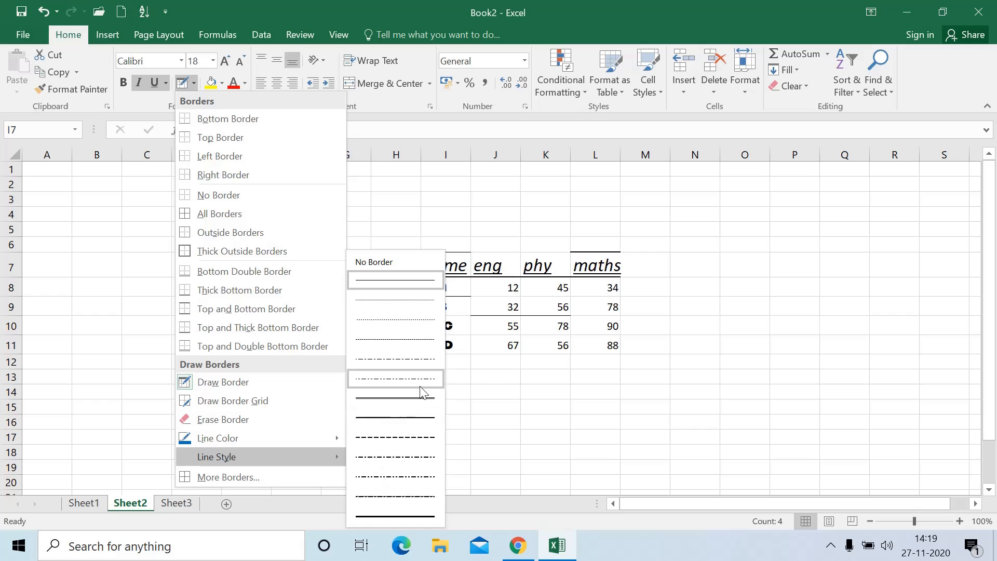
left_click(409, 397)
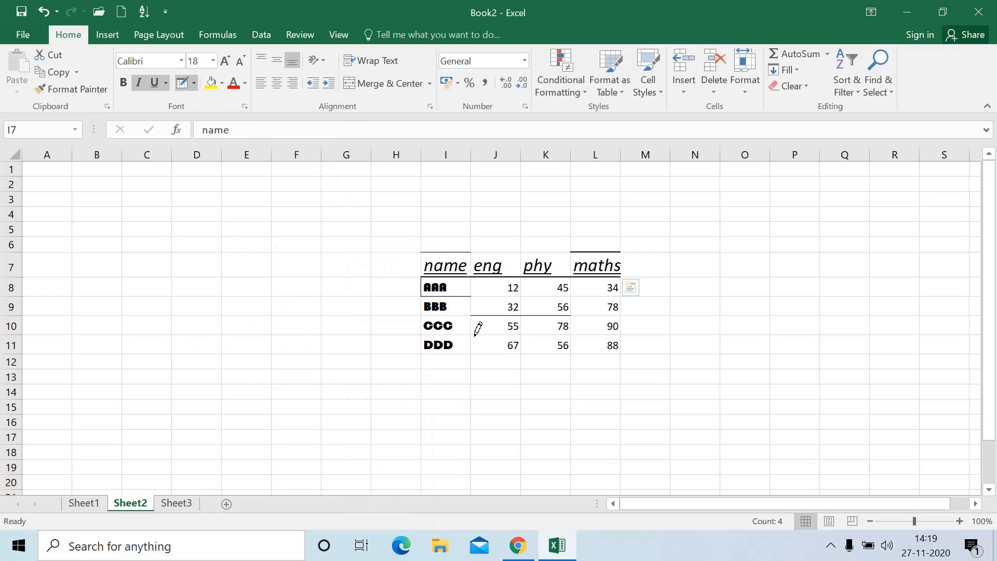
left_click(485, 335)
left_click(496, 356)
left_click(539, 355)
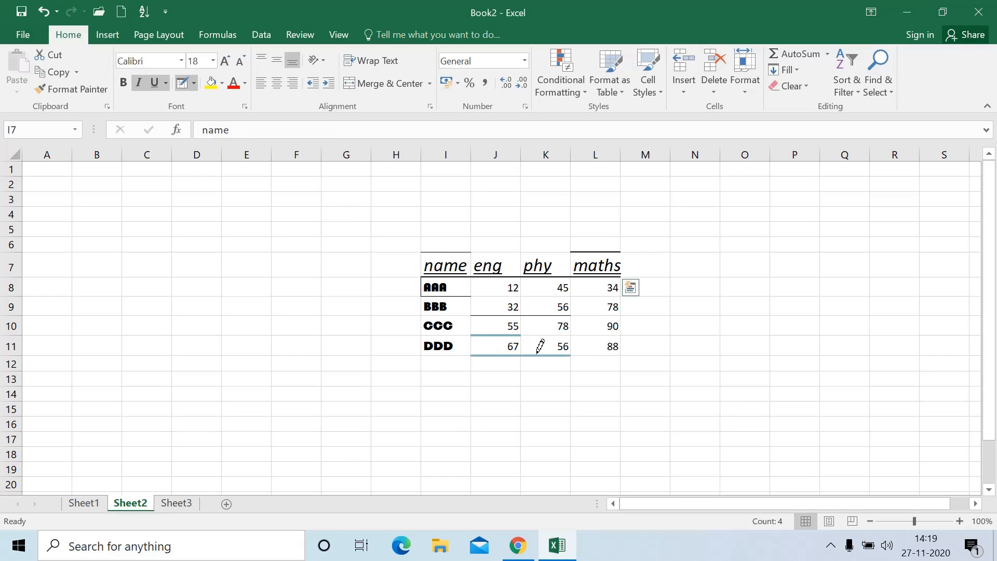
Erase every border from the score table, including column L
left_click(195, 84)
left_click(222, 418)
mouse_move(438, 239)
left_mouse_down()
mouse_move(575, 318)
mouse_move(596, 342)
left_mouse_up()
left_click_drag(571, 216, 589, 310)
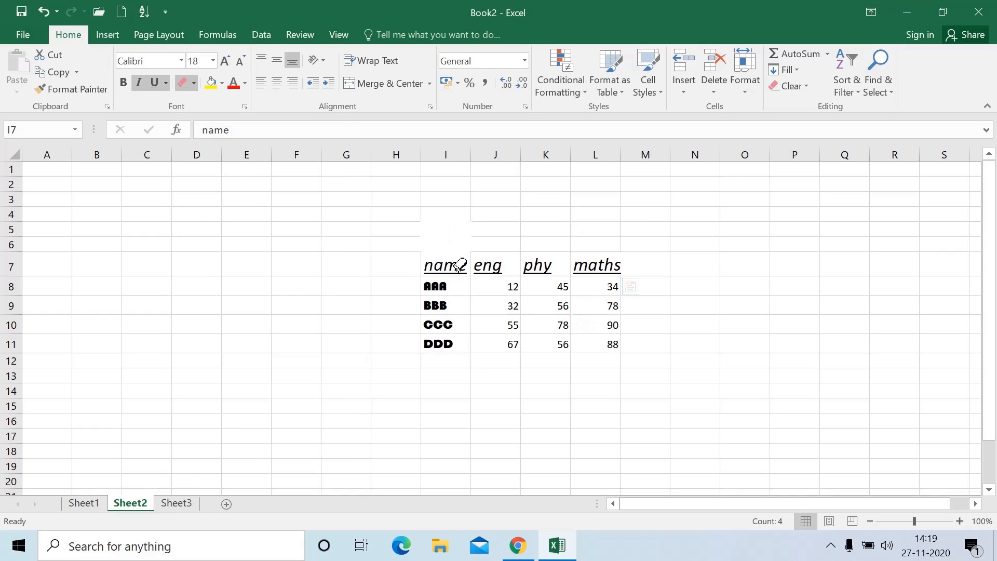
left_click(188, 84)
Remove underline and italic from the I7:L7 headers, then go to Sheet1
left_click(494, 325)
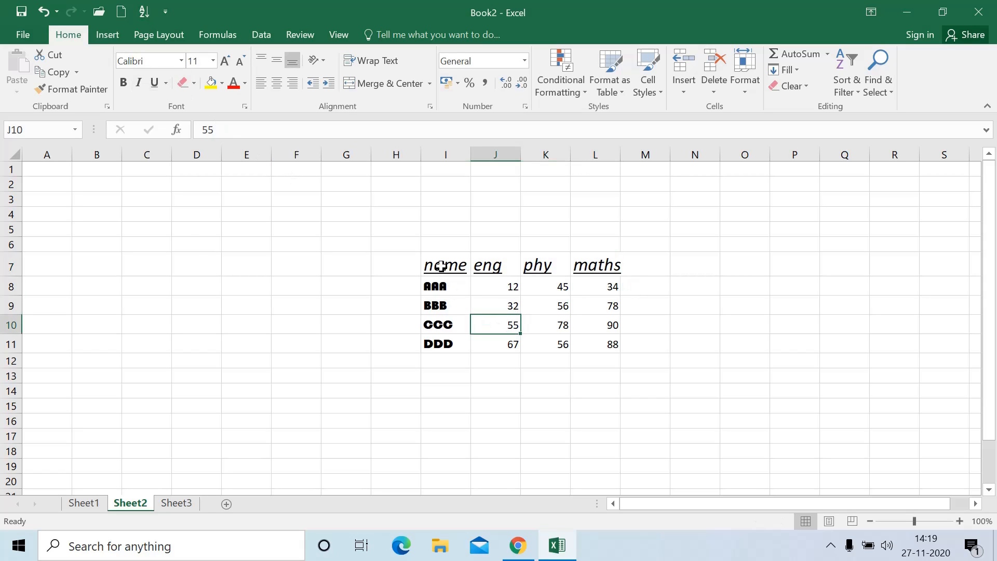
left_click_drag(439, 263, 601, 268)
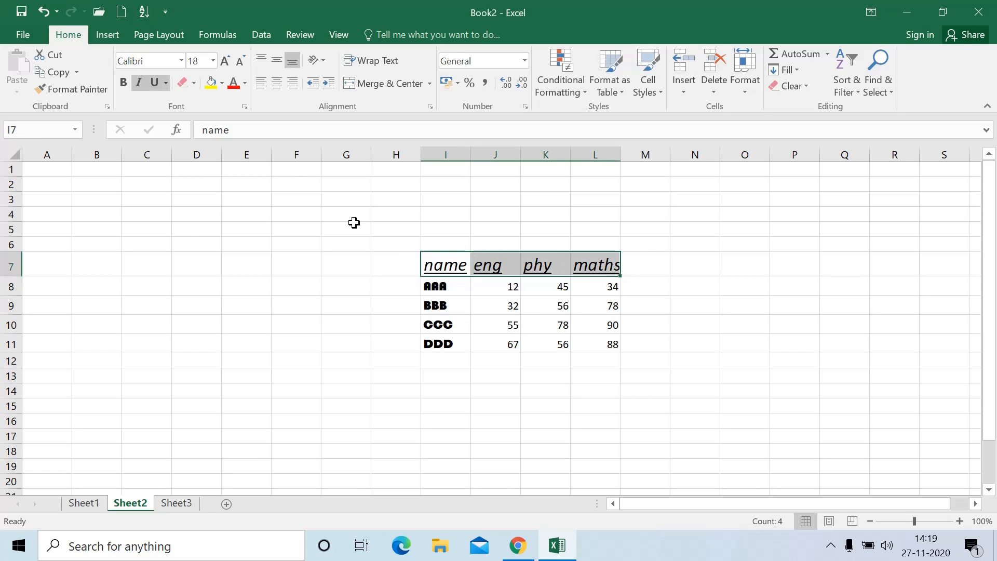
left_click(154, 84)
left_click(139, 83)
left_click(296, 325)
left_click(410, 303)
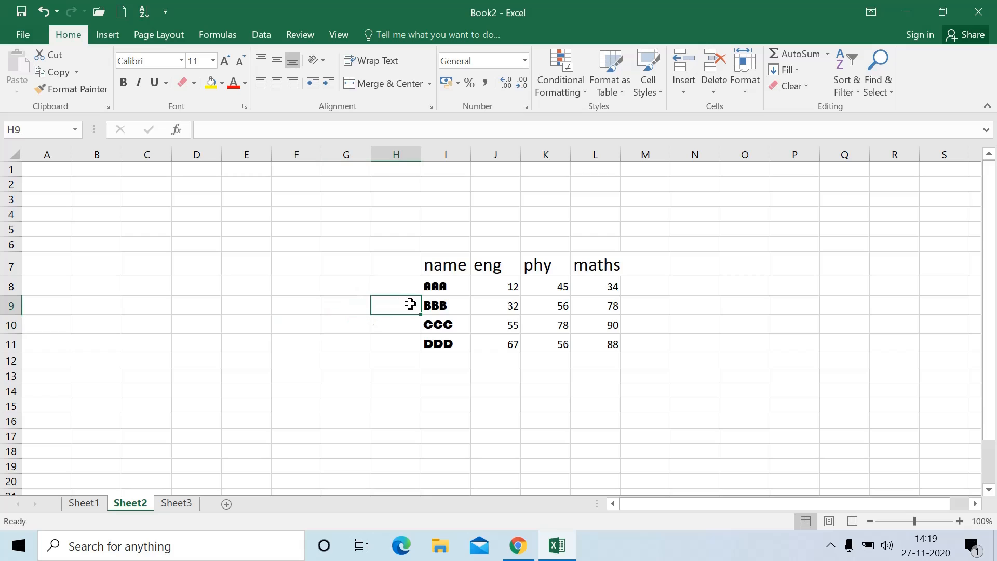
left_click(96, 503)
Fill the Saturday cell I8 and the Sunday cells I16 and I9 yellow
left_click(327, 333)
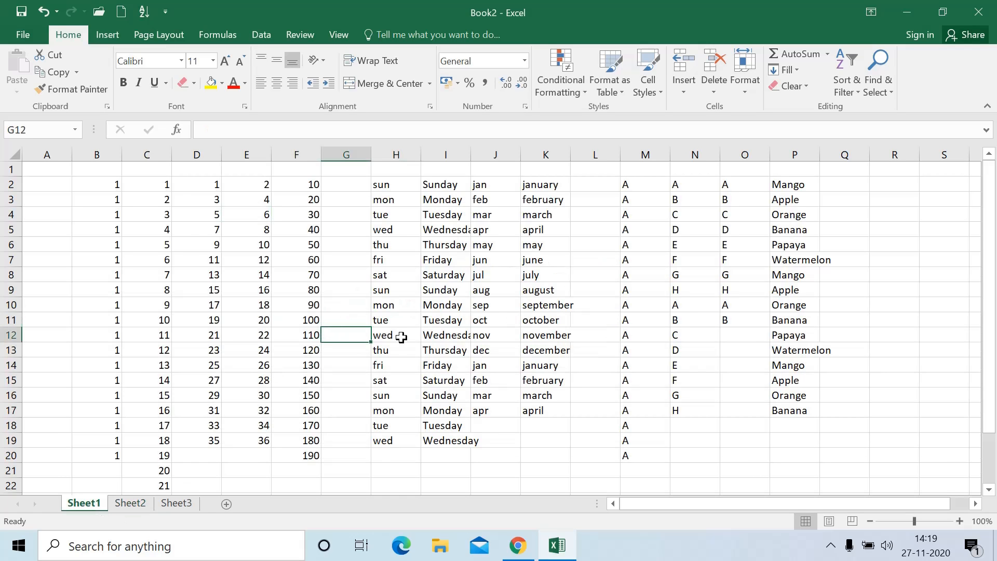
left_click(428, 275)
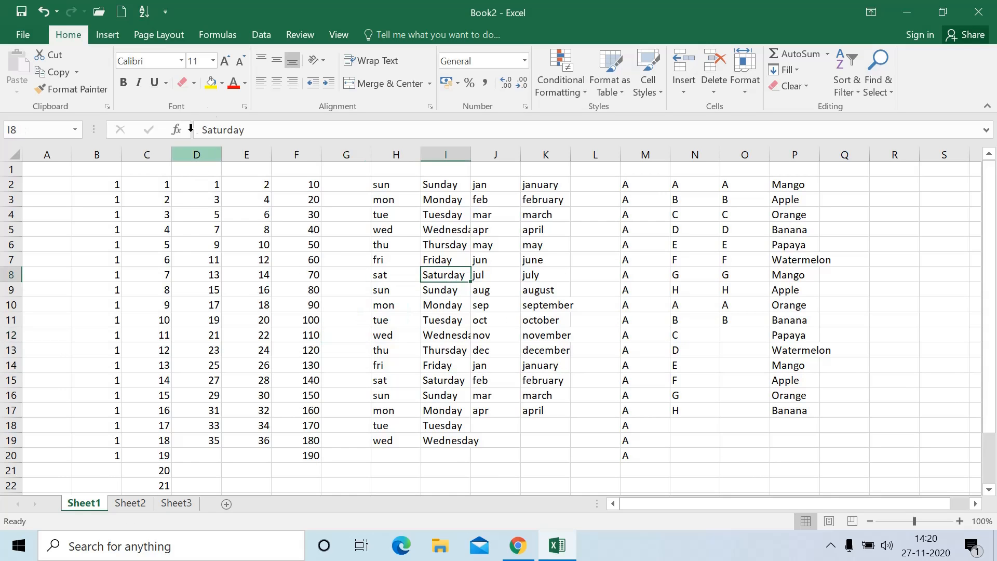
left_click(211, 84)
left_click(248, 287)
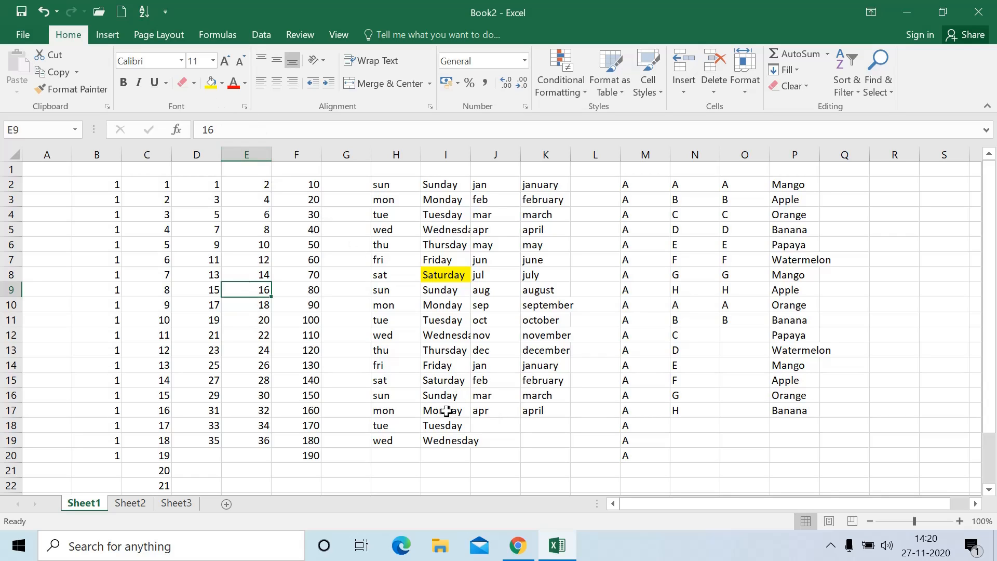
left_click(436, 397)
left_click(211, 84)
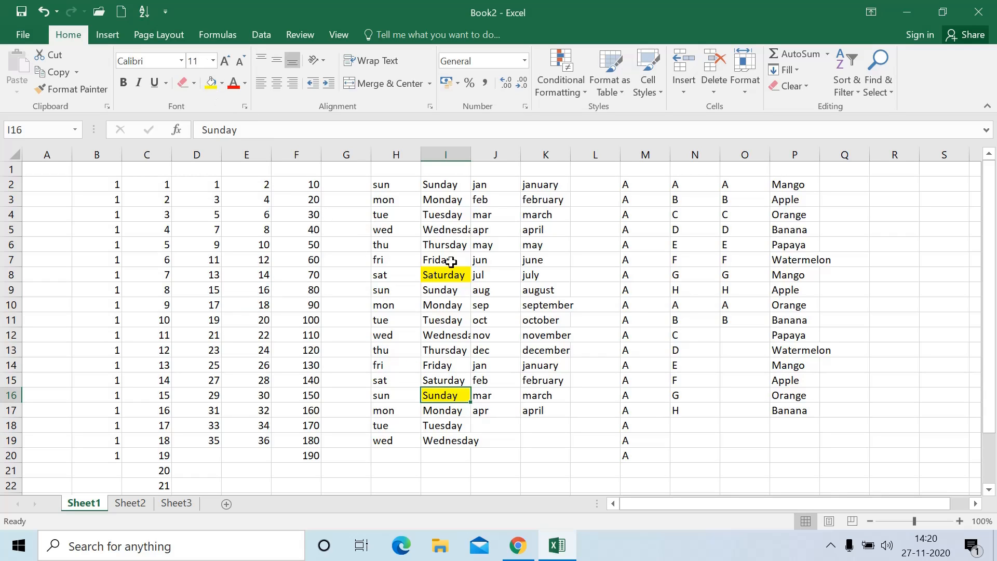
left_click(448, 290)
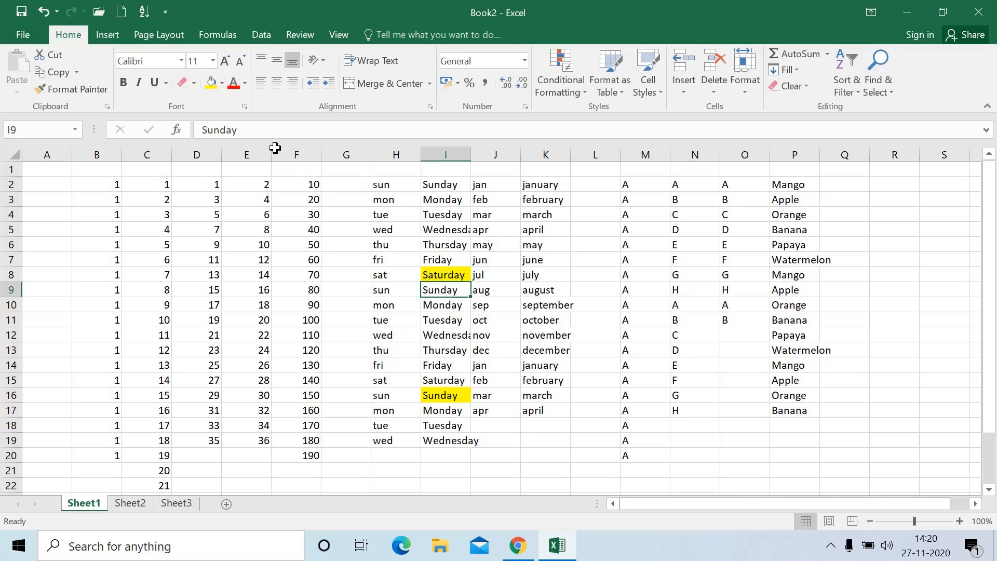
left_click(212, 84)
Clear the fill from I8 and give the november cell K12 a dark green fill
left_click(463, 275)
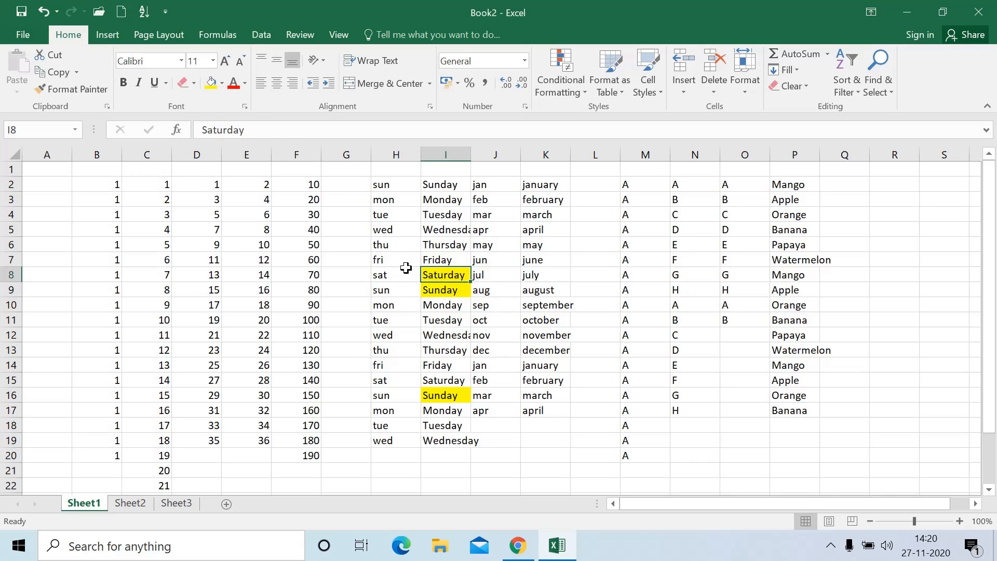
left_click(222, 84)
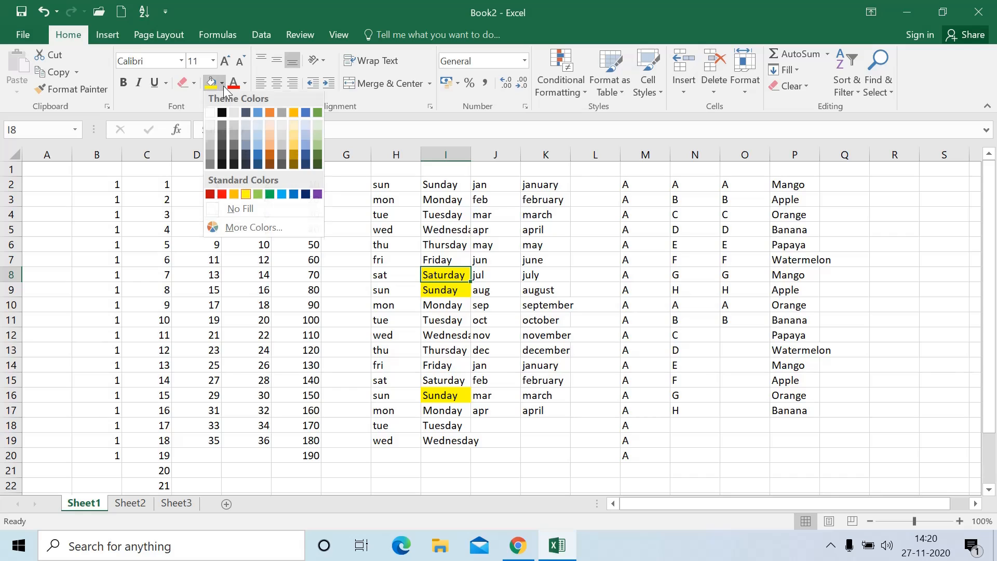
left_click(253, 209)
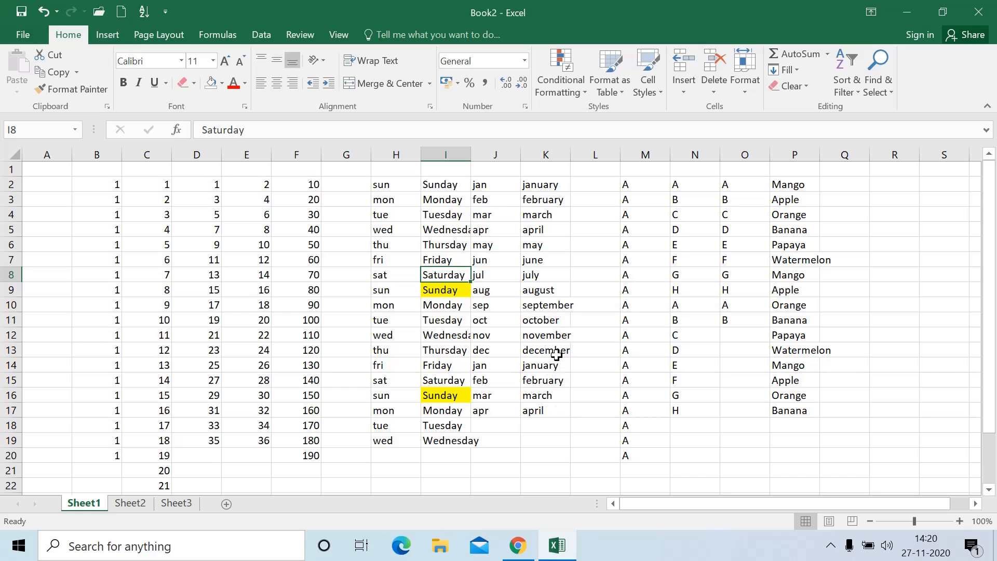
left_click(557, 338)
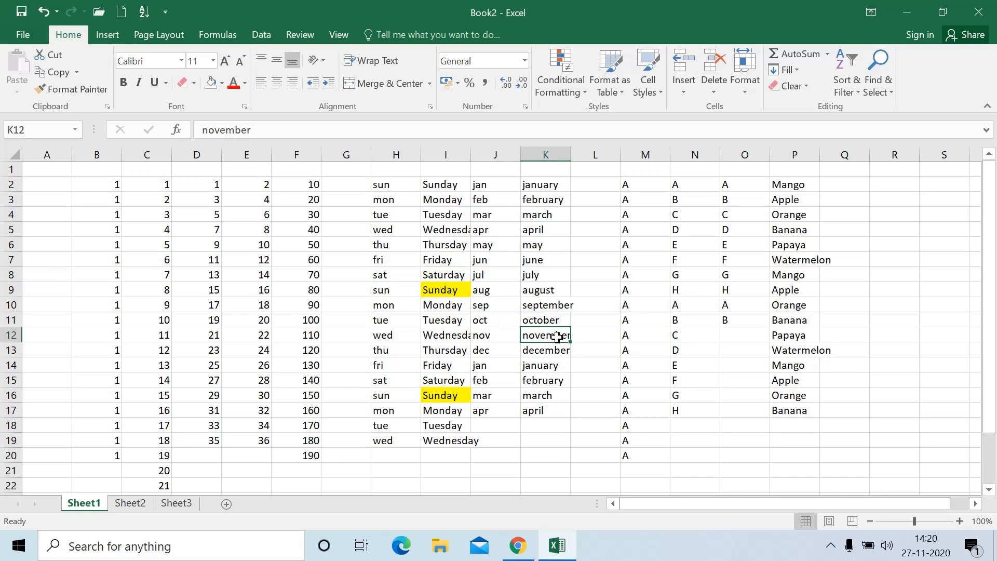
left_click(222, 83)
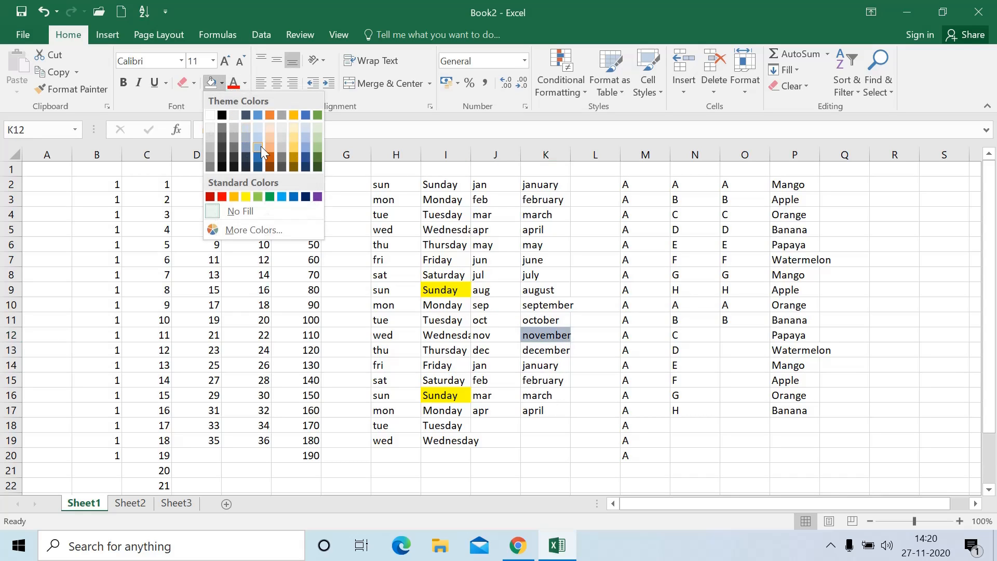
left_click(318, 155)
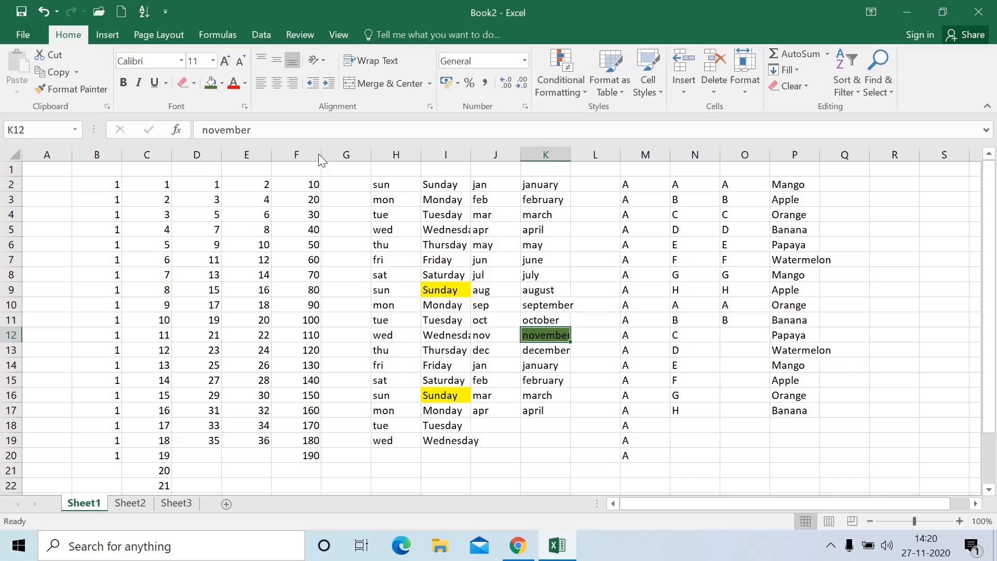
Set the day cells I8:I10 to No Fill
left_click(578, 318)
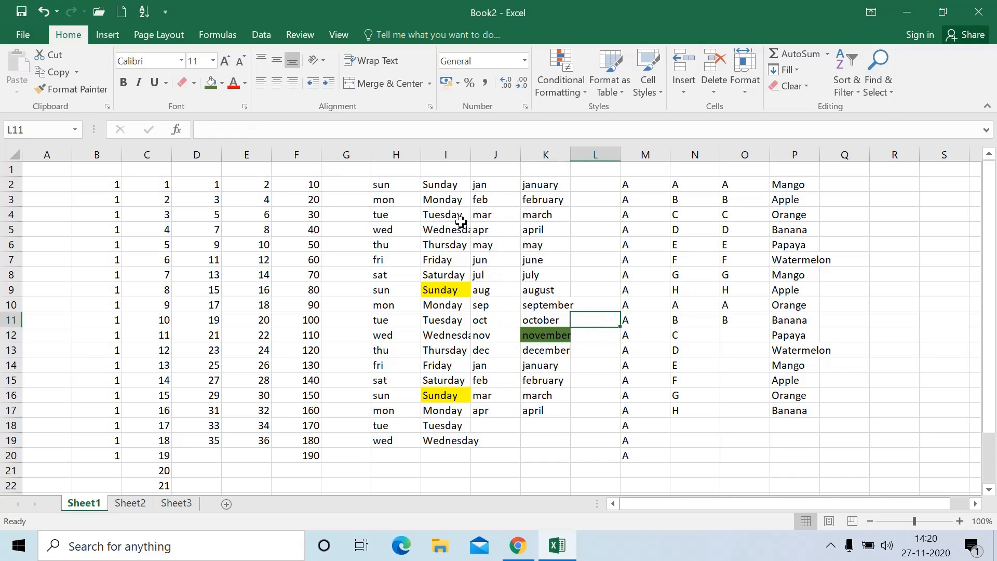
left_click_drag(461, 222, 524, 241)
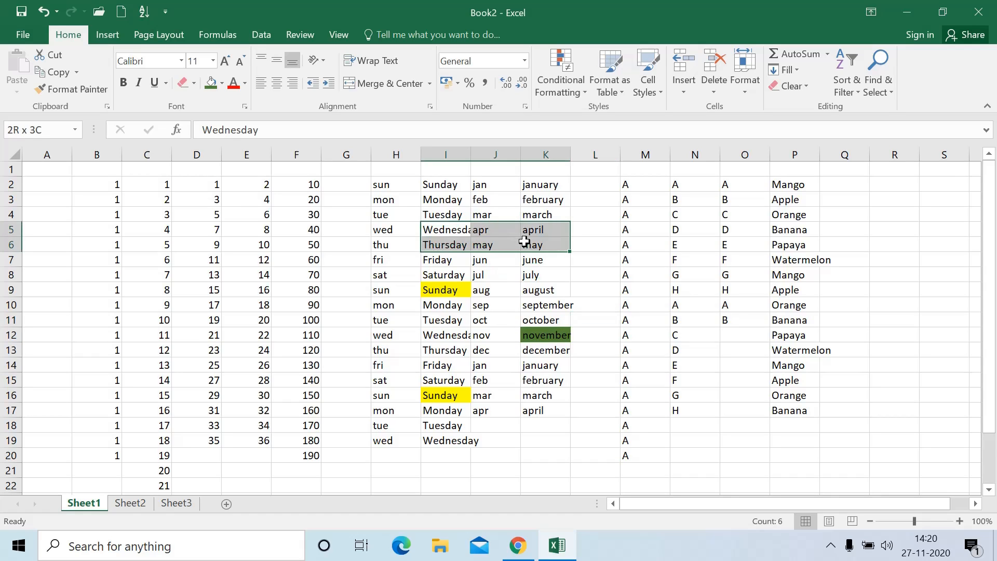
left_click(481, 272)
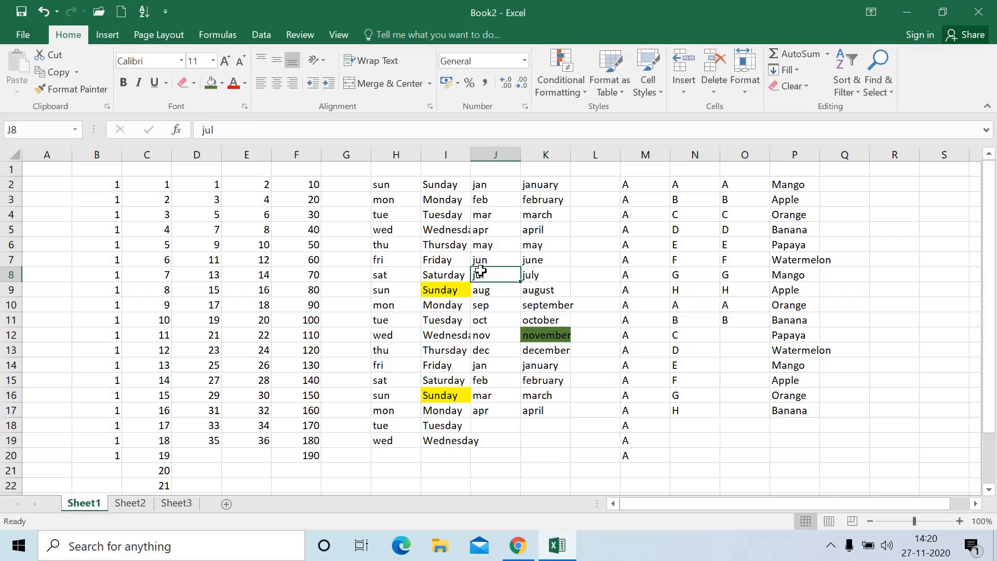
left_click(222, 83)
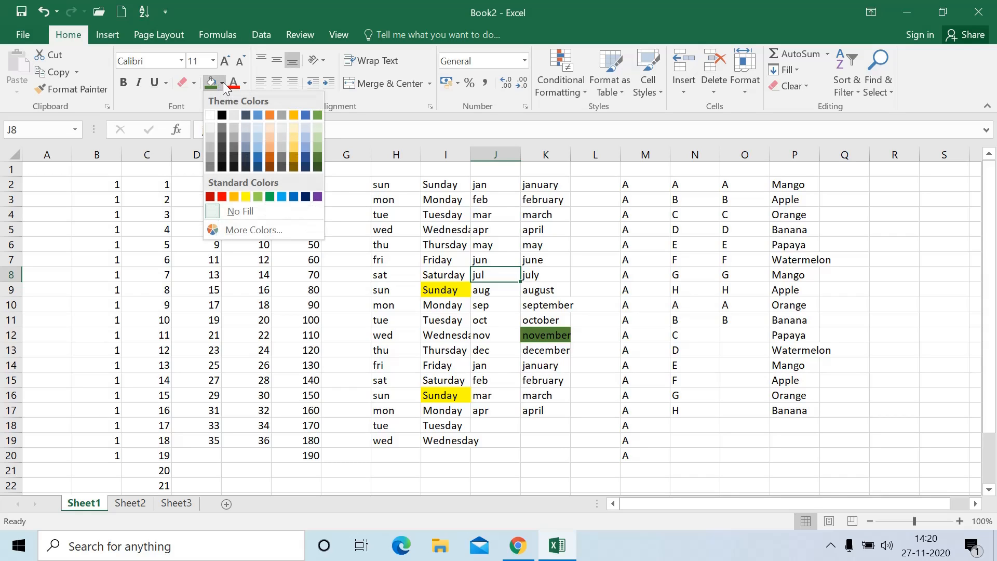
left_click(342, 223)
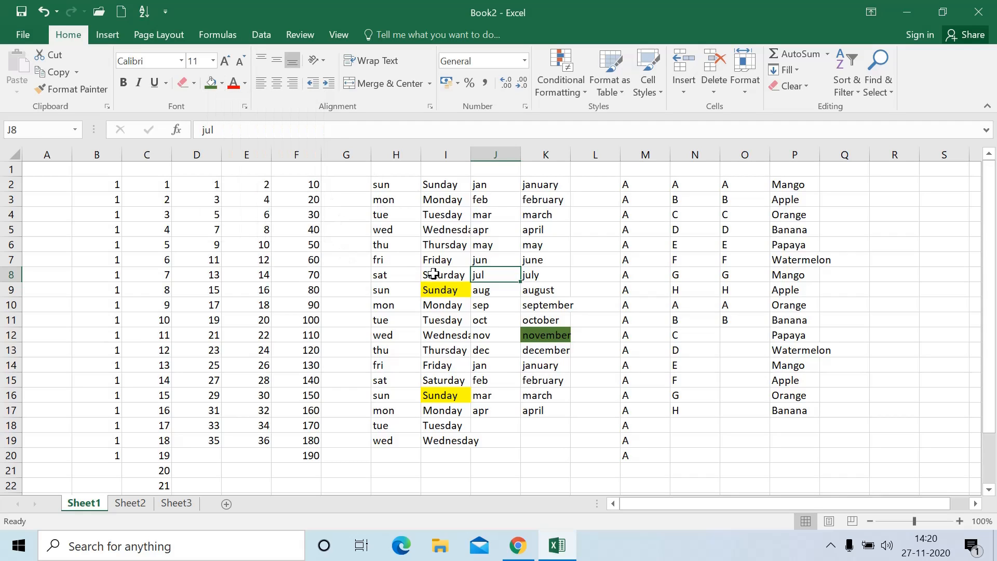
left_click_drag(441, 274, 457, 307)
left_click(211, 83)
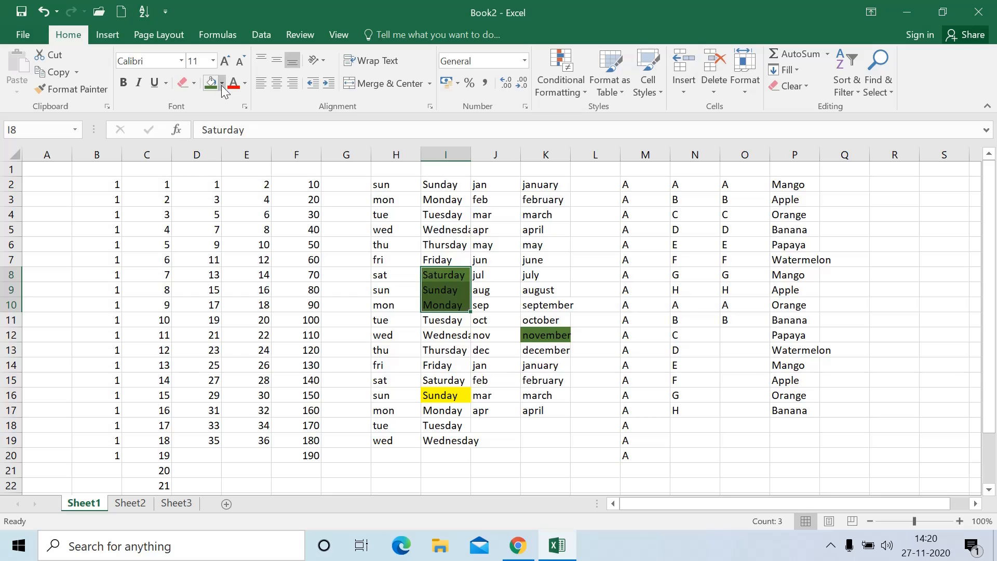
left_click(222, 83)
left_click(243, 211)
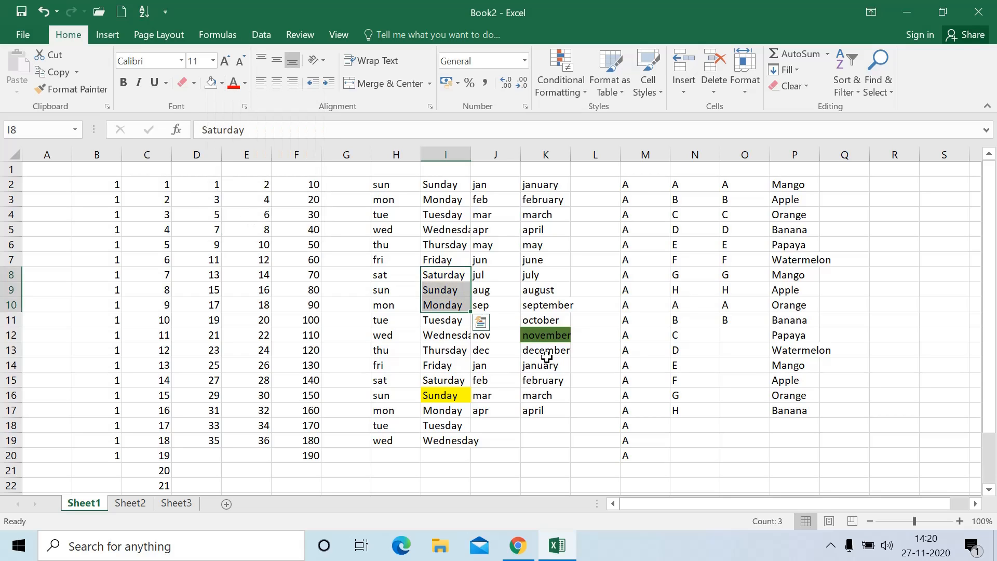
Remove the yellow fill from the Sunday cell I16
left_click(540, 324)
left_click(545, 337)
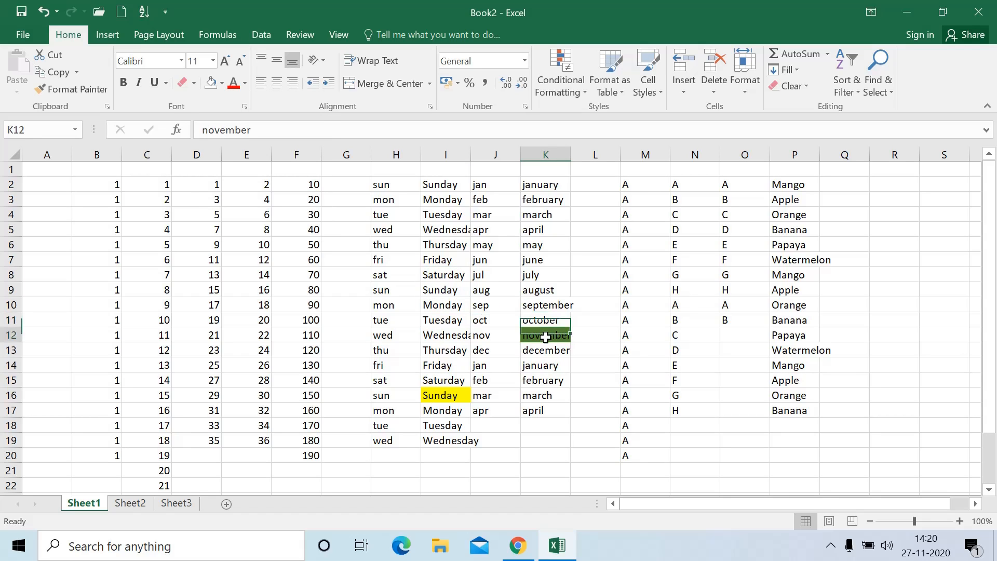
left_click(463, 393)
left_click(222, 83)
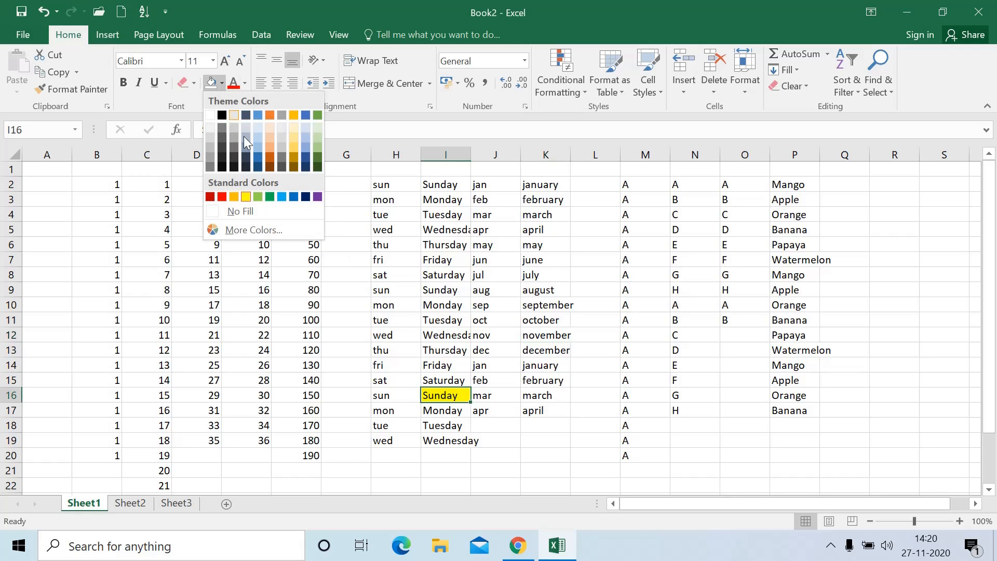
left_click(254, 213)
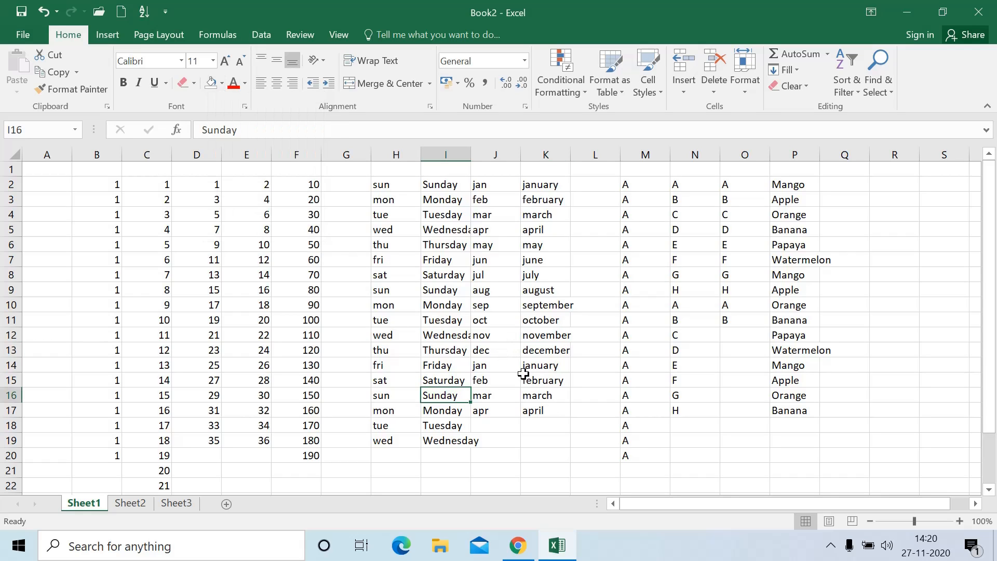
left_click(311, 332)
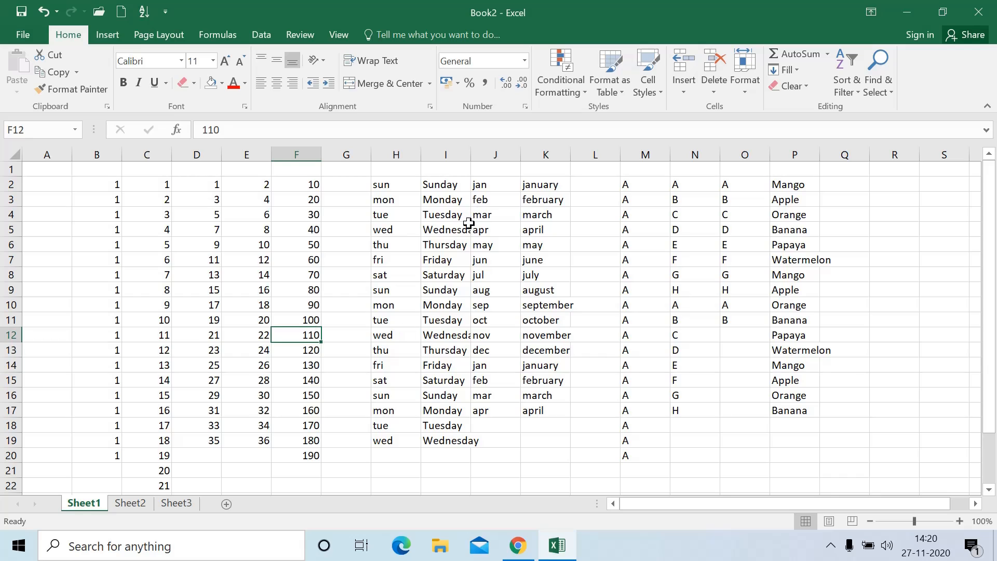
On Sheet2, colour the names AAA and BBB purple, replacing an initial red
left_click(133, 503)
left_click(460, 294)
left_click_drag(460, 294, 457, 306)
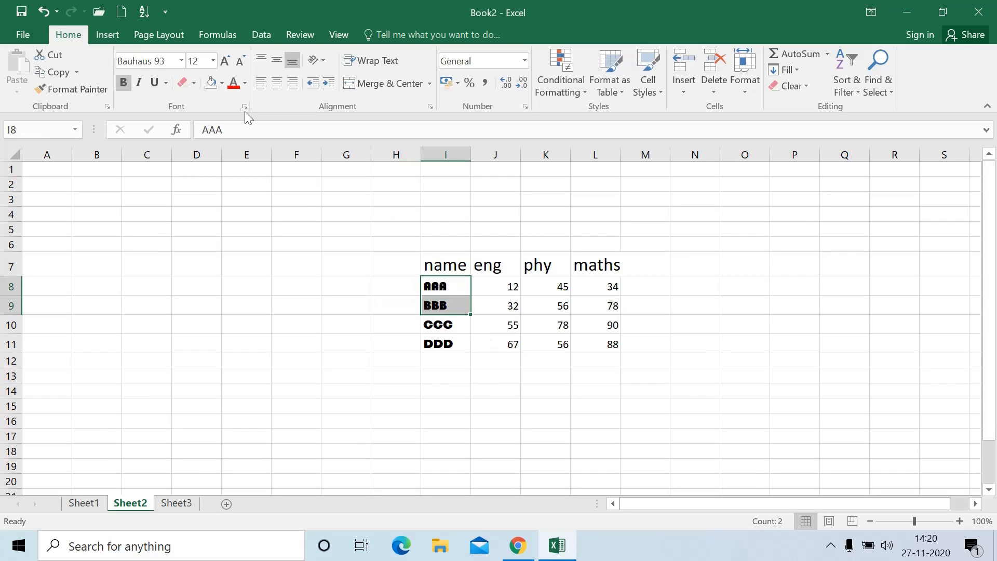
left_click(246, 82)
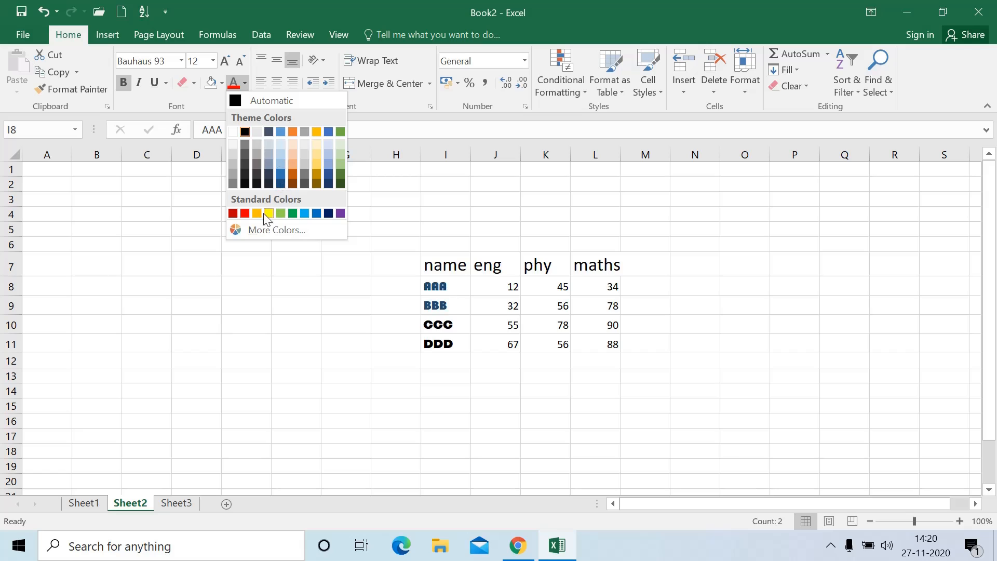
left_click(247, 215)
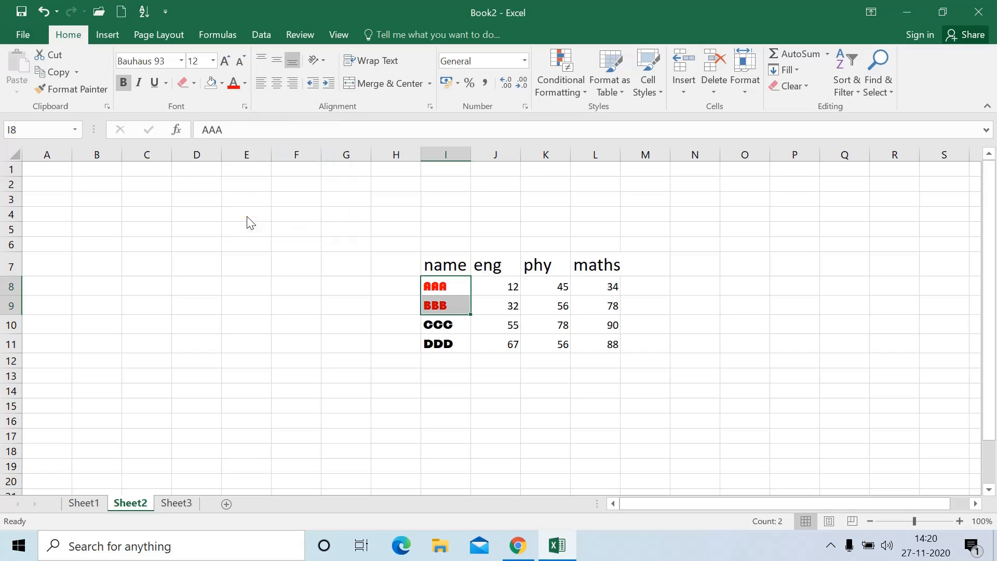
left_click(244, 84)
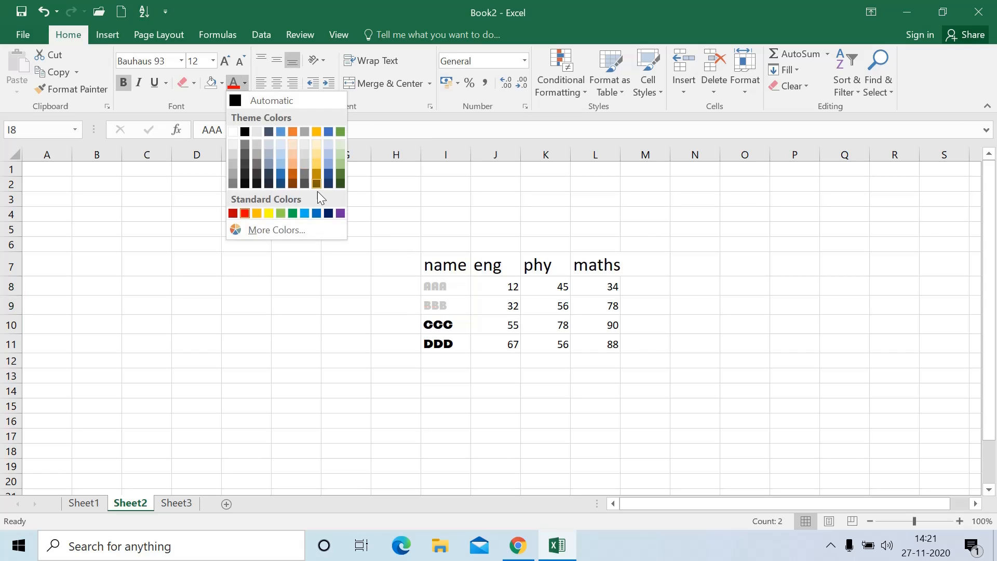
left_click(340, 213)
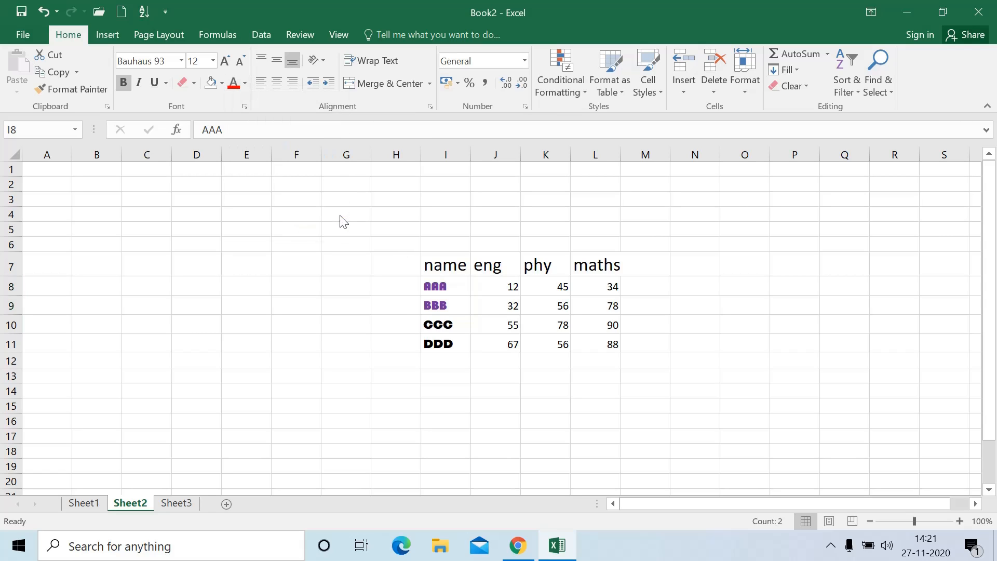
Select the eng score 32 and compare the name cells on Sheet2 and Sheet3
left_click(510, 300)
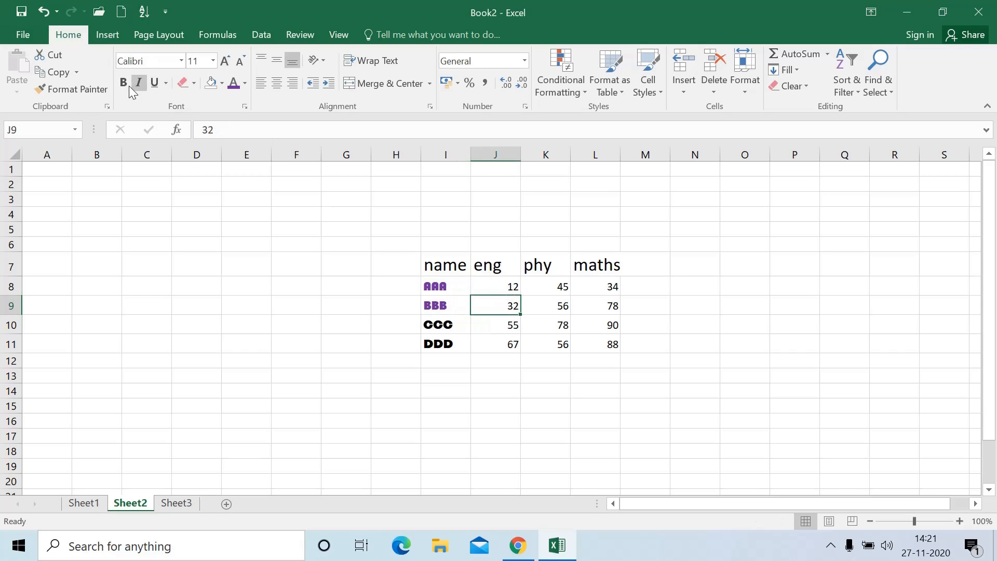
left_click(348, 321)
left_click_drag(434, 281, 442, 302)
left_click(176, 503)
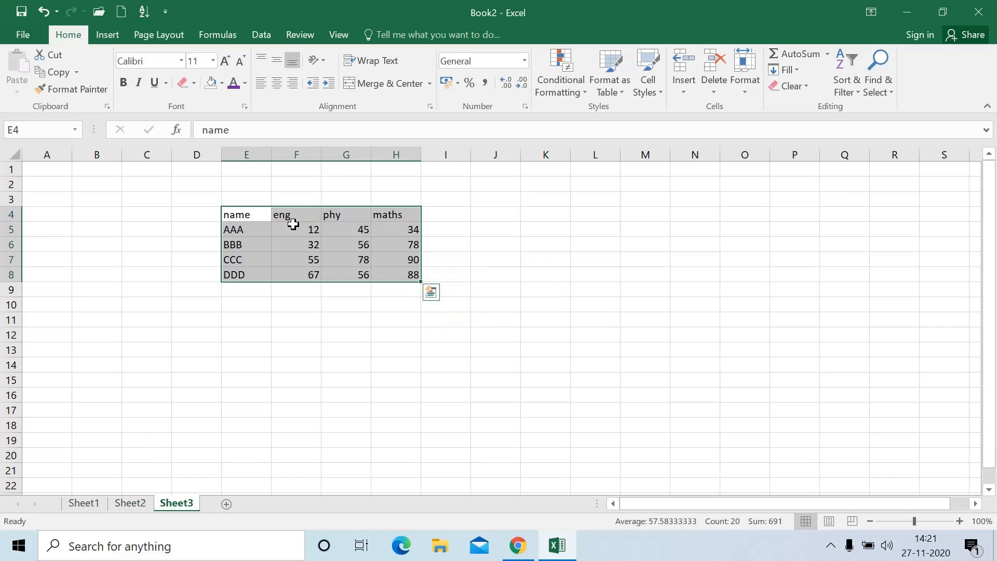
left_click_drag(244, 229, 256, 245)
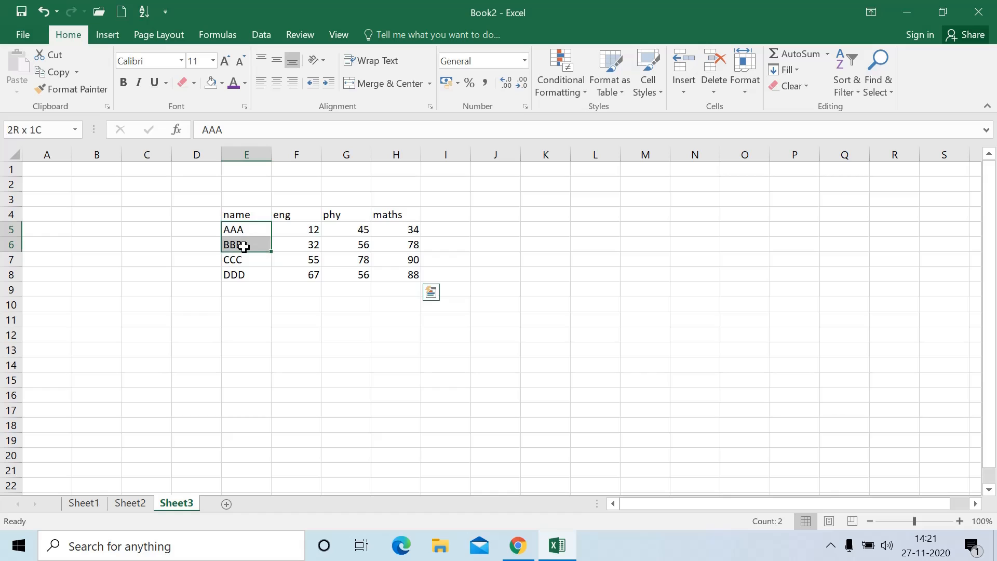
left_click(141, 505)
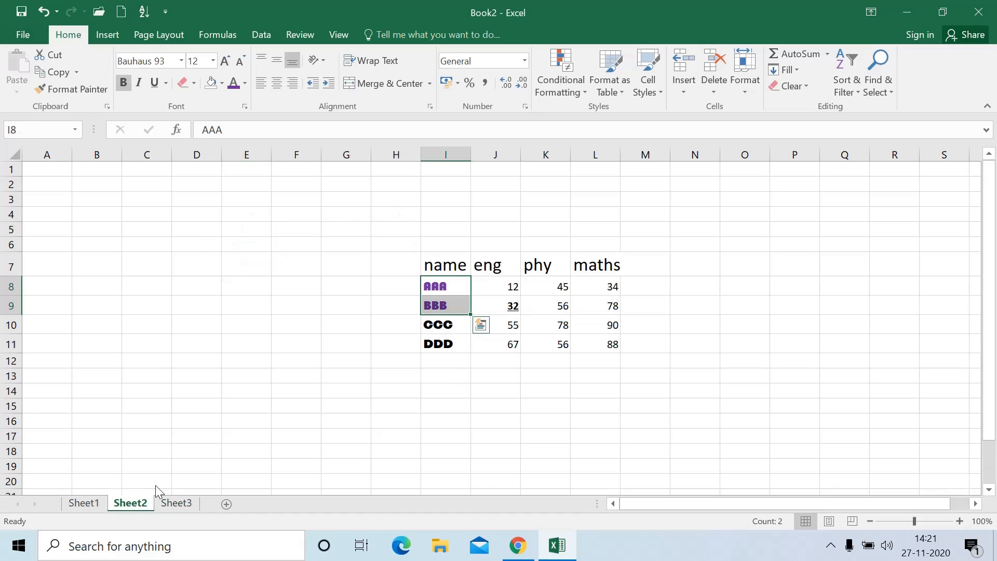
left_click(420, 322)
left_click_drag(442, 289, 445, 307)
left_click(183, 505)
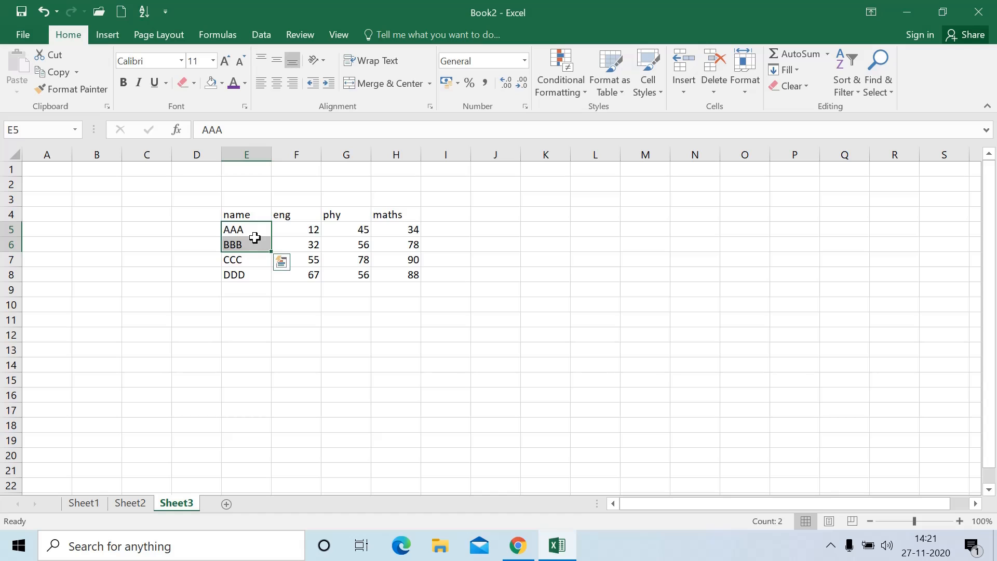
left_click(132, 505)
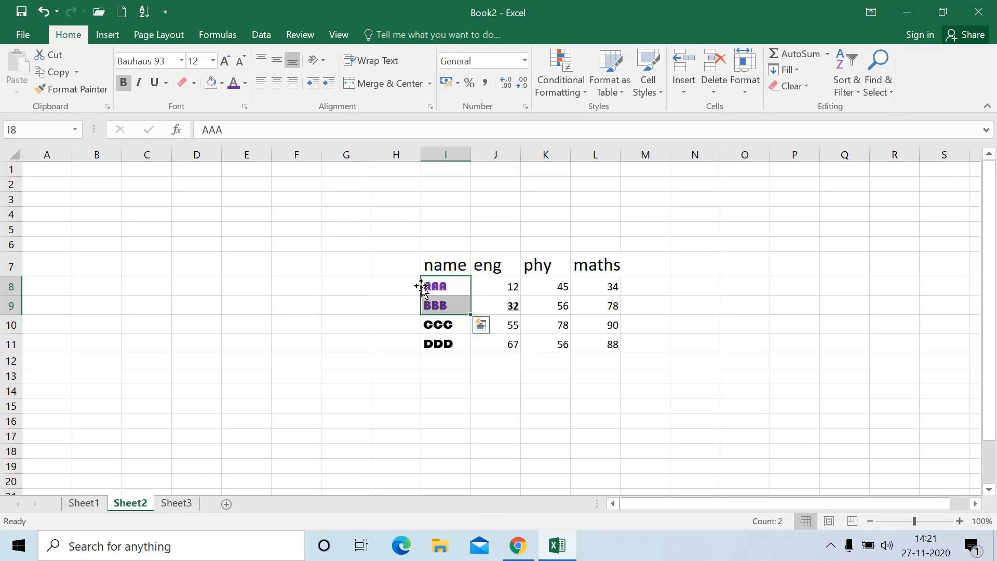
Format-paint Sheet2's purple Bauhaus AAA and BBB style onto Sheet3's E5:E6 names
left_click(217, 299)
left_click_drag(451, 288, 450, 304)
left_click(77, 91)
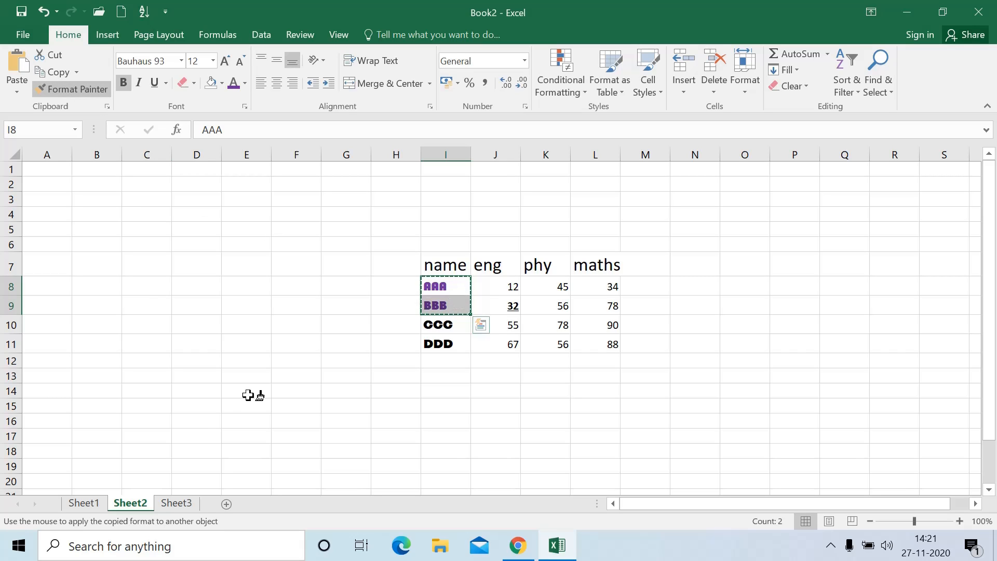
left_click(172, 504)
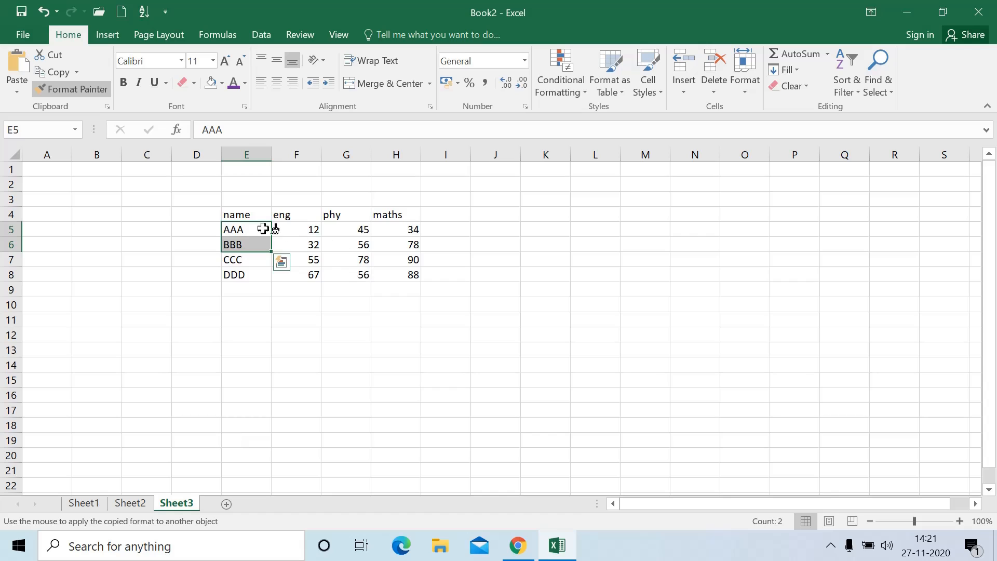
left_click_drag(261, 230, 249, 244)
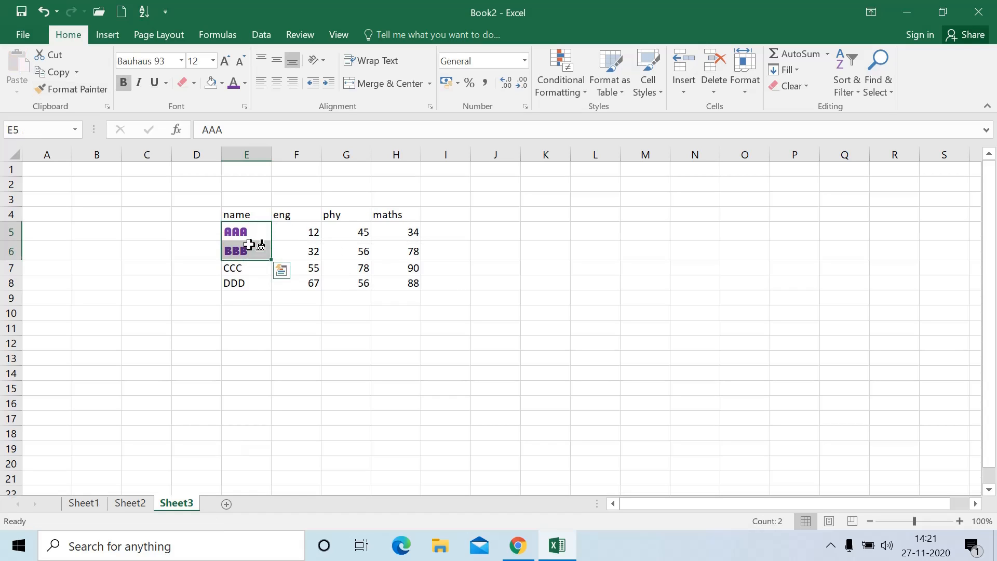
left_click(239, 327)
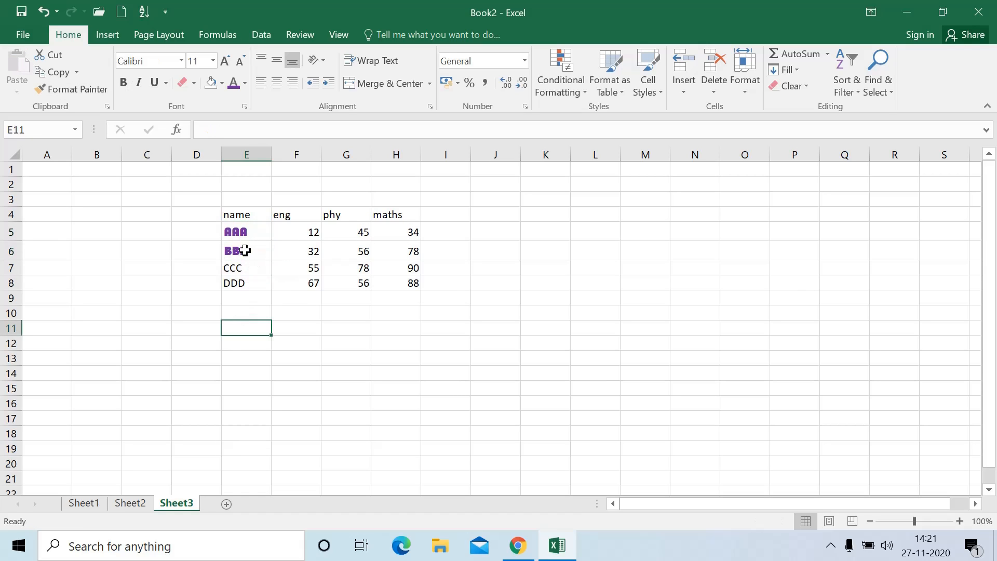
left_click(131, 503)
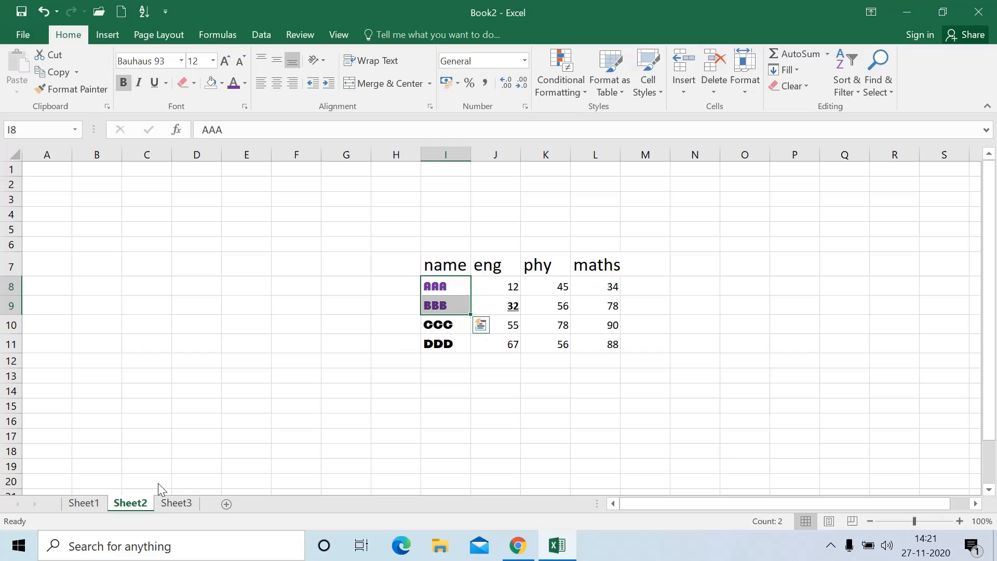
left_click(448, 330)
left_click(449, 350)
Paint the CCC/DDD bold Bauhaus format onto the maths column L7:L11
left_click_drag(445, 323, 446, 342)
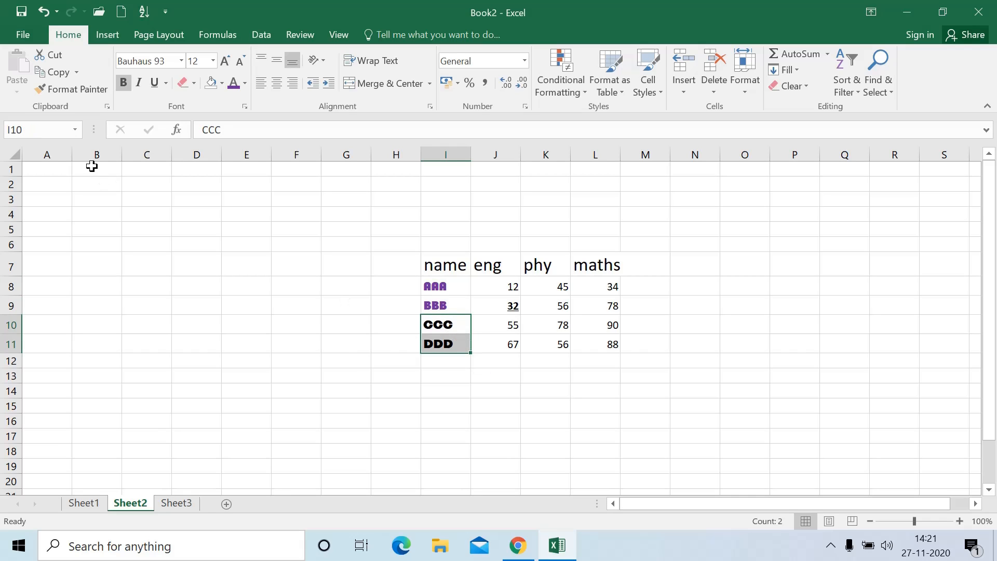
left_click(71, 87)
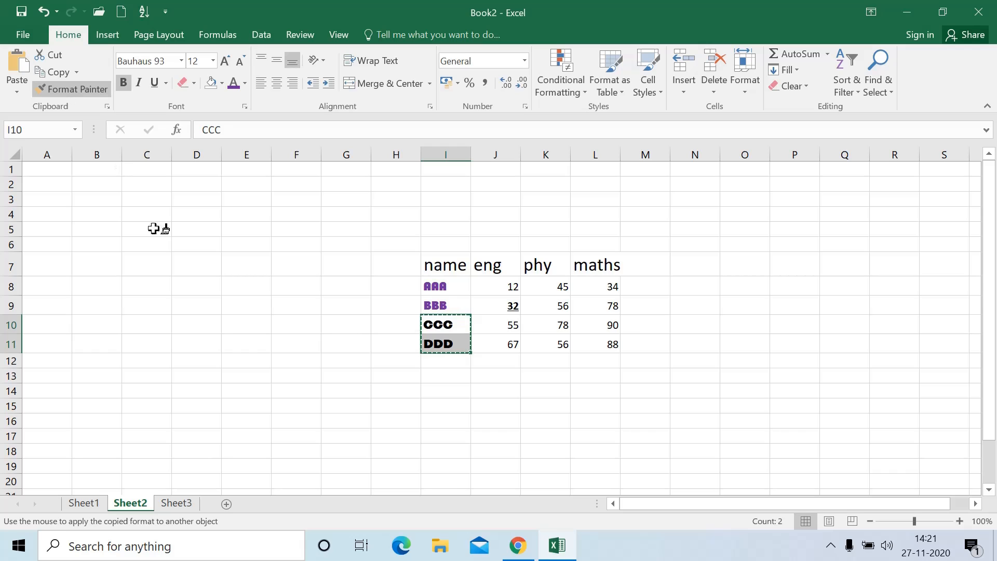
left_click(596, 274)
left_click_drag(596, 278, 597, 345)
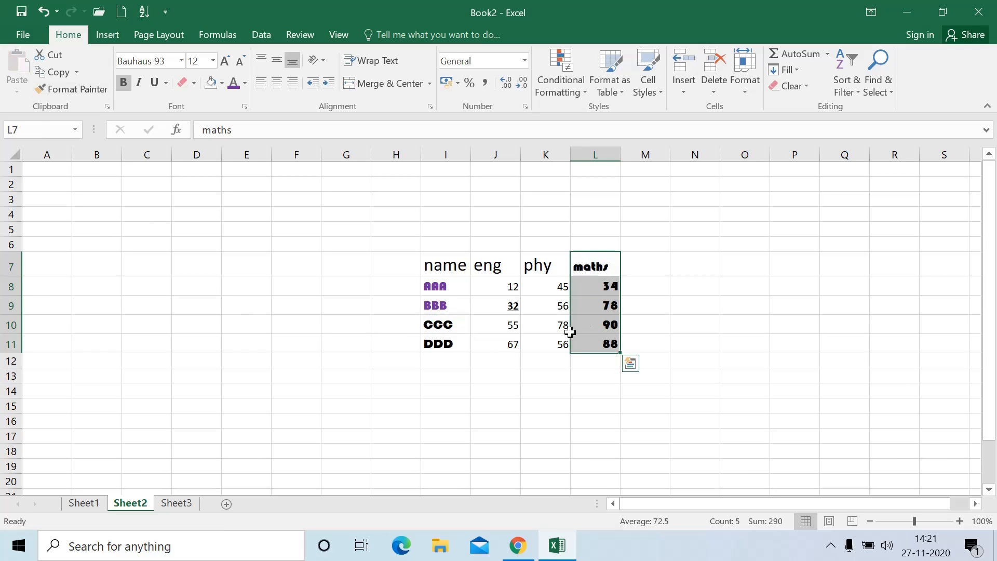
Restore plain formatting to the maths scores using the phy scores' format
left_click(457, 327)
left_click(602, 324)
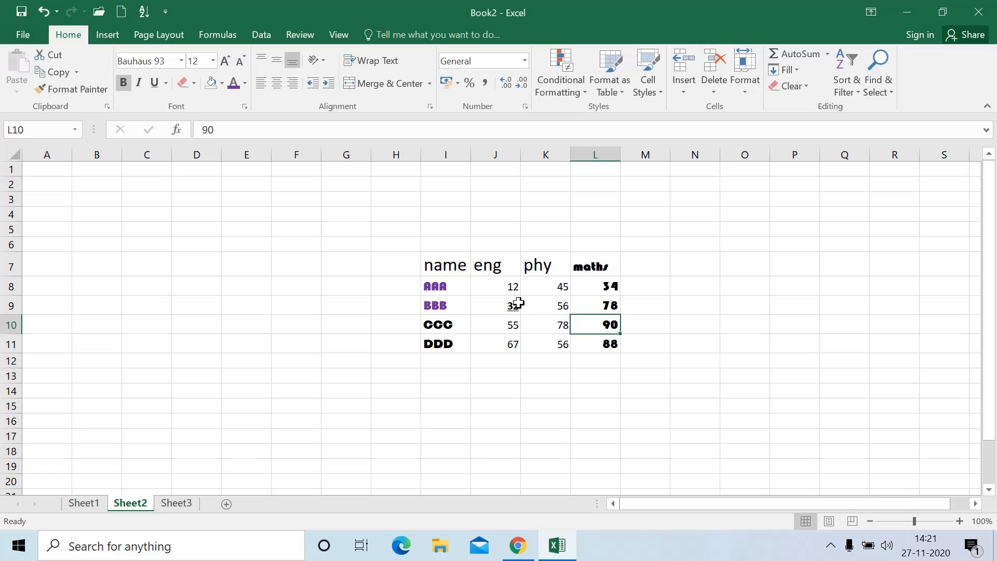
mouse_move(503, 286)
left_mouse_down()
mouse_move(510, 323)
mouse_move(552, 320)
left_mouse_up()
left_click(556, 320)
left_click(73, 89)
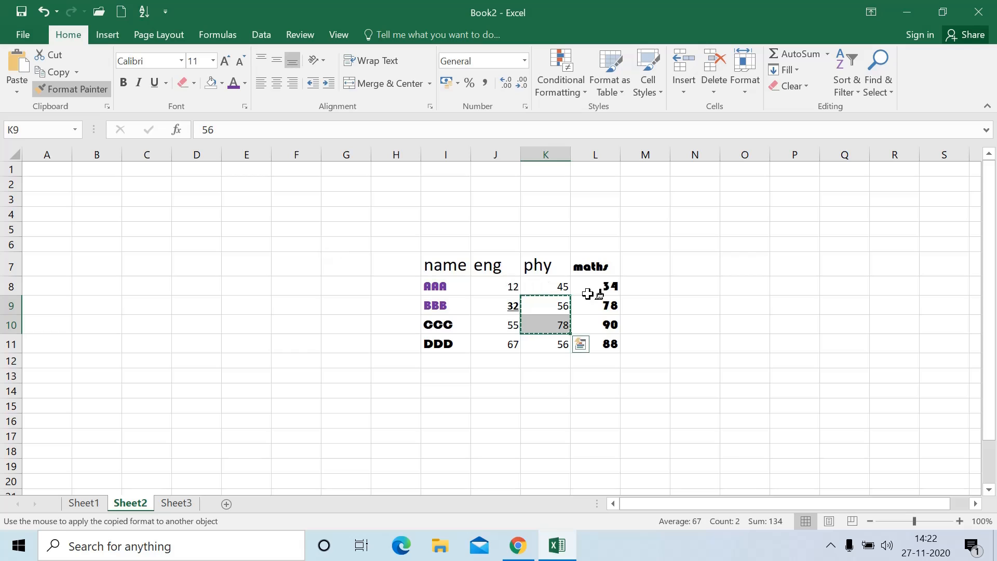
left_click_drag(586, 287, 591, 345)
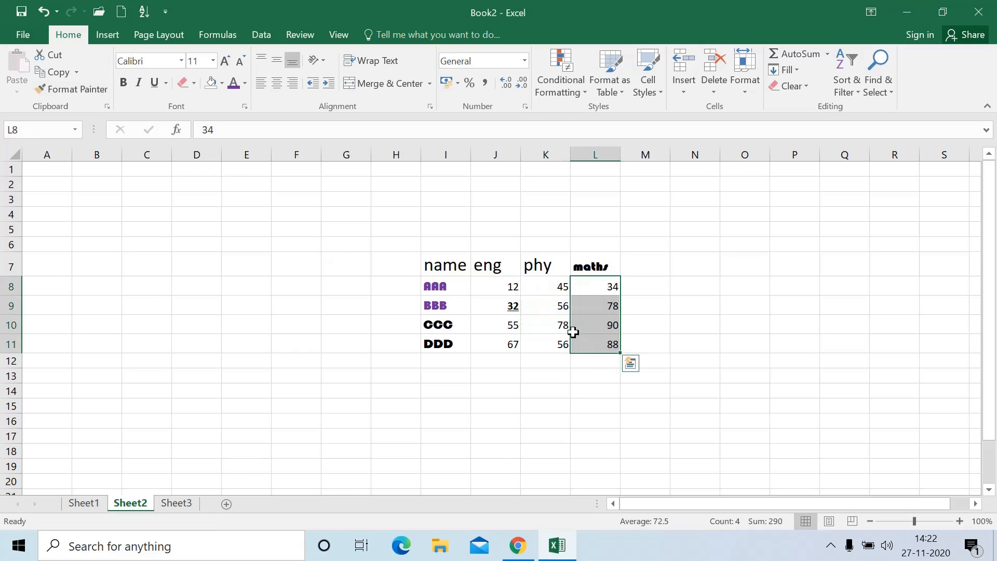
Paint the maths heading's bold Bauhaus style onto the eng column J7:J10
left_click(537, 329)
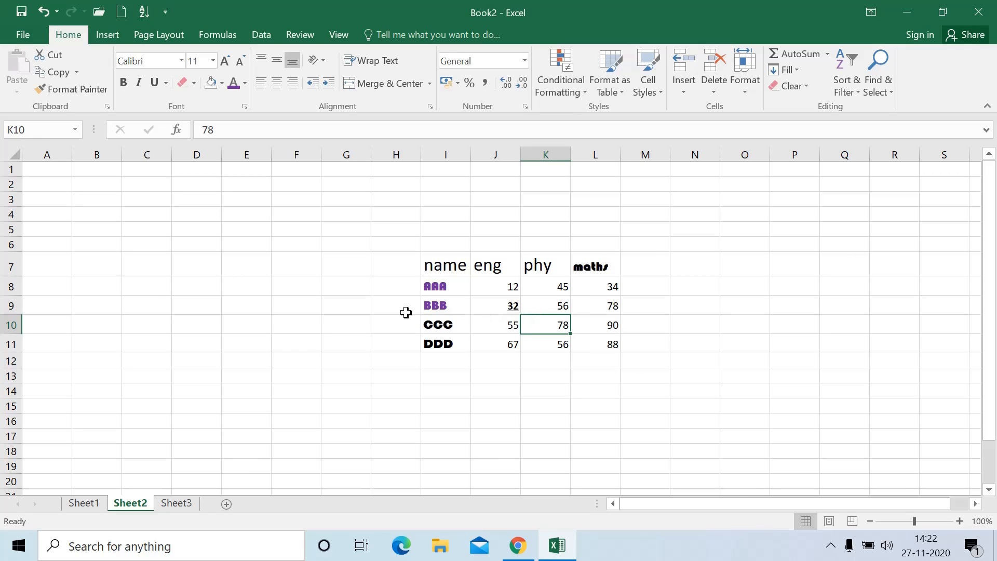
left_click_drag(441, 288, 461, 298)
left_click(367, 310)
left_click(533, 300)
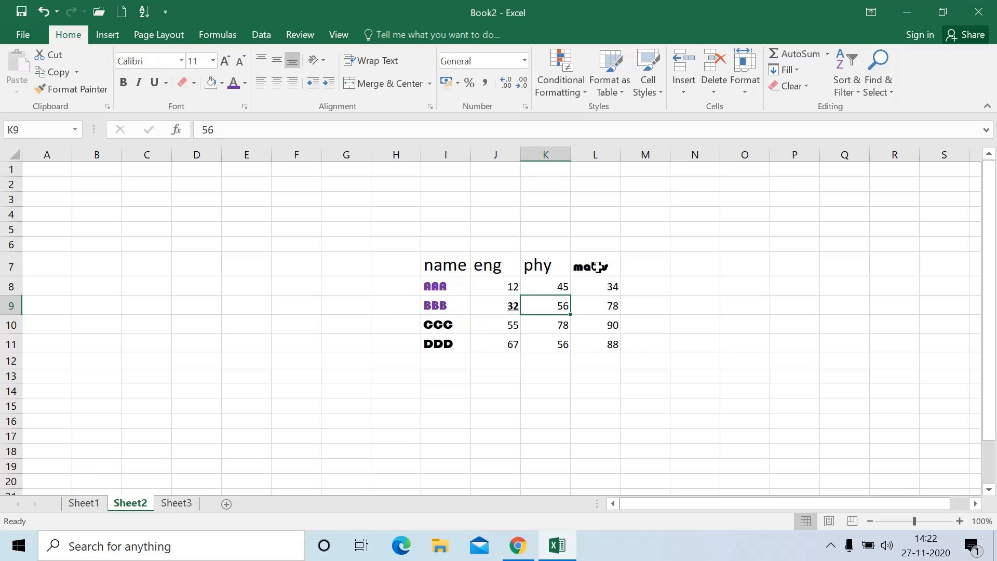
left_click(599, 267)
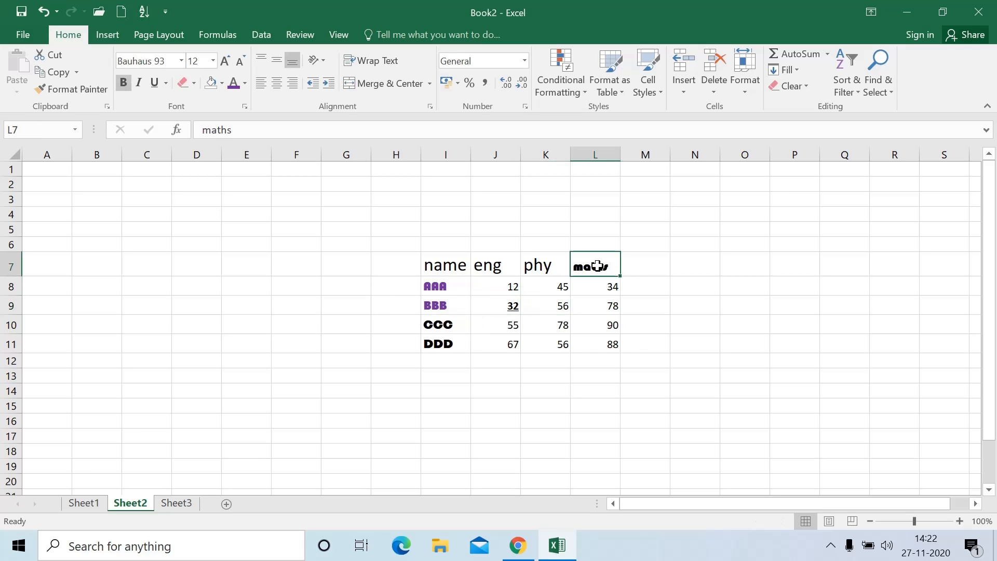
left_click(93, 89)
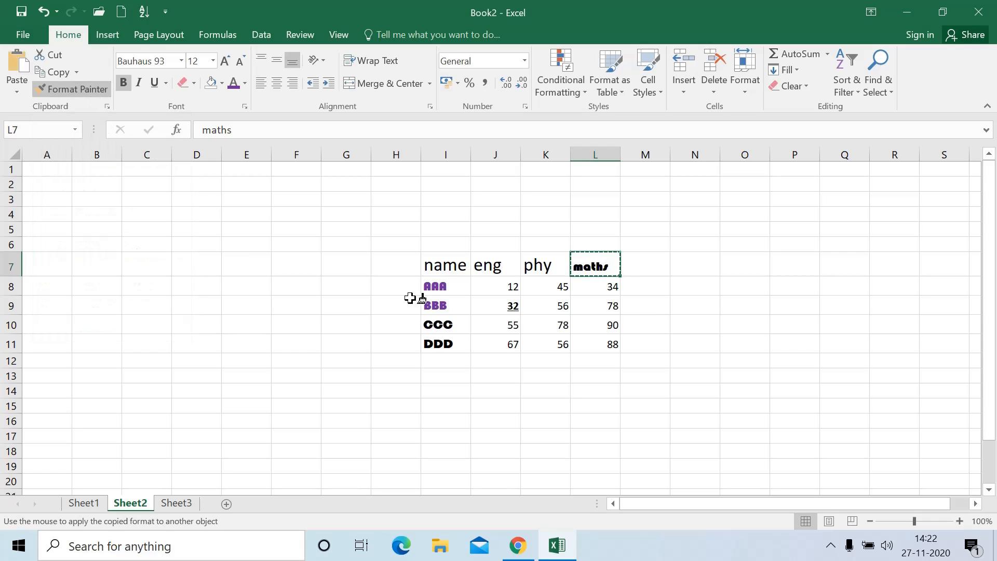
left_click_drag(476, 265, 486, 327)
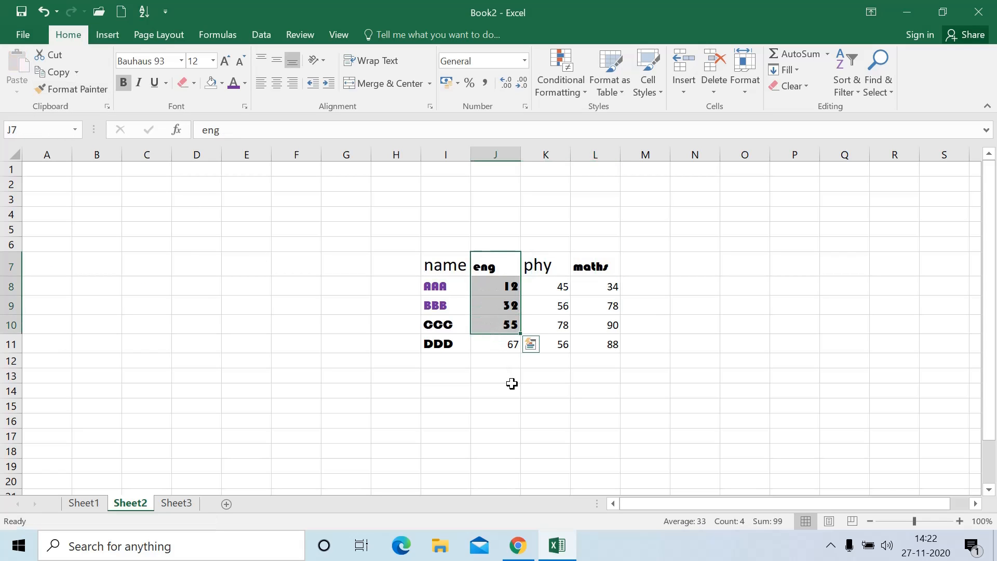
left_click(600, 322)
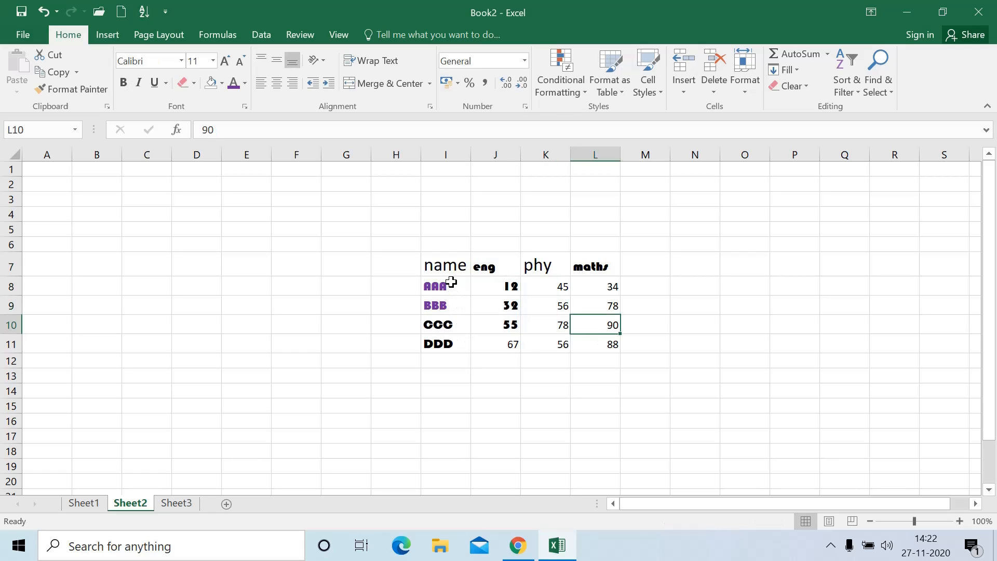
left_click_drag(451, 282, 451, 307)
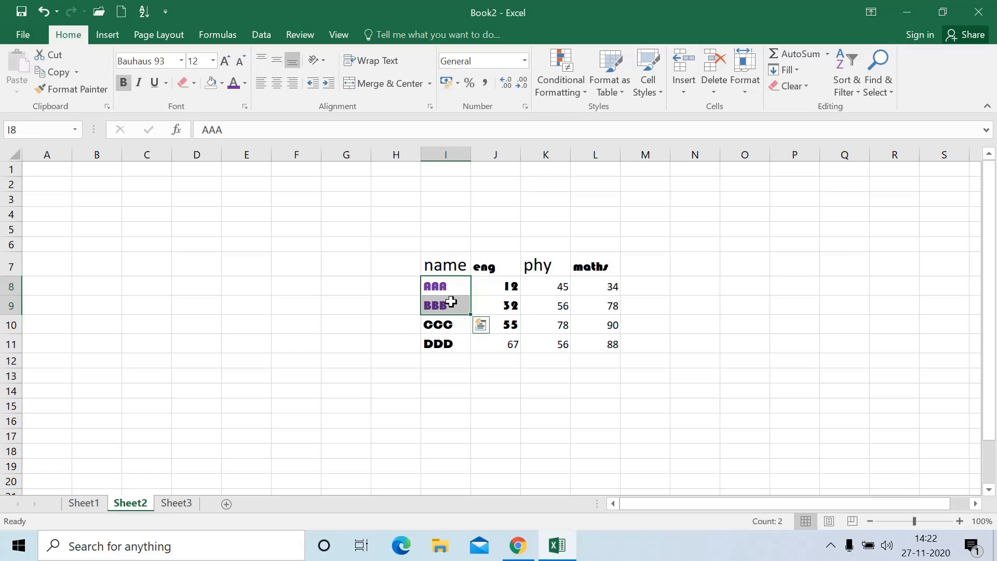
Paint the purple bold style onto K8:K9, L9:L11, and Sheet1's F9:F10, H8:I9, M7:M9
left_click(74, 90)
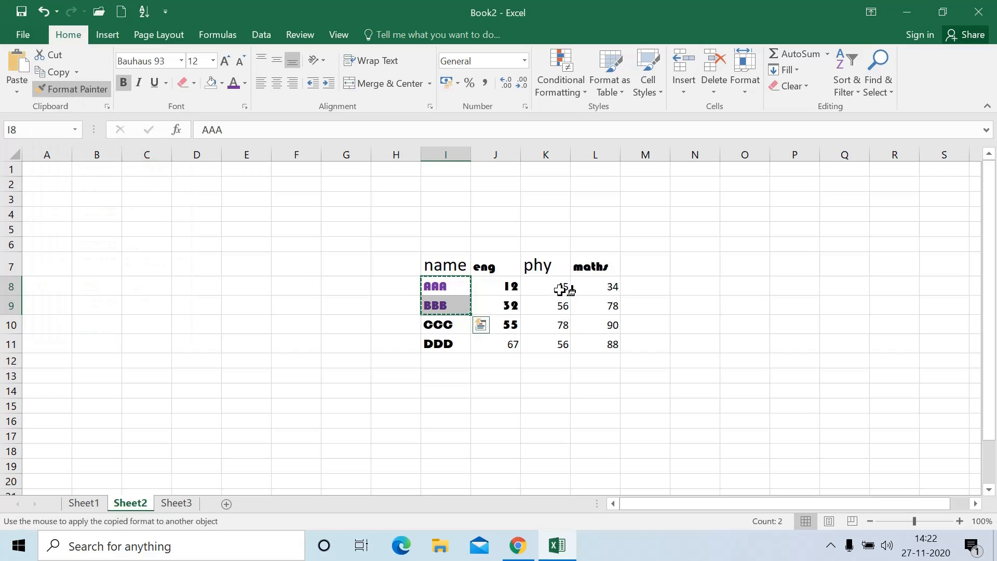
mouse_move(560, 290)
left_mouse_down()
mouse_move(561, 306)
mouse_move(614, 314)
mouse_move(612, 344)
left_mouse_up()
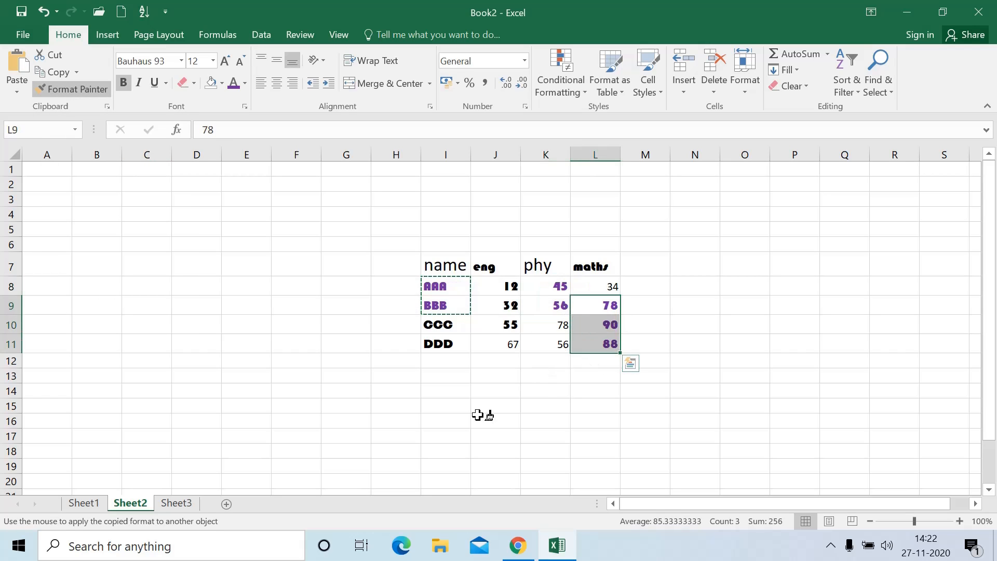
left_click(84, 502)
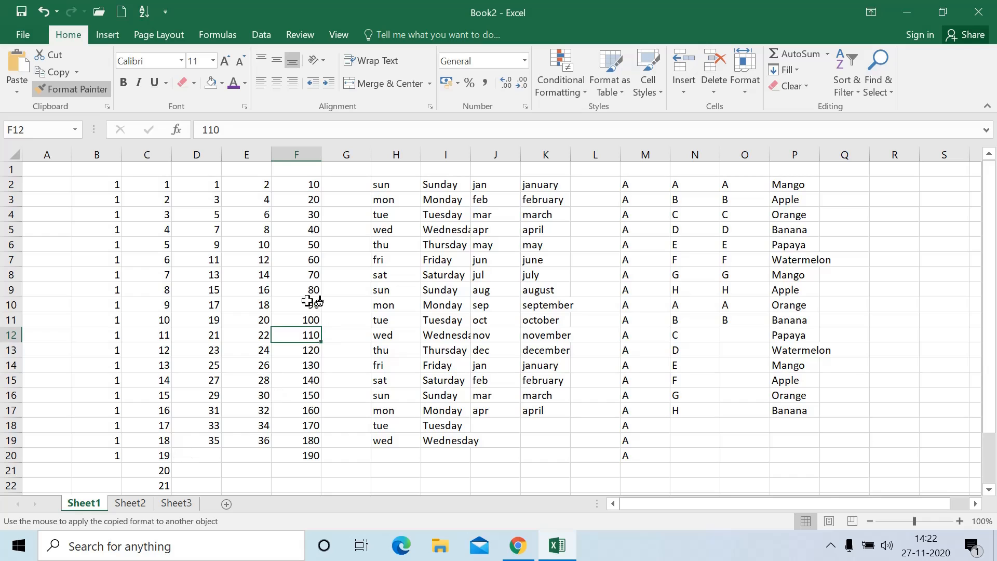
left_click_drag(311, 290, 315, 312)
left_click_drag(387, 276, 445, 296)
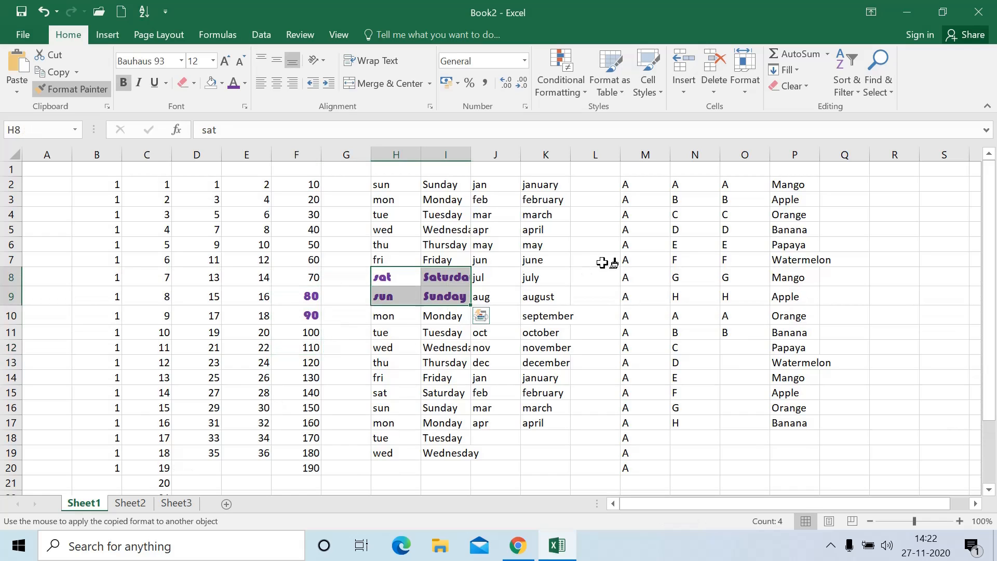
left_click_drag(626, 259, 629, 300)
Also paint O6:O8, Papaya and Watermelon, D5:E7, B5:C8 and D12:D15, then return to Sheet2
left_click_drag(727, 247, 742, 285)
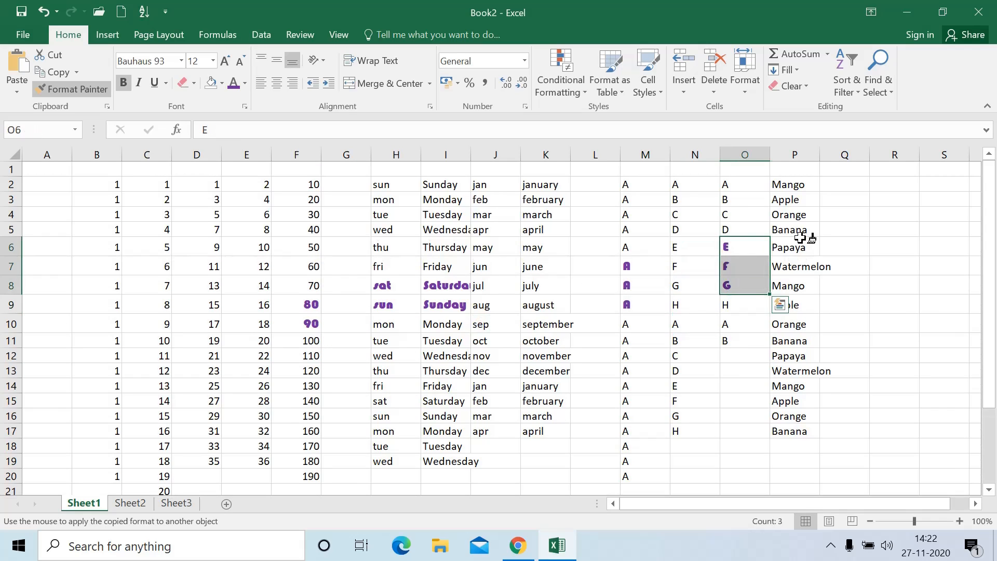
left_click_drag(797, 245, 809, 267)
left_click_drag(222, 256, 233, 267)
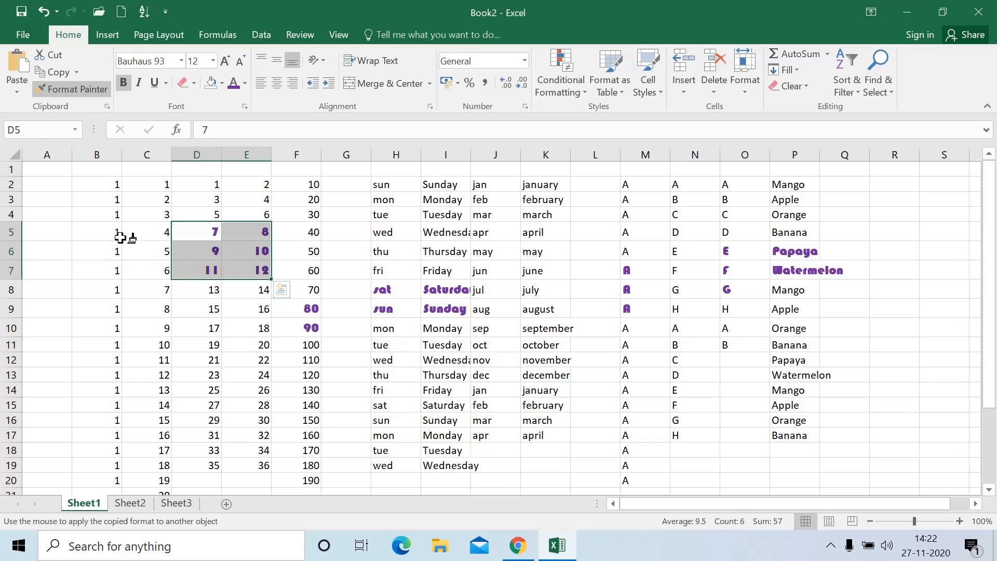
left_click_drag(118, 232, 139, 287)
left_click_drag(194, 360, 196, 399)
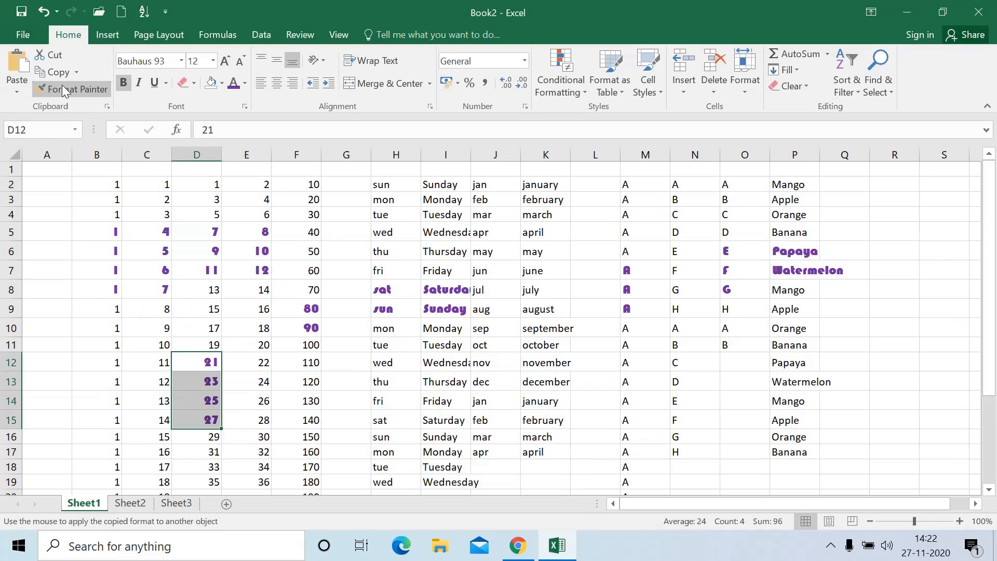
left_click(69, 86)
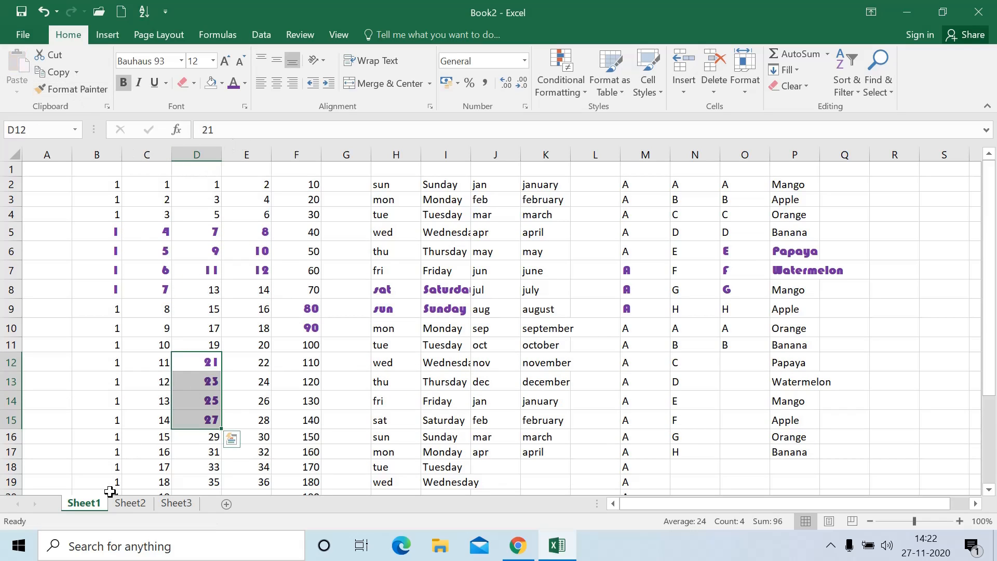
left_click(130, 502)
left_click(450, 306)
Copy the I7:L11 score table and bring up the paste choices at cell C14
left_click_drag(442, 275, 597, 344)
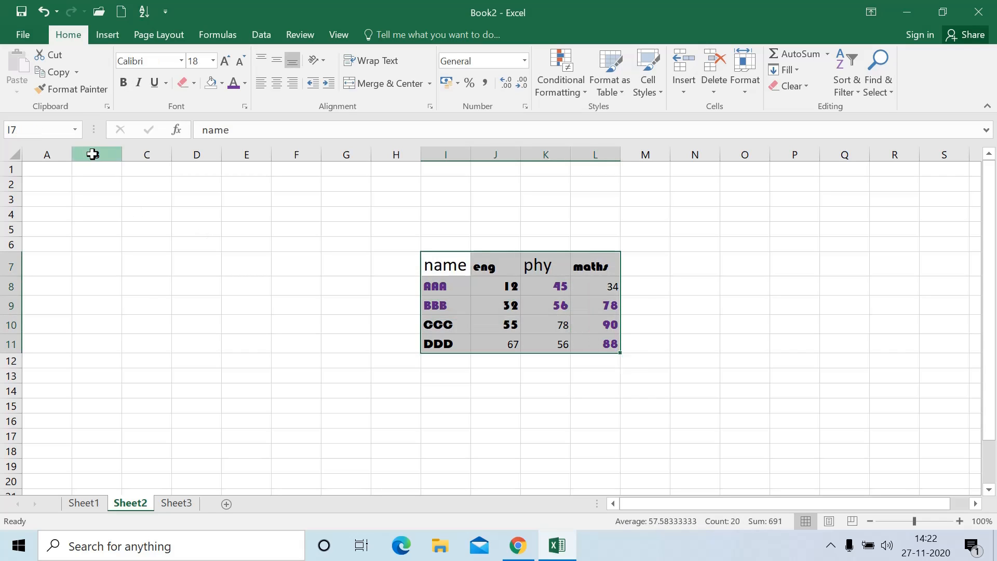
left_click(77, 75)
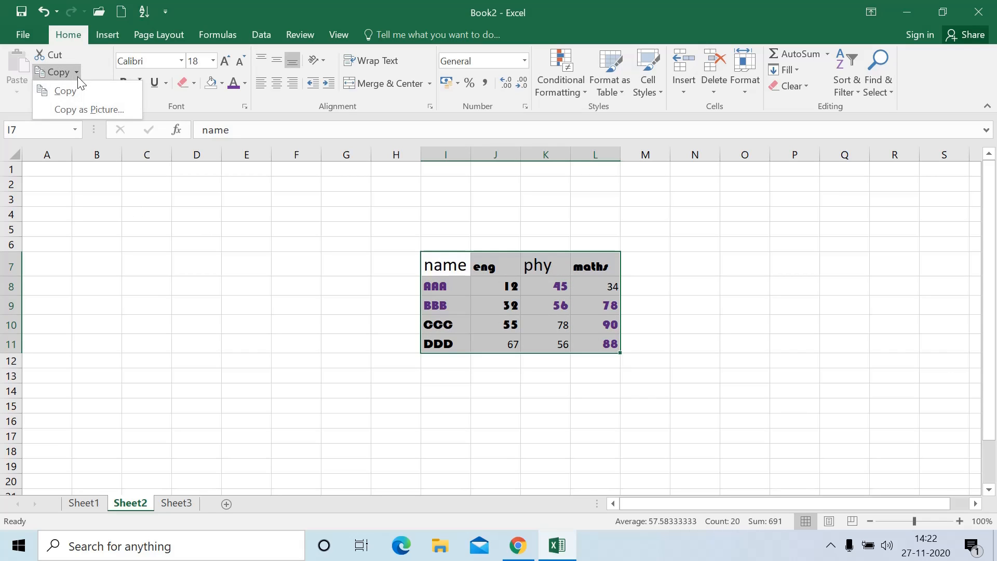
left_click(78, 111)
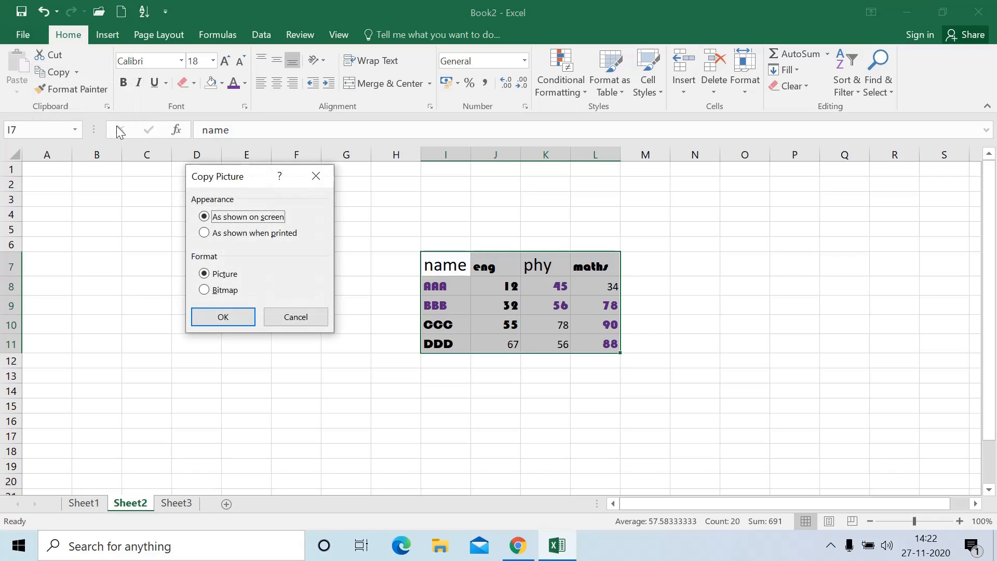
left_click(315, 178)
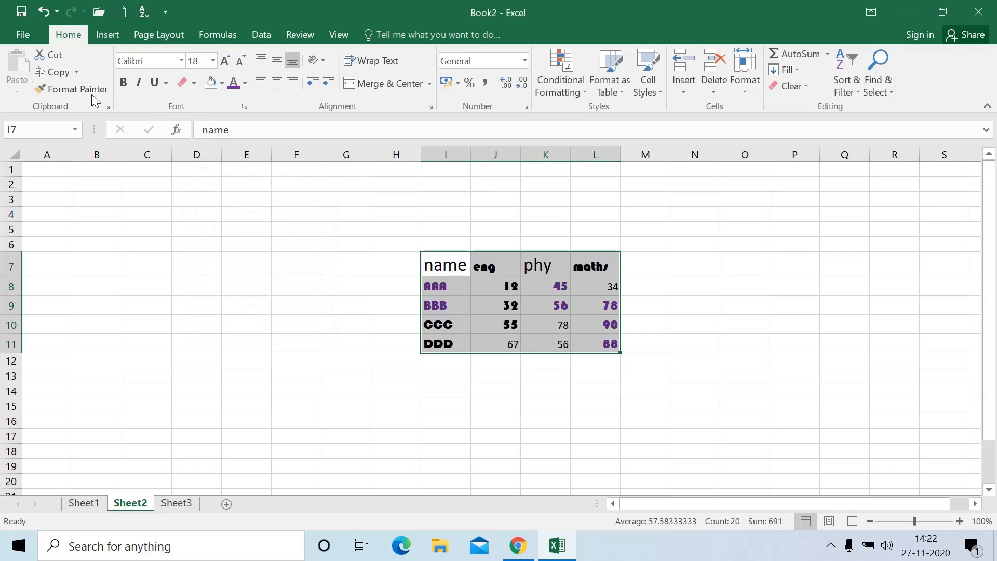
left_click(53, 71)
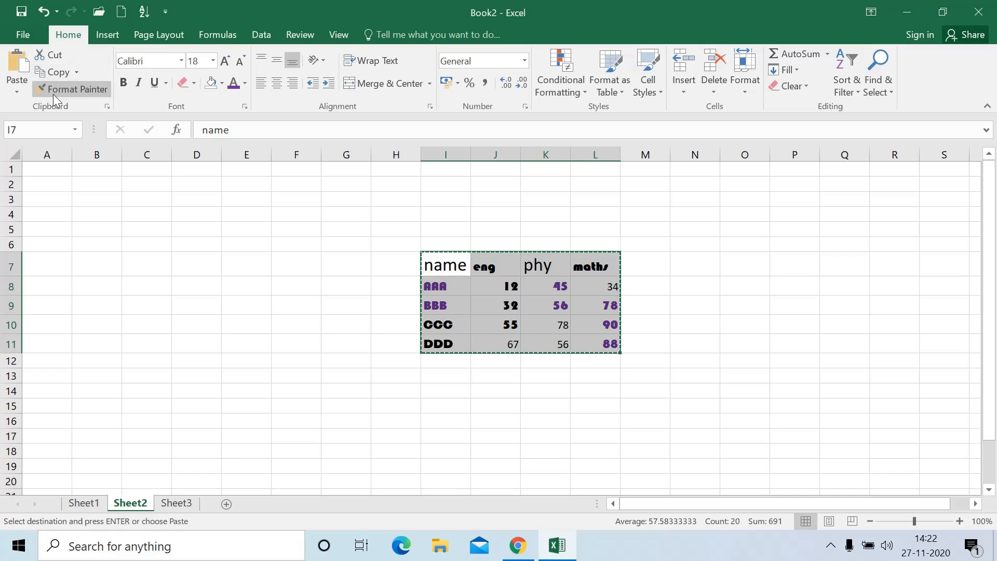
left_click(128, 347)
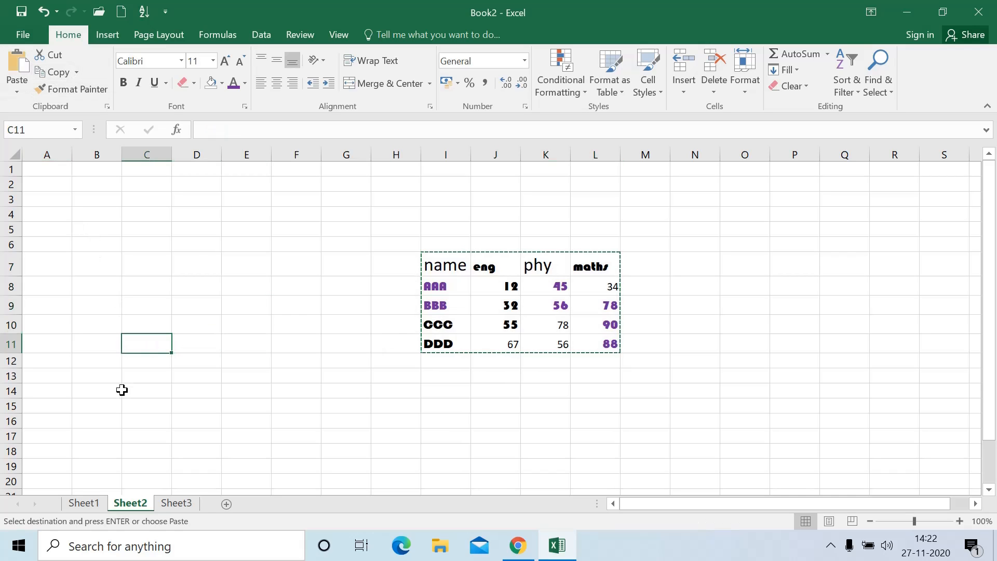
left_click(125, 390)
left_click(17, 92)
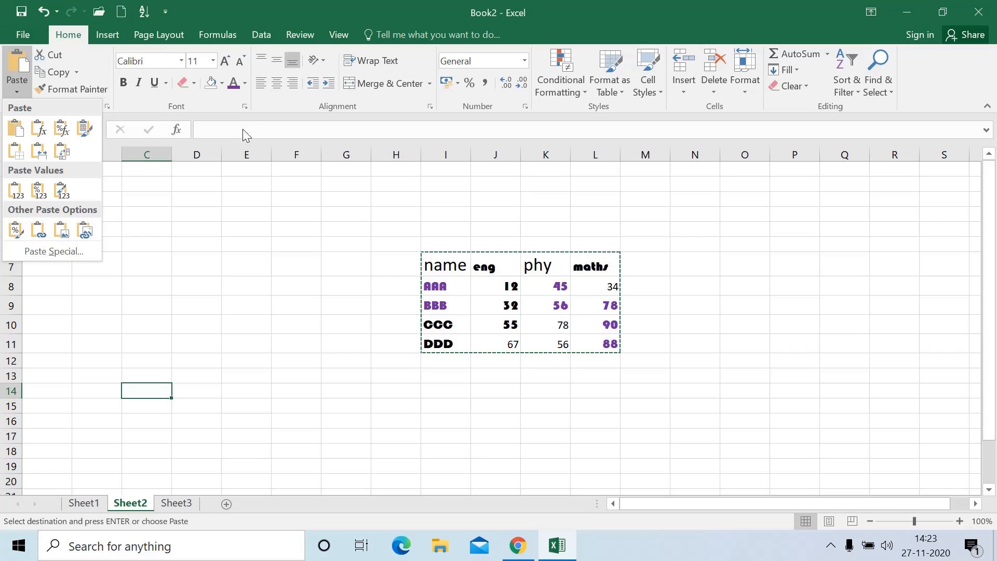
Paste the score table with Transpose at I15, filling I15:M18
left_click(241, 146)
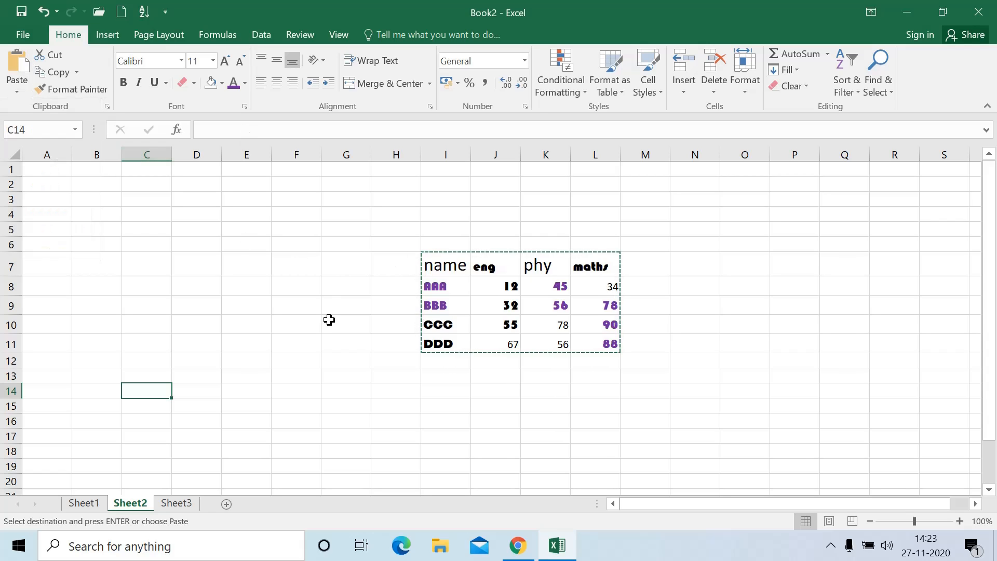
scroll(329, 320, "down", 2)
left_click(432, 311)
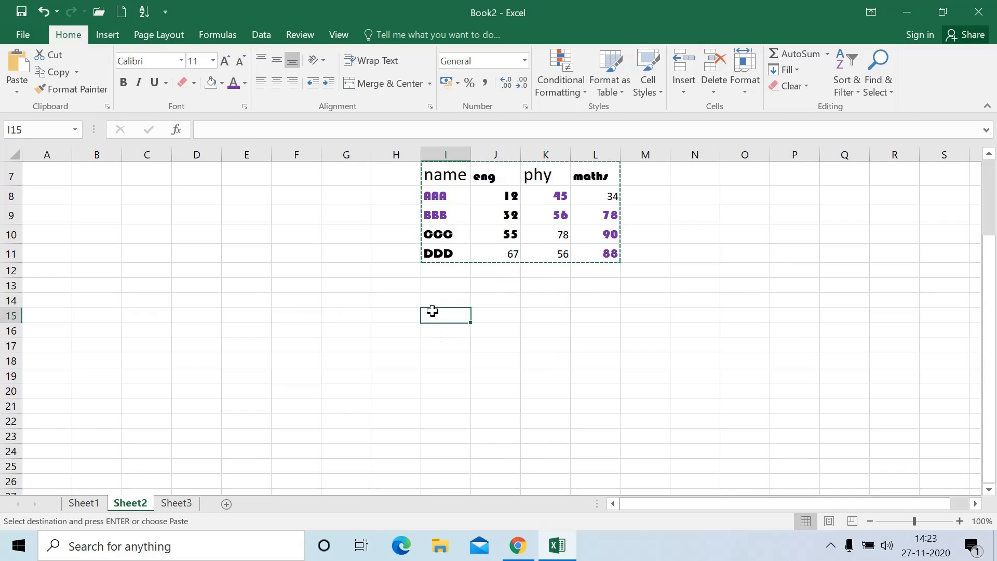
left_click(17, 85)
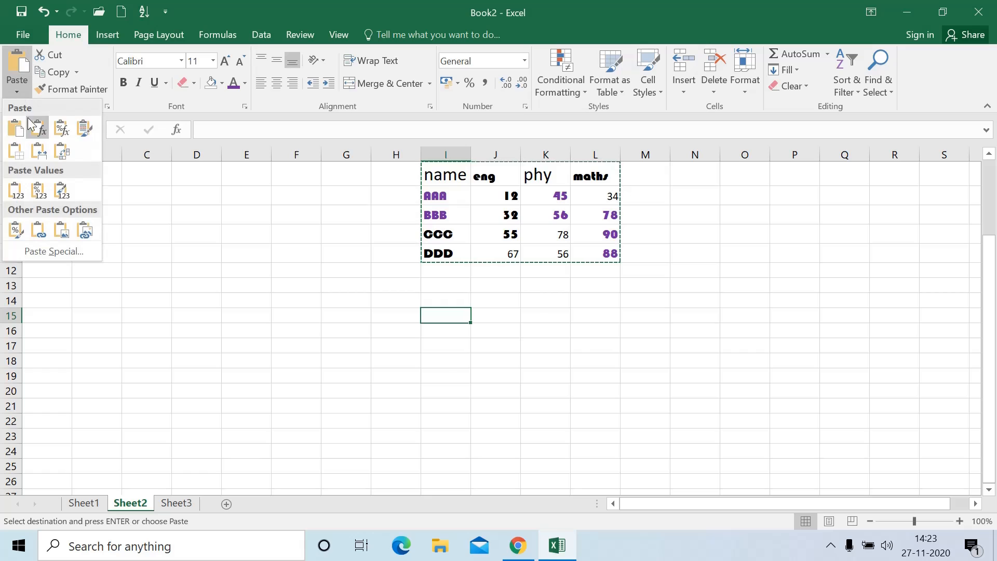
mouse_move(60, 158)
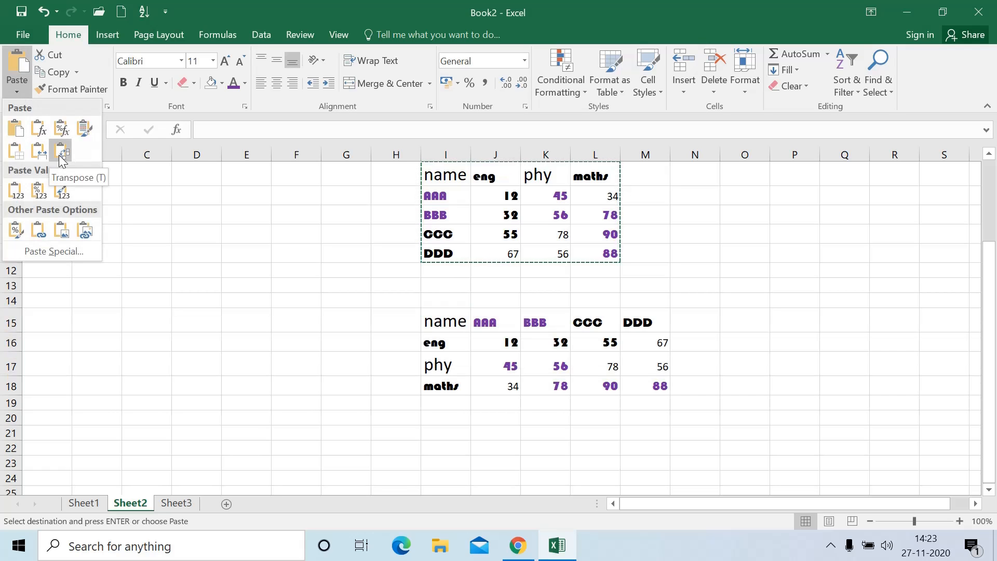
left_click(59, 155)
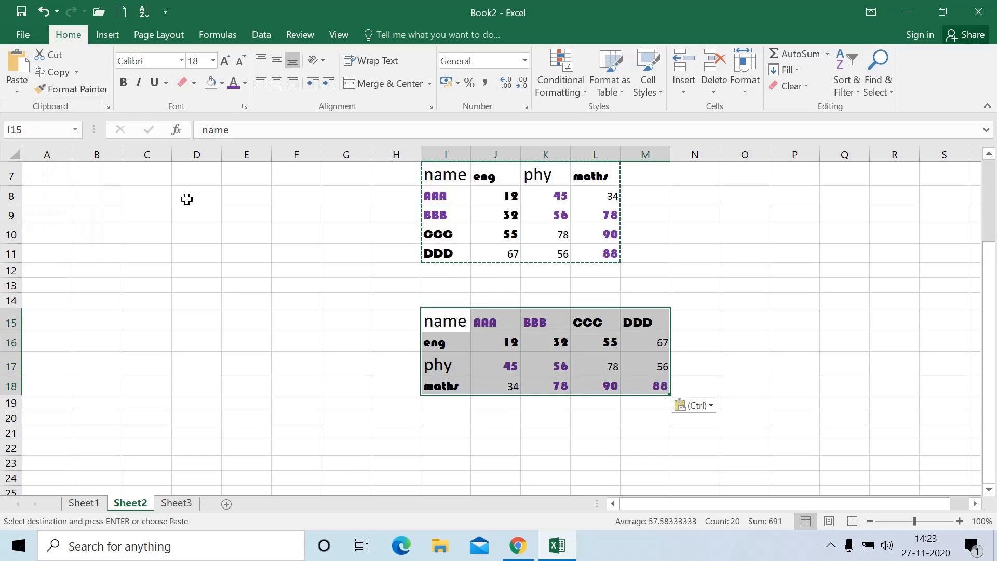
left_click(467, 301)
scroll(447, 218, "up", 2)
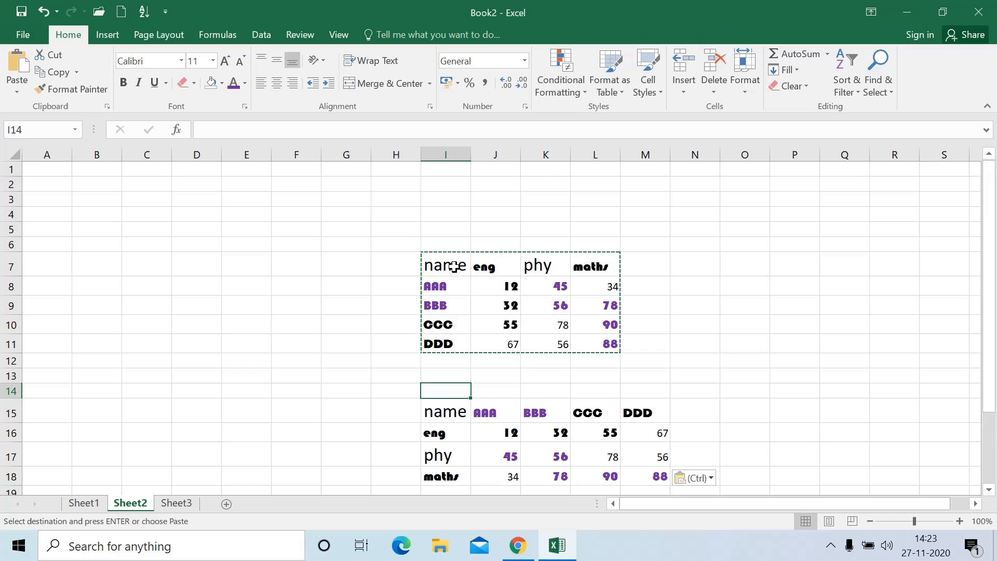
left_click_drag(454, 261, 456, 343)
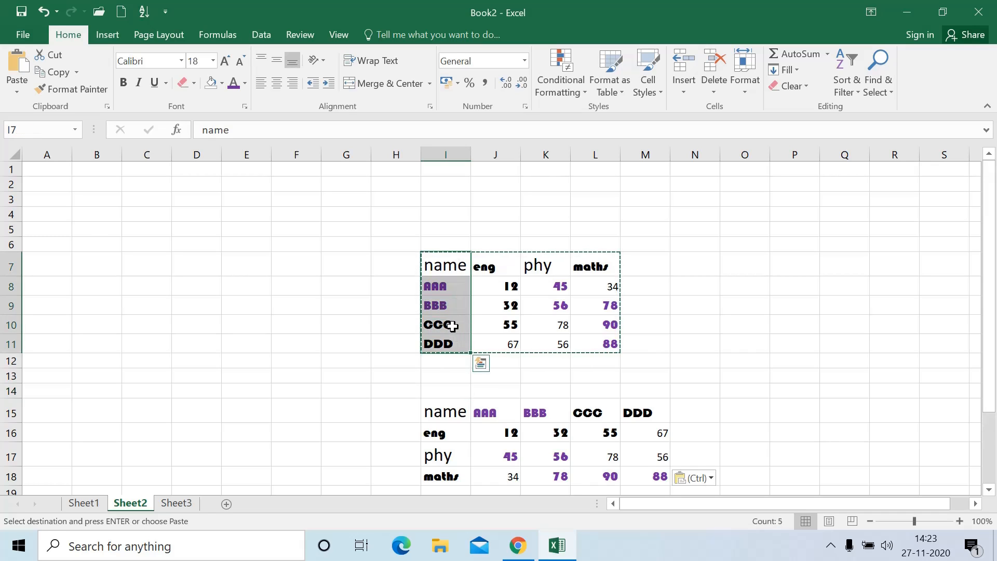
key("Escape")
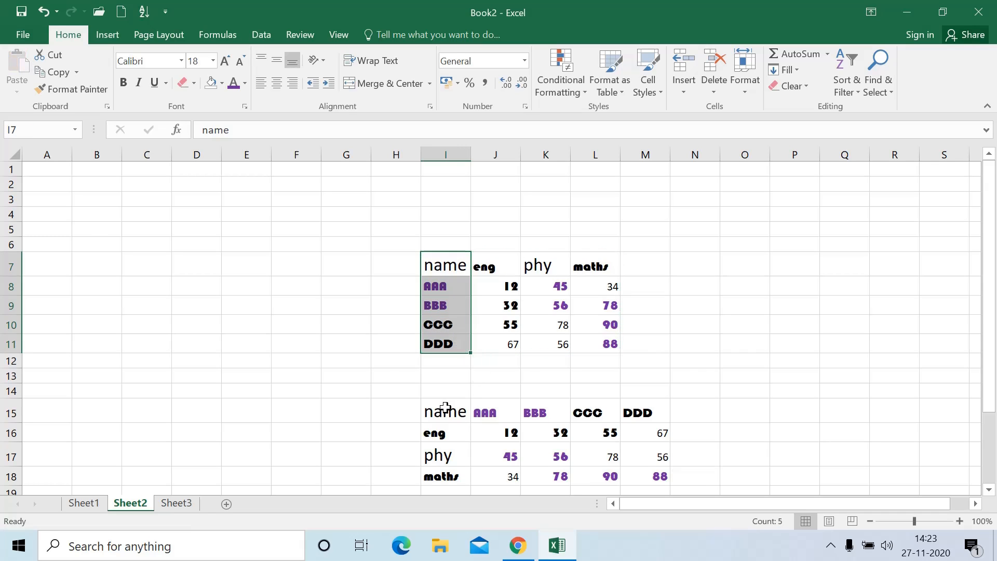
left_click_drag(445, 411, 629, 412)
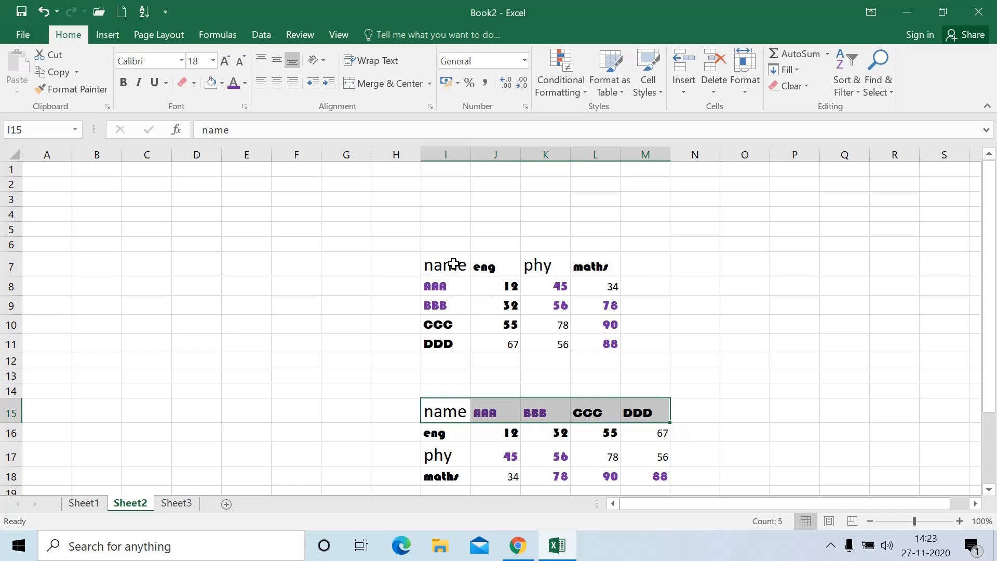
left_click_drag(456, 263, 455, 340)
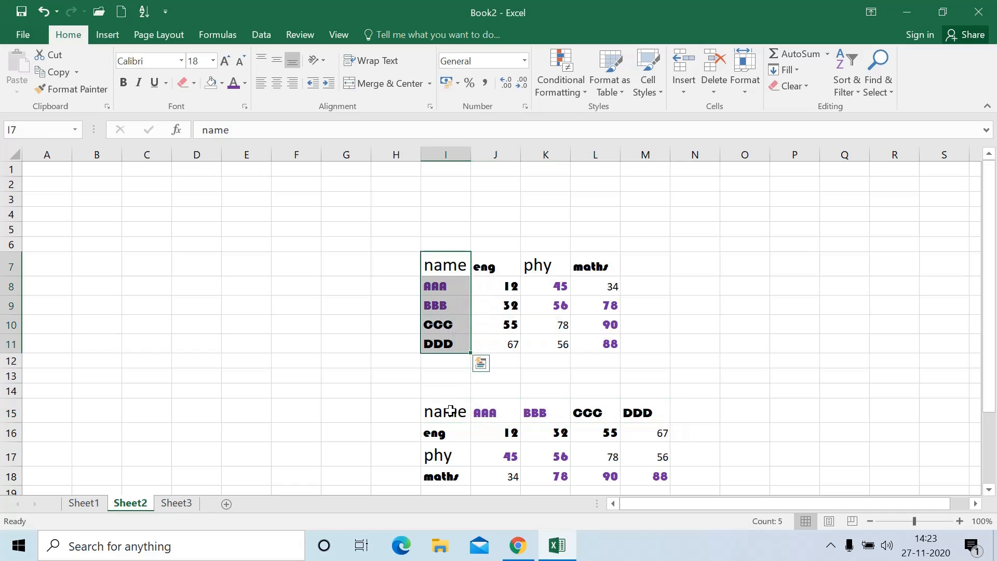
left_click_drag(454, 410, 644, 415)
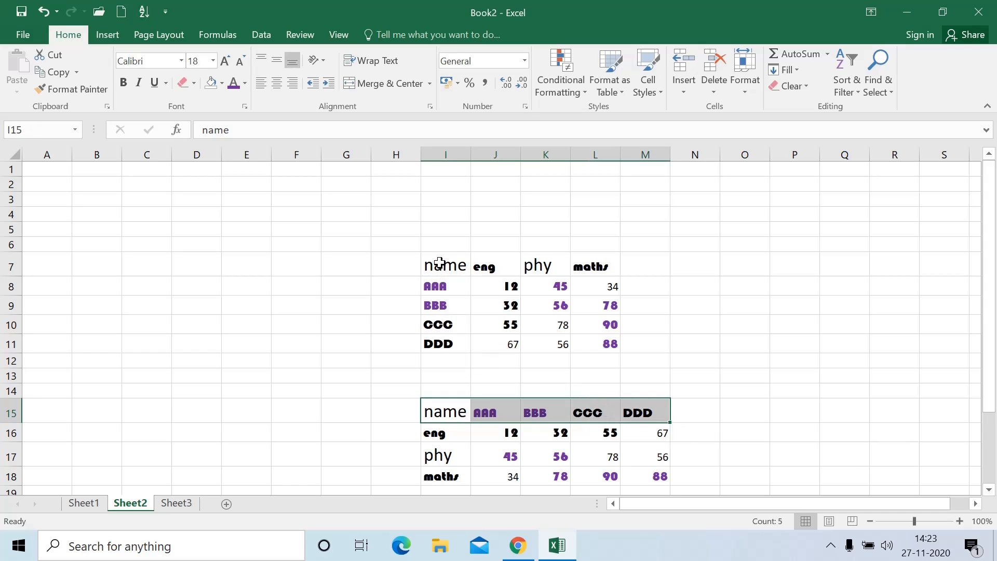
left_click_drag(436, 263, 441, 343)
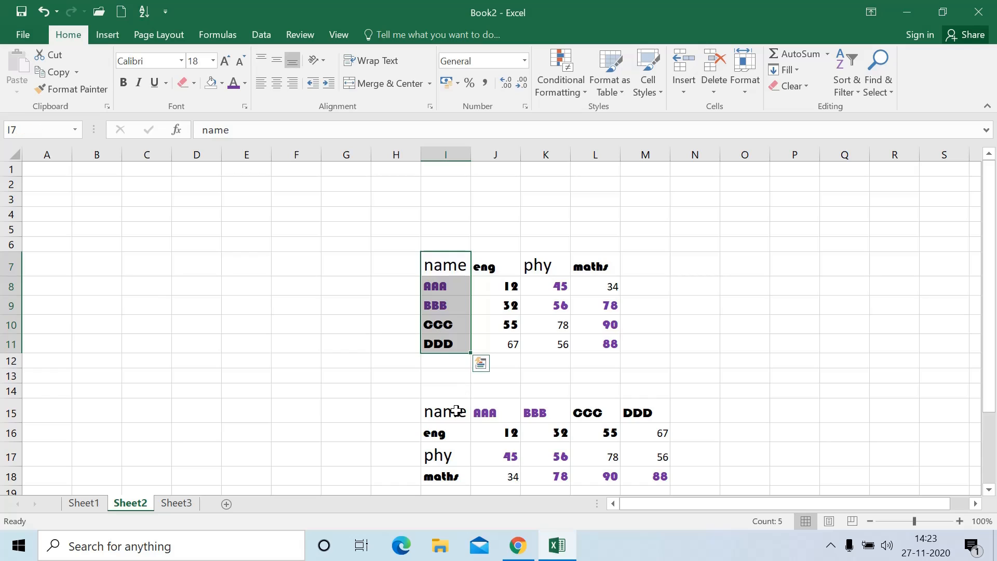
left_click_drag(456, 411, 634, 410)
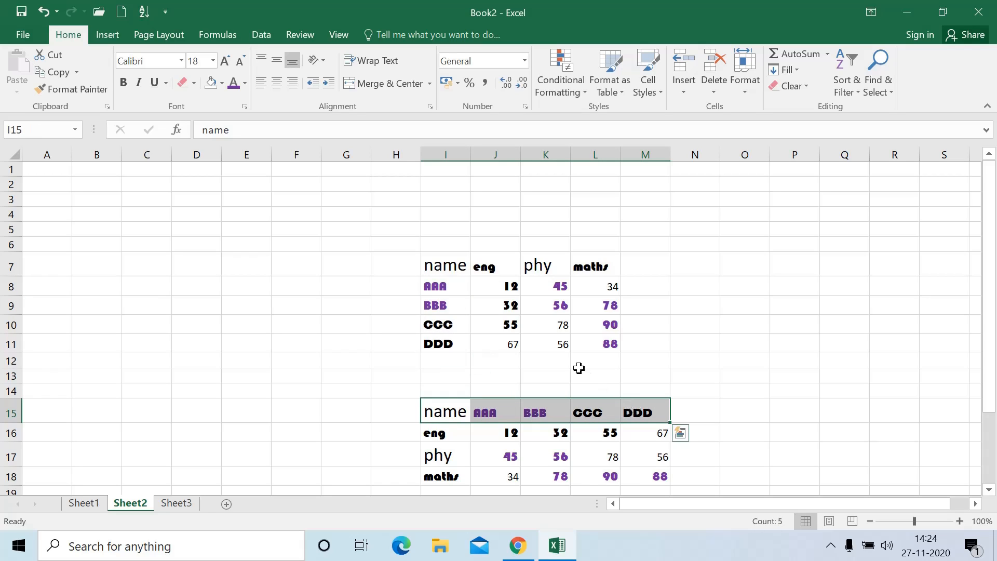
left_click_drag(445, 266, 454, 347)
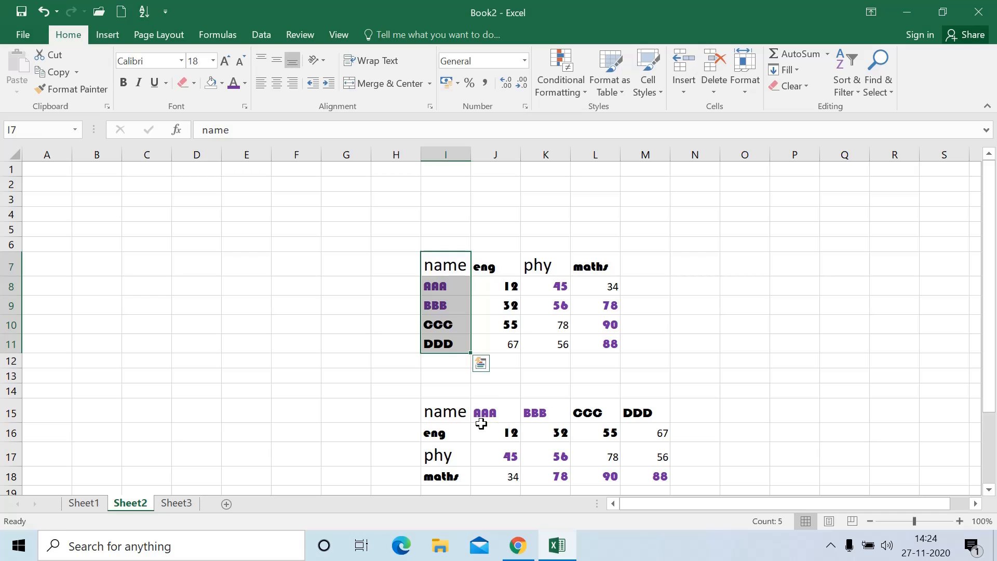
left_click_drag(454, 412, 595, 412)
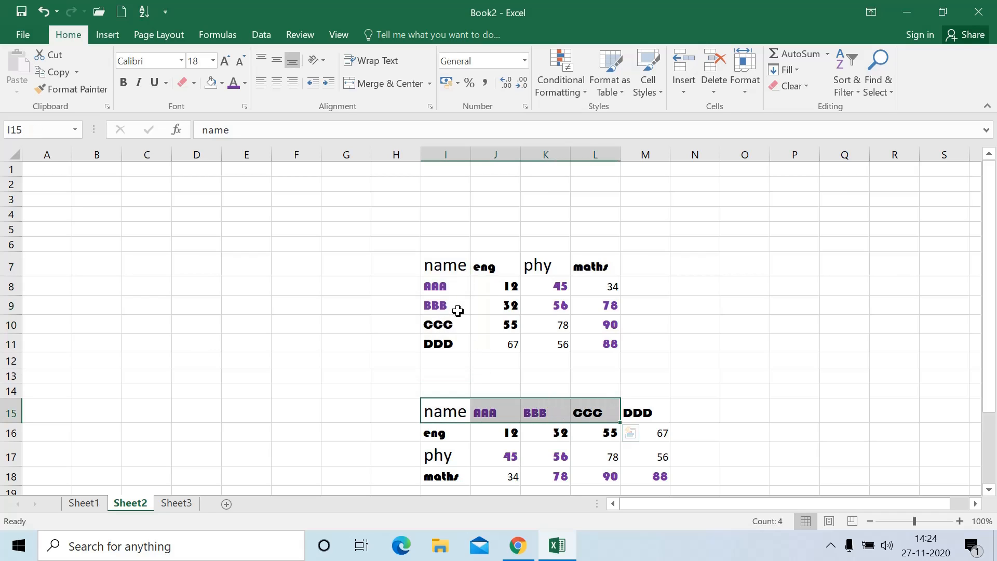
left_click_drag(456, 286, 538, 291)
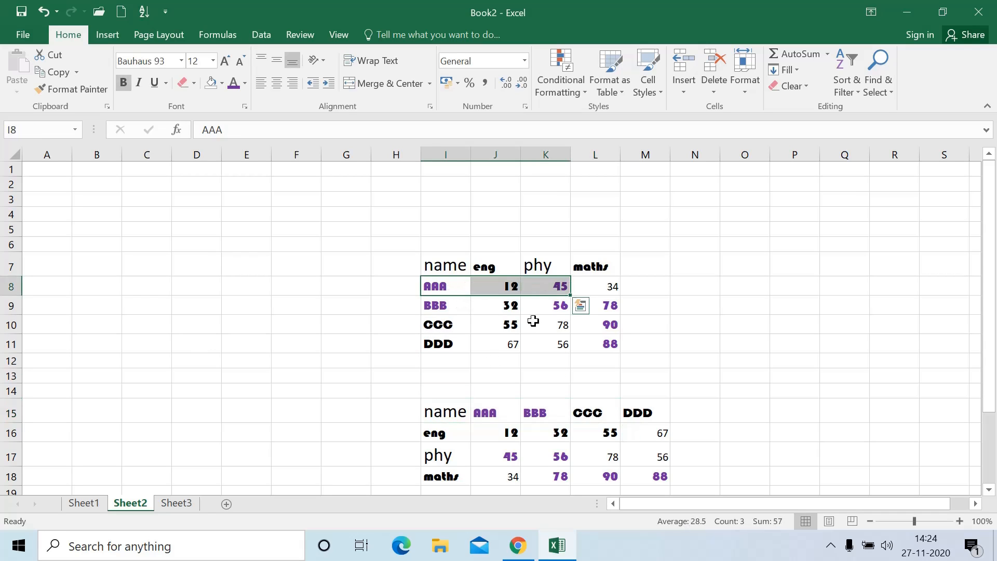
left_click_drag(482, 410, 498, 482)
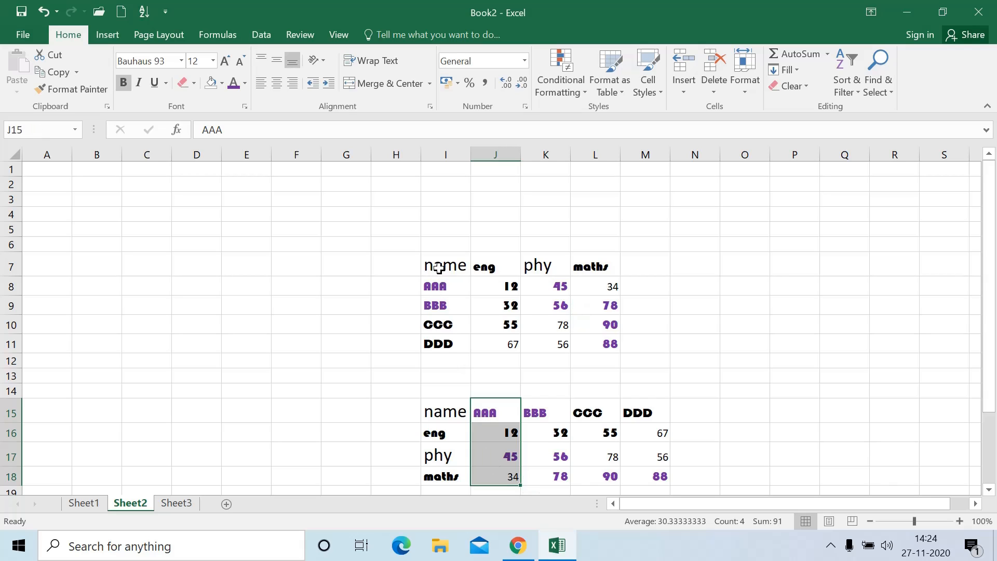
left_click(432, 415)
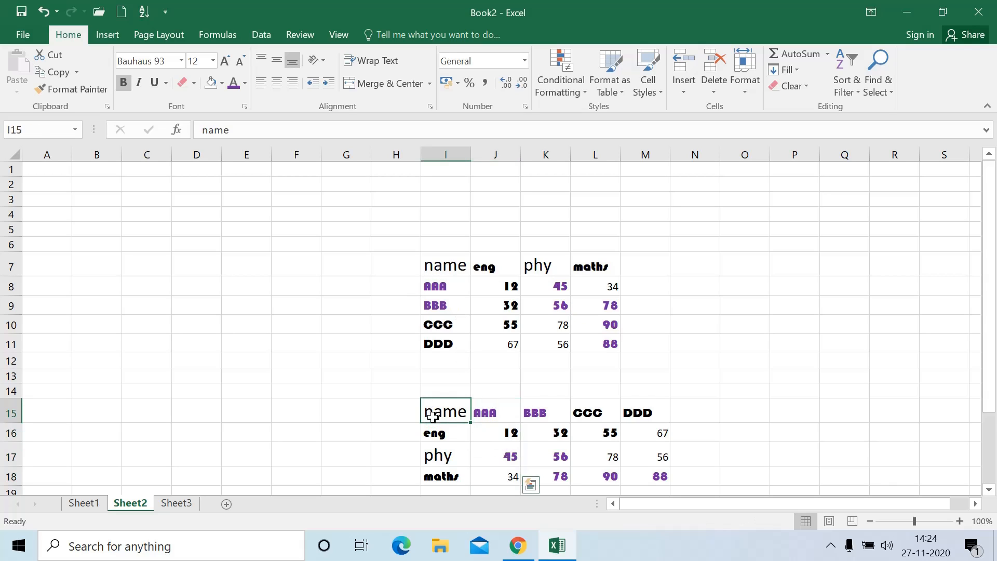
left_click_drag(432, 416, 661, 478)
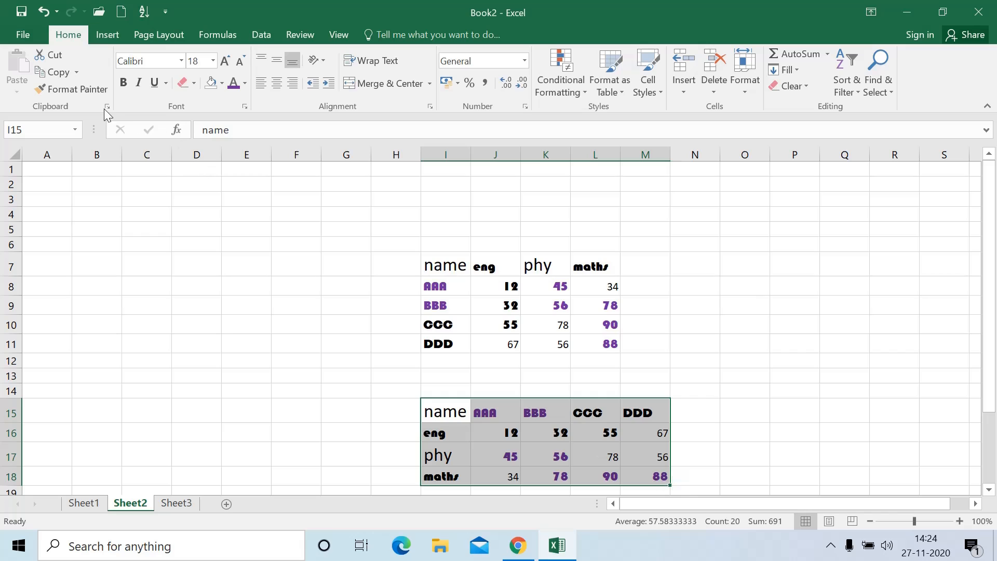
Copy the I15:M18 table and paste it transposed starting at B6
left_click(45, 71)
left_click(98, 243)
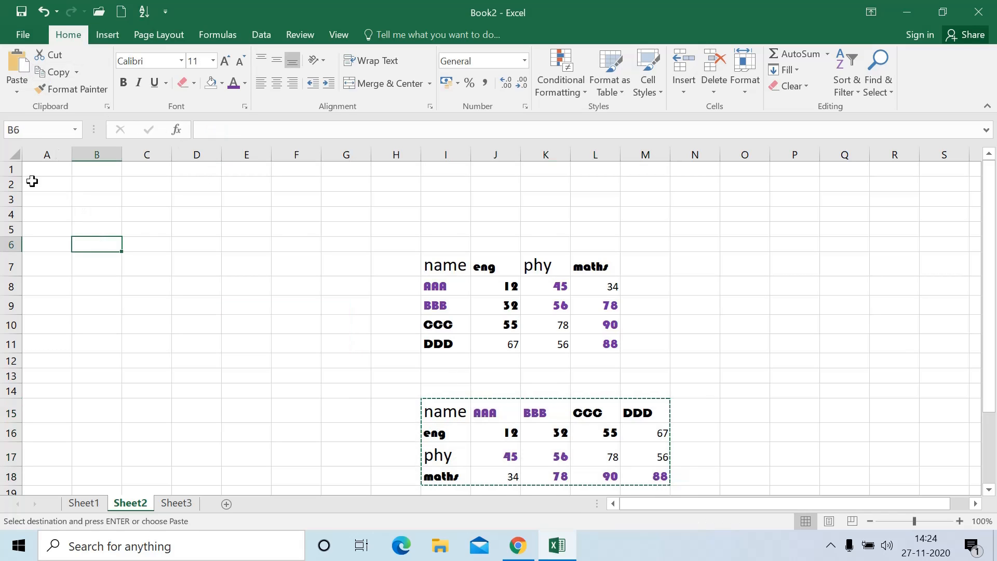
left_click(16, 92)
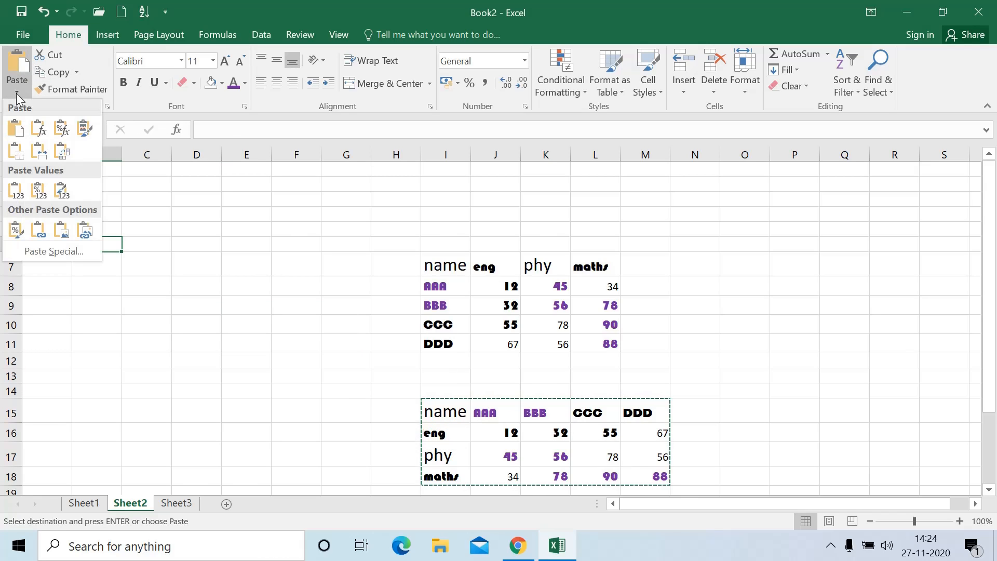
left_click(64, 155)
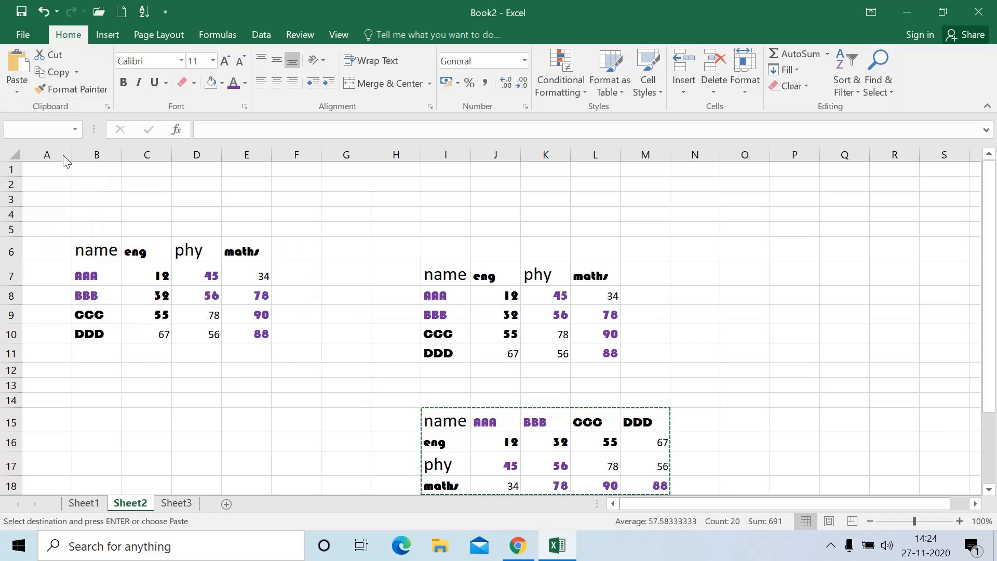
left_click(109, 375)
left_click(113, 404)
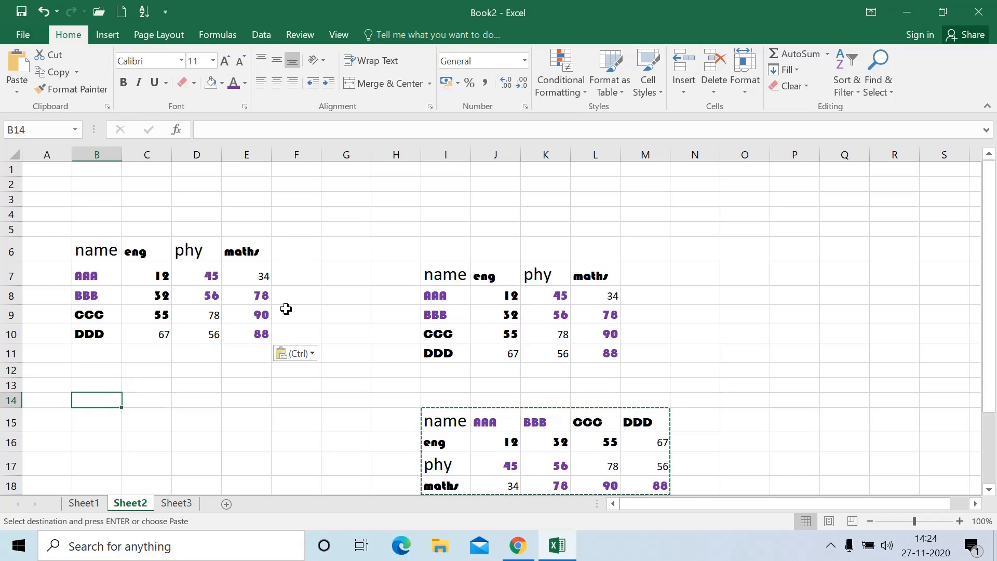
Compare the name, eng and phy rows of I15:M18 with the new B6 columns, then cancel the copy
left_click_drag(445, 422, 633, 420)
left_click_drag(87, 252, 95, 332)
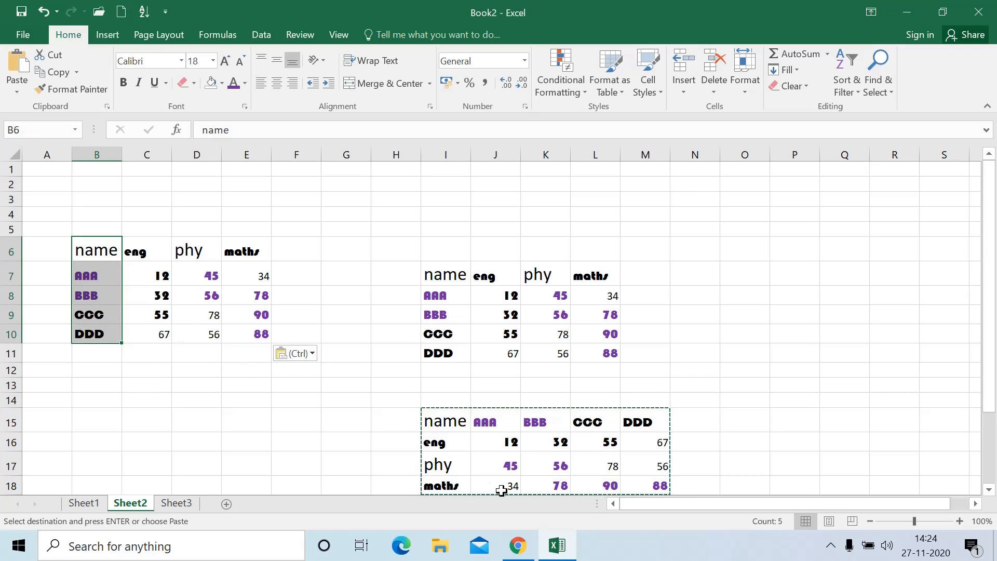
left_click_drag(454, 445, 655, 443)
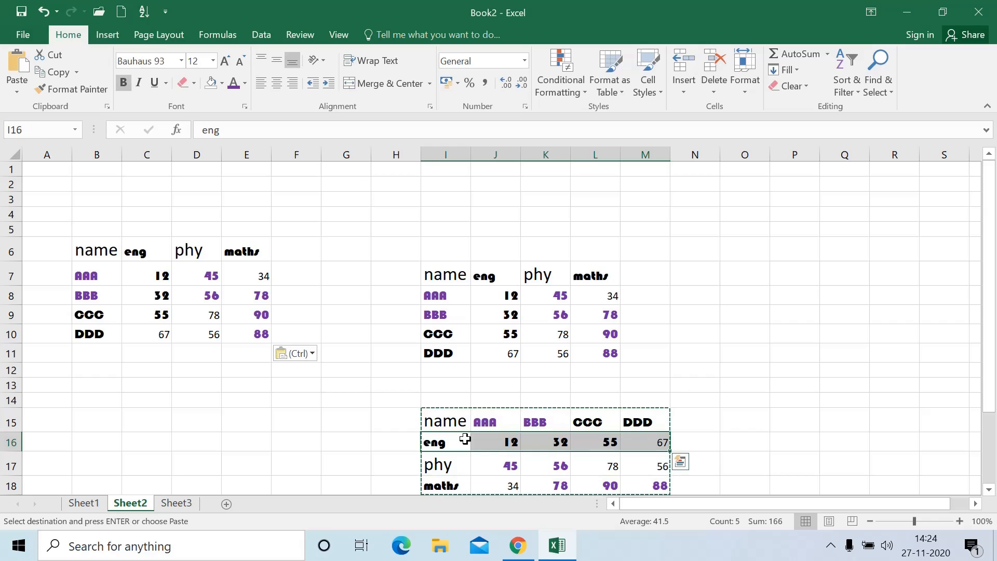
left_click_drag(136, 255, 149, 330)
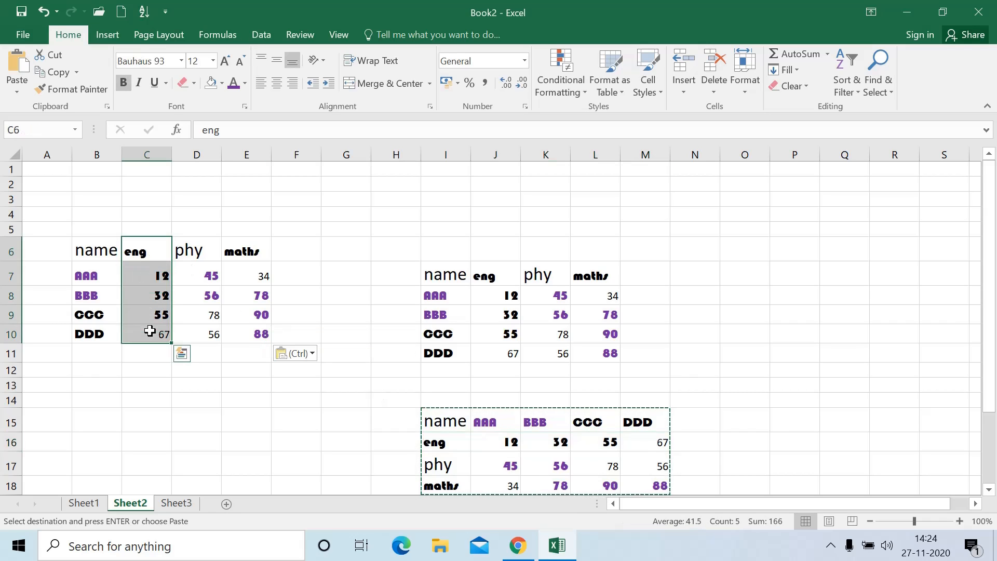
left_click_drag(463, 474, 639, 462)
left_click_drag(194, 261, 205, 335)
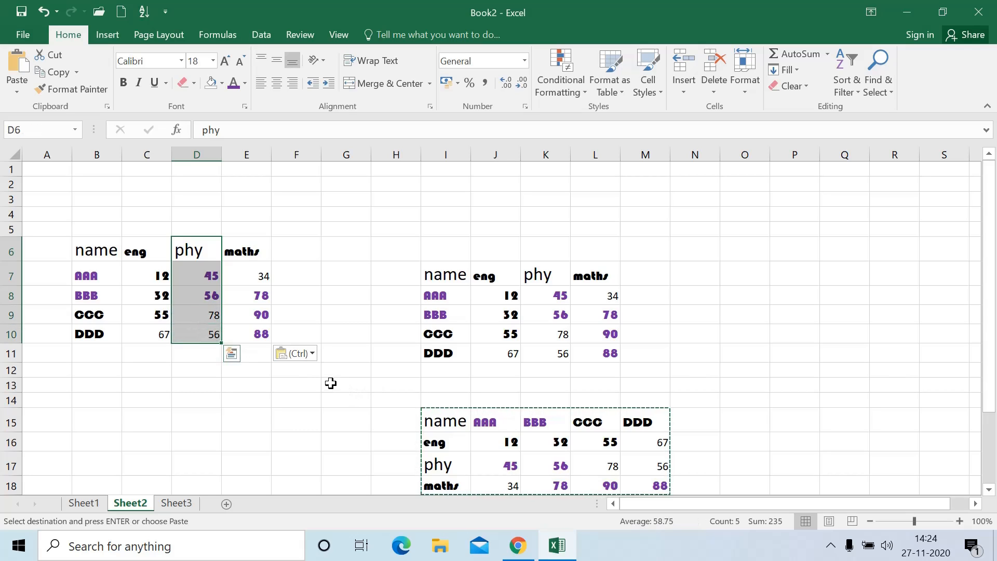
key("Escape")
left_click(343, 416)
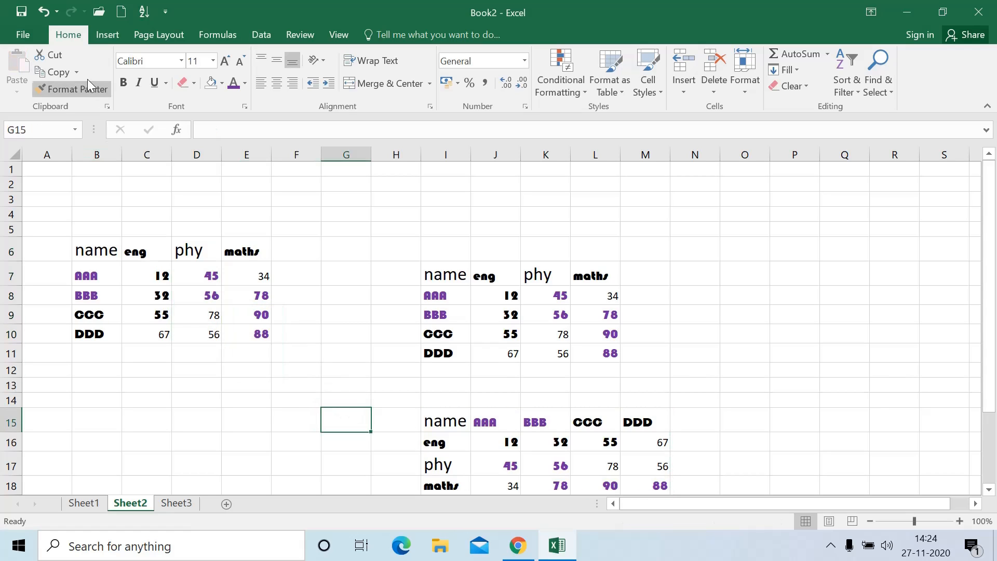
left_click(164, 371)
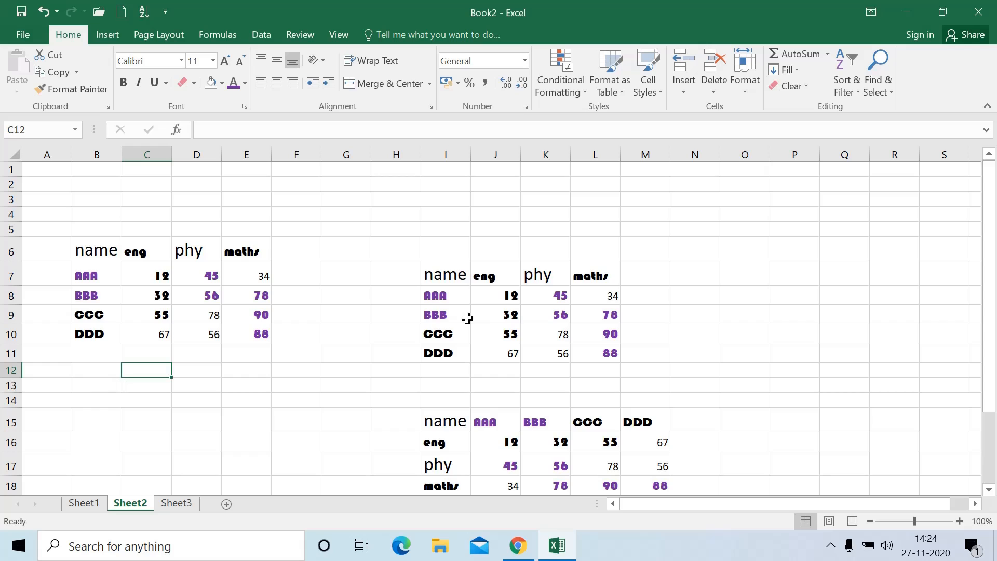
left_click_drag(433, 282, 618, 352)
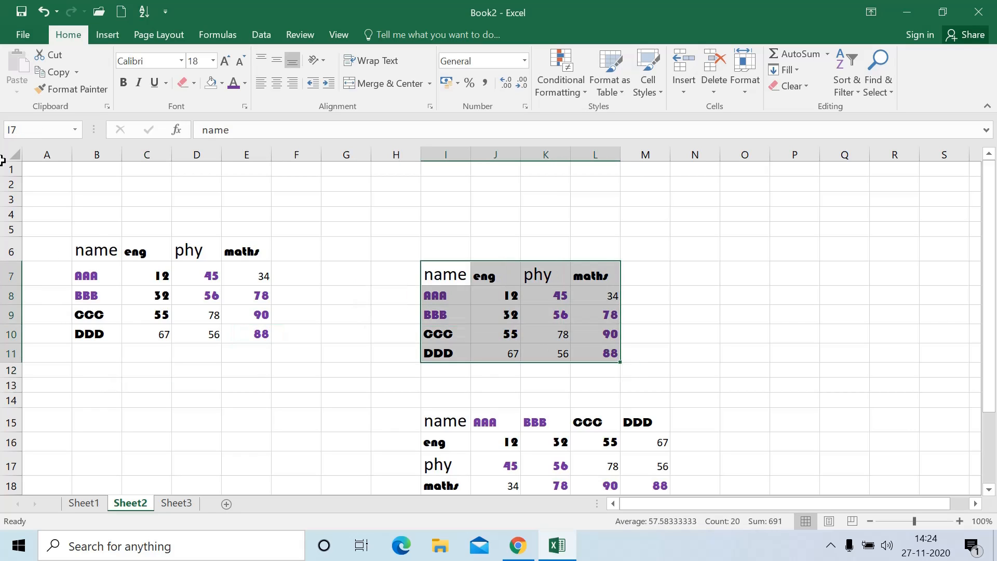
left_click(55, 73)
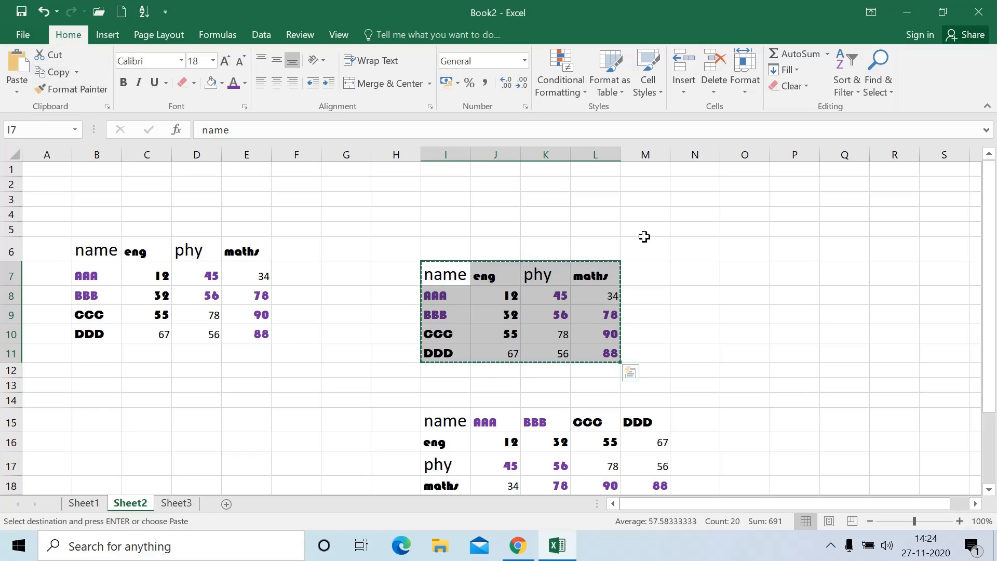
left_click(694, 238)
left_click(17, 88)
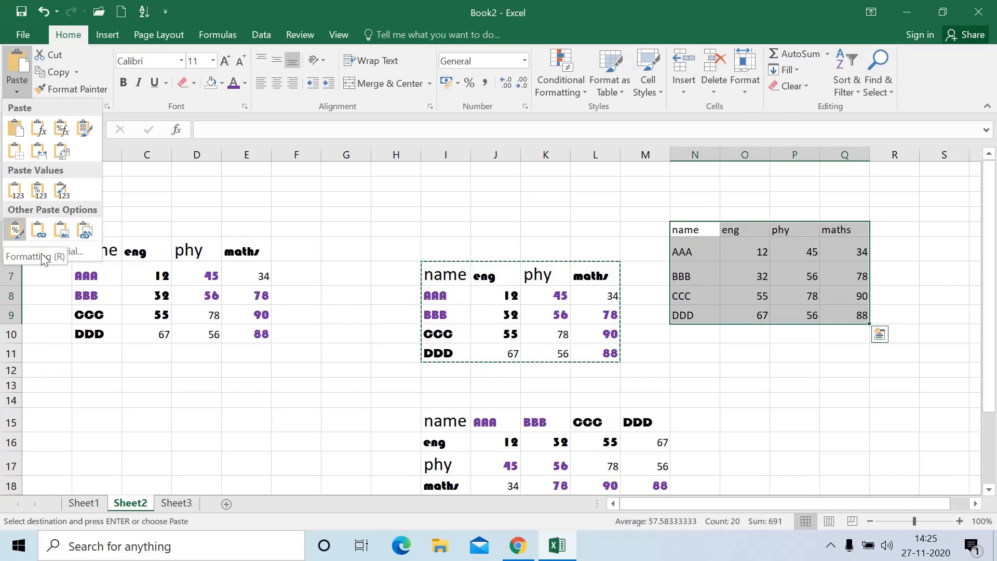
left_click(252, 383)
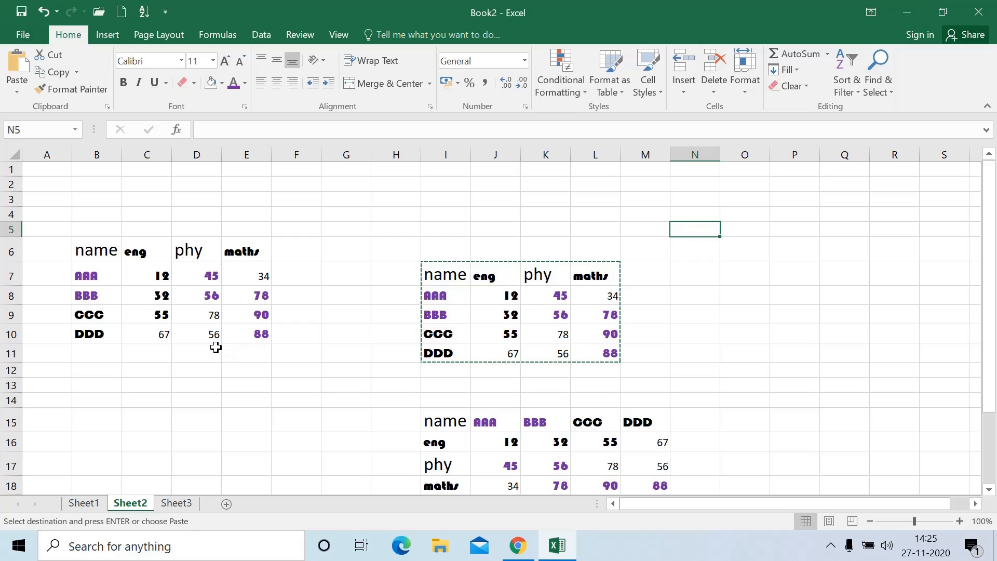
key("Escape")
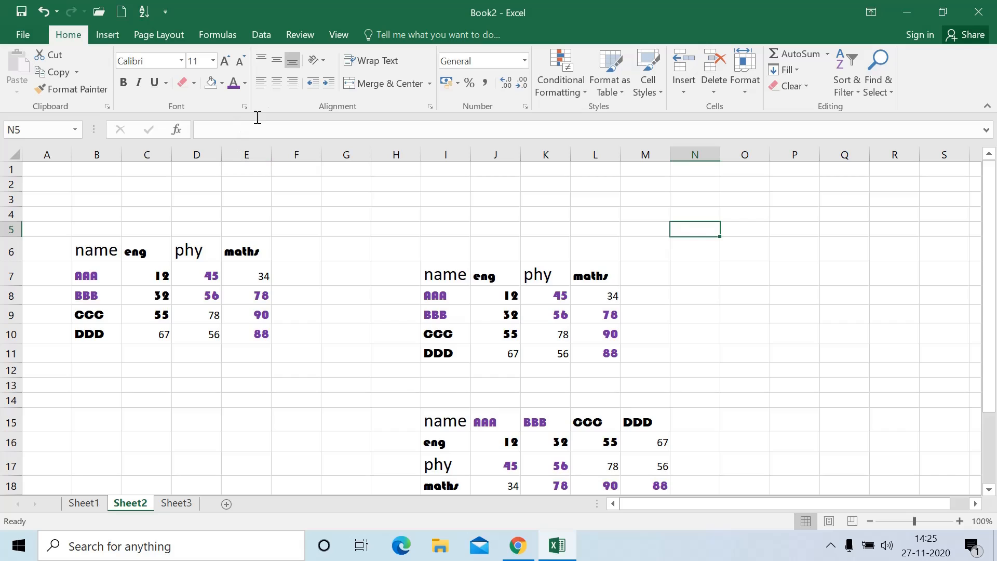
Give header row 6 a moderate extra height and widen columns B and E for the B6:E10 table
left_click(97, 253)
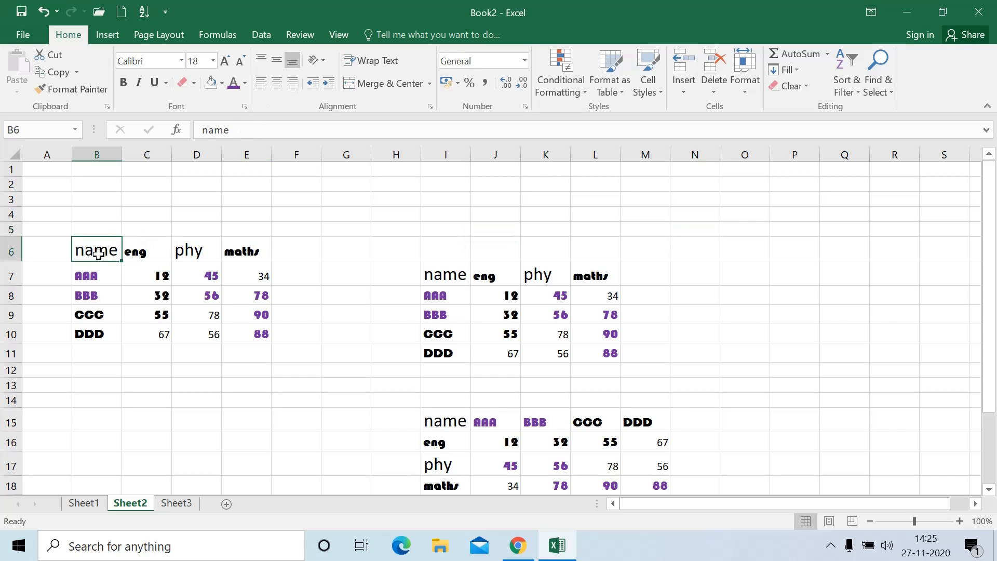
mouse_move(13, 261)
left_mouse_down()
mouse_move(18, 295)
mouse_move(18, 261)
left_mouse_up()
left_click(40, 291)
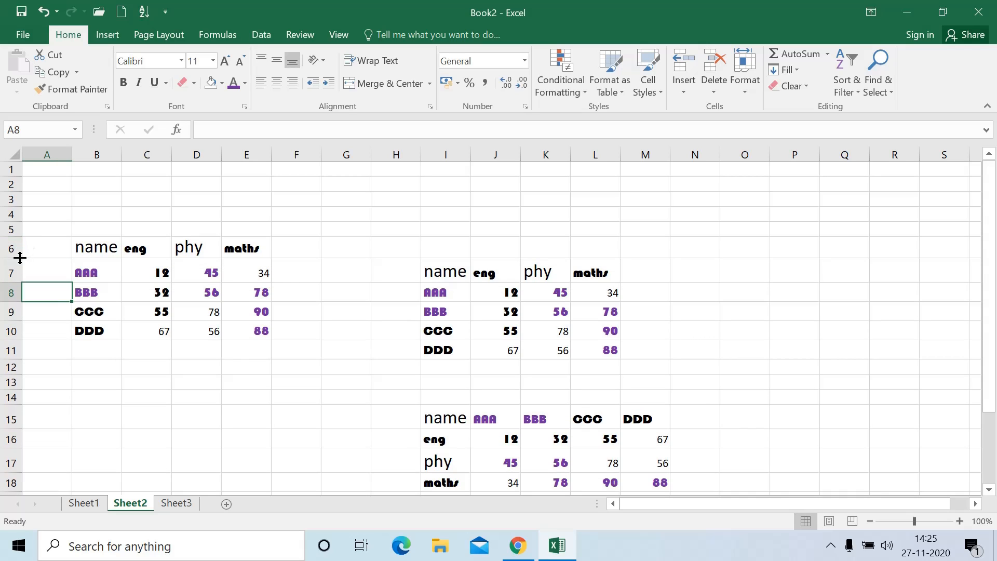
mouse_move(18, 258)
left_mouse_down()
mouse_move(18, 289)
mouse_move(23, 272)
left_mouse_up()
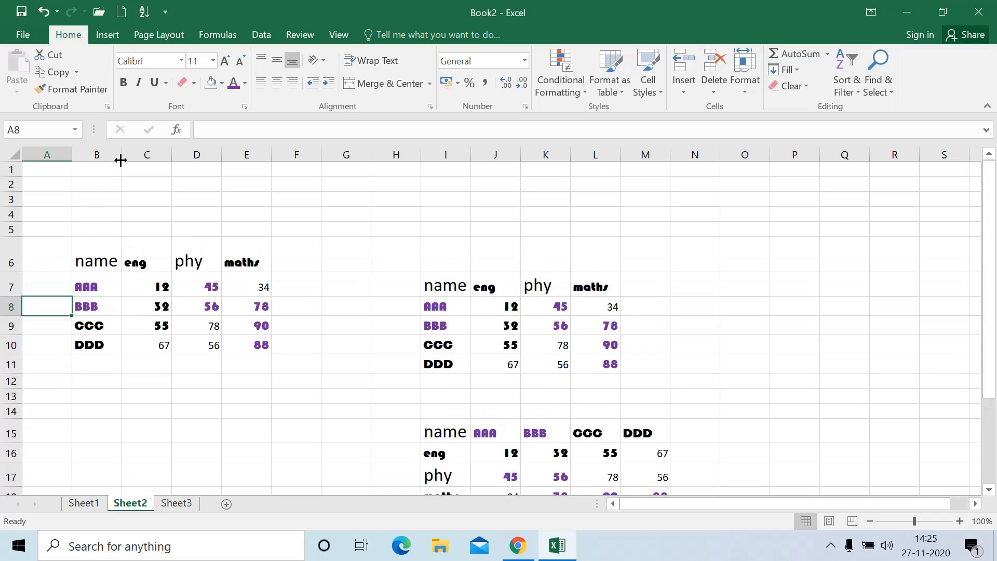
left_click_drag(122, 155, 146, 175)
left_click_drag(119, 264, 288, 263)
left_click_drag(296, 154, 316, 161)
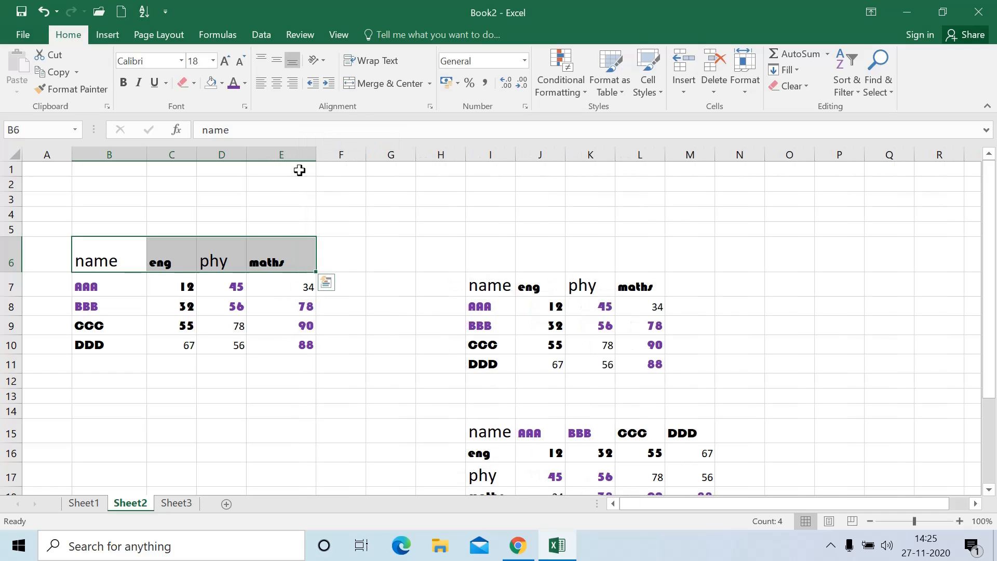
Centre the B6:E6 header texts horizontally and vertically in their cells
left_click(274, 87)
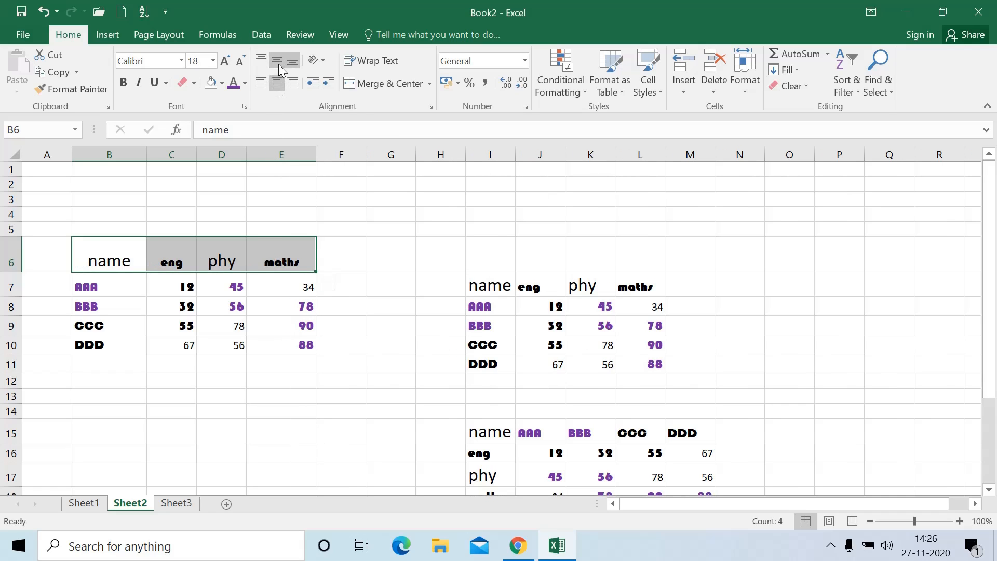
left_click(279, 64)
left_click(260, 85)
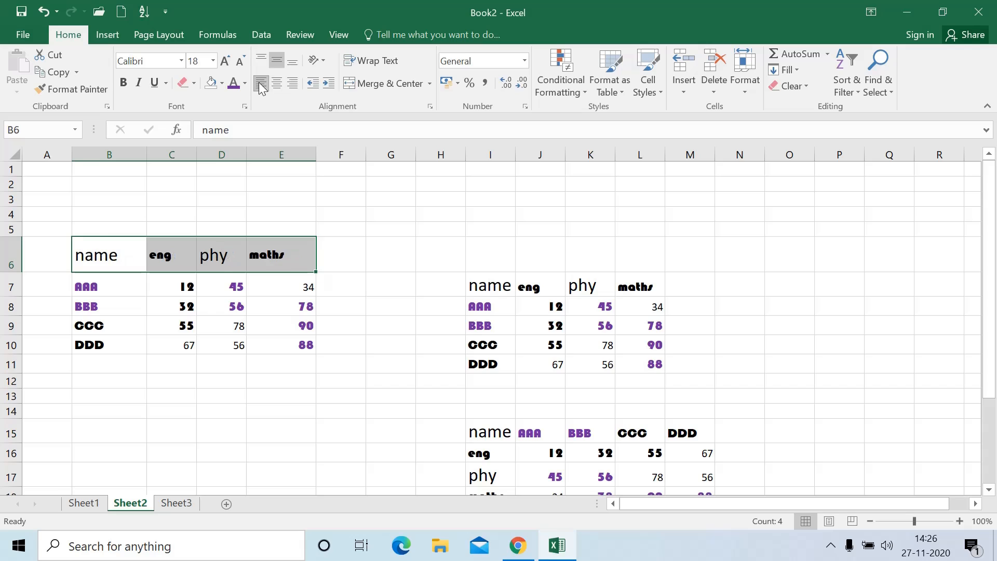
left_click(258, 58)
left_click(277, 84)
left_click(278, 65)
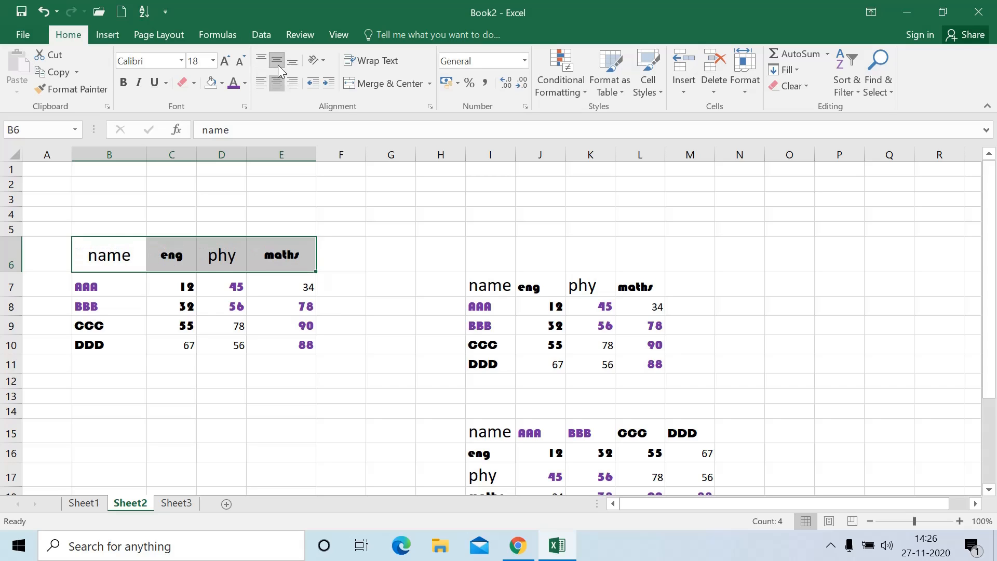
Try the angled, vertical and rotated text orientations on the headers, then return them to horizontal
left_click(317, 61)
left_click(343, 97)
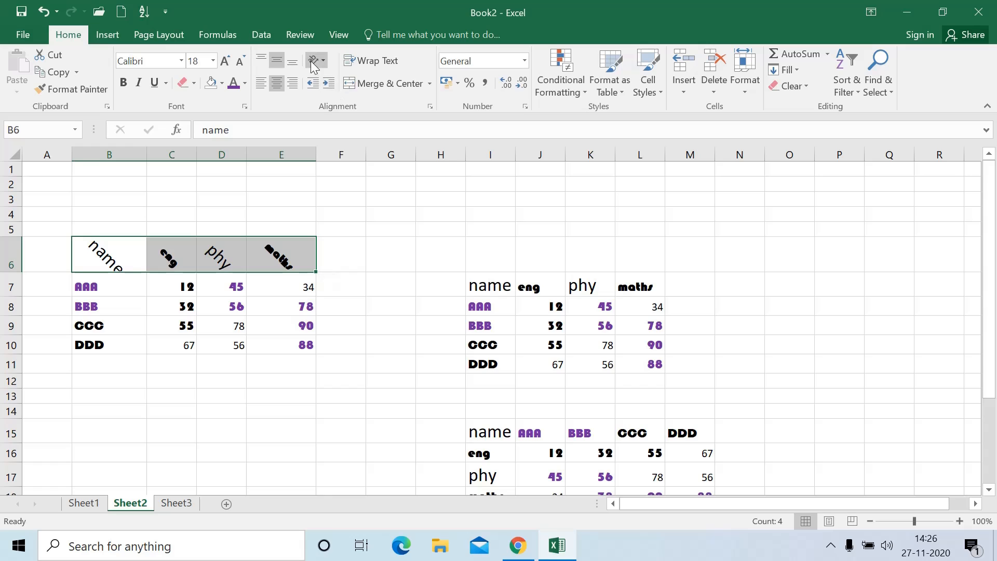
left_click(311, 61)
left_click(338, 82)
left_click(314, 61)
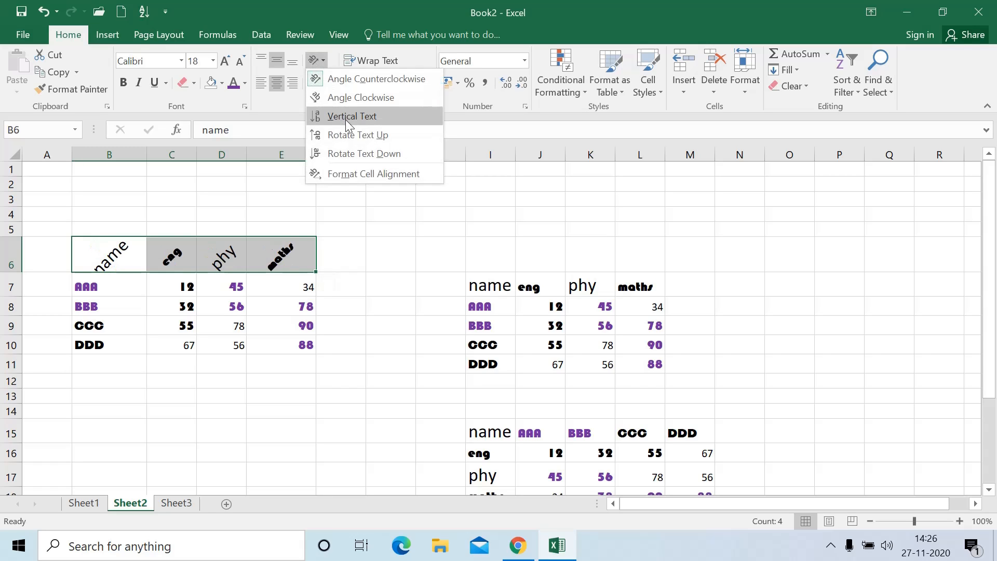
left_click(346, 118)
left_click(314, 62)
left_click(349, 136)
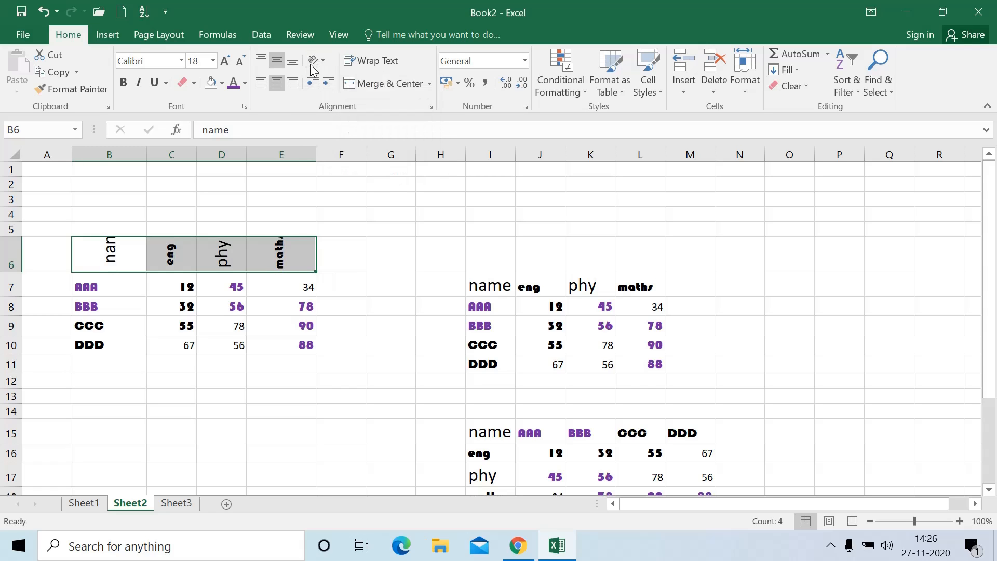
left_click(313, 61)
left_click(338, 153)
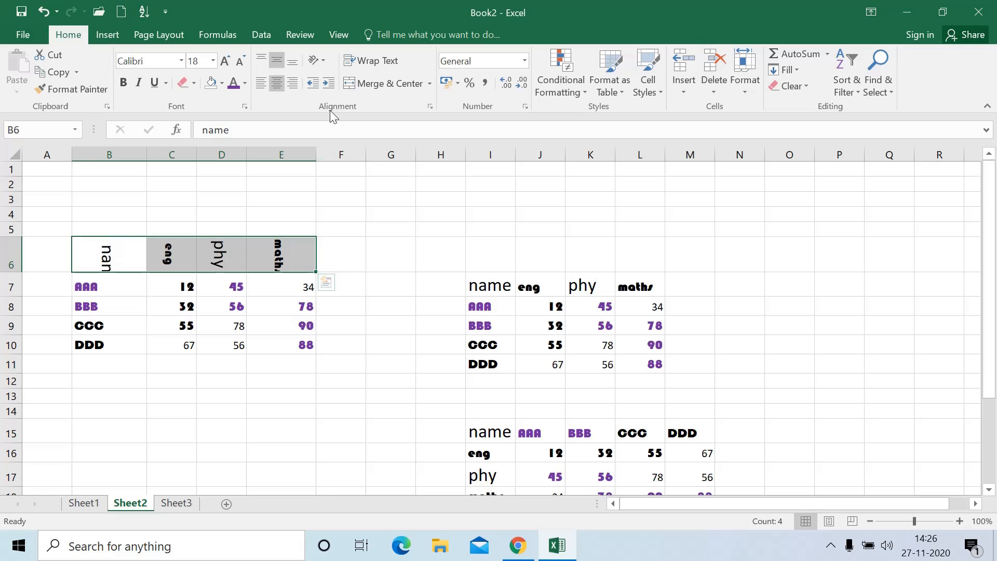
left_click(313, 60)
left_click(356, 82)
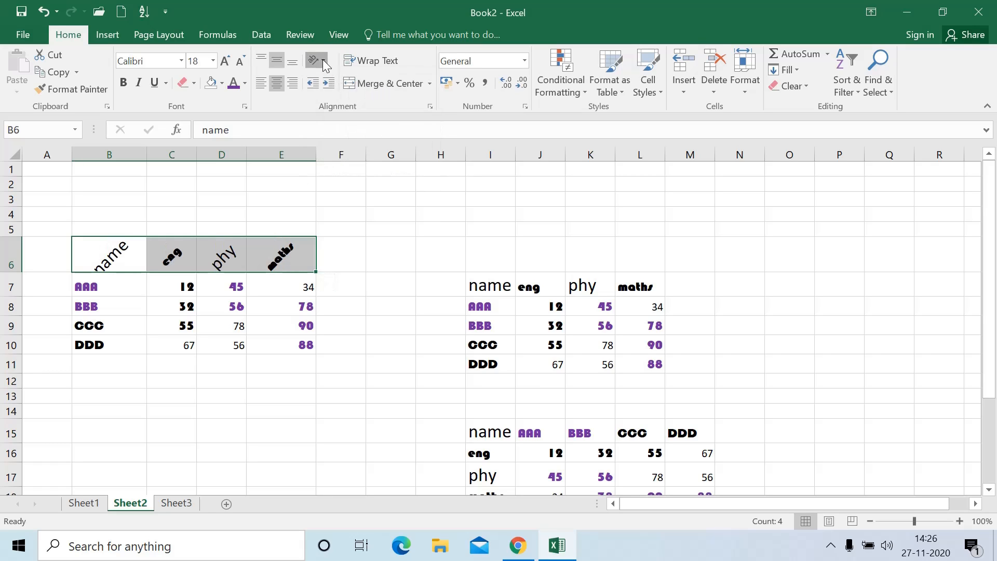
left_click(322, 61)
left_click(347, 79)
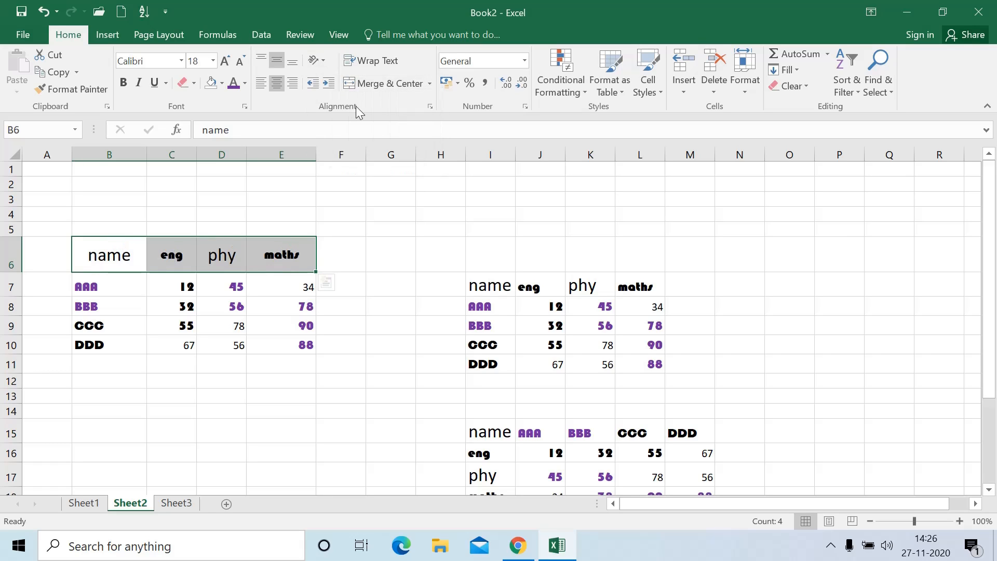
Indent the name heading in B6, adjusting the indent up and down to settle it
left_click(126, 254)
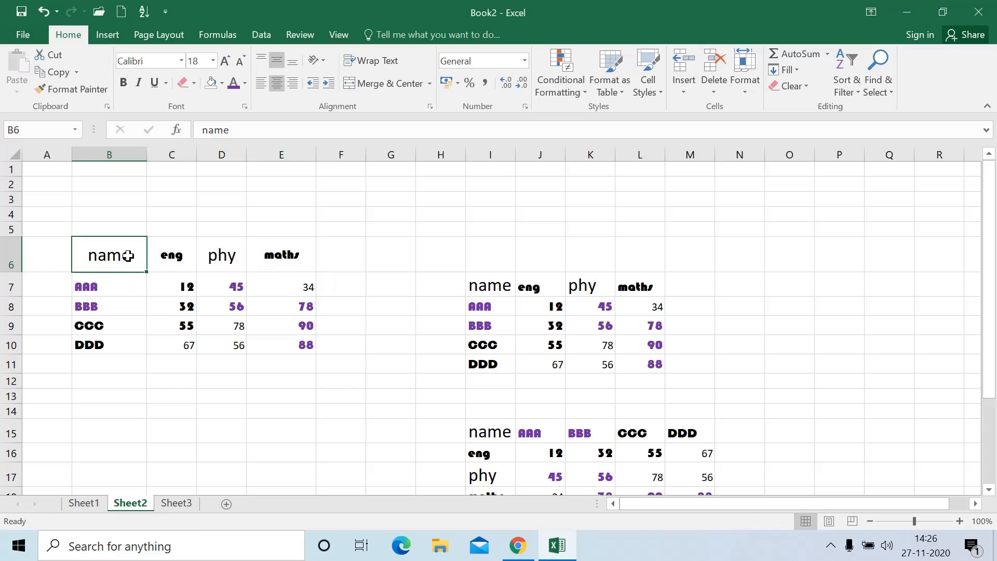
left_click(325, 83)
left_click(325, 83)
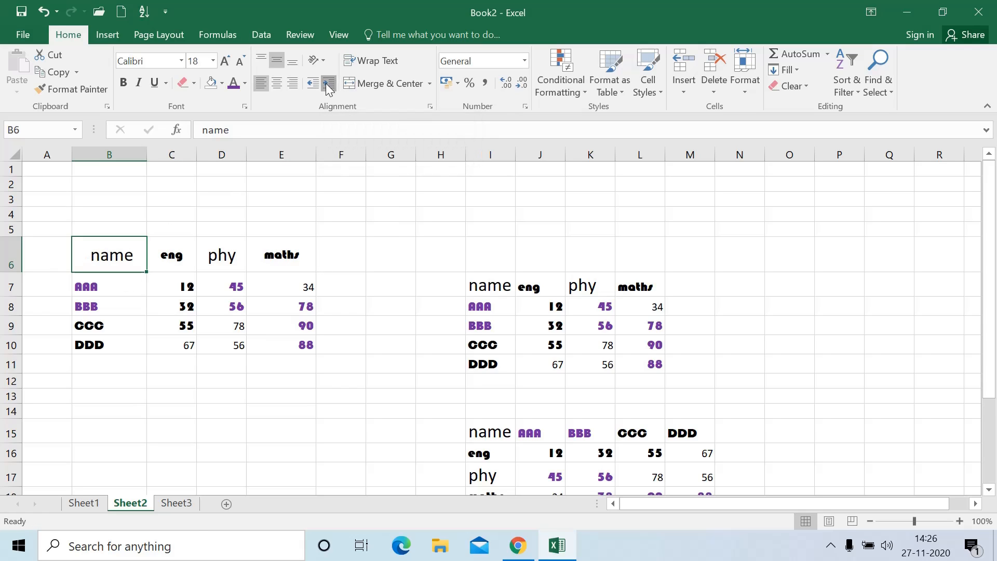
left_click(326, 83)
left_click(325, 83)
left_click(312, 89)
left_click(312, 89)
left_click(312, 89)
left_click(326, 84)
left_click(280, 307)
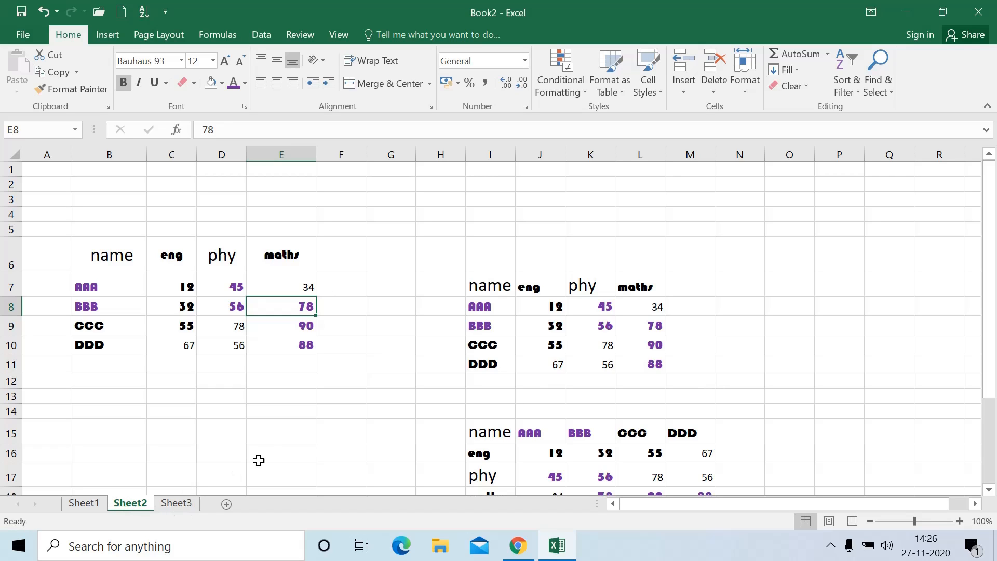
On Sheet3, enter Student Name in K8 and wrap it, clearing stray text from L8
left_click(172, 502)
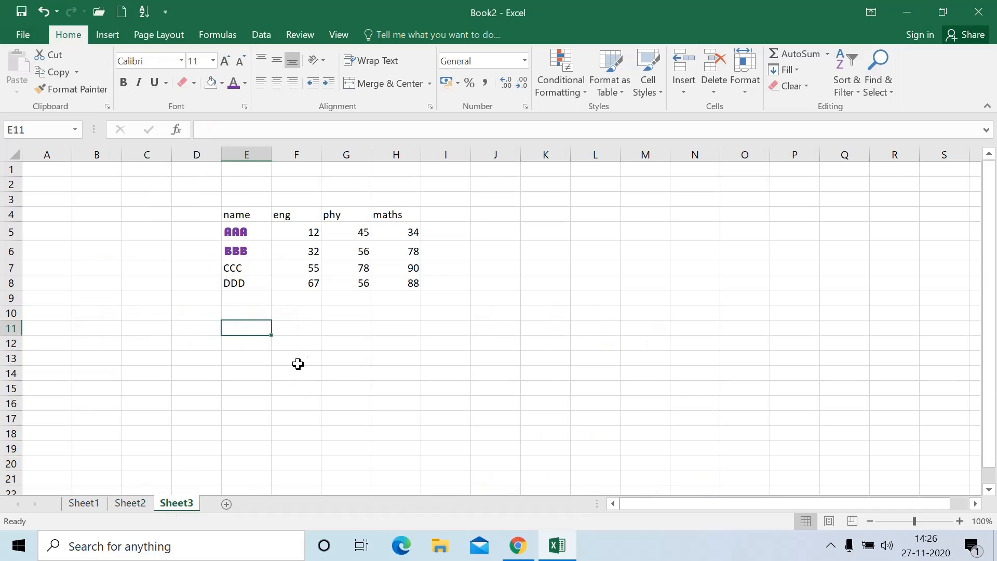
left_click(546, 280)
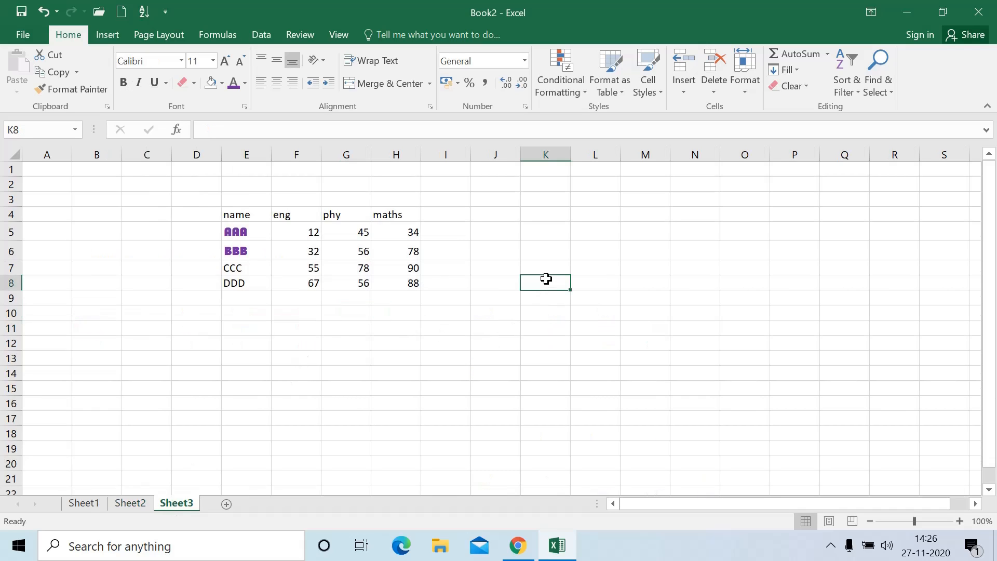
type("Stu")
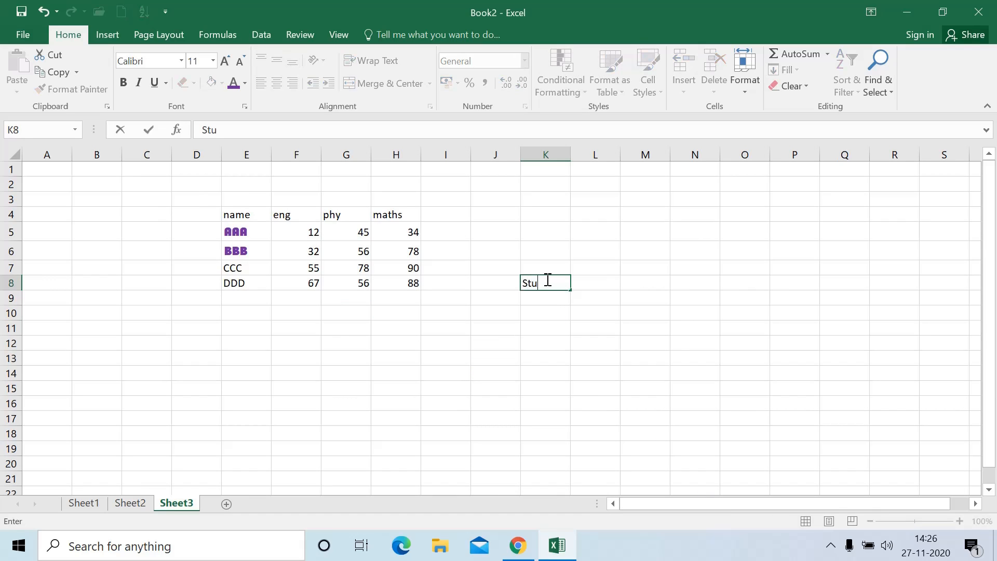
type("dent Name")
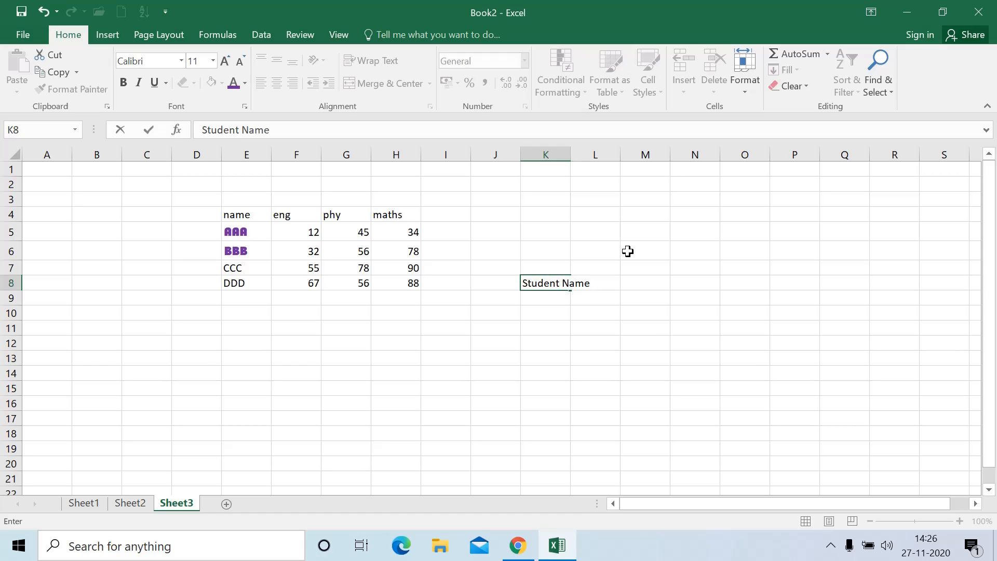
left_click(597, 324)
left_click(559, 285)
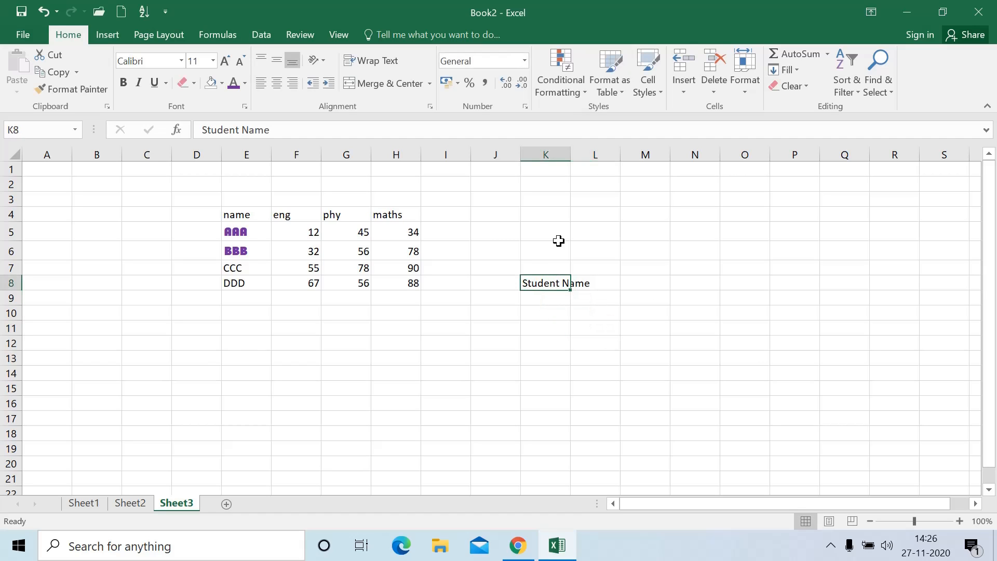
left_click(595, 283)
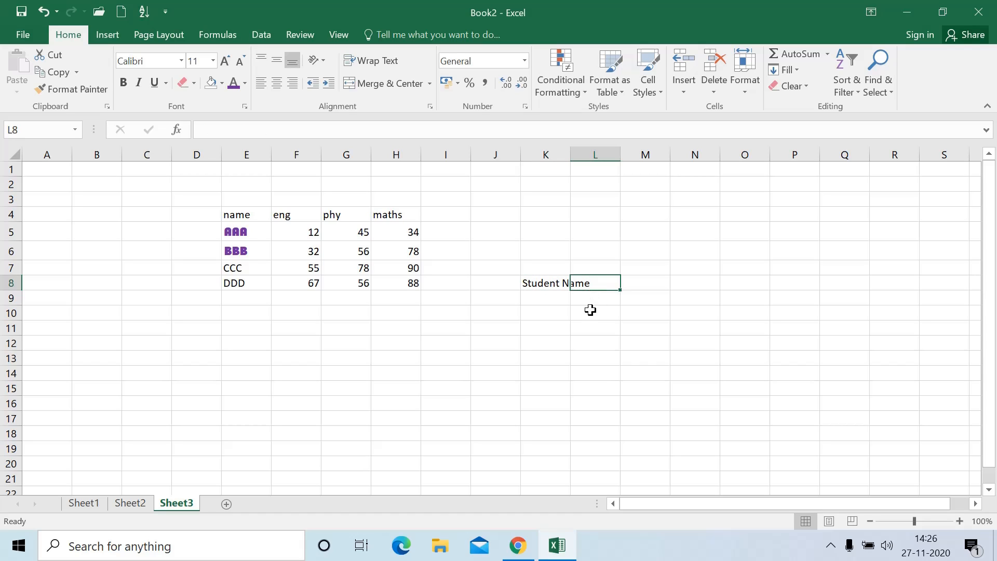
type("gg")
left_click(608, 329)
left_click(606, 283)
key("Delete")
left_click(607, 315)
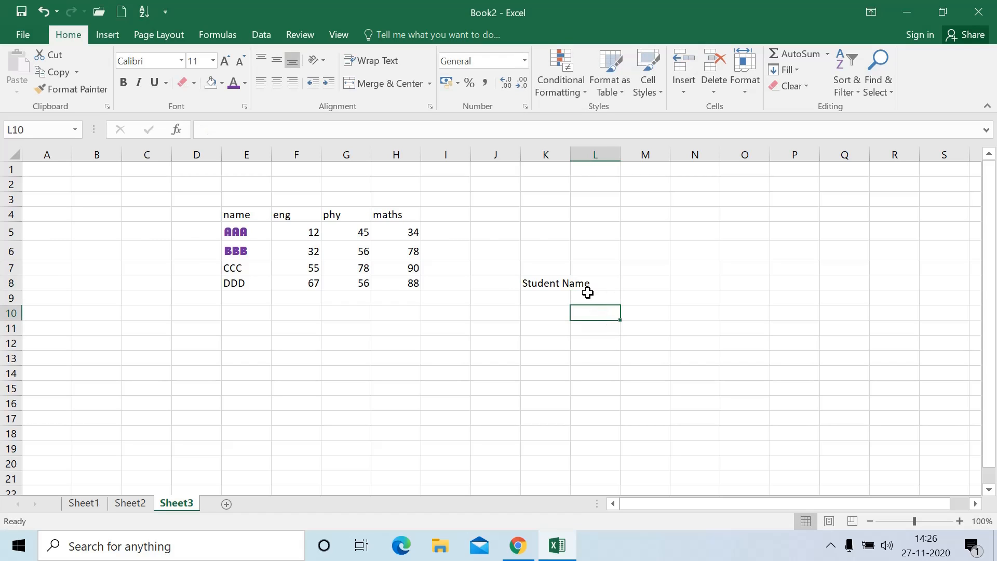
left_click(544, 282)
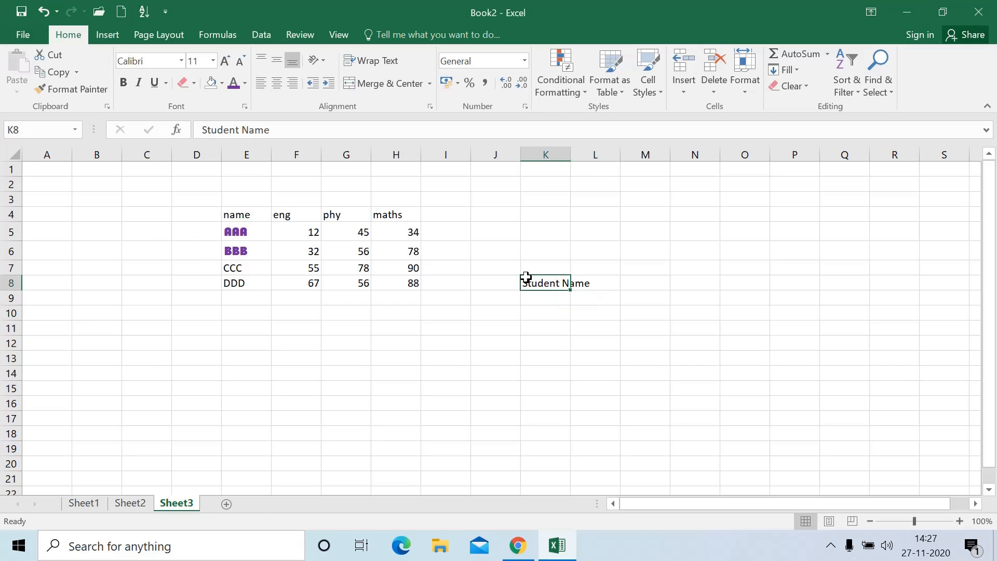
left_click(373, 62)
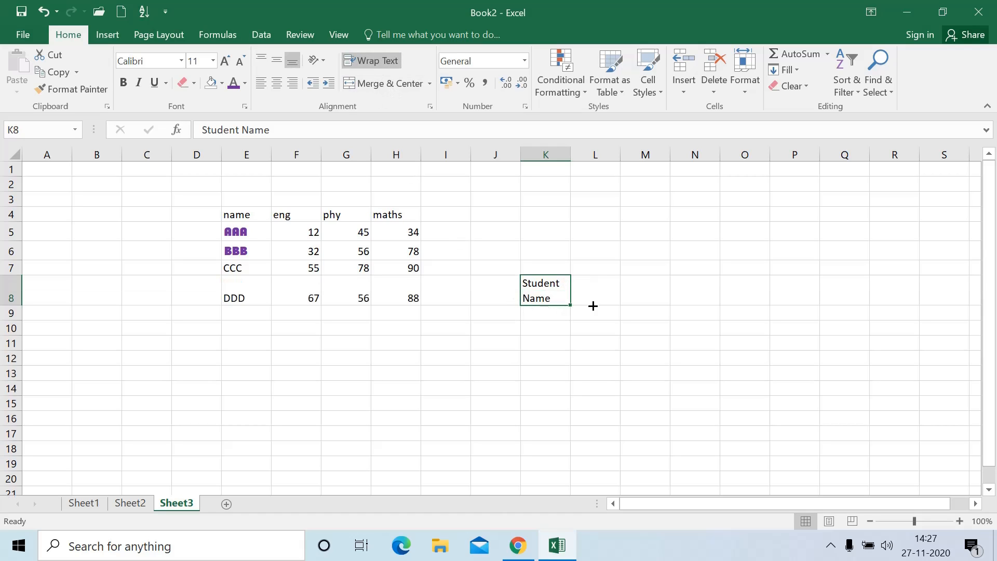
Enter Employee Name in K13 and wrap it onto two lines
left_click(540, 375)
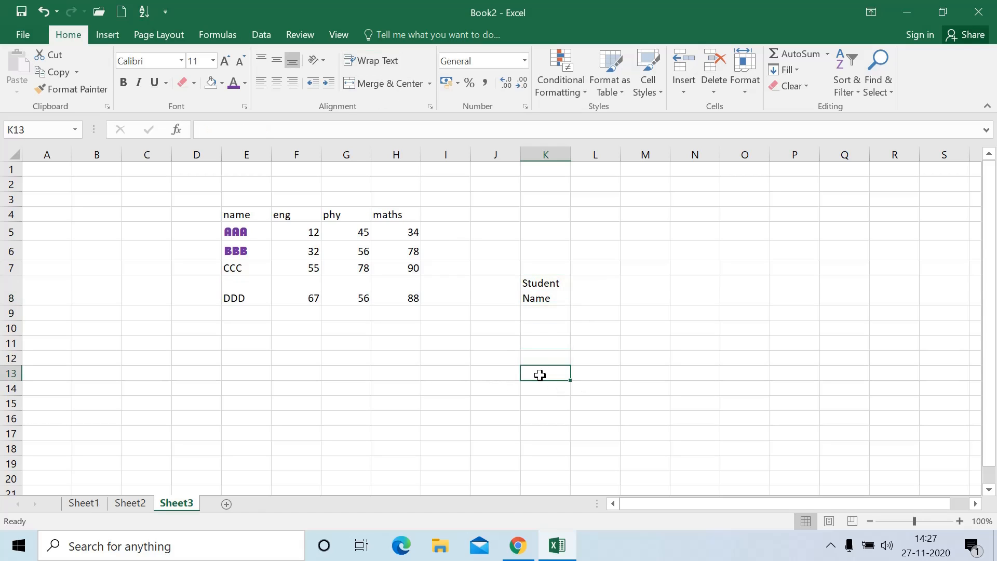
type("Employee")
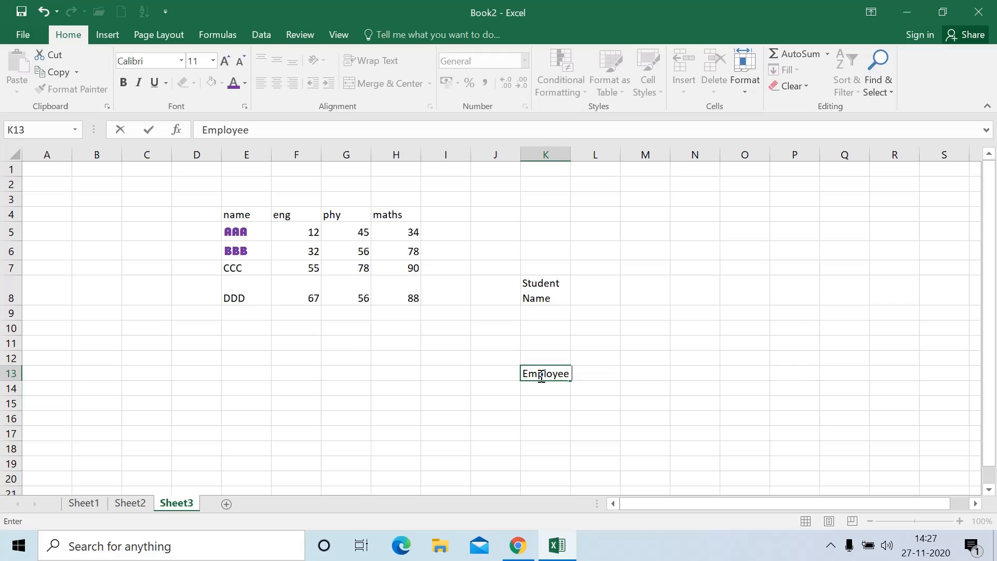
type(" Name")
key("Return")
left_click(558, 374)
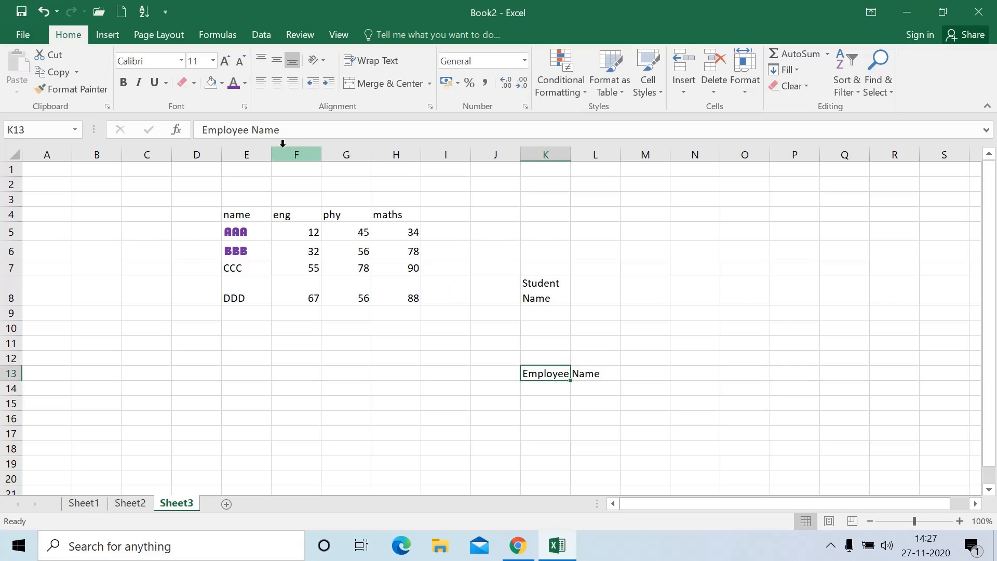
left_click(379, 61)
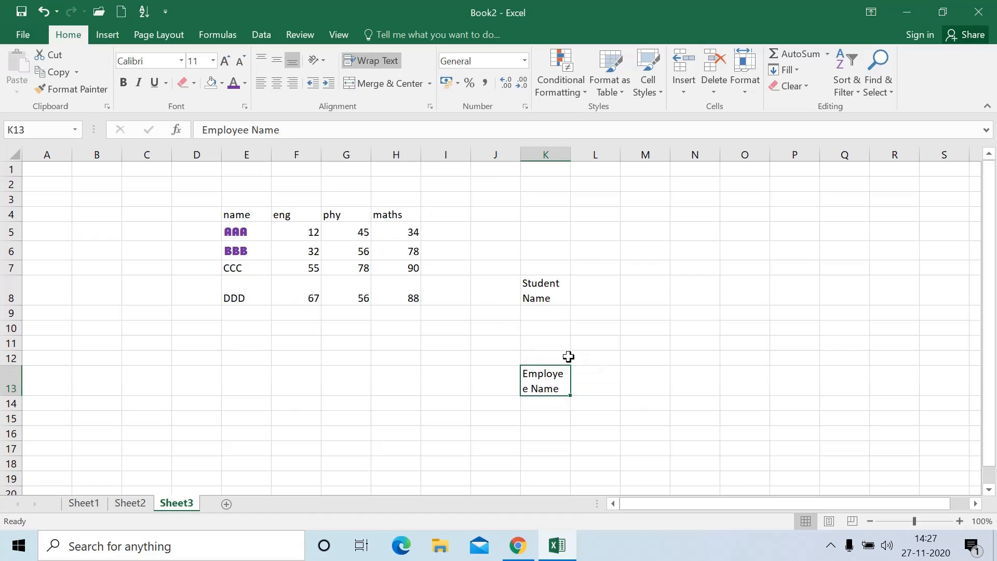
Type a two-line Student Name label in E15 using Alt+Enter for the line break
left_click(264, 422)
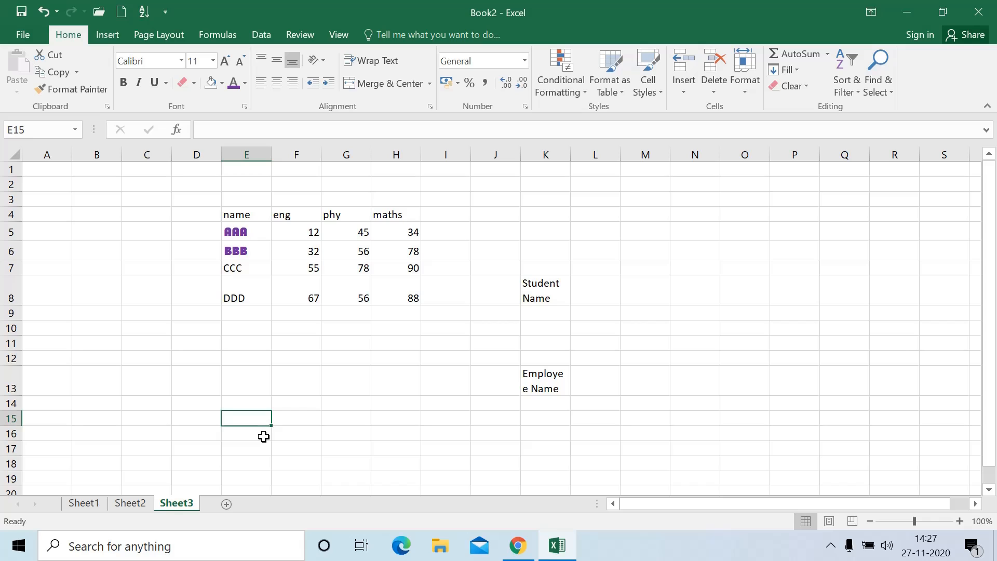
type("Student")
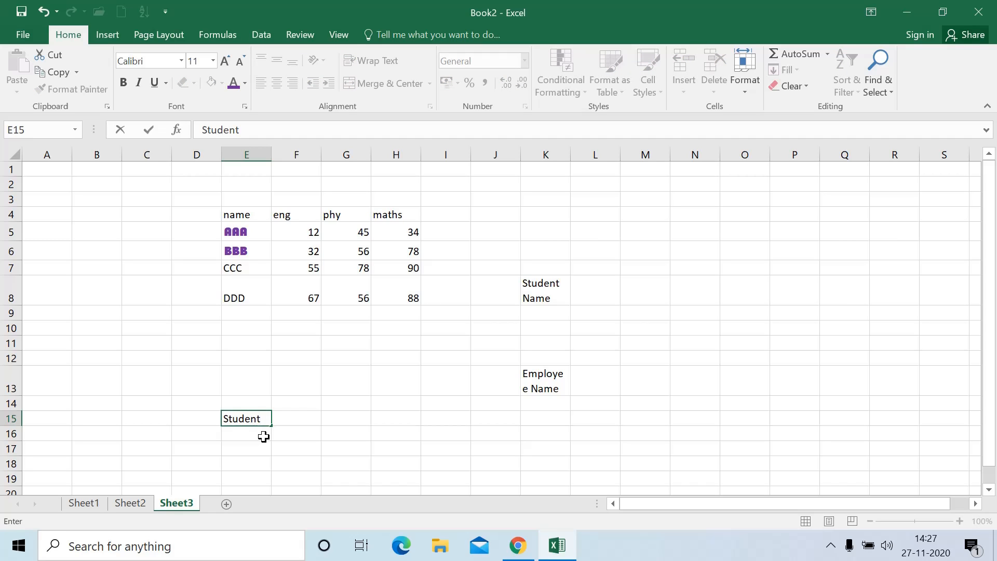
key("alt+Return")
type("Name")
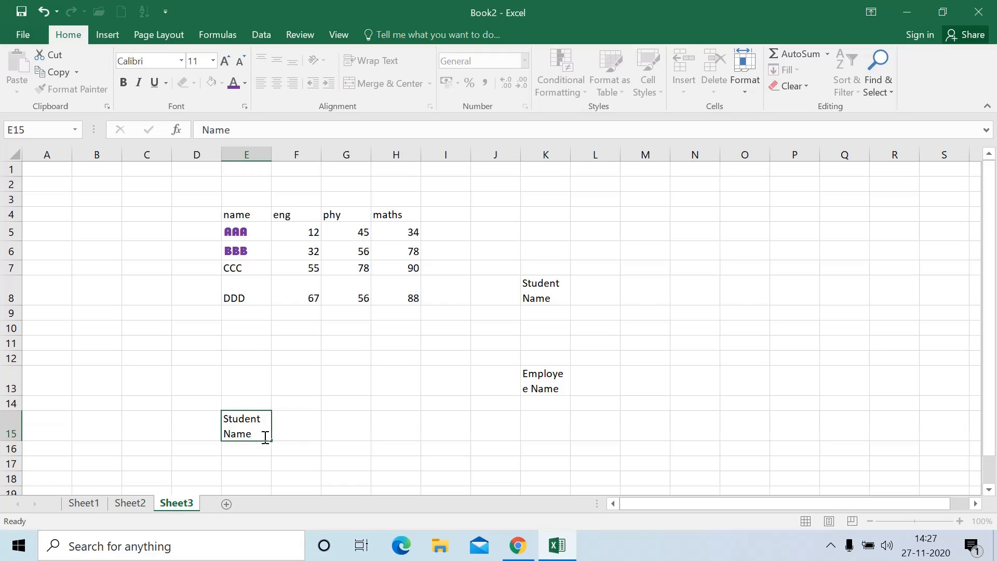
key("Return")
key("Right")
key("Right")
key("Right")
key("Right")
key("Right")
key("Right")
key("Right")
key("Right")
key("Right")
key("Right")
key("Right")
key("Right")
key("Right")
key("Right")
key("Right")
key("Right")
key("Right")
key("Right")
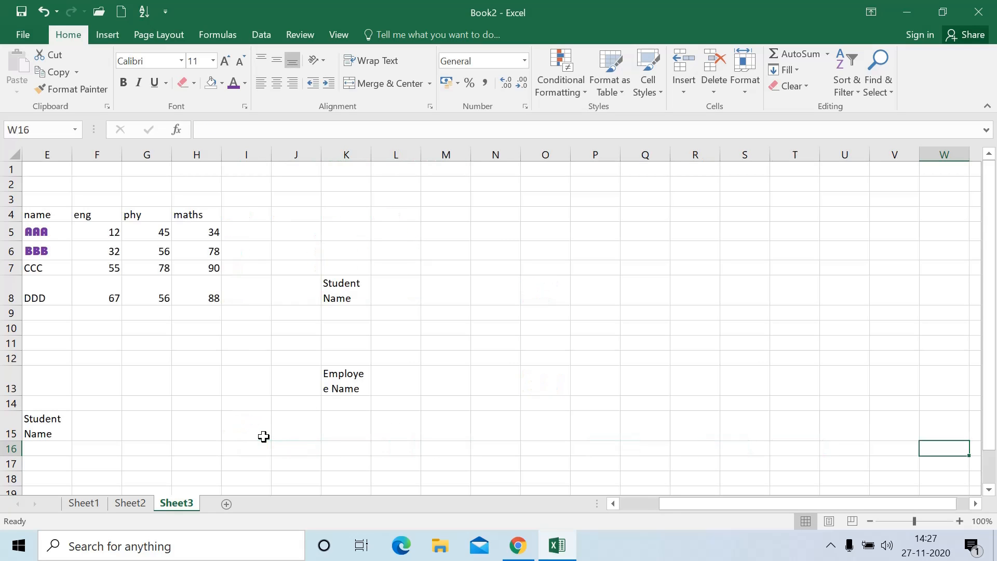
key("Left")
key("Left")
key("Left")
key("Left")
key("Left")
key("Left")
key("Left")
key("Left")
key("Left")
key("Left")
key("Left")
key("Left")
key("Left")
key("Left")
key("Left")
key("Left")
key("Left")
key("Left")
key("Left")
key("Left")
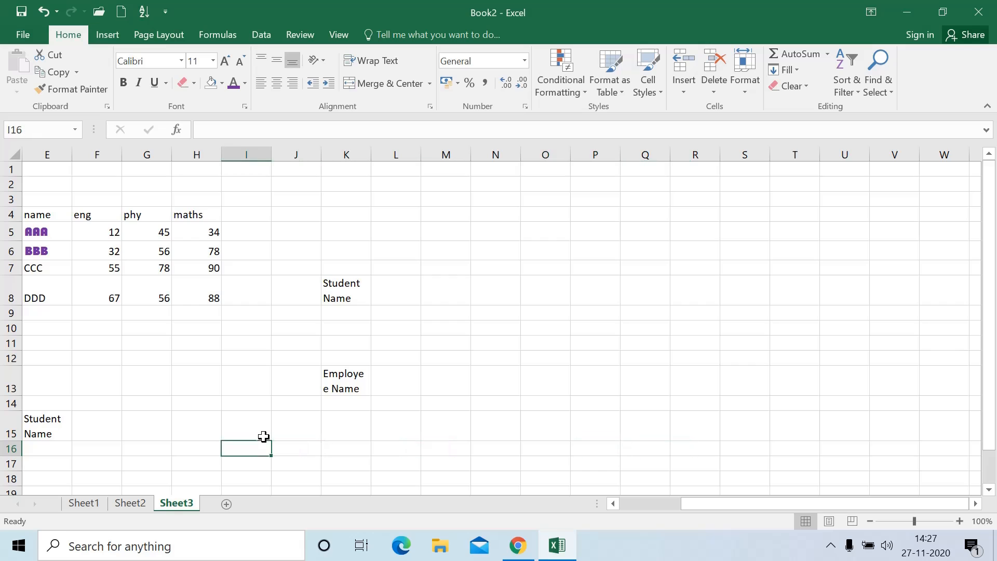
key("Left")
key("Down")
key("Down")
Enter Hello in cell D18, dismissing the ribbon shortcut hints
key("Right")
key("Right")
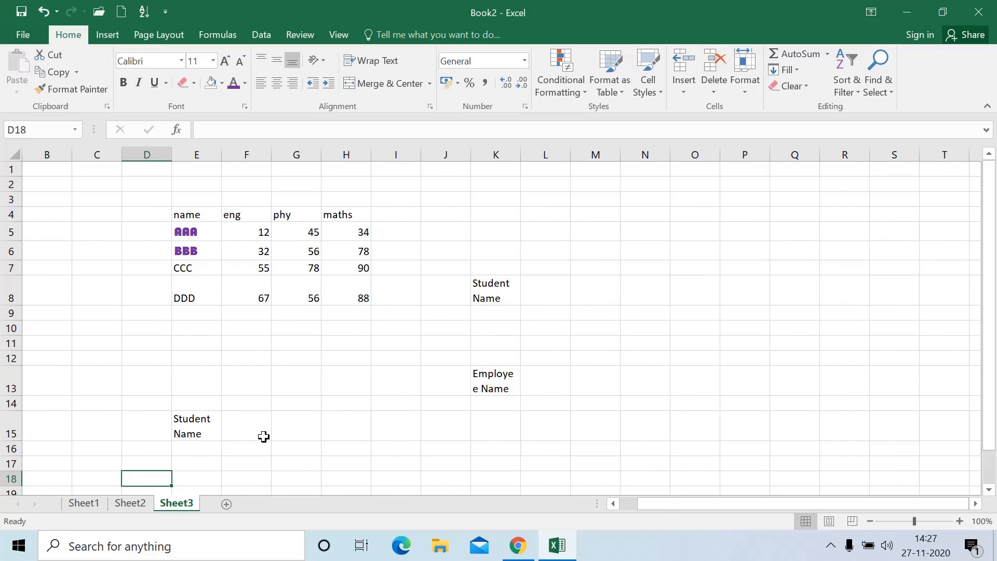
type("Hello")
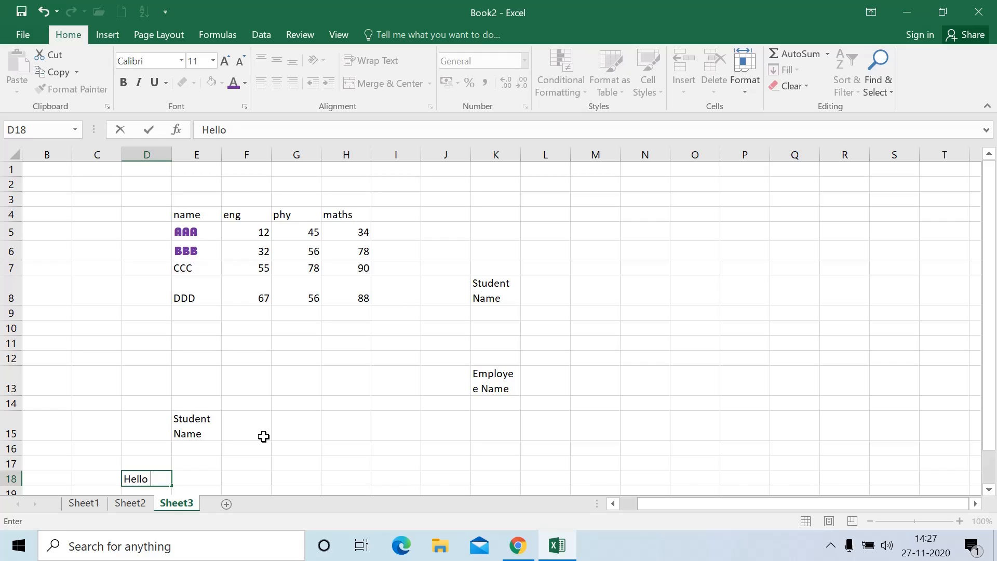
key("alt")
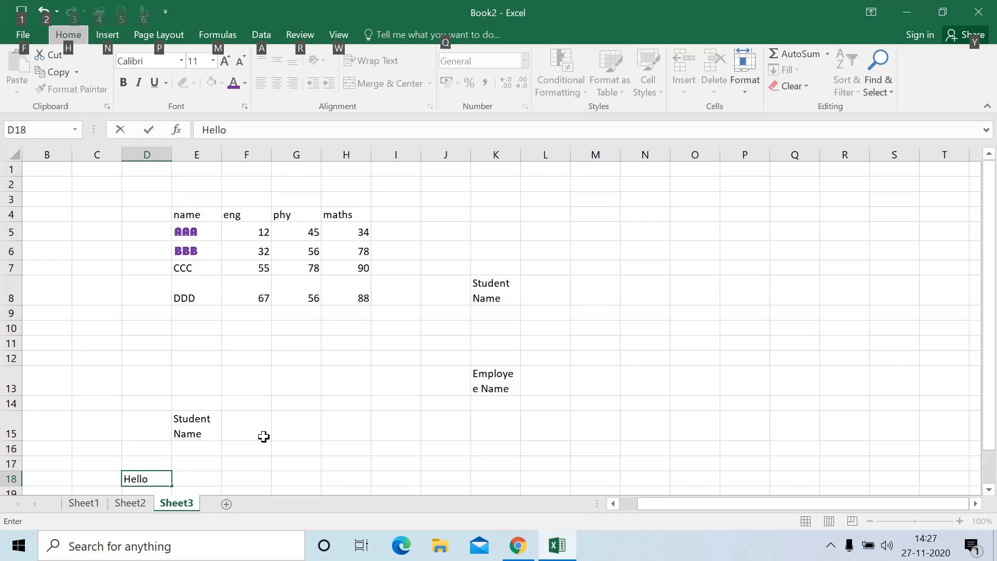
key("Escape")
key("Return")
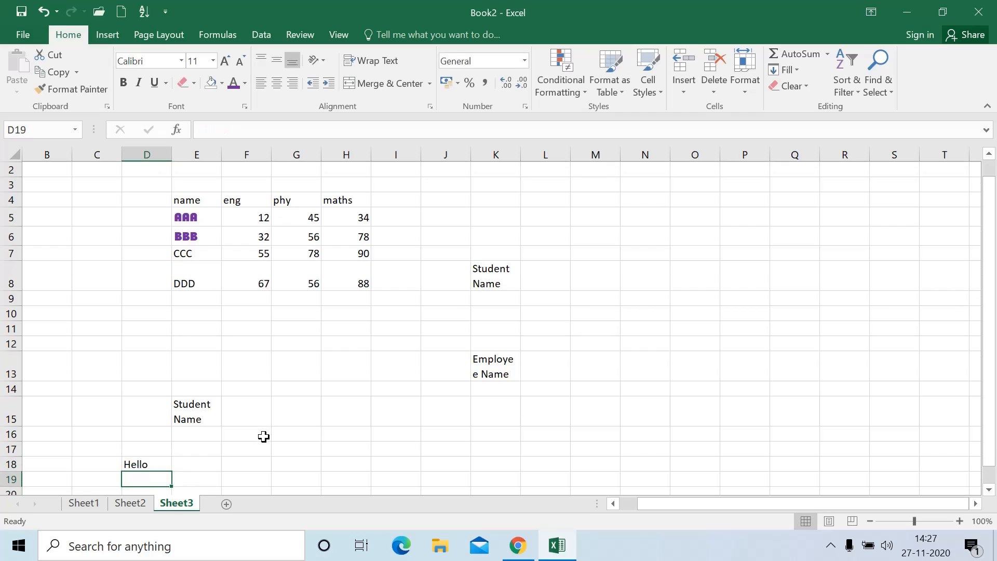
Put Hello and Everyone on two separate lines inside cell F17
key("Up")
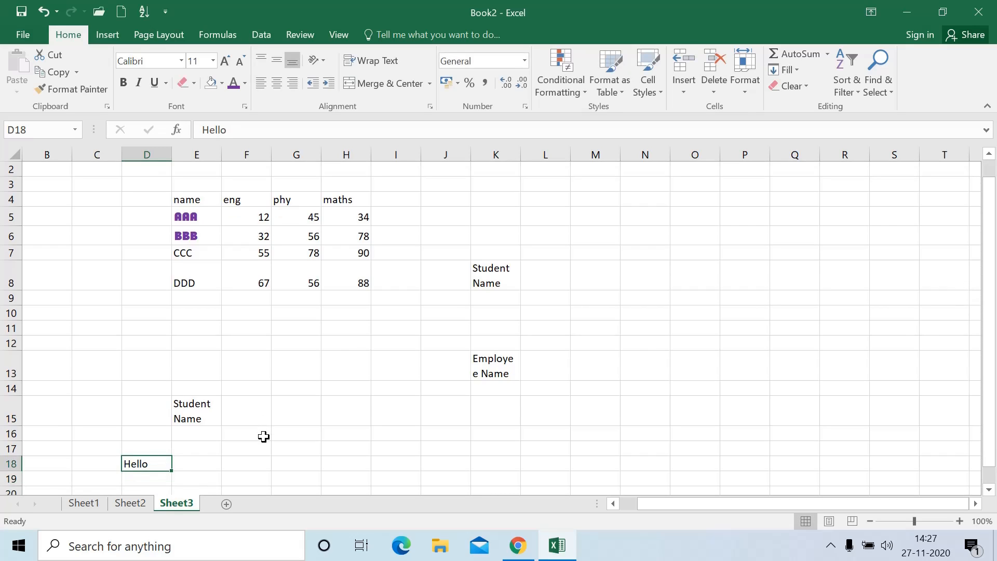
key("Up")
key("Right")
key("Right")
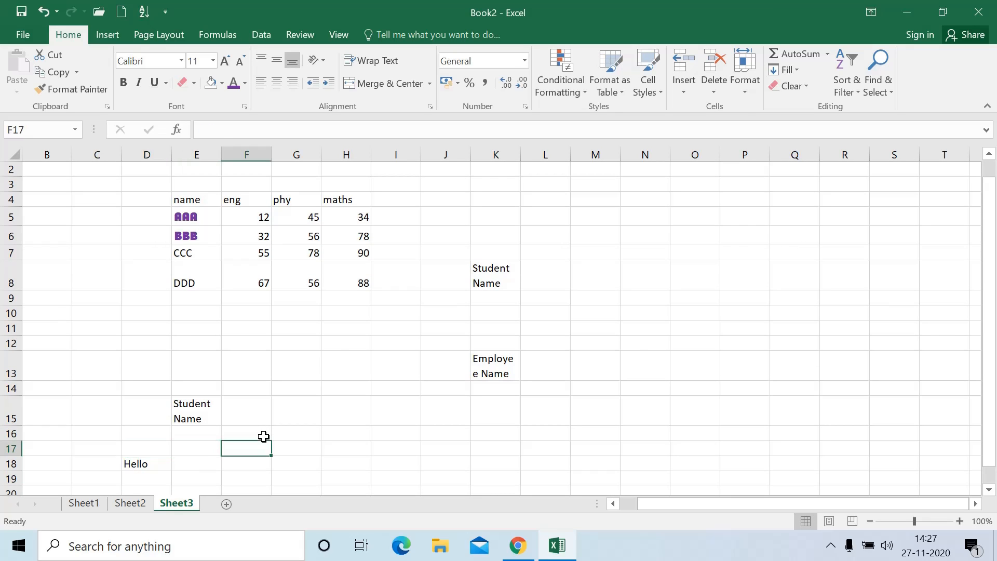
type("He")
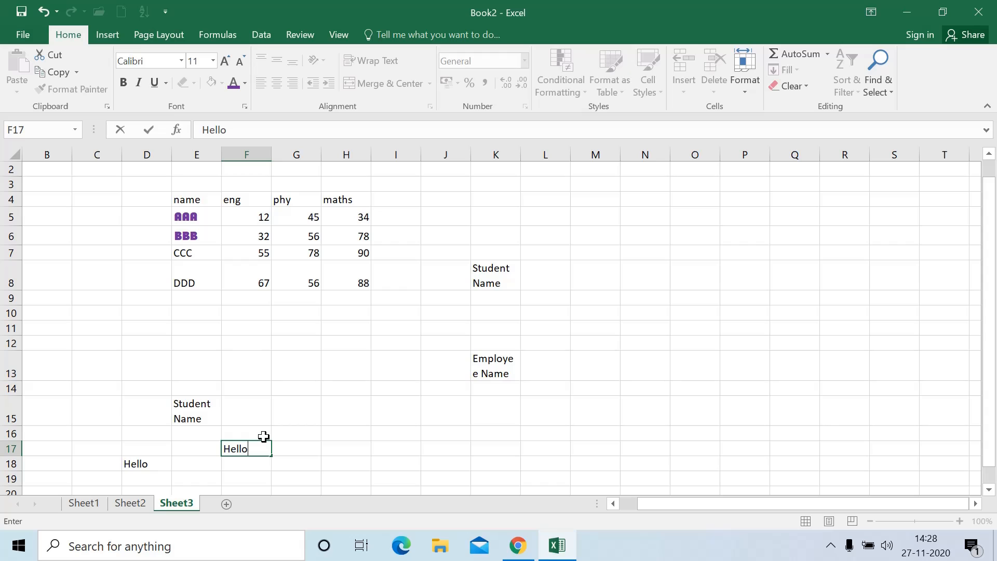
type("llo")
key("alt+Return")
type("Every")
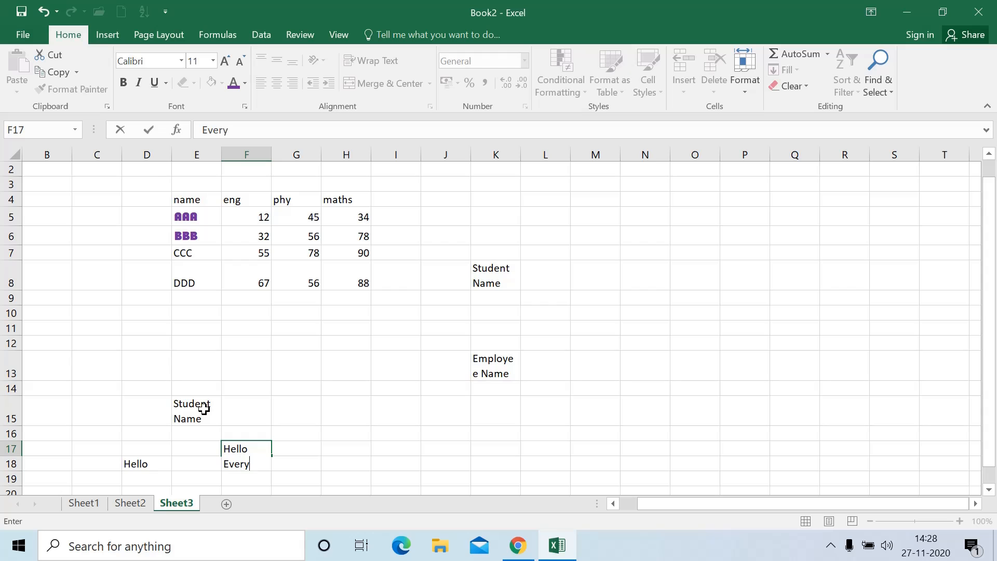
type("one")
scroll(305, 371, "down", 1)
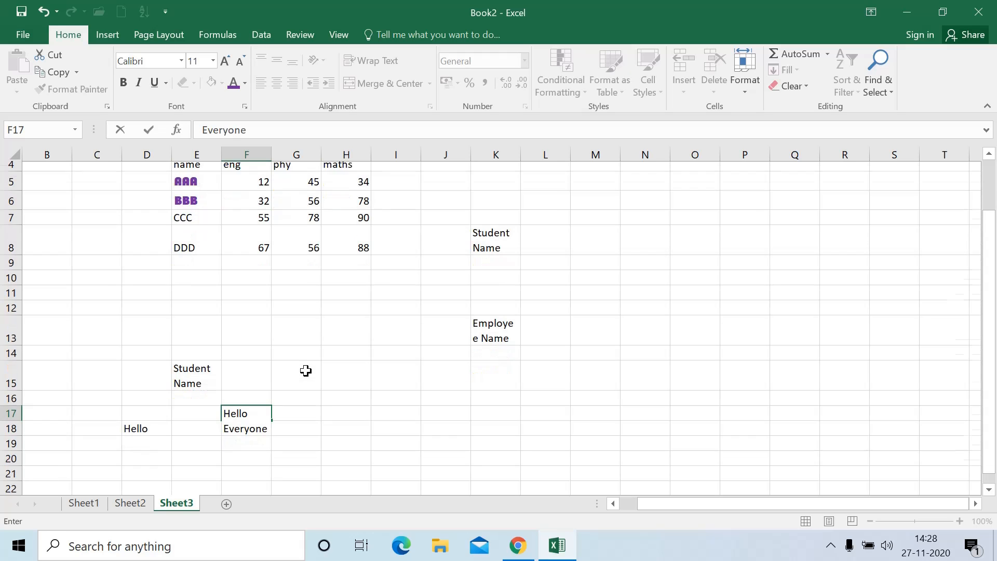
left_click(337, 413)
scroll(353, 417, "up", 1)
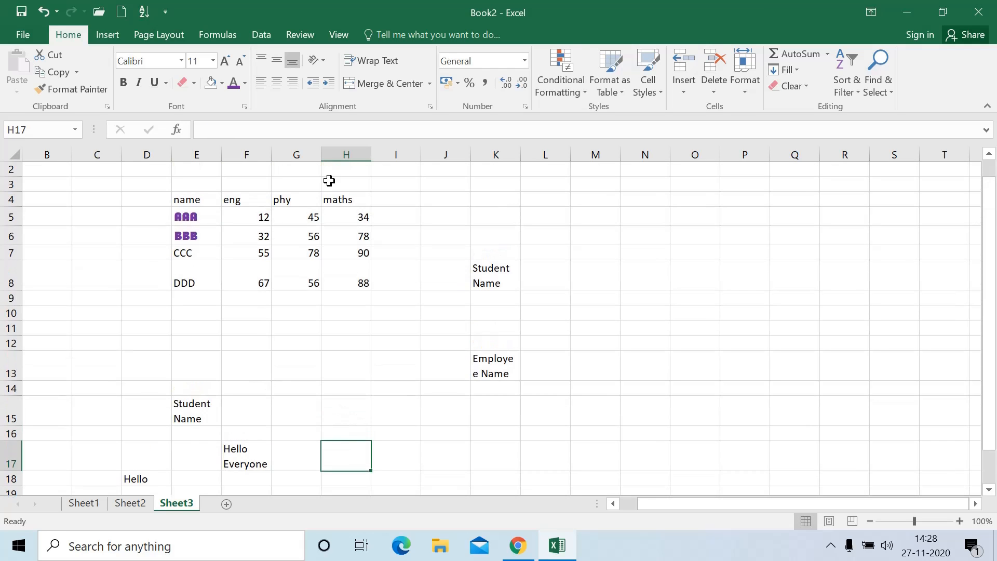
scroll(416, 364, "up", 1)
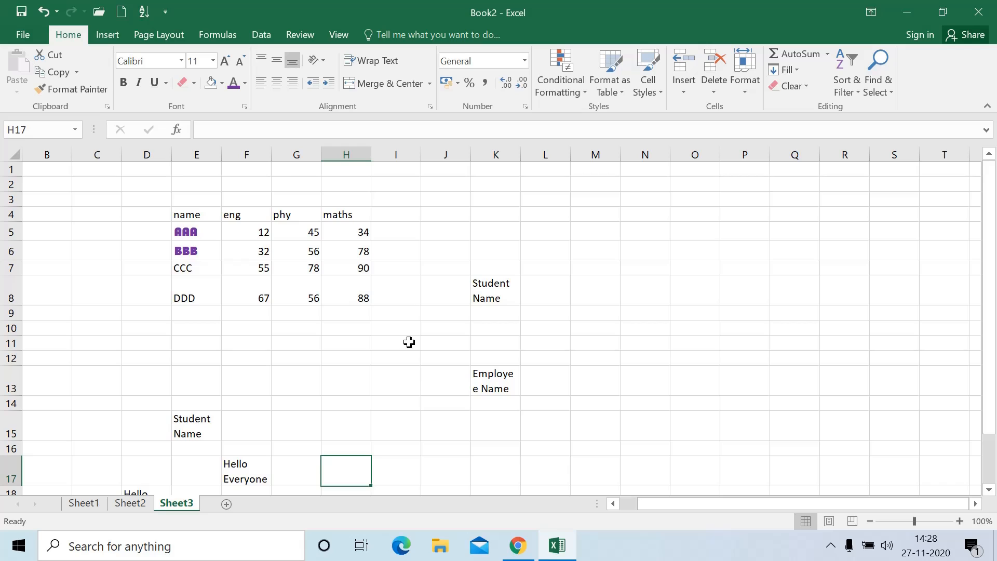
Merge and centre E1:L2 and type the title STUDENT DETAILS into it
left_click_drag(198, 169, 521, 187)
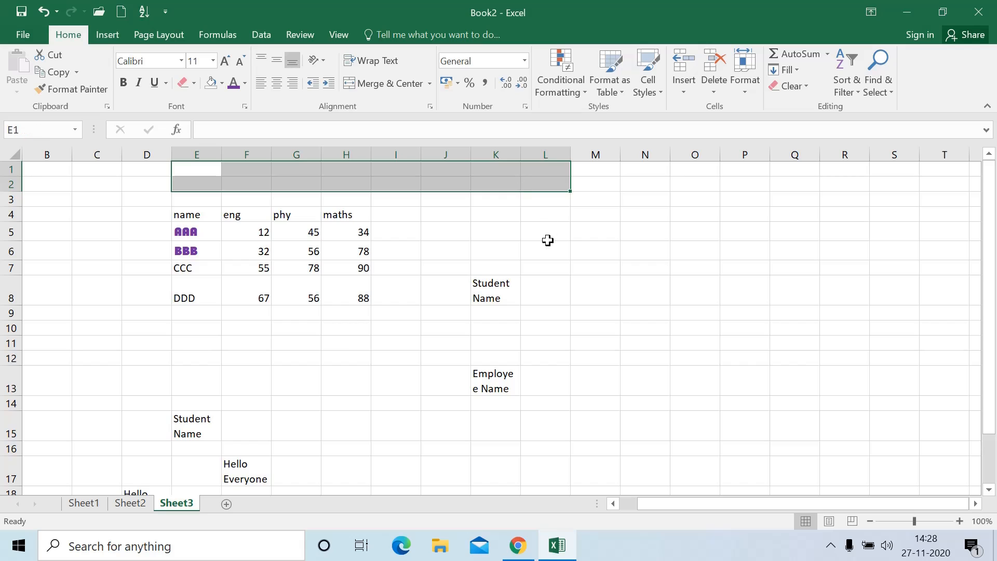
left_click(387, 86)
left_click(378, 269)
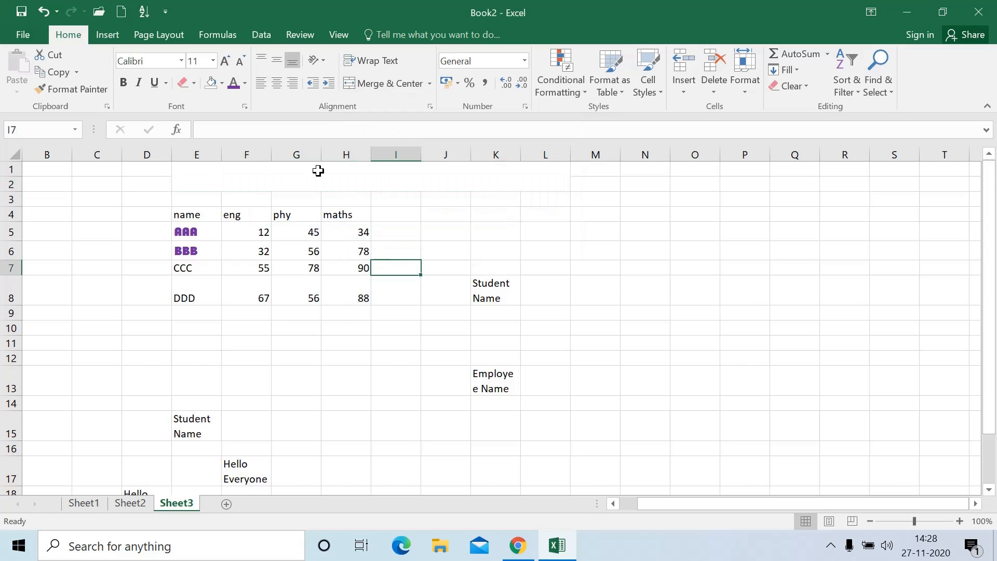
left_click(317, 169)
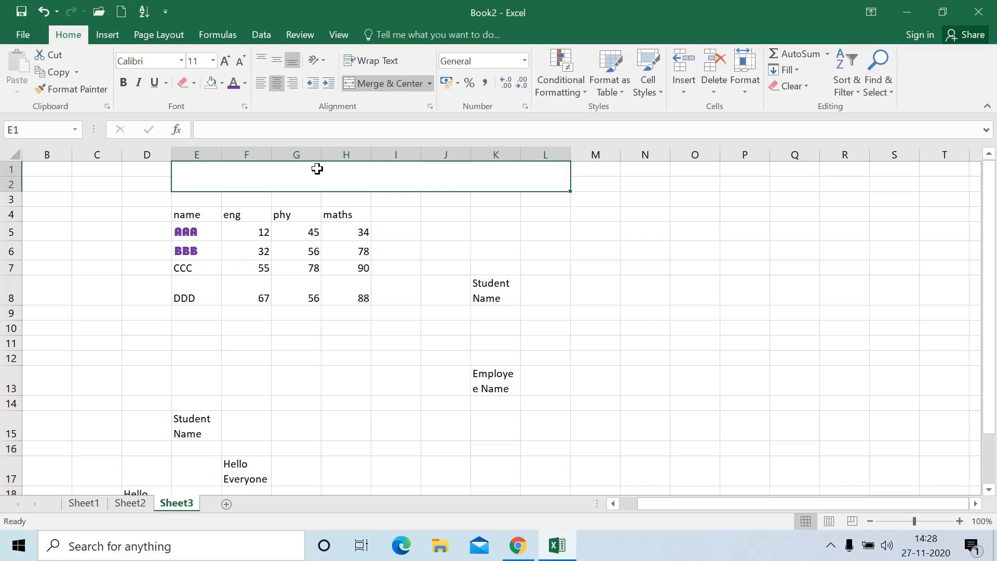
type("STUDEN")
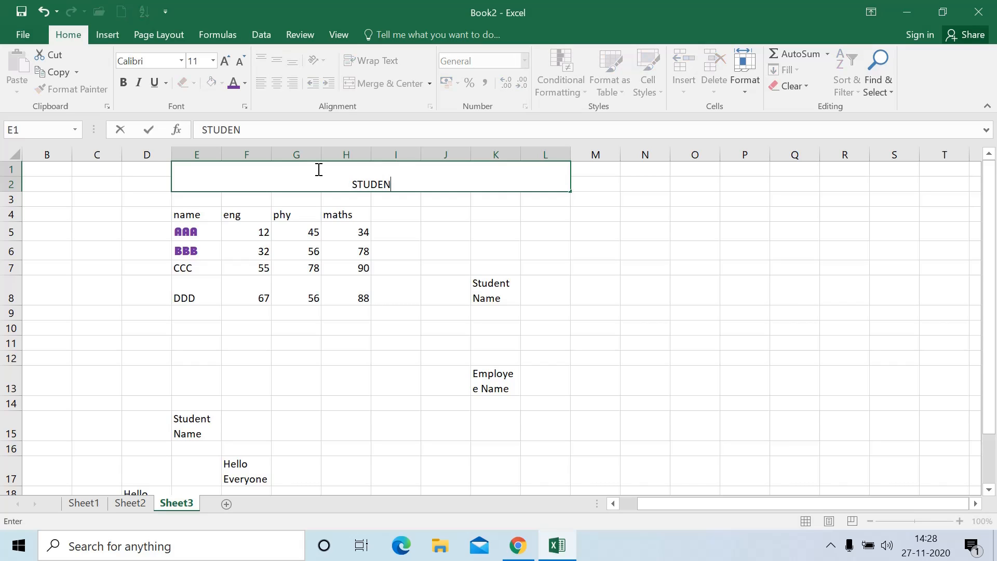
type("T DETAILS")
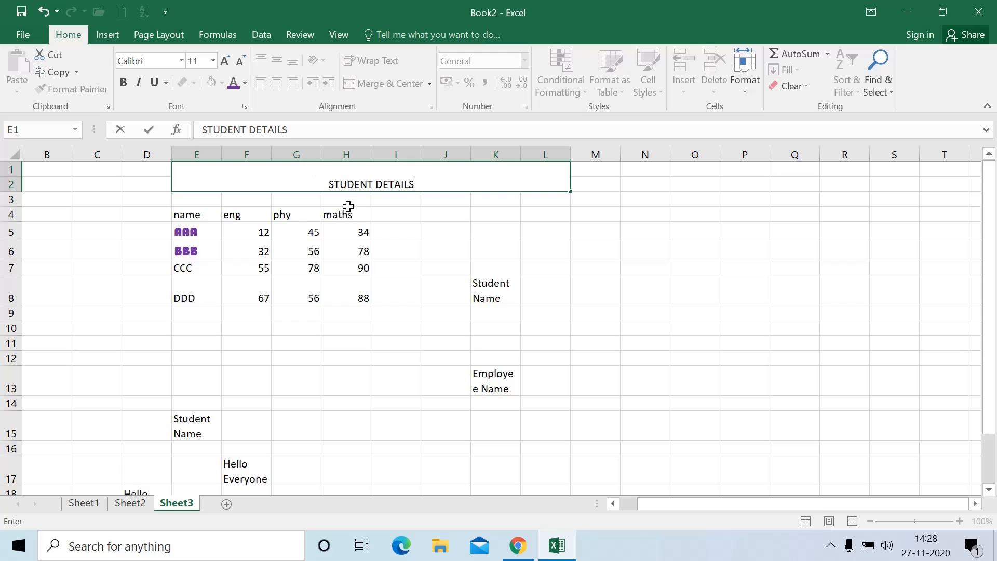
left_click(353, 232)
left_click(356, 185)
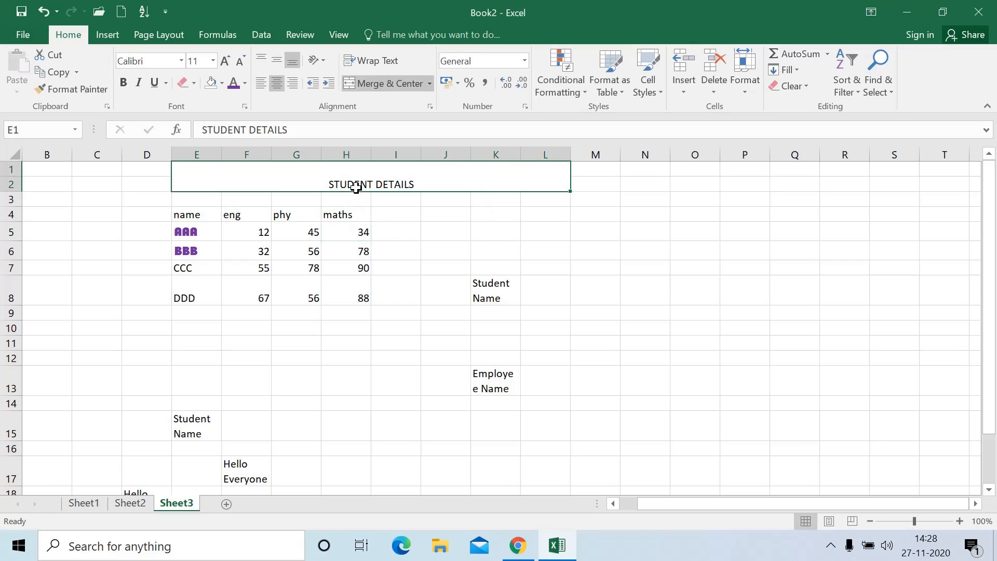
Format the title as middle-aligned, centred, bold, underlined and 18 point
left_click(275, 83)
left_click(275, 60)
left_click(124, 82)
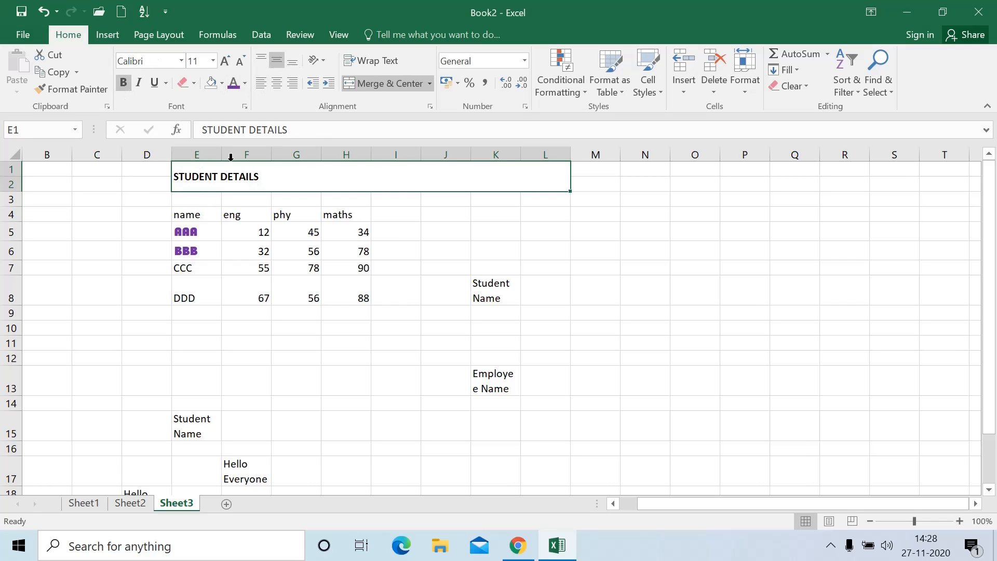
left_click(277, 85)
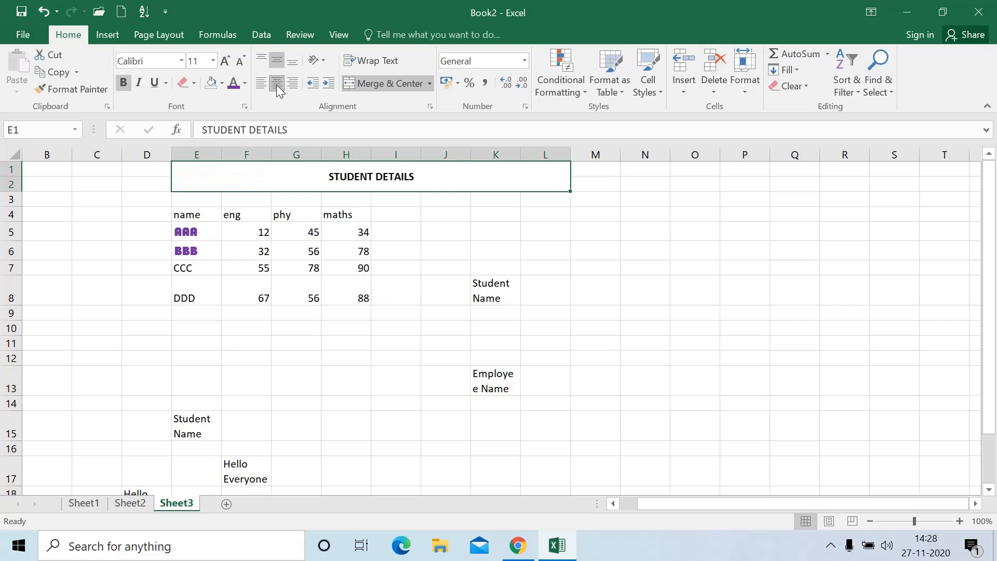
left_click(154, 83)
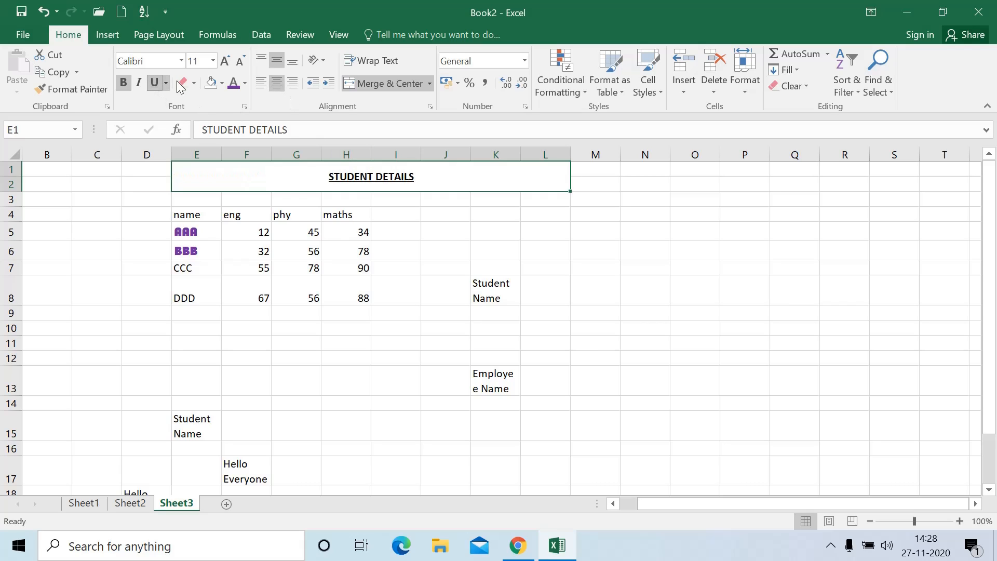
left_click(229, 61)
left_click(229, 61)
left_click(228, 61)
left_click(228, 61)
left_click(392, 267)
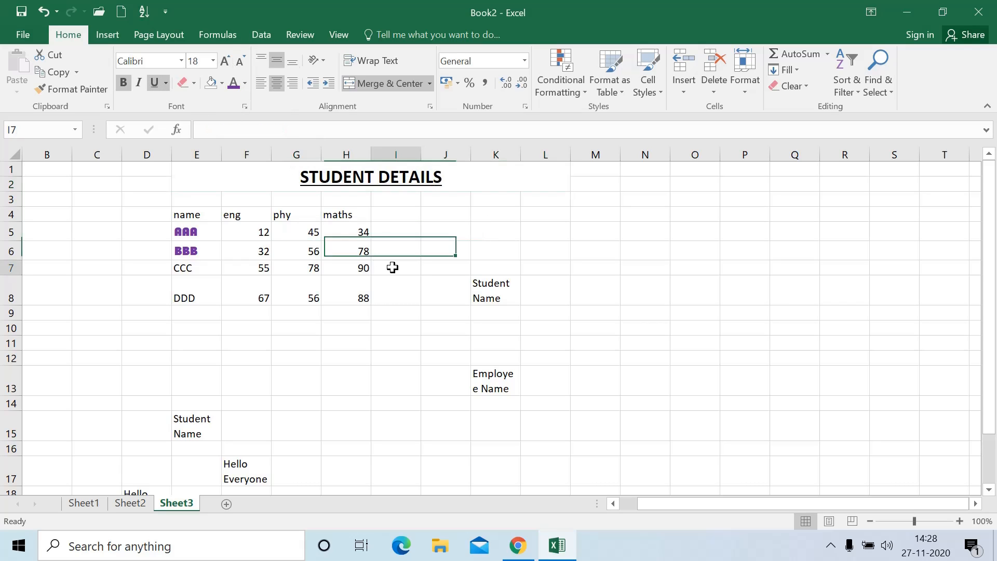
left_click(450, 183)
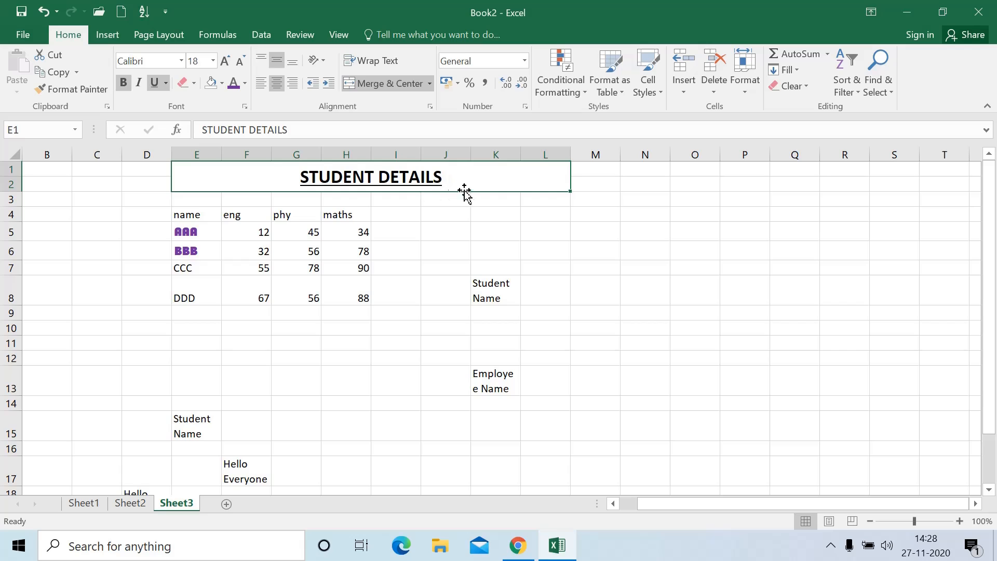
left_click(595, 252)
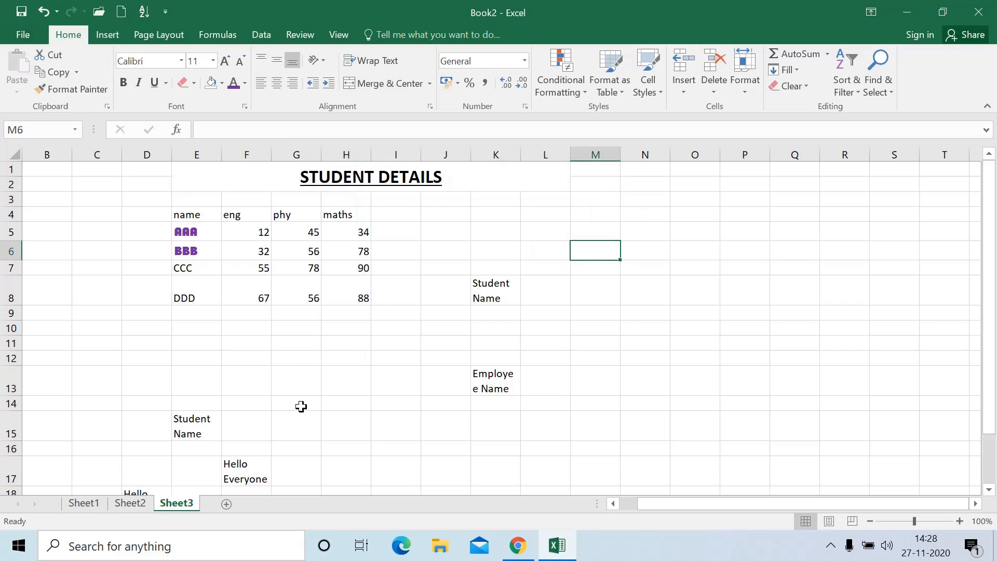
Merge G10:K12 into one cell, then unmerge it
left_click_drag(291, 332, 500, 356)
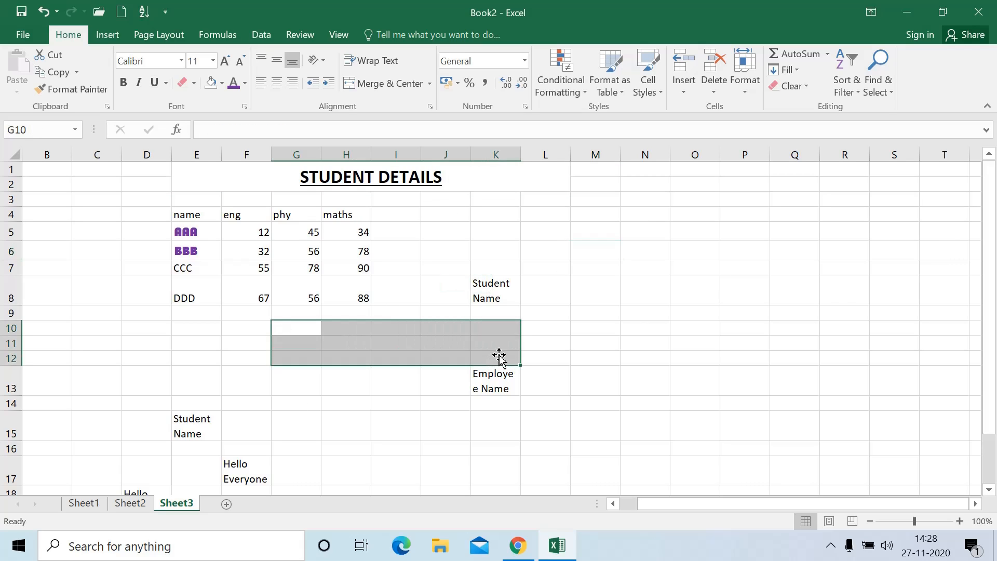
left_click(382, 86)
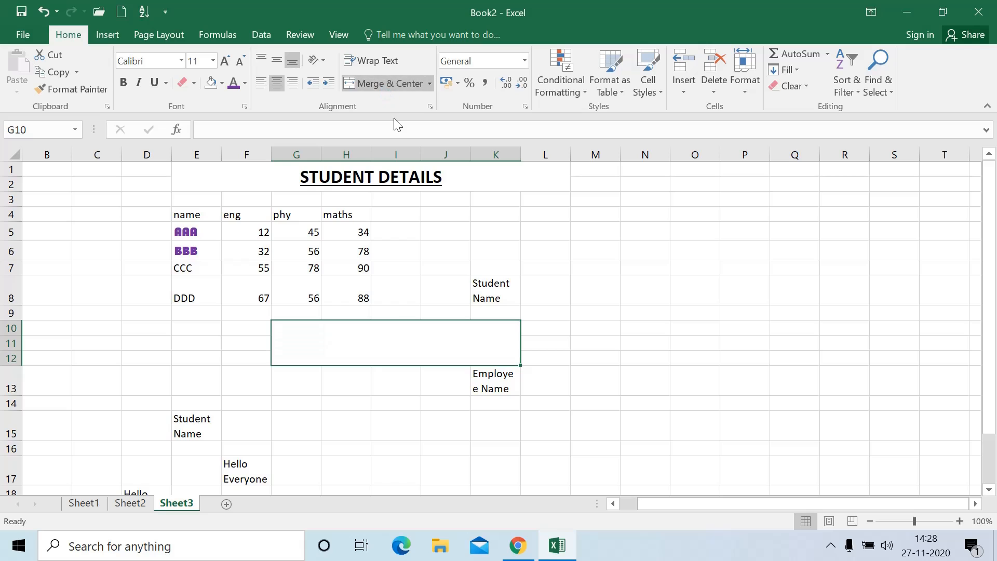
left_click(391, 78)
left_click(550, 280)
Try Merge & Center, Merge Across and Merge Cells on L4:O7, then unmerge it
left_click_drag(525, 218, 710, 271)
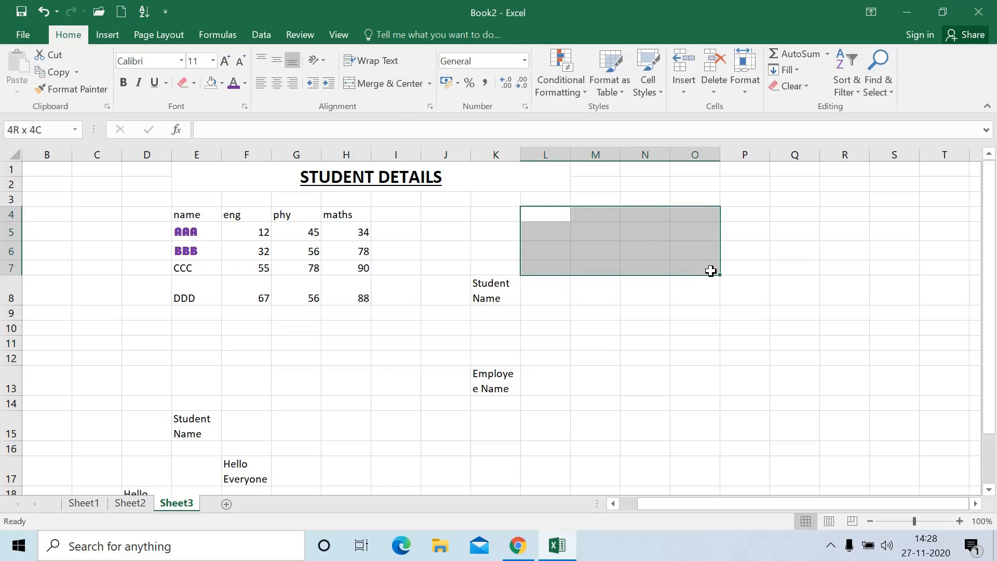
left_click(382, 84)
left_click(567, 329)
left_click(583, 249)
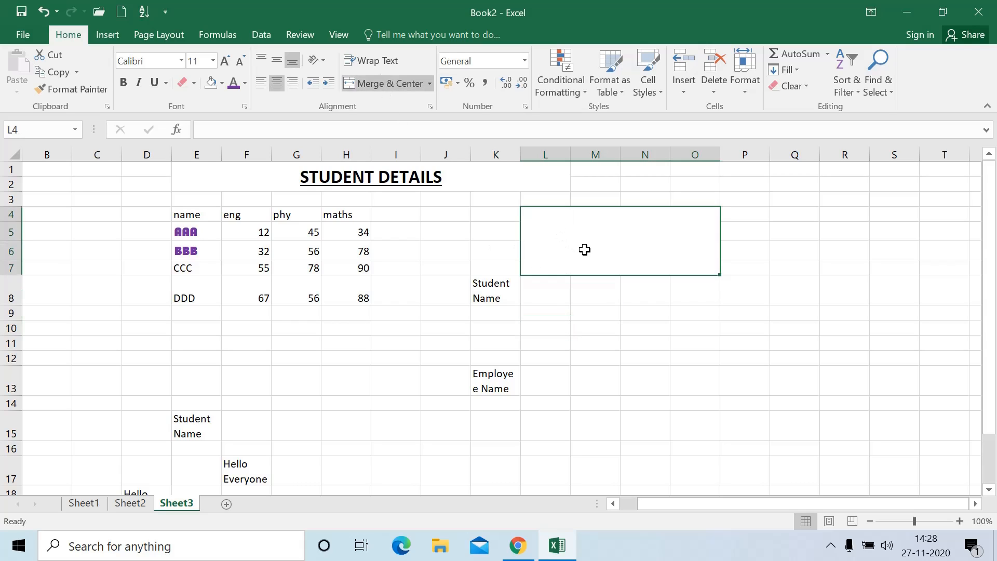
left_click(385, 86)
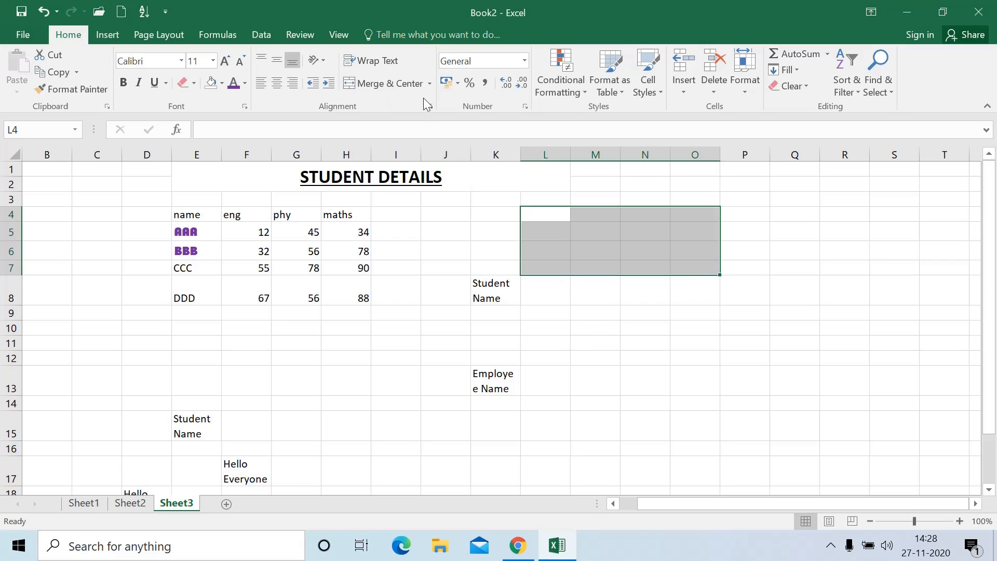
left_click(431, 85)
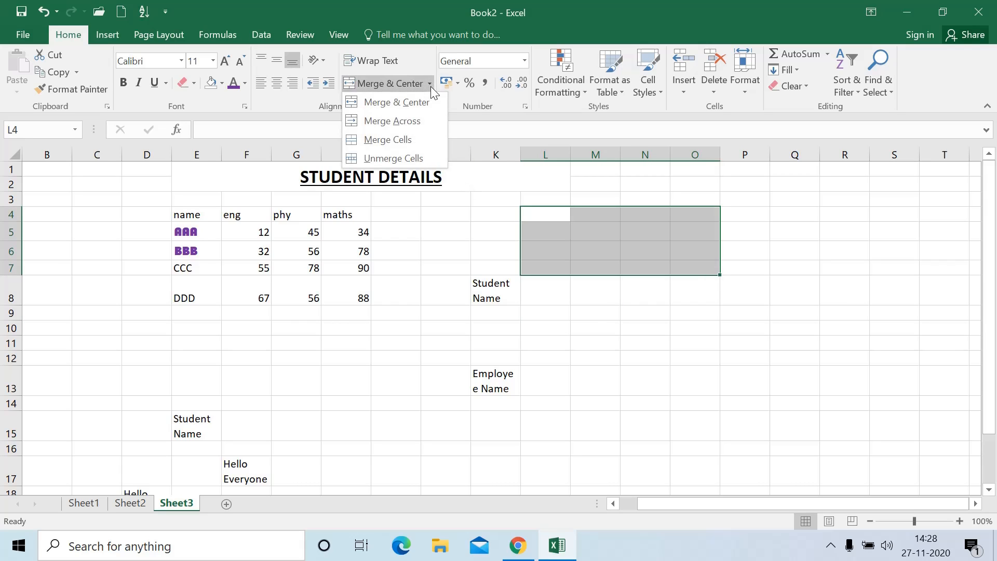
left_click(417, 120)
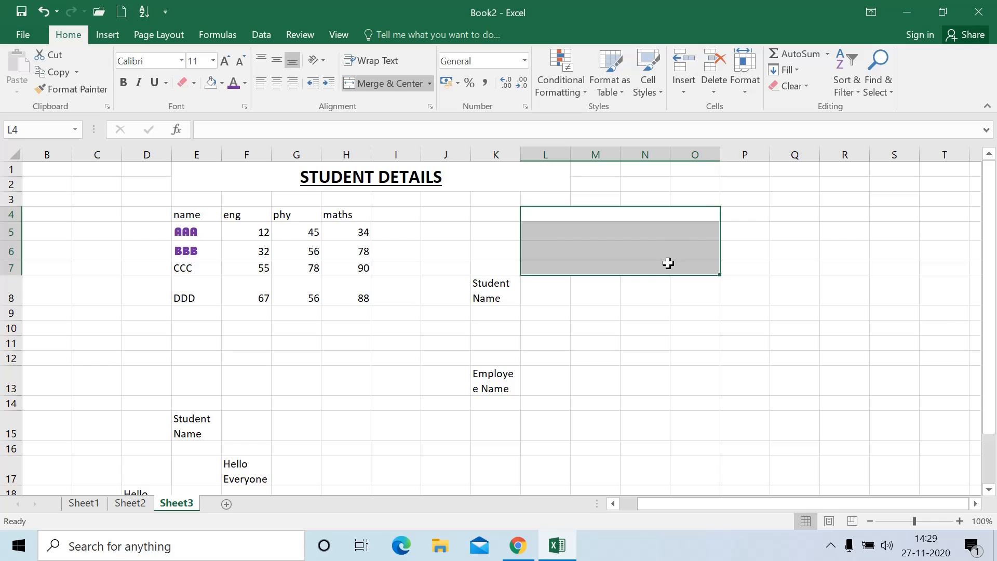
left_click(429, 84)
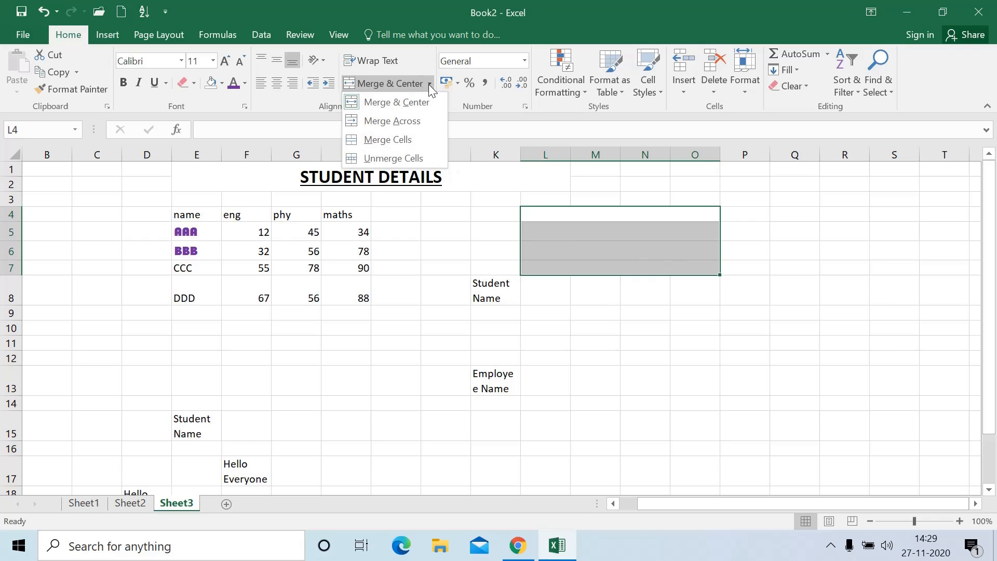
left_click(407, 140)
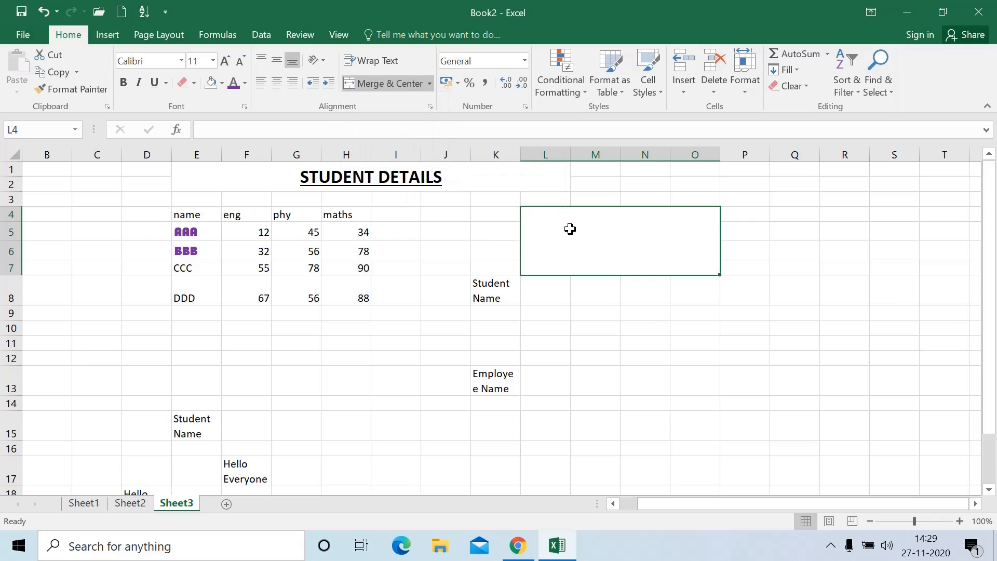
left_click(430, 84)
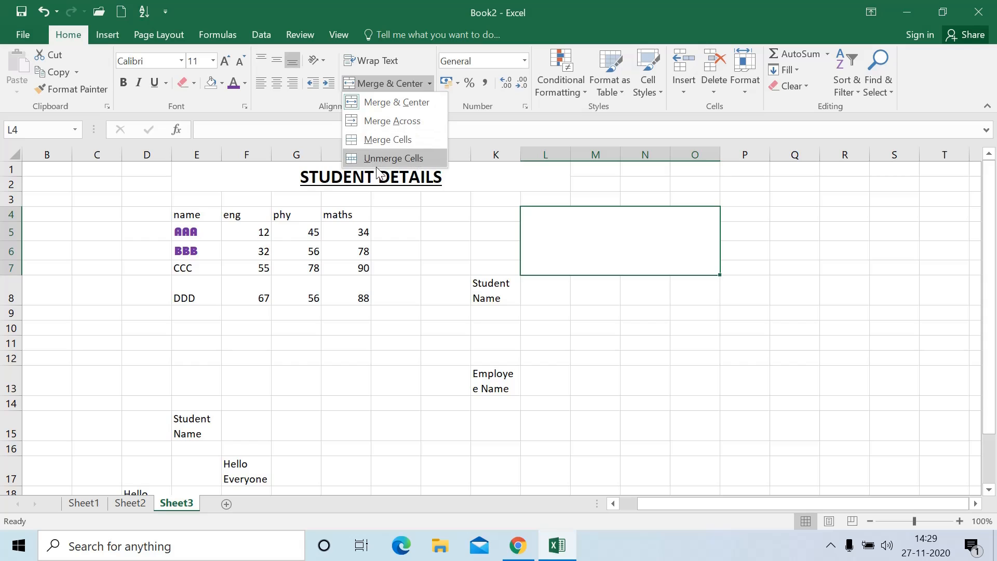
left_click(402, 159)
left_click(613, 296)
Merge and centre L4:N6, then unmerge it again
left_click_drag(552, 212, 658, 252)
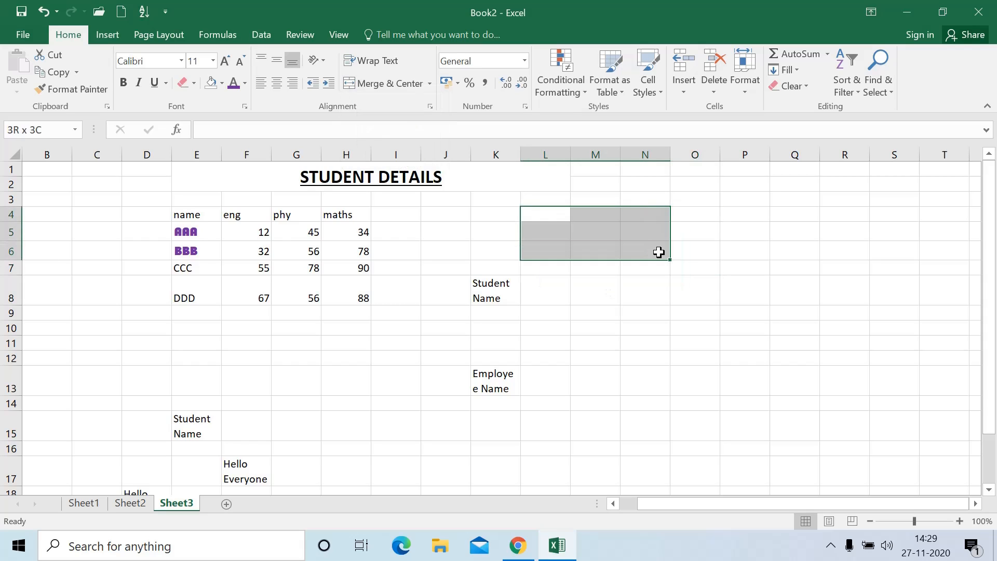
left_click(404, 83)
left_click(404, 82)
left_click(600, 356)
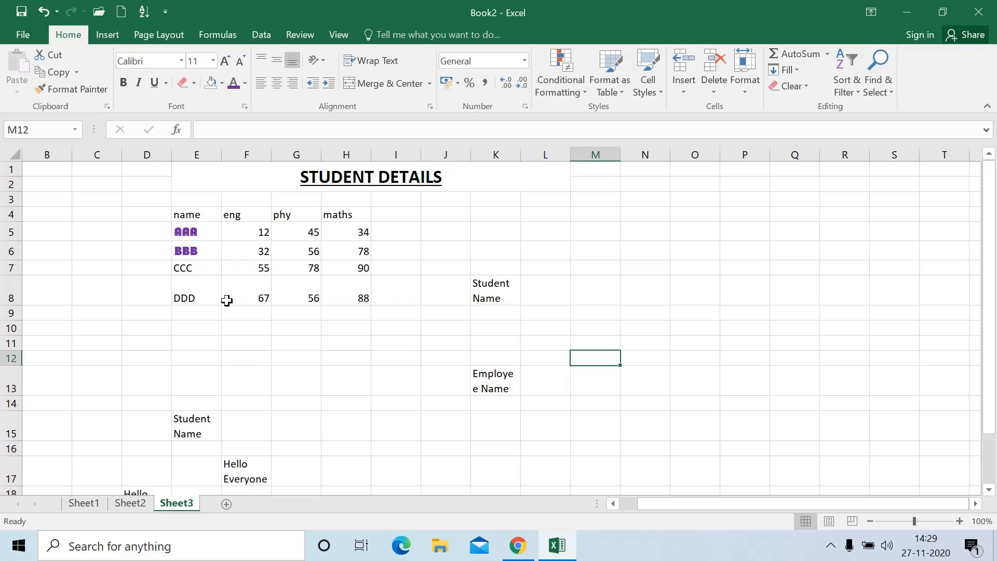
Check Sheet2 and Sheet3, then return to Sheet1
left_click(144, 506)
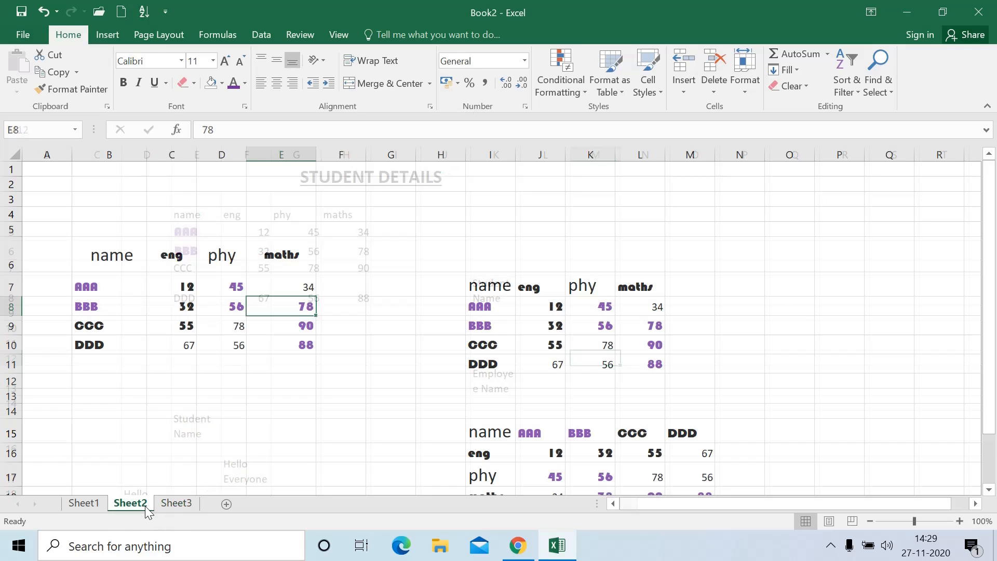
left_click(100, 506)
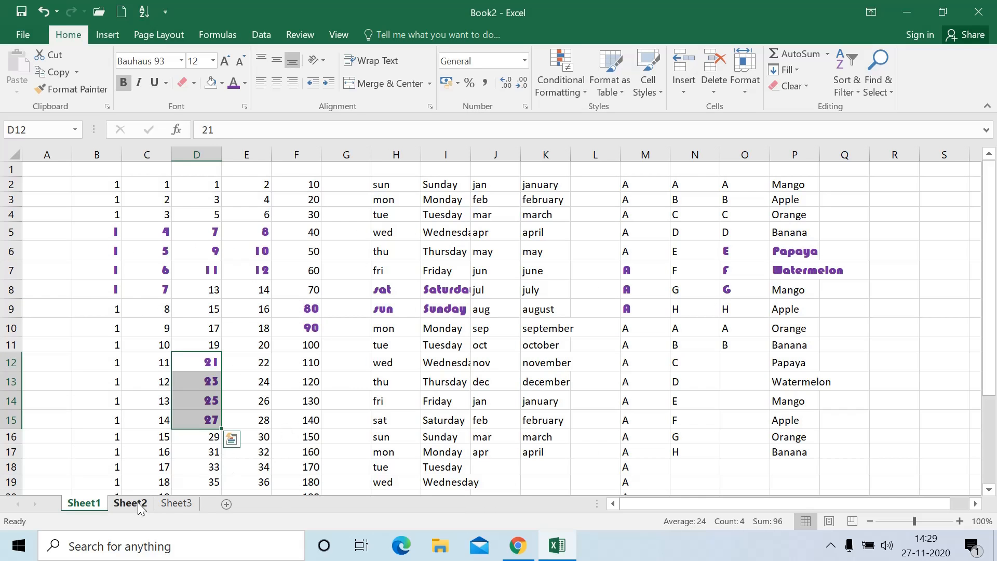
left_click(138, 502)
left_click(164, 503)
left_click(98, 501)
In Save As, browse This PC to the Documents folder as the save location
left_click(29, 29)
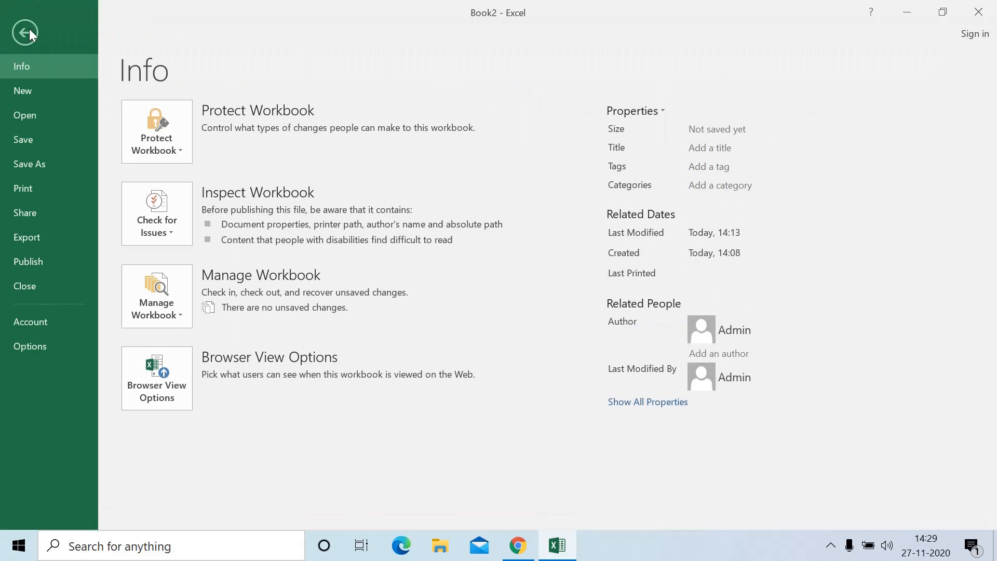
left_click(43, 143)
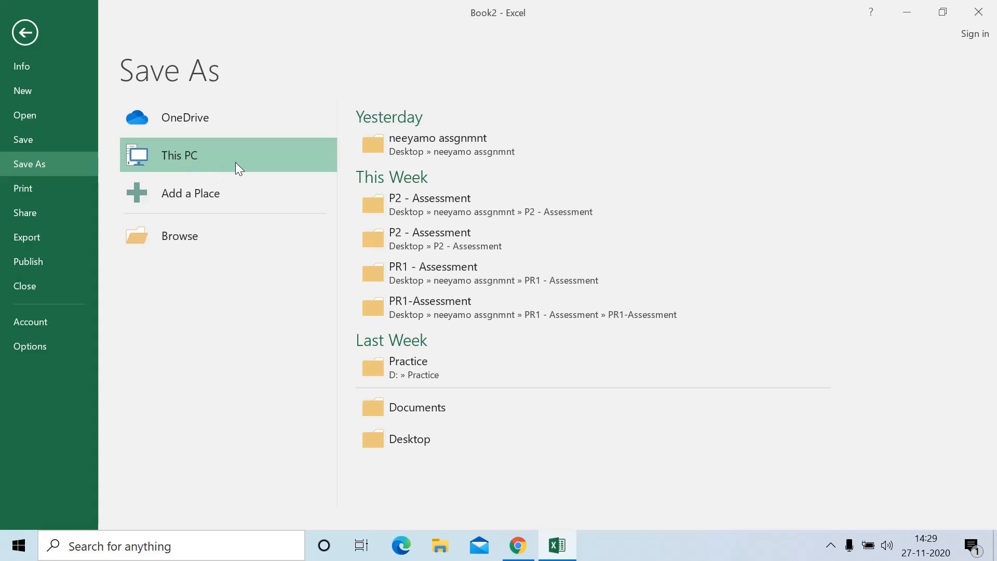
left_click(184, 154)
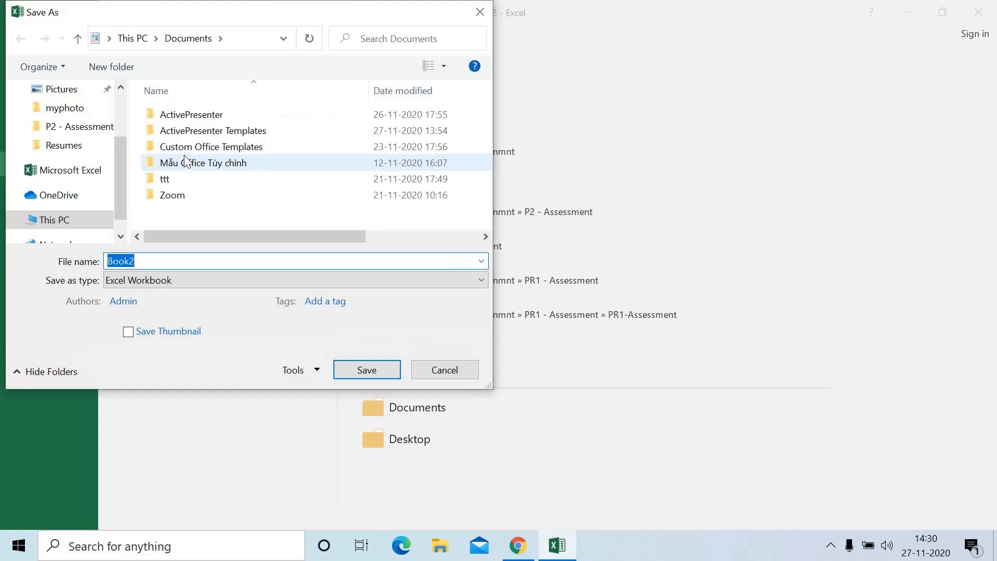
left_click(81, 219)
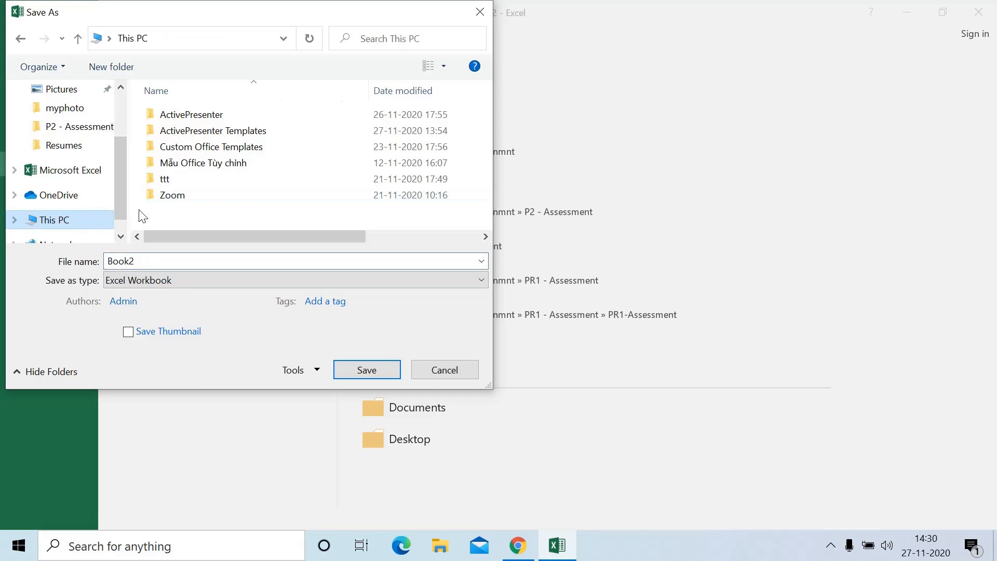
left_click(266, 198)
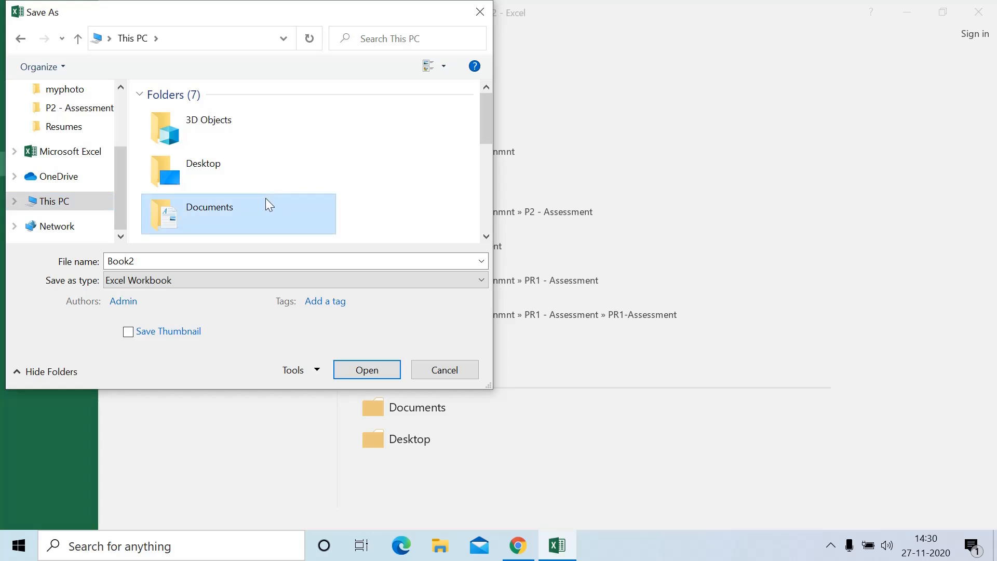
scroll(265, 198, "down", 5)
scroll(266, 199, "up", 3)
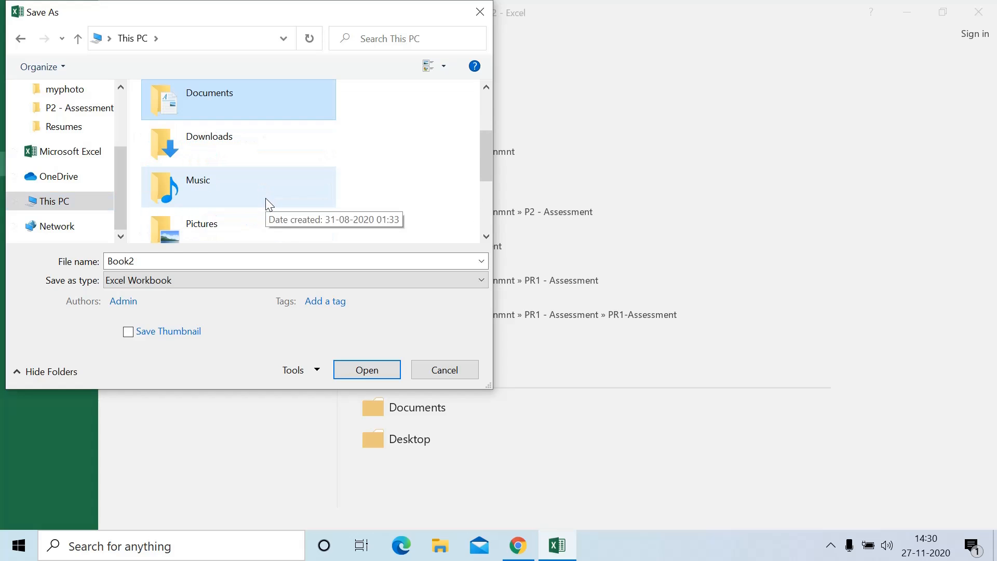
double_click(230, 97)
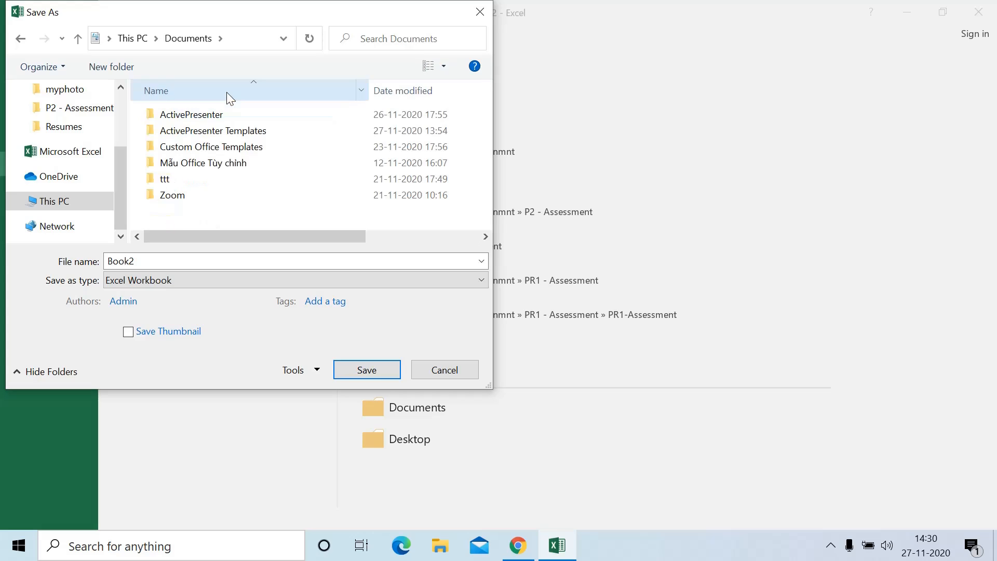
Replace the name Book2 with Class1, save the workbook, and close Excel
double_click(139, 260)
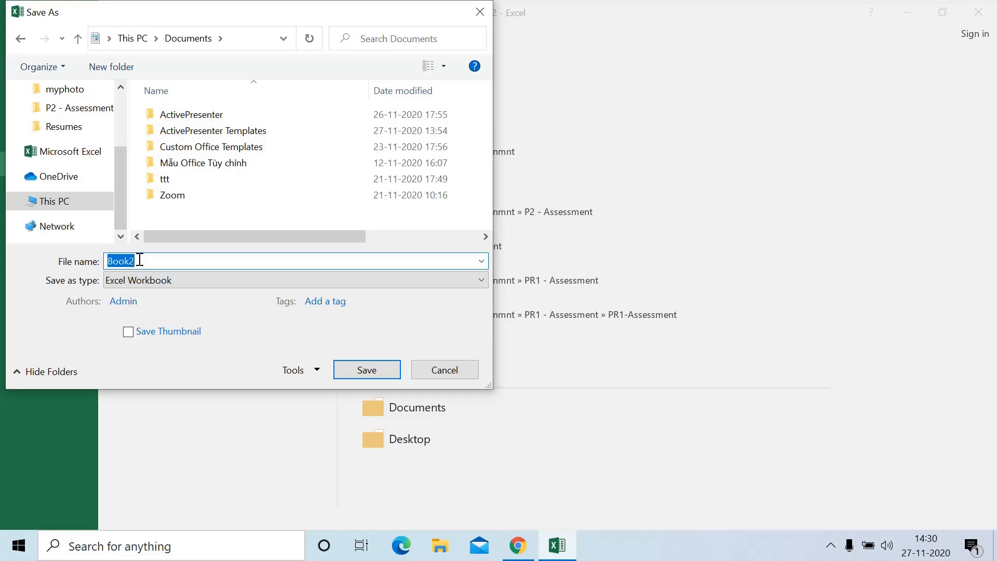
type("Class1")
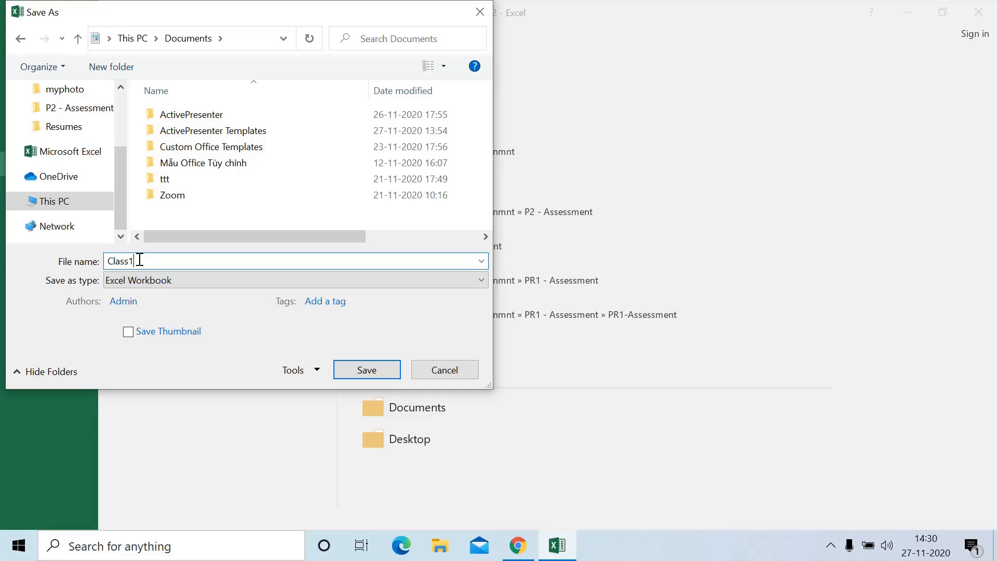
left_click(353, 371)
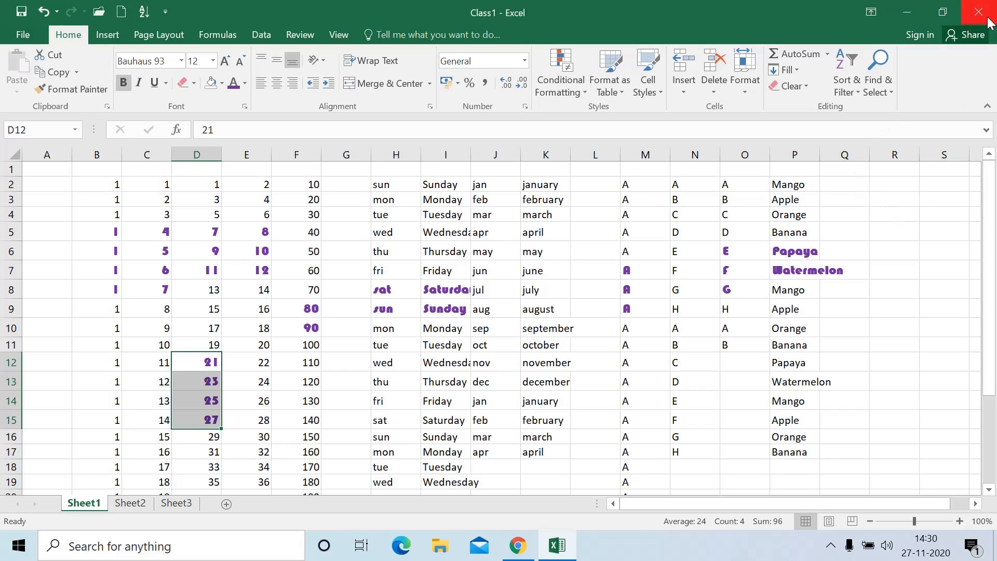
left_click(518, 290)
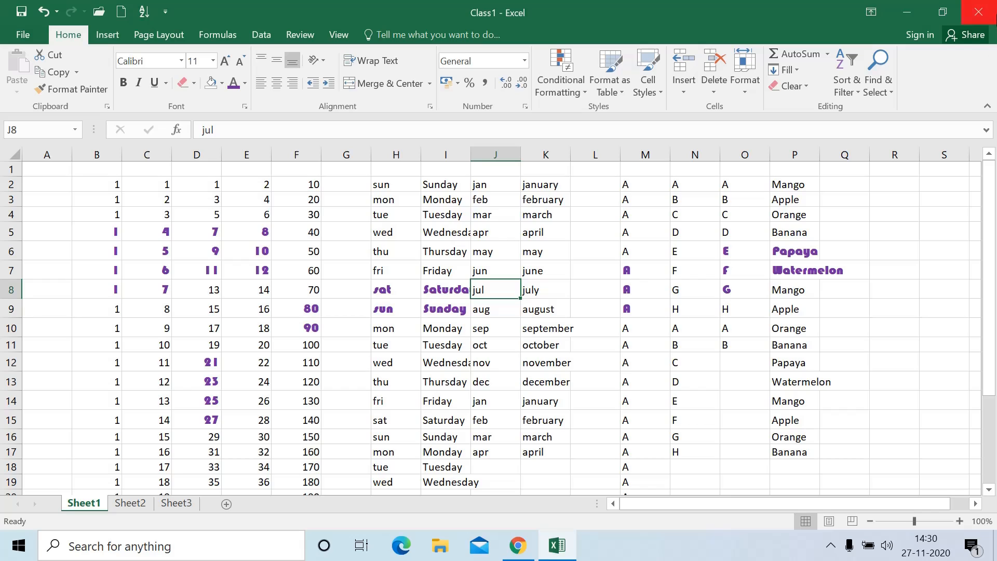
left_click(994, 13)
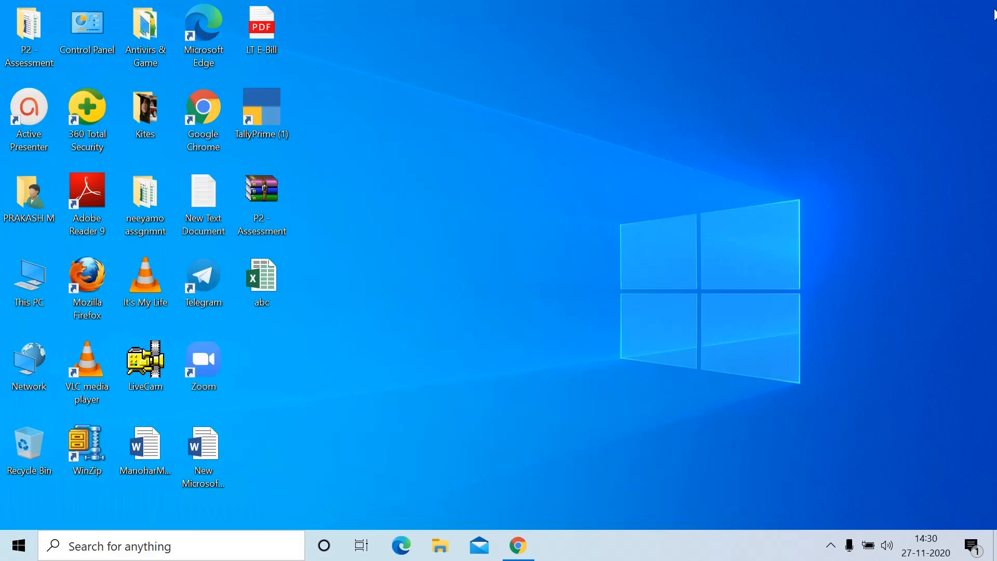
Refresh the desktop, then open Class1 from the Documents folder via This PC
right_click(737, 79)
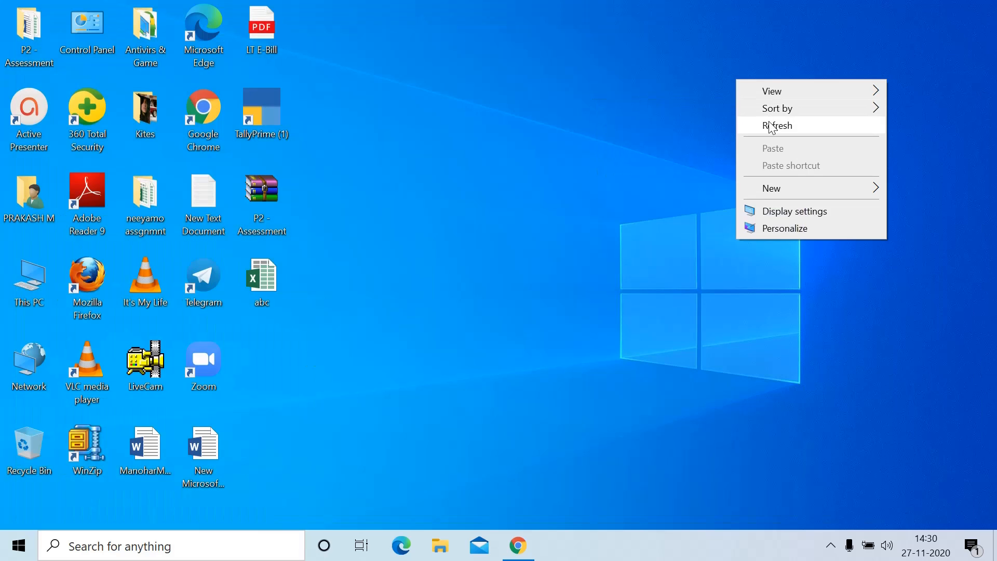
left_click(777, 126)
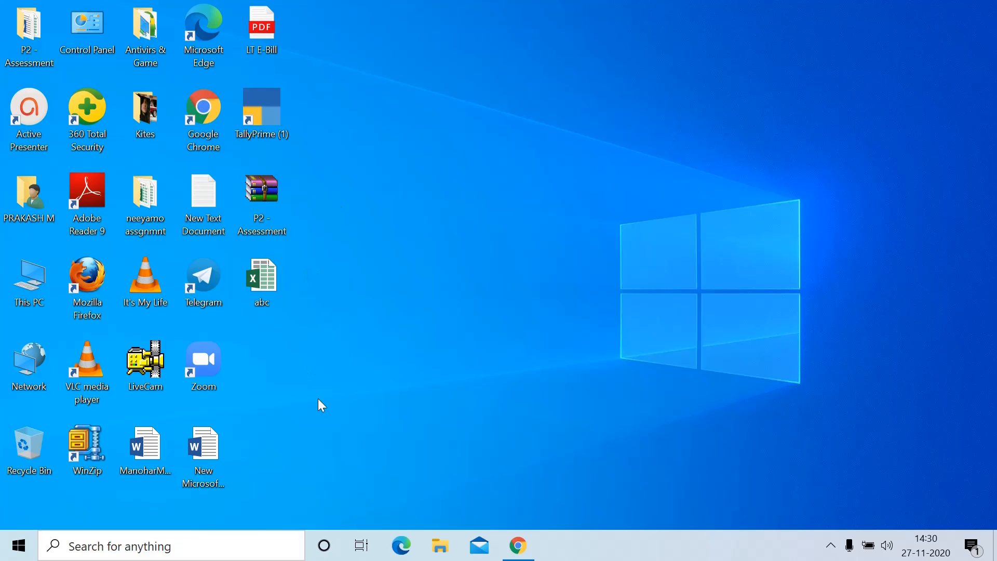
double_click(39, 287)
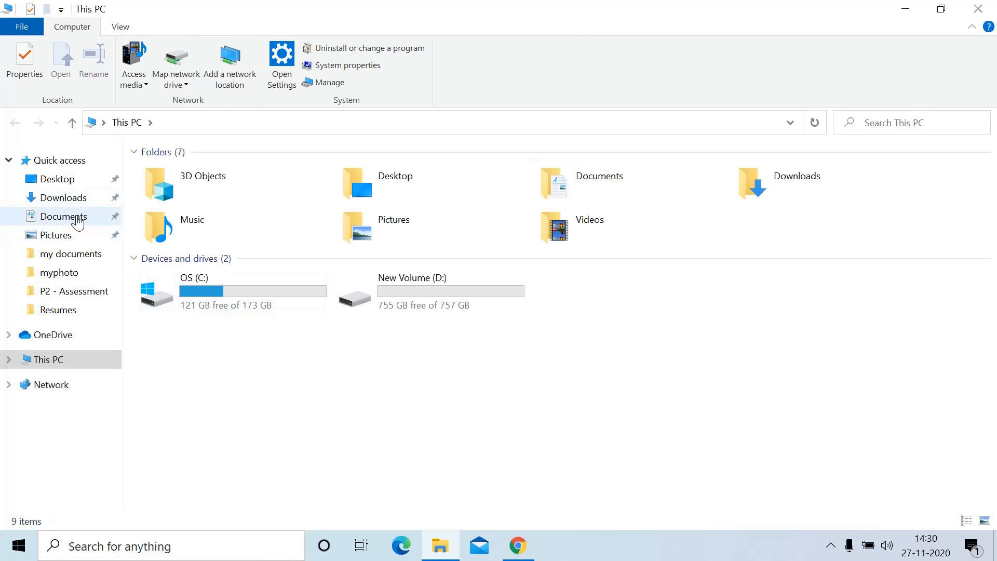
left_click(78, 218)
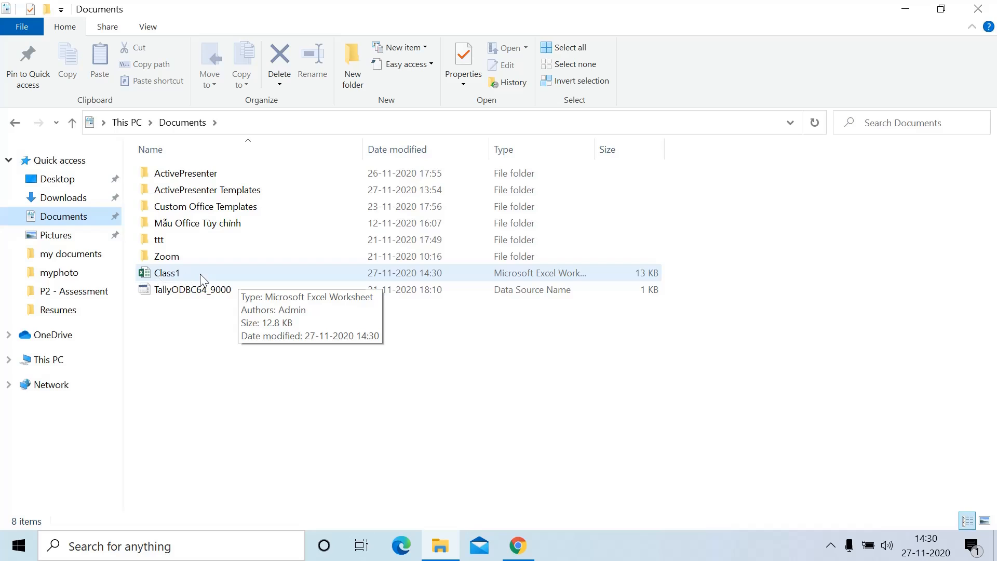
left_click(180, 274)
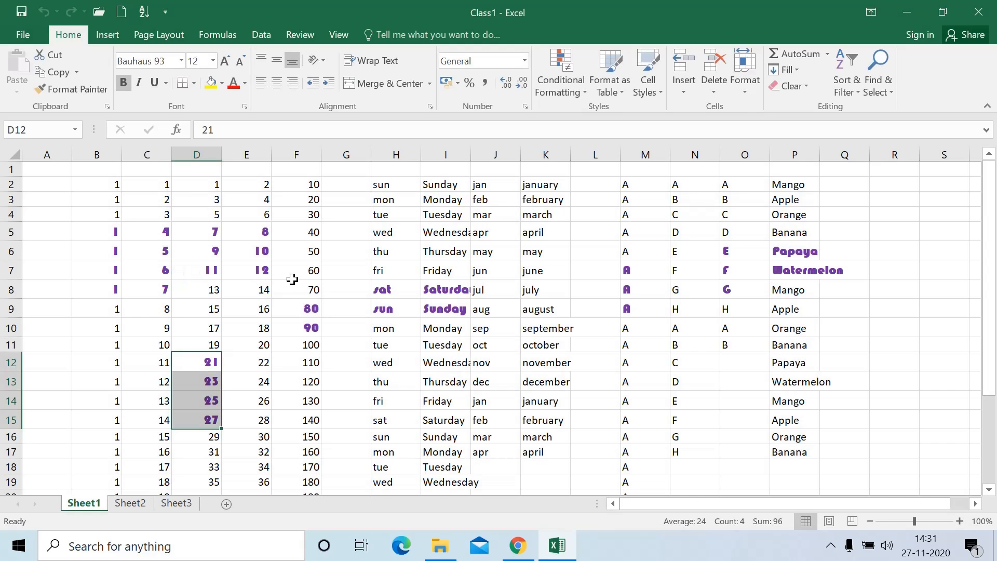
Close the open Class1 workbook and Excel, then show Class1's File Info page
left_click(293, 279)
left_click(347, 309)
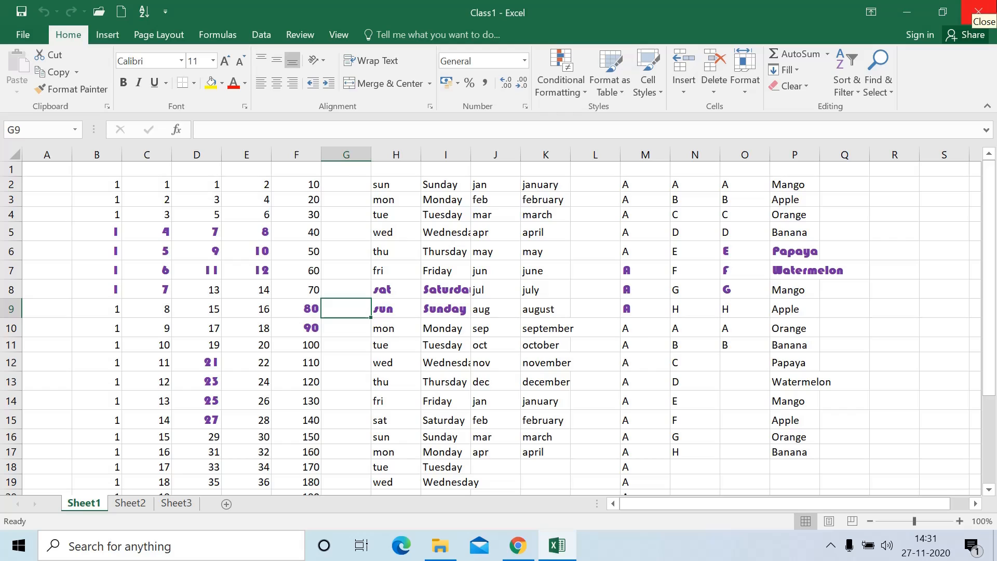
left_click(978, 12)
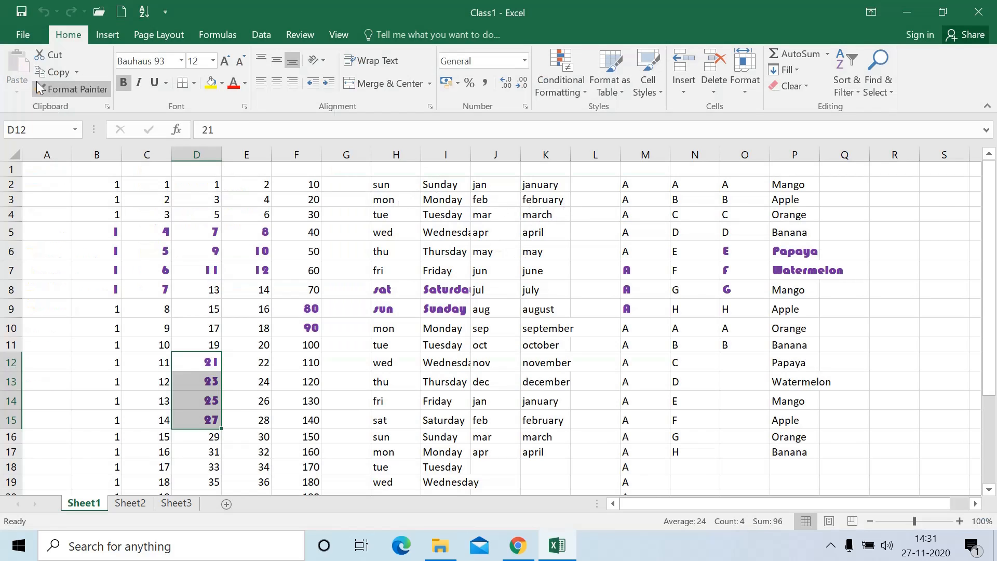
left_click(21, 34)
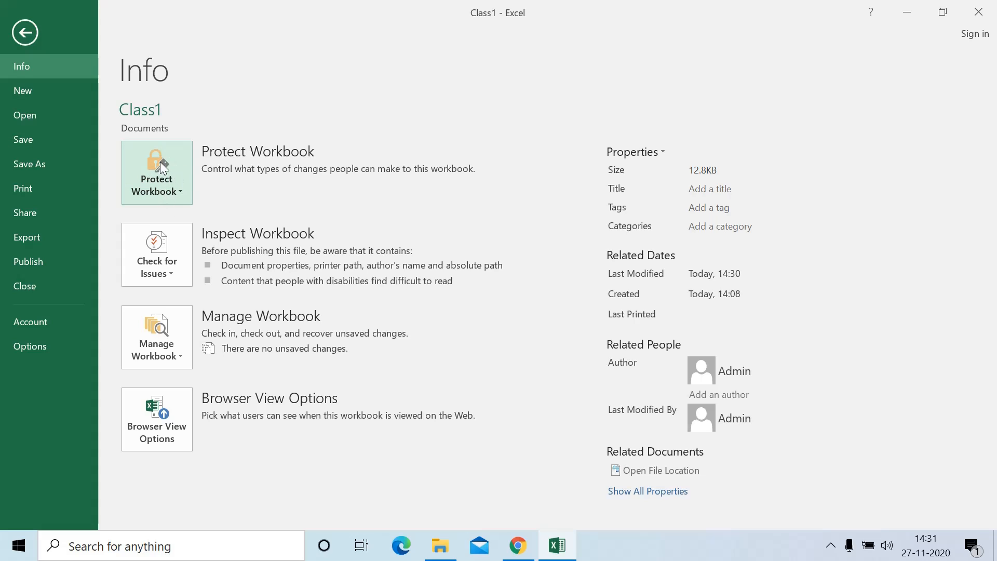
From the Info page, choose Protect Workbook > Encrypt with Password
left_click(23, 92)
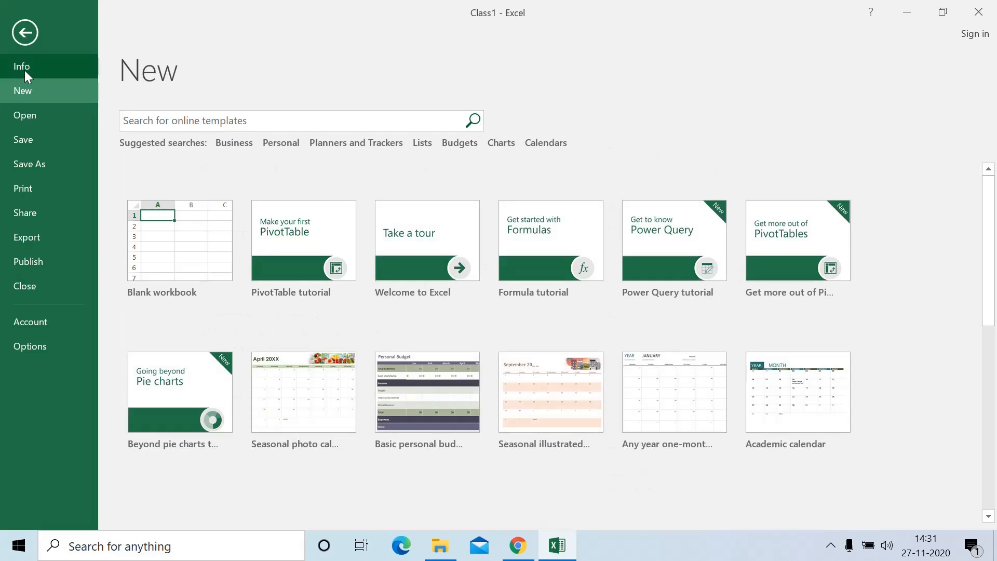
left_click(24, 70)
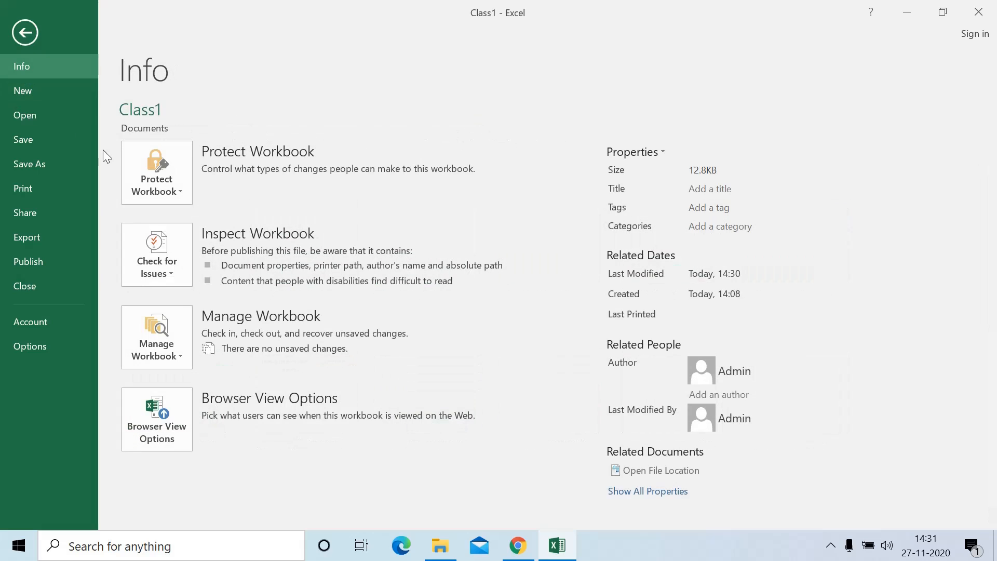
left_click(164, 164)
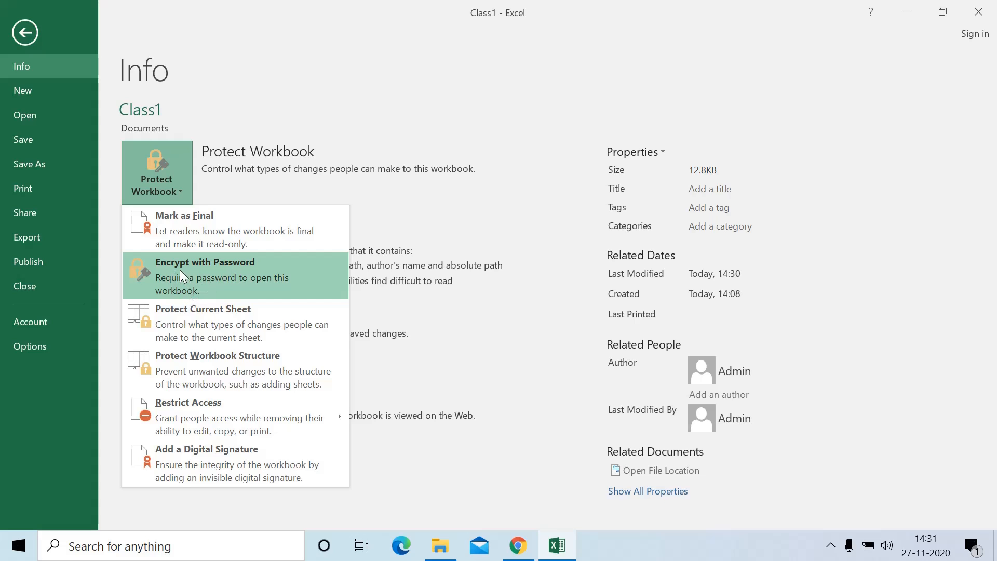
left_click(202, 274)
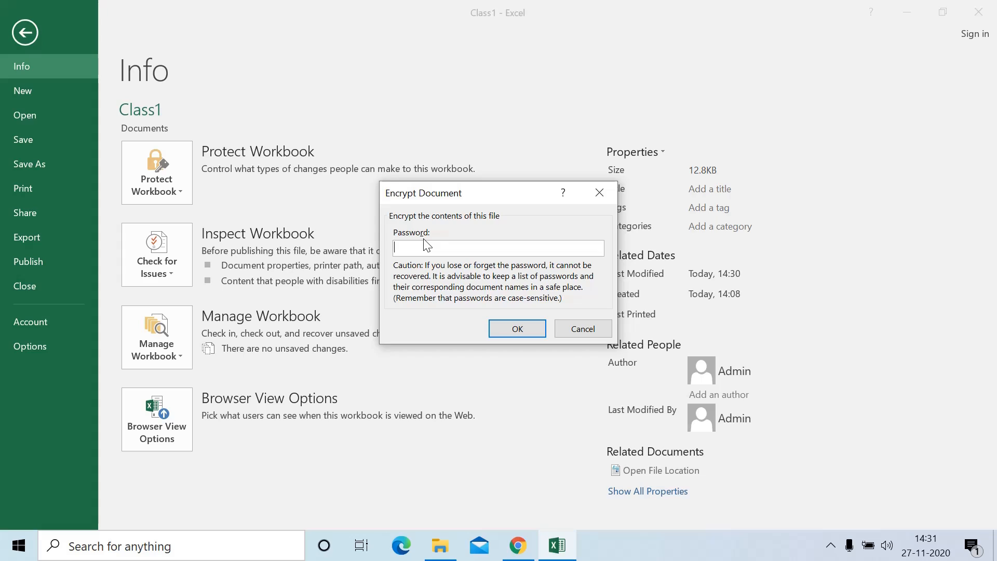
Enter and confirm the workbook password, then save Class1
type("••••")
left_click(509, 331)
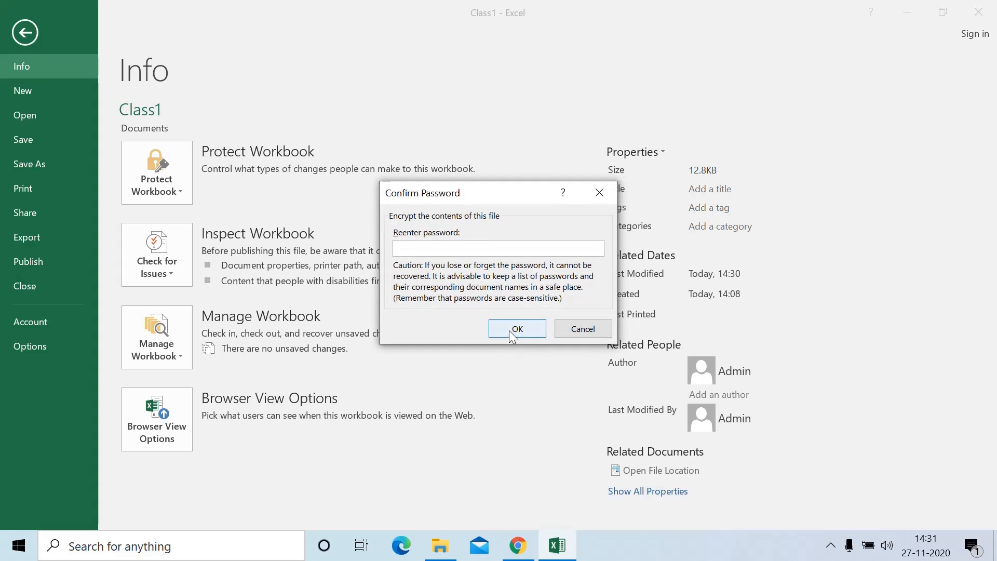
type("••••")
left_click(516, 333)
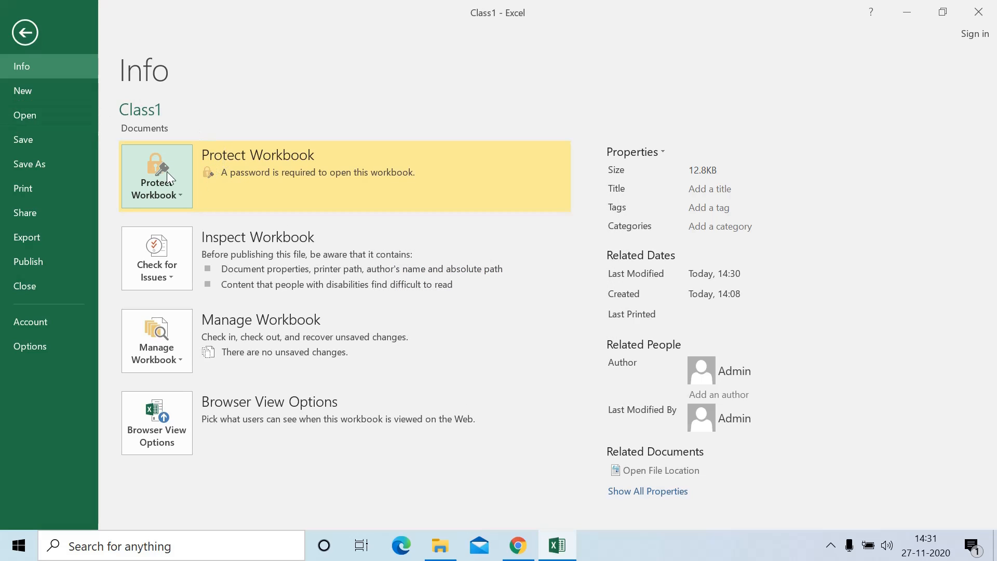
left_click(24, 141)
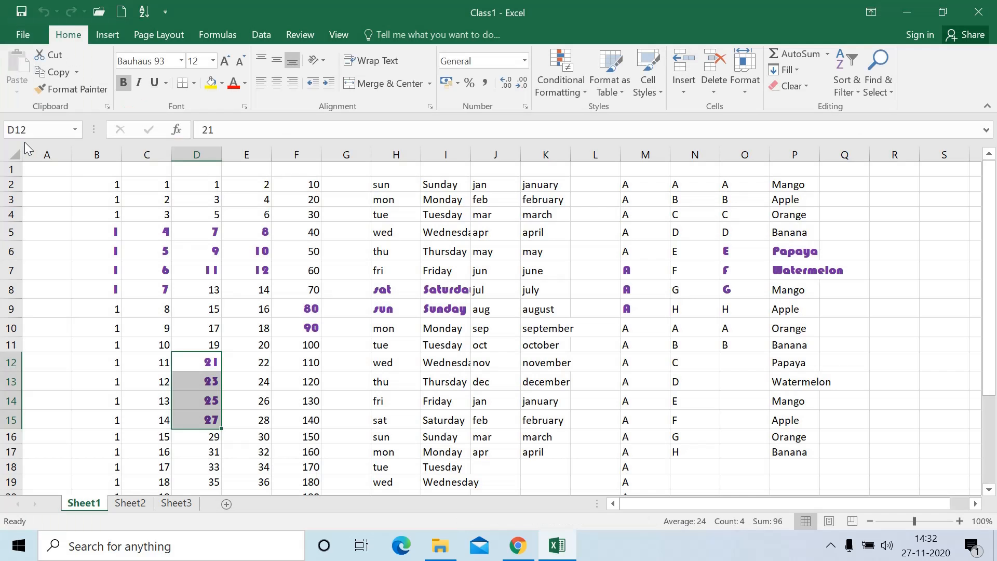
Exit Excel and reopen Class1 from Documents to get the password prompt
left_click(978, 13)
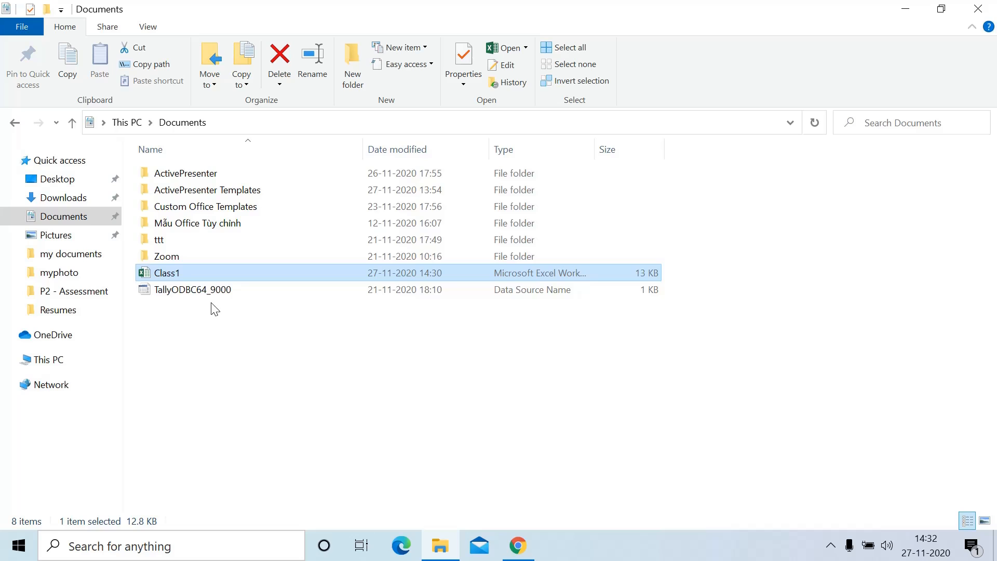
left_click(233, 262)
left_click(232, 269)
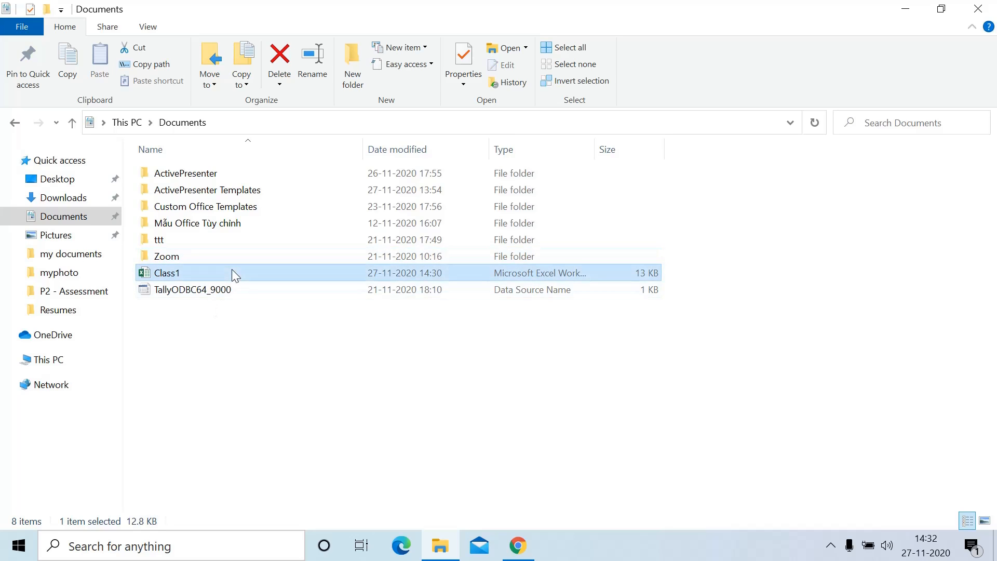
double_click(232, 270)
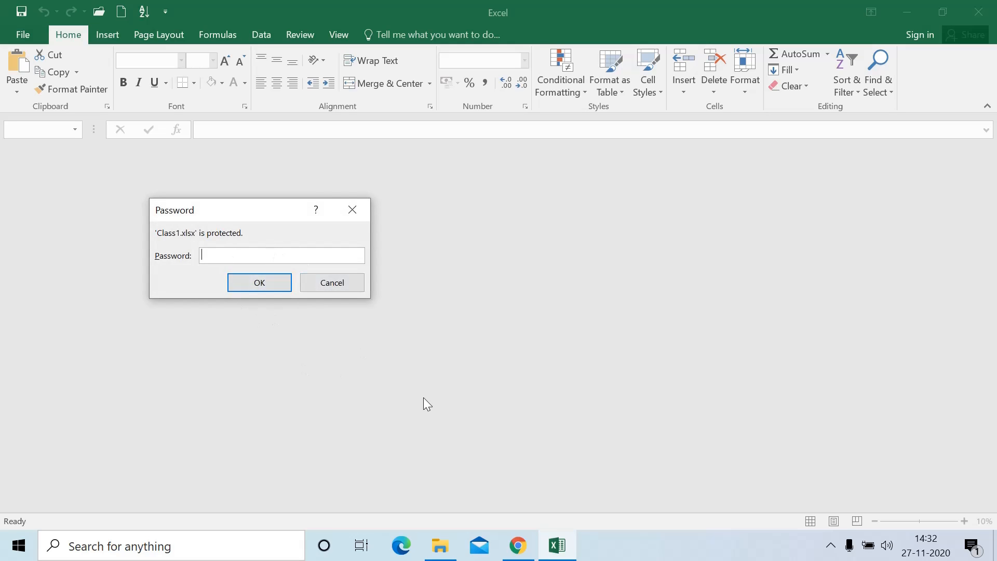
Enter the workbook password to open Class1, then scroll Sheet1 to check the data
type("1234")
left_click(244, 280)
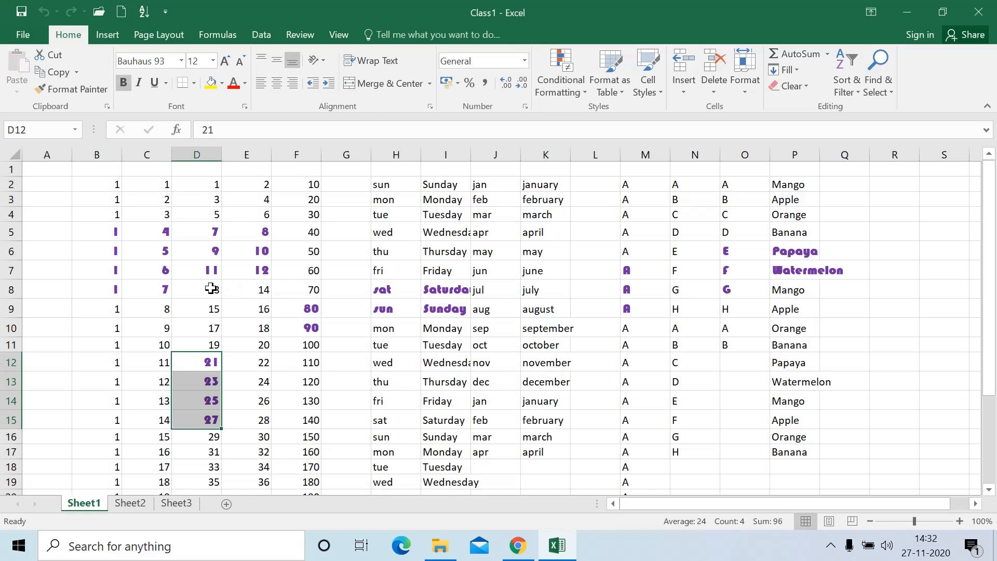
scroll(339, 281, "down", 4)
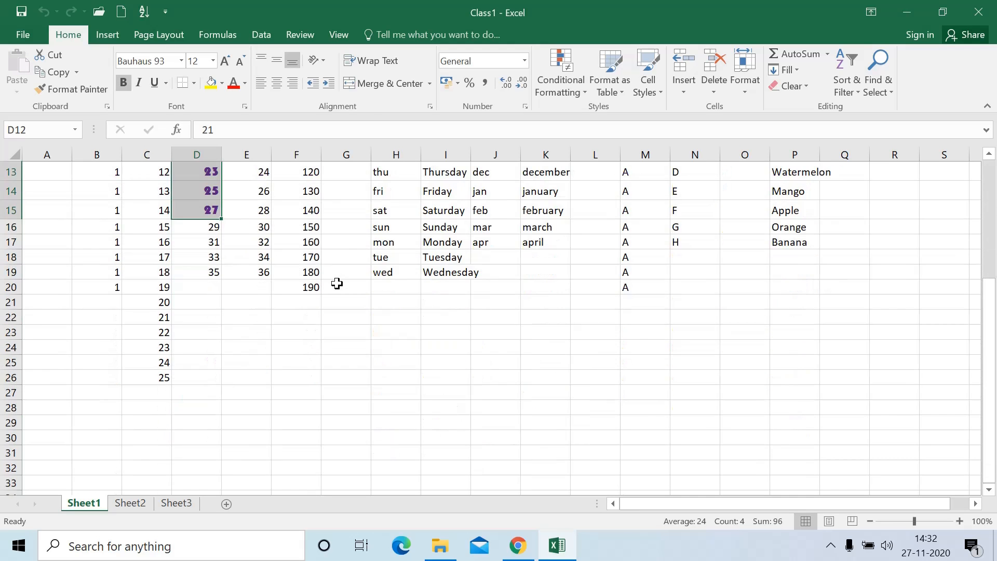
scroll(334, 282, "up", 4)
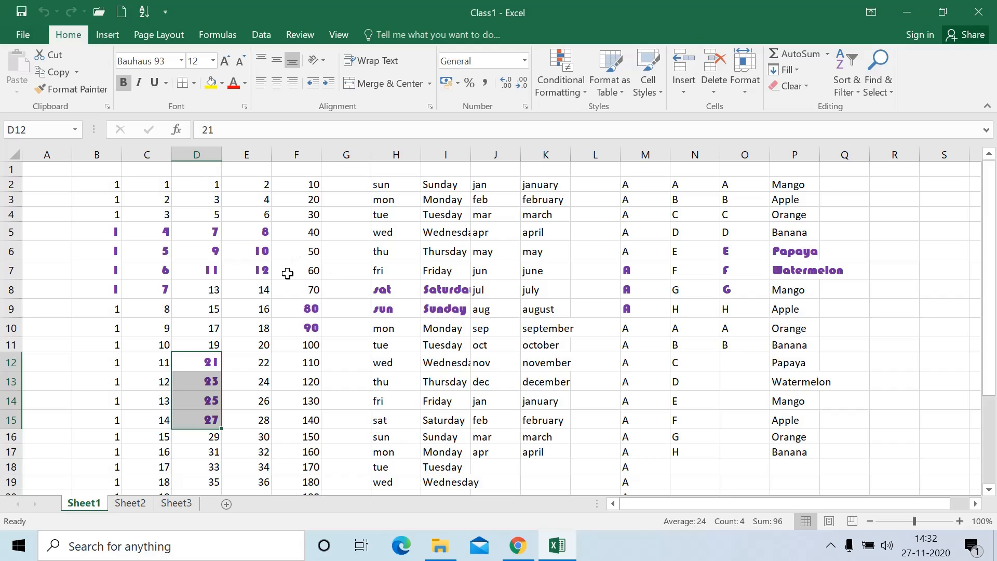
Clear the password in Encrypt with Password, confirm, and save Class1 unprotected
left_click(21, 35)
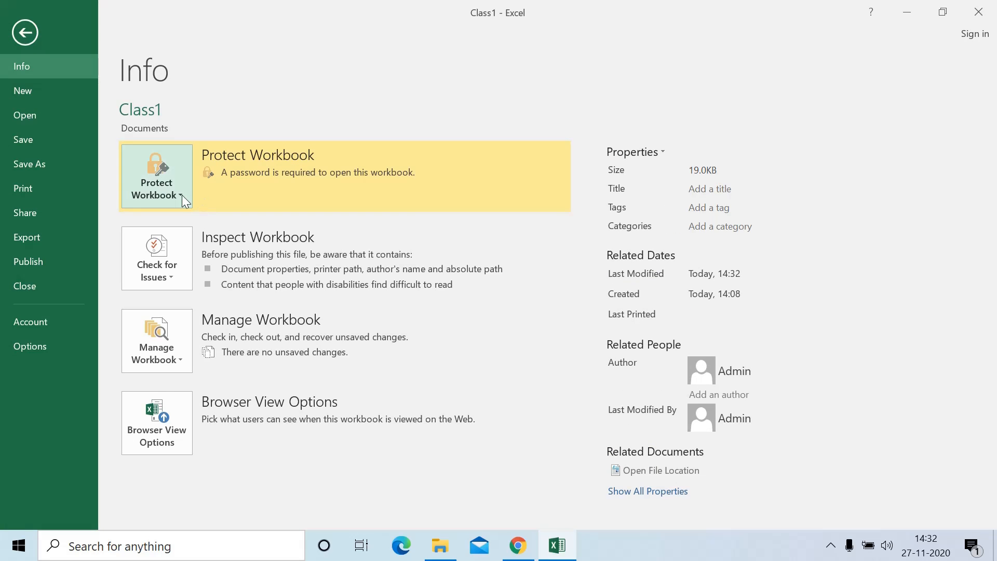
left_click(156, 192)
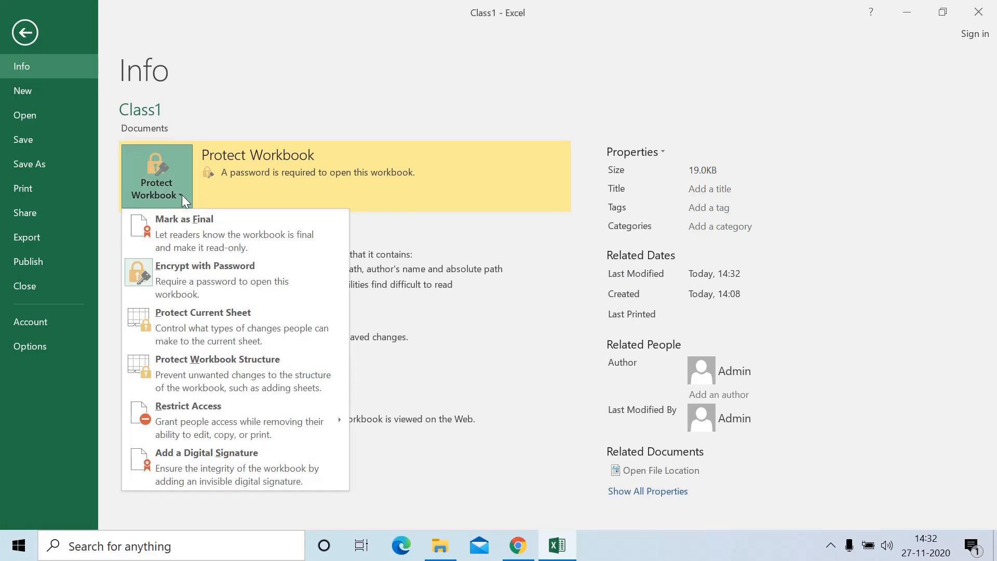
left_click(215, 284)
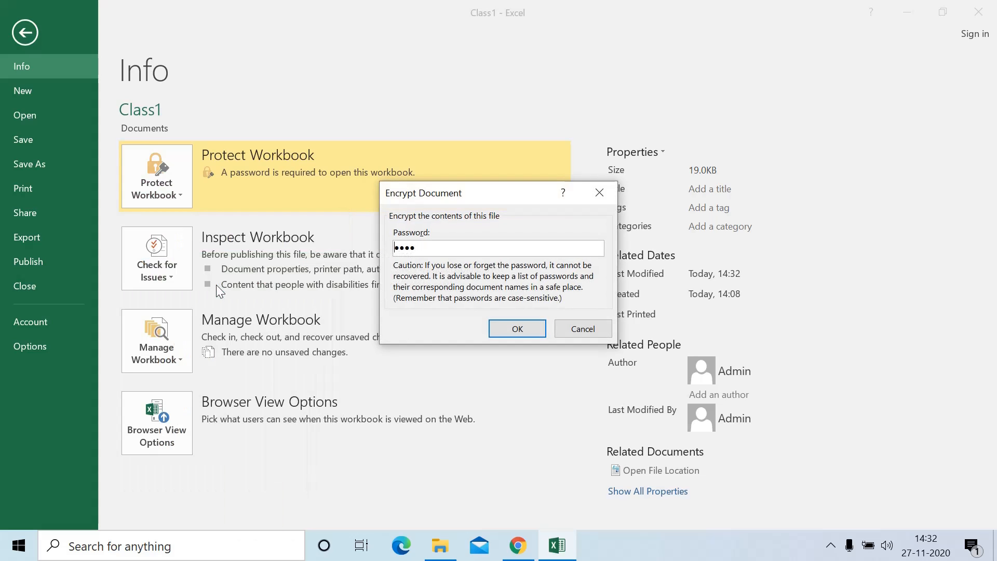
left_click_drag(478, 248, 381, 264)
key("BackSpace")
left_click(514, 329)
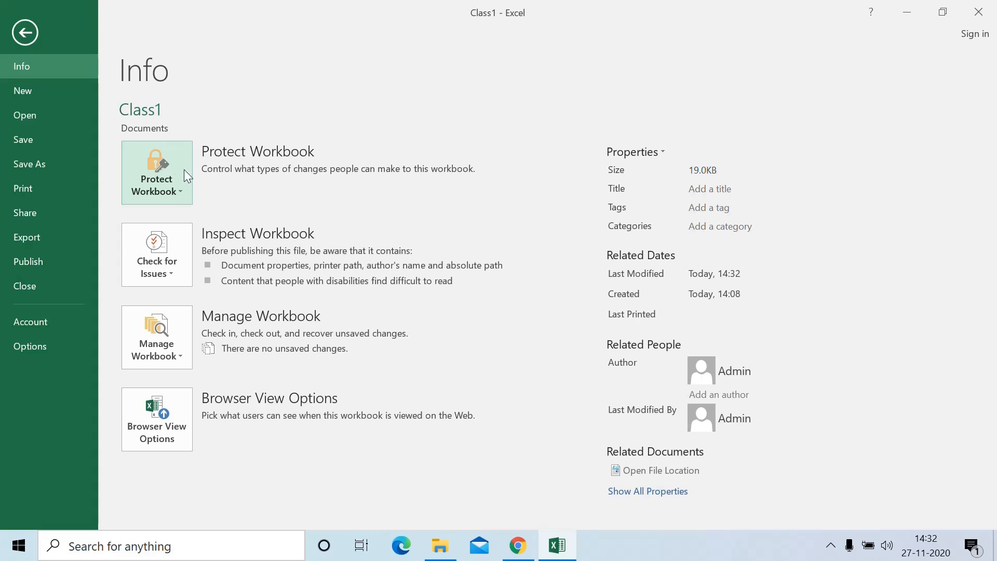
left_click(32, 150)
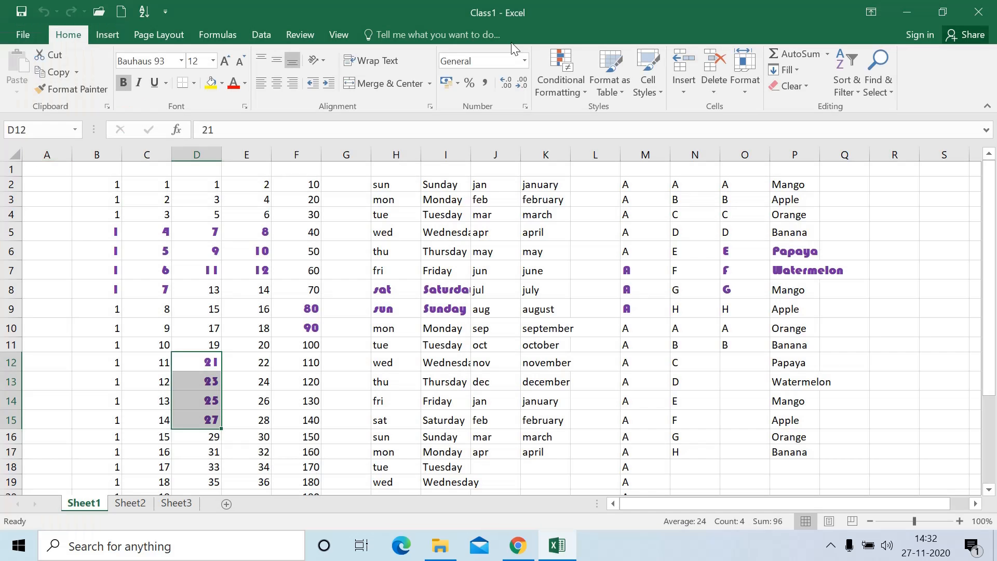
Exit Excel and reopen Class1 from Documents, opening without a password
left_click(978, 11)
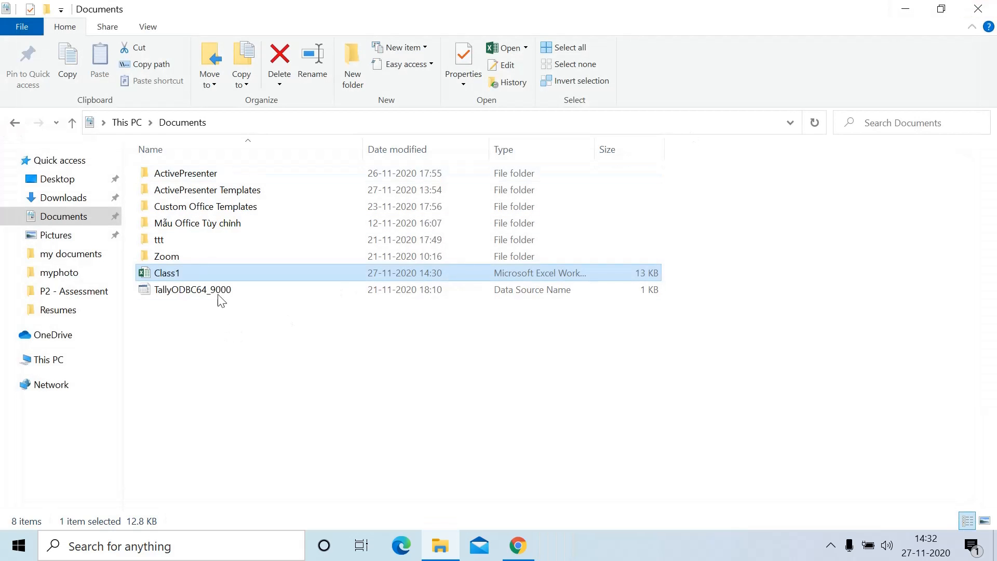
left_click(206, 276)
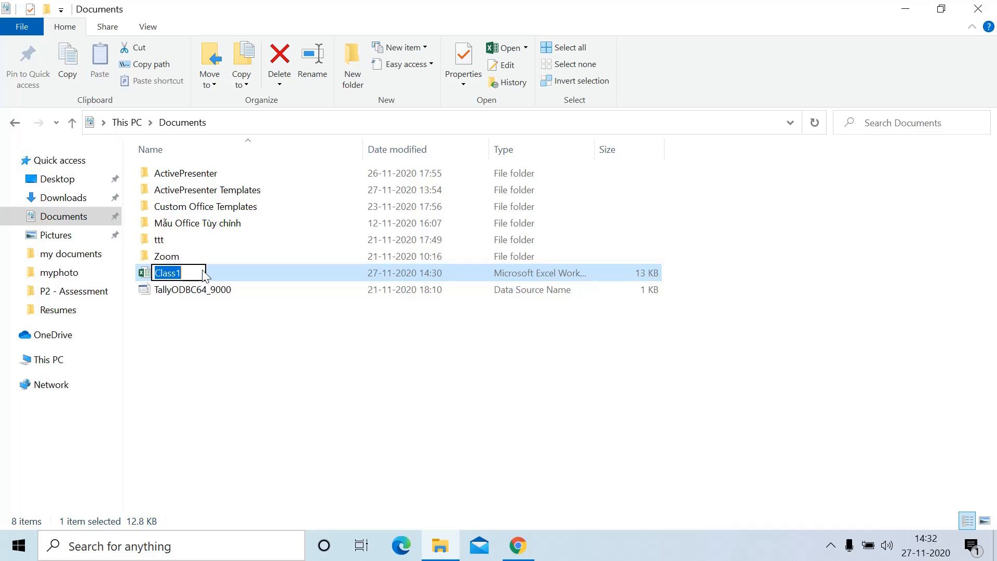
left_click(204, 274)
left_click(257, 274)
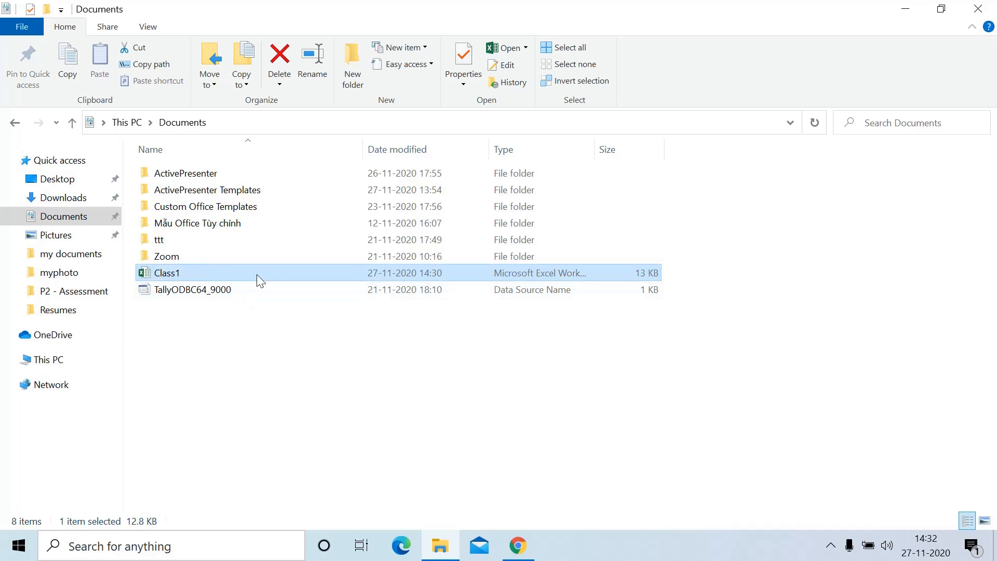
double_click(256, 274)
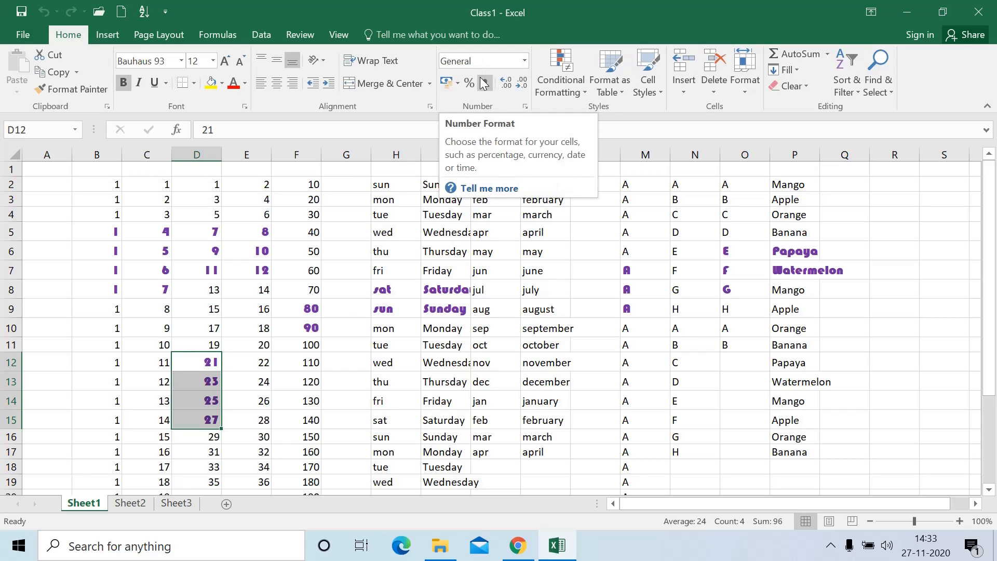
left_click(267, 300)
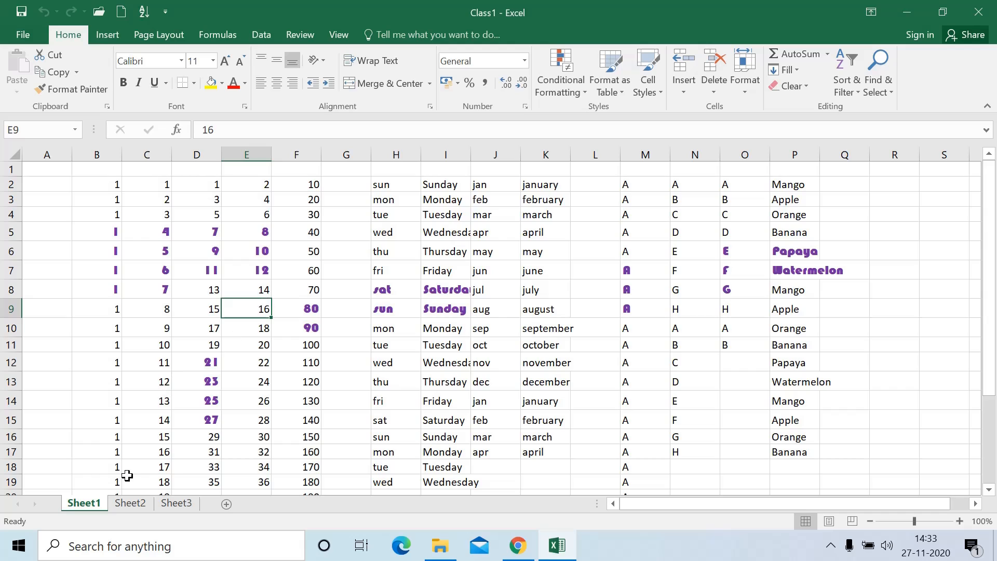
left_click(124, 504)
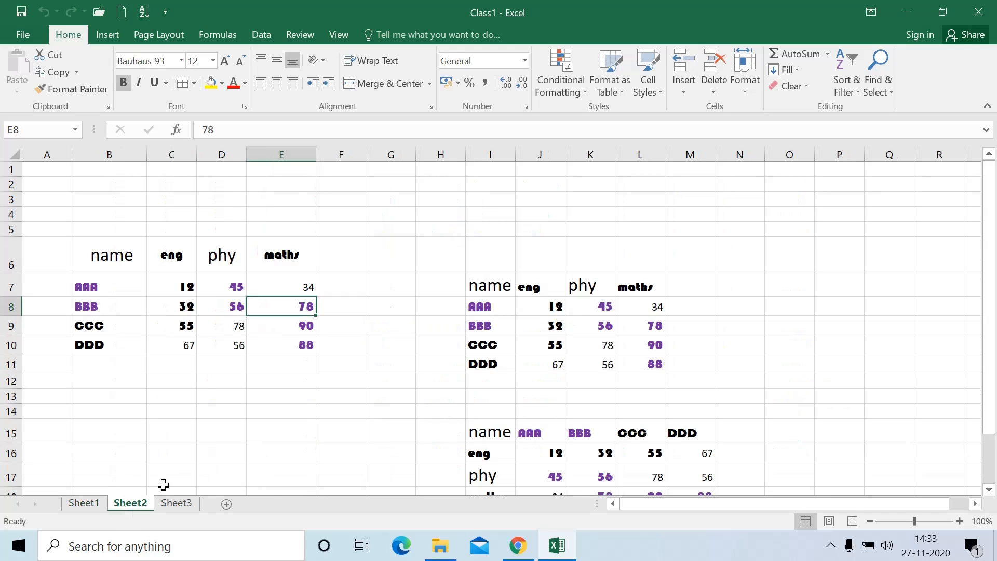
left_click(95, 507)
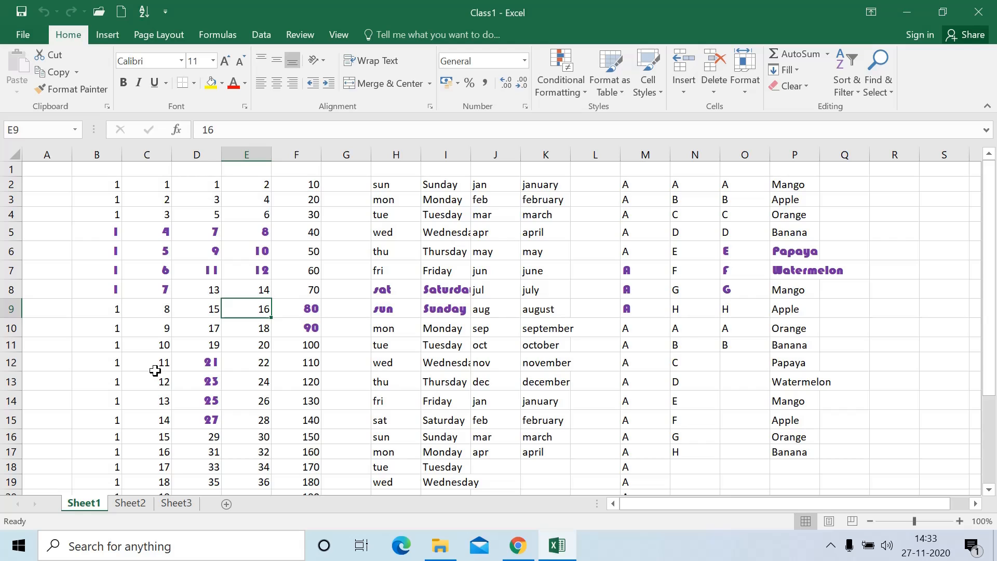
left_click(97, 31)
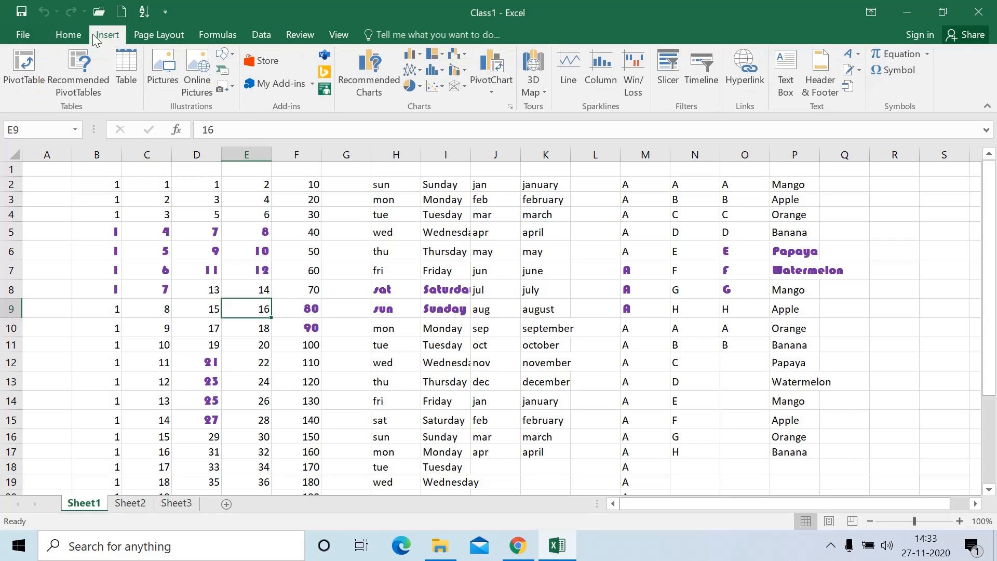
left_click(63, 36)
left_click(136, 237)
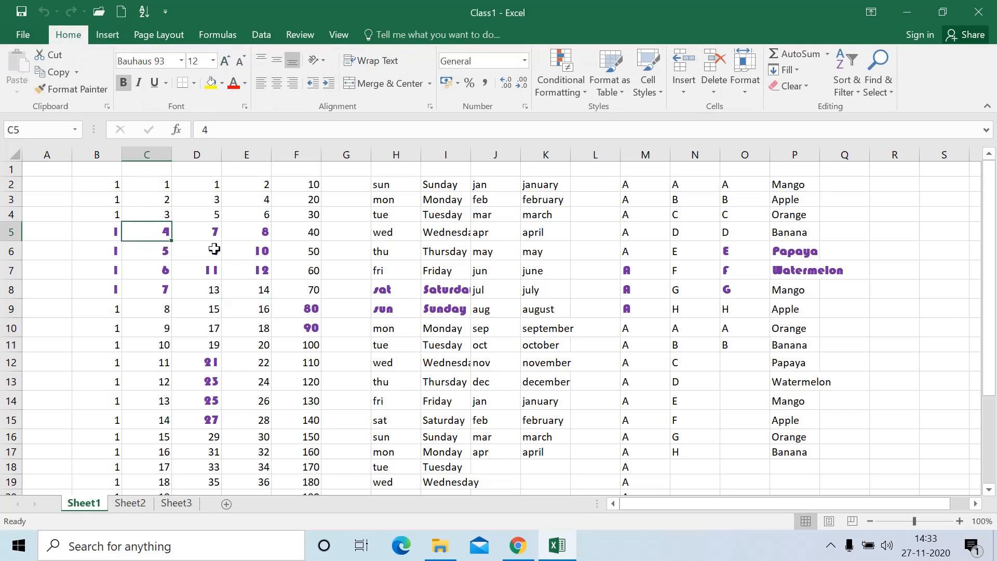